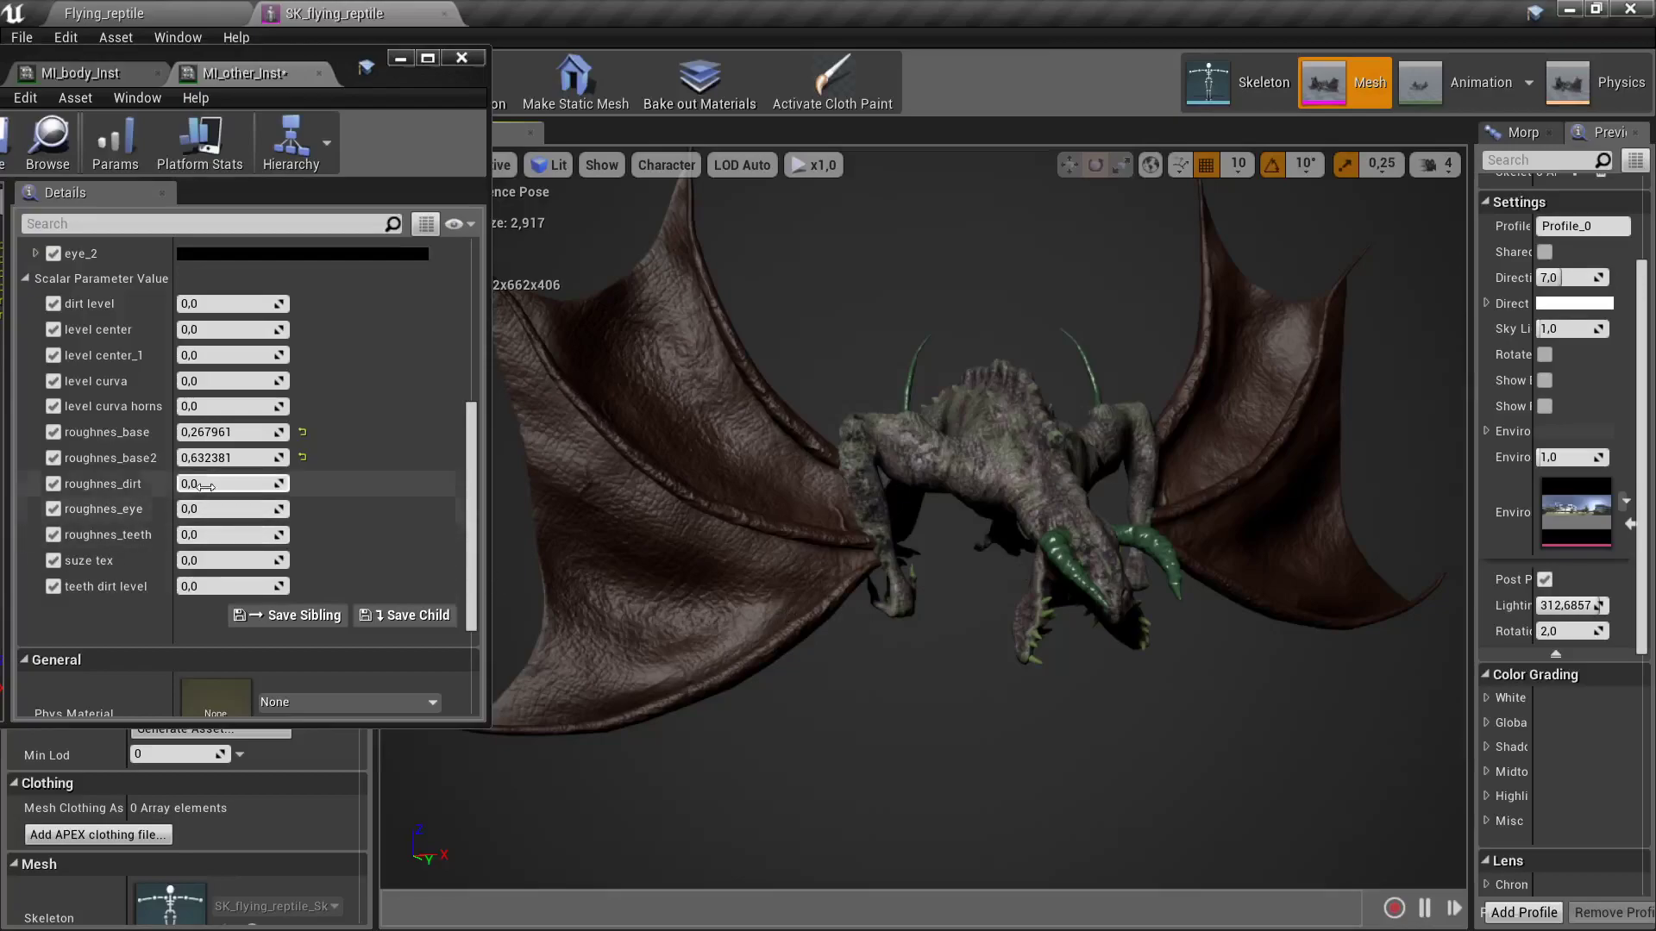
# - Drag roughnes_base to 0.648913, raise roughnes_base2 to about 0.78, and uncheck the suze tex override
pyautogui.moveTo(233, 458)
pyautogui.mouseDown()
pyautogui.moveTo(207, 458)
pyautogui.moveTo(241, 458)
pyautogui.mouseUp()
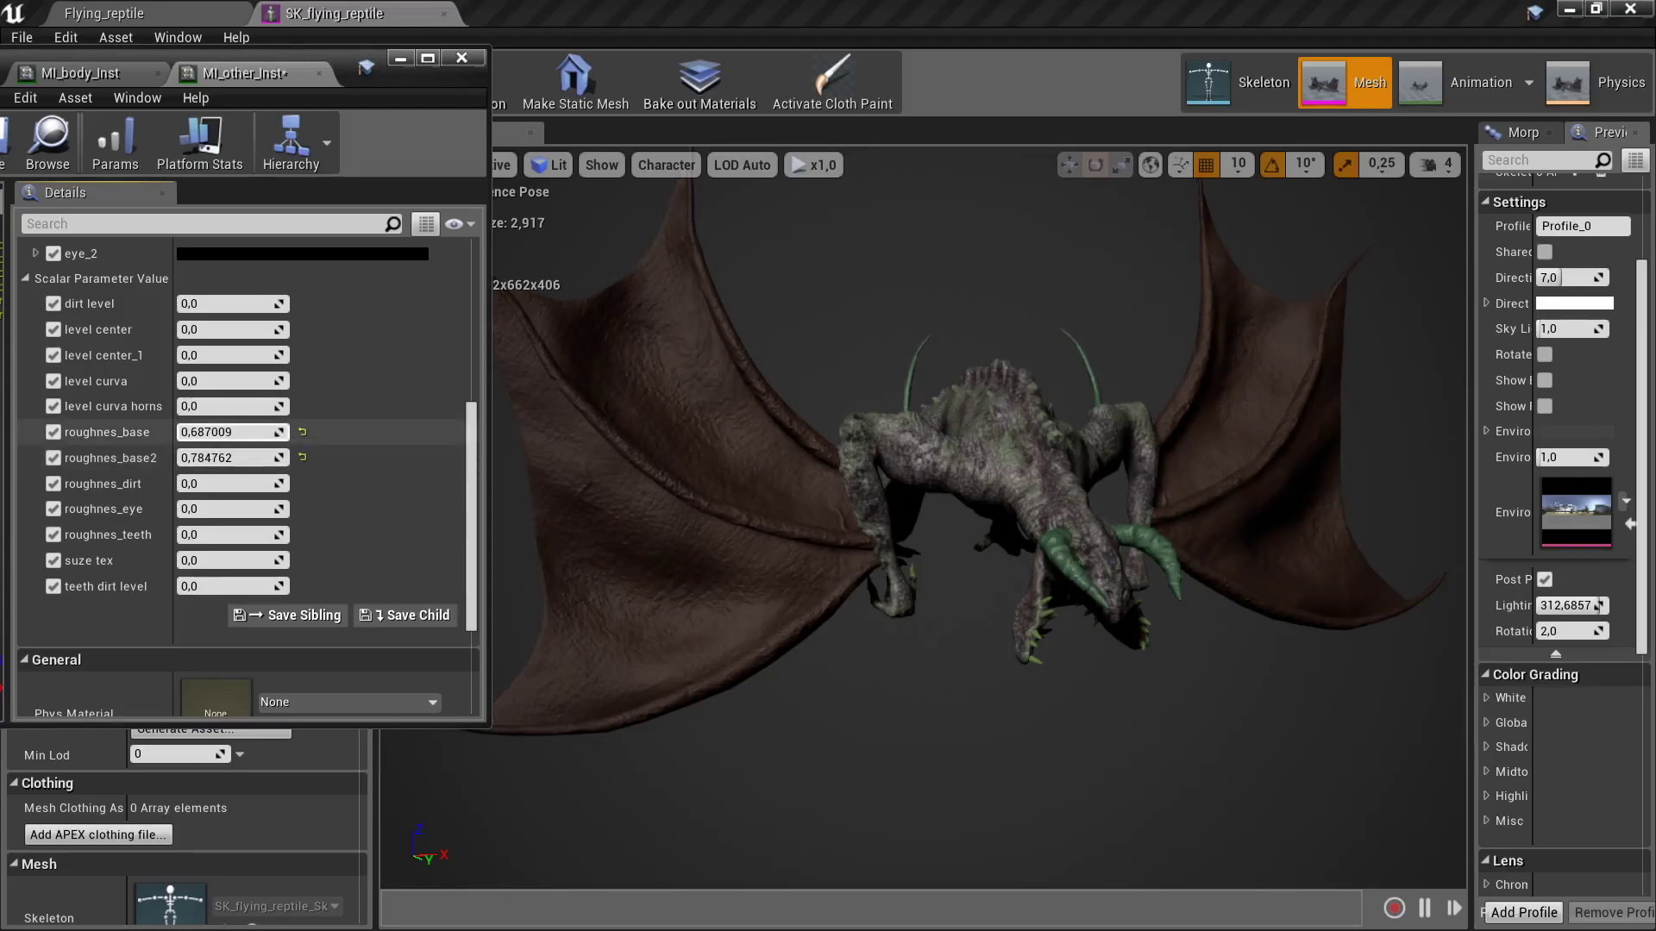
pyautogui.scroll(3, 224, 422)
pyautogui.scroll(-3, 223, 423)
pyautogui.moveTo(207, 561)
pyautogui.mouseDown()
pyautogui.moveTo(285, 560)
pyautogui.moveTo(194, 559)
pyautogui.mouseUp()
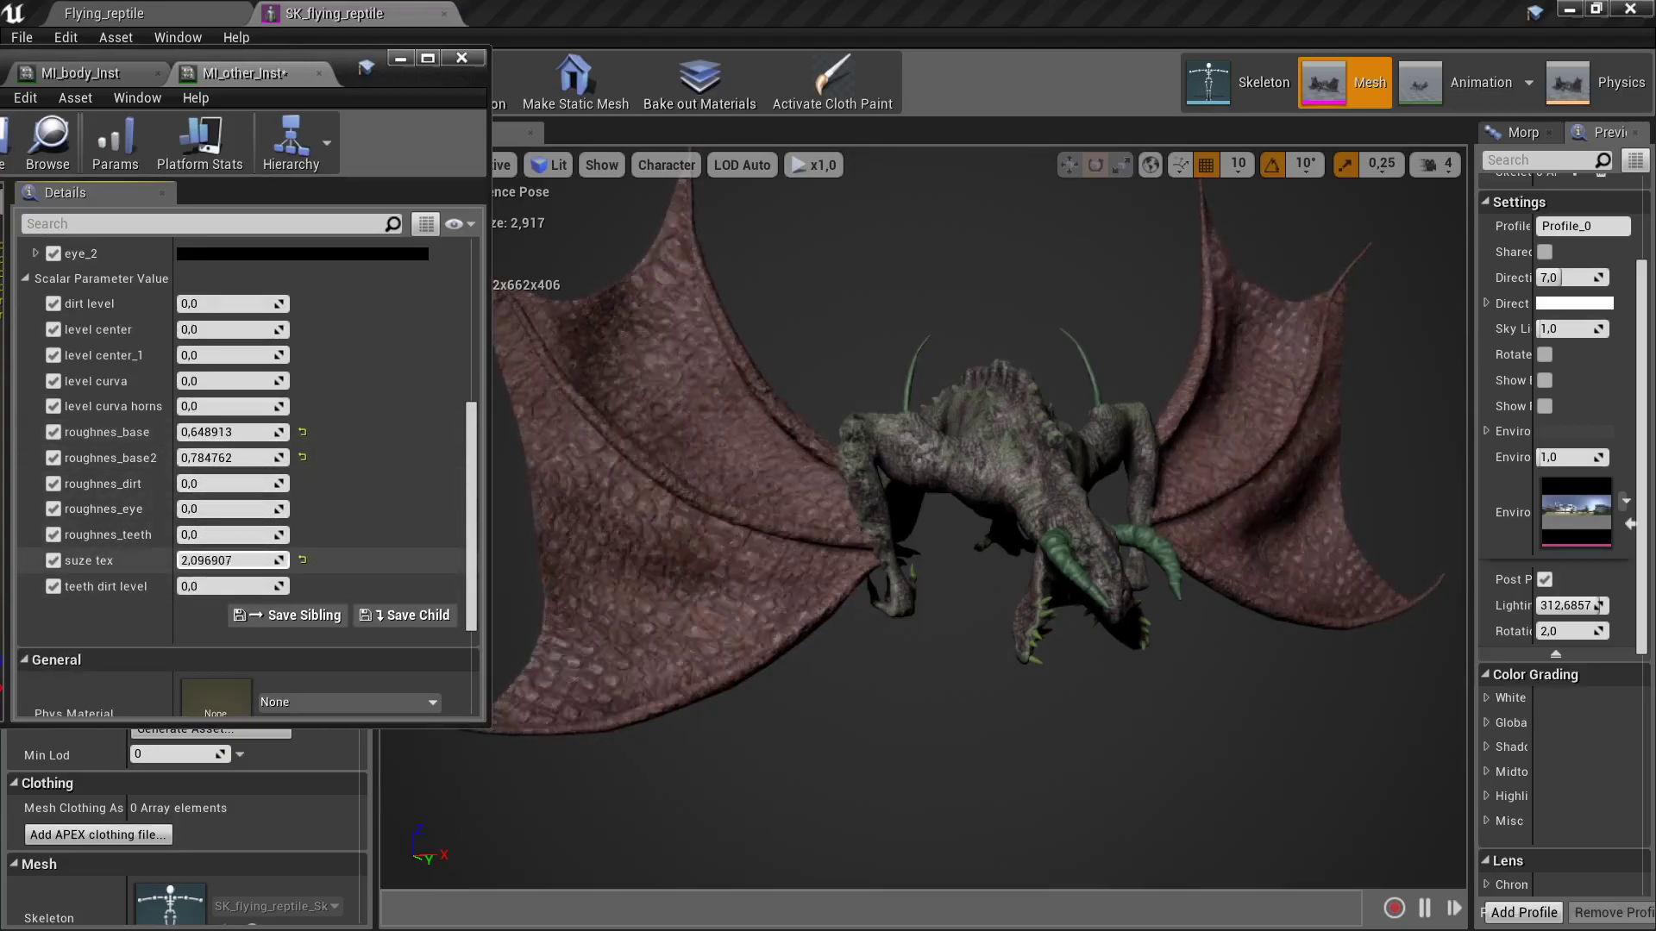
pyautogui.click(54, 560)
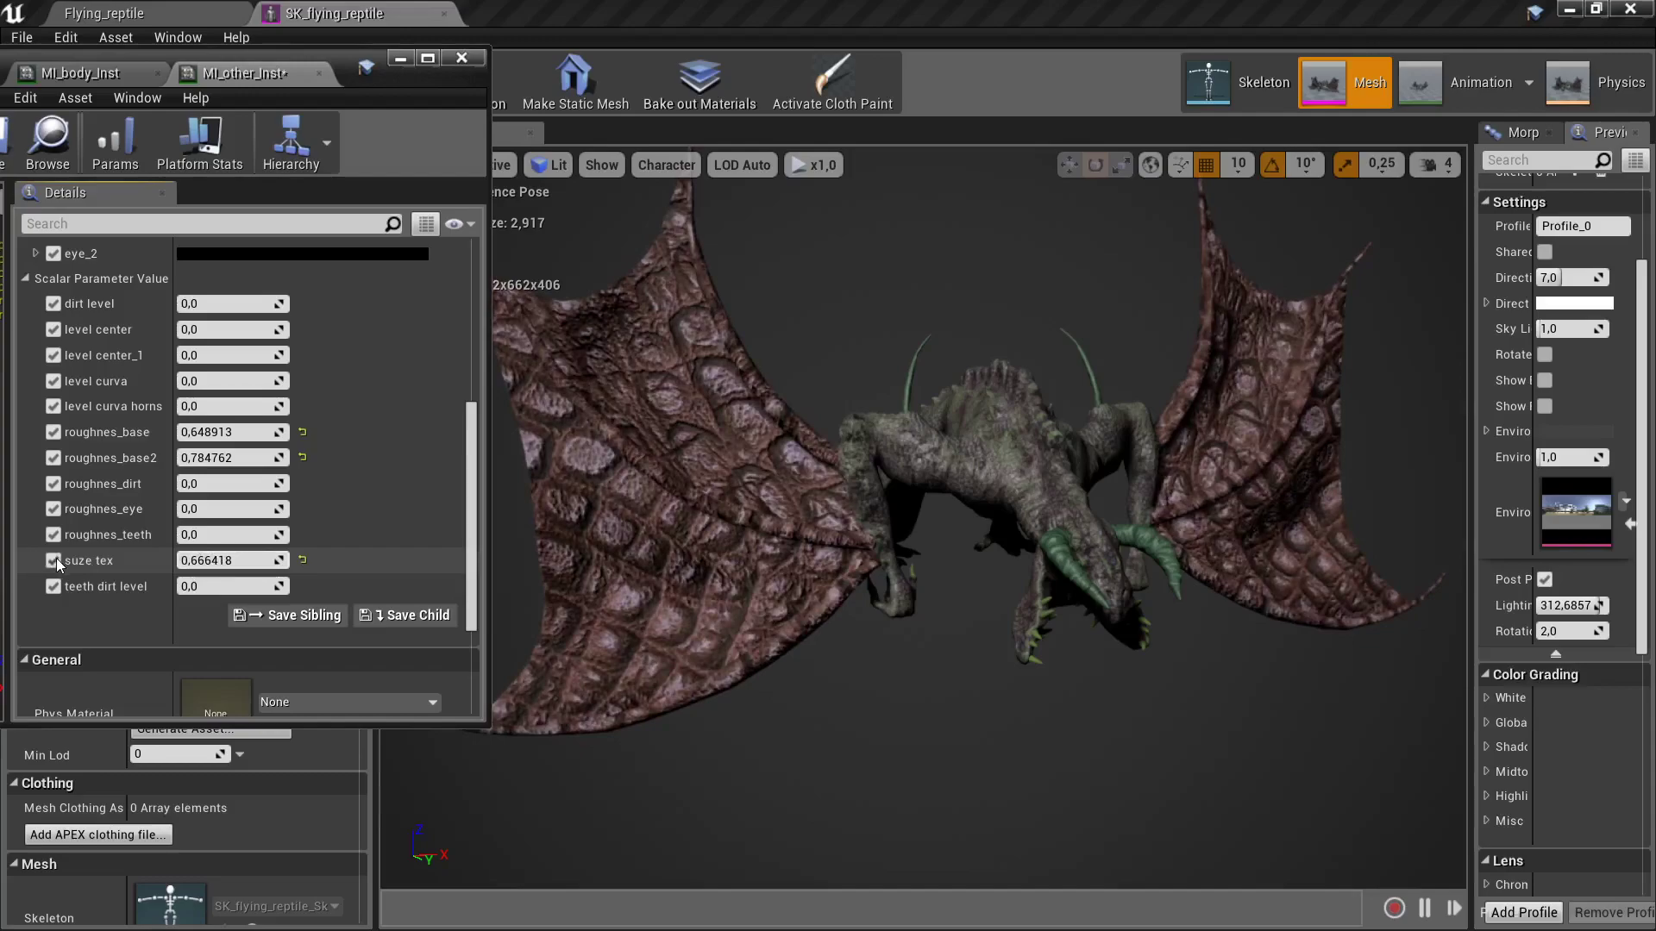
pyautogui.scroll(2, 923, 518)
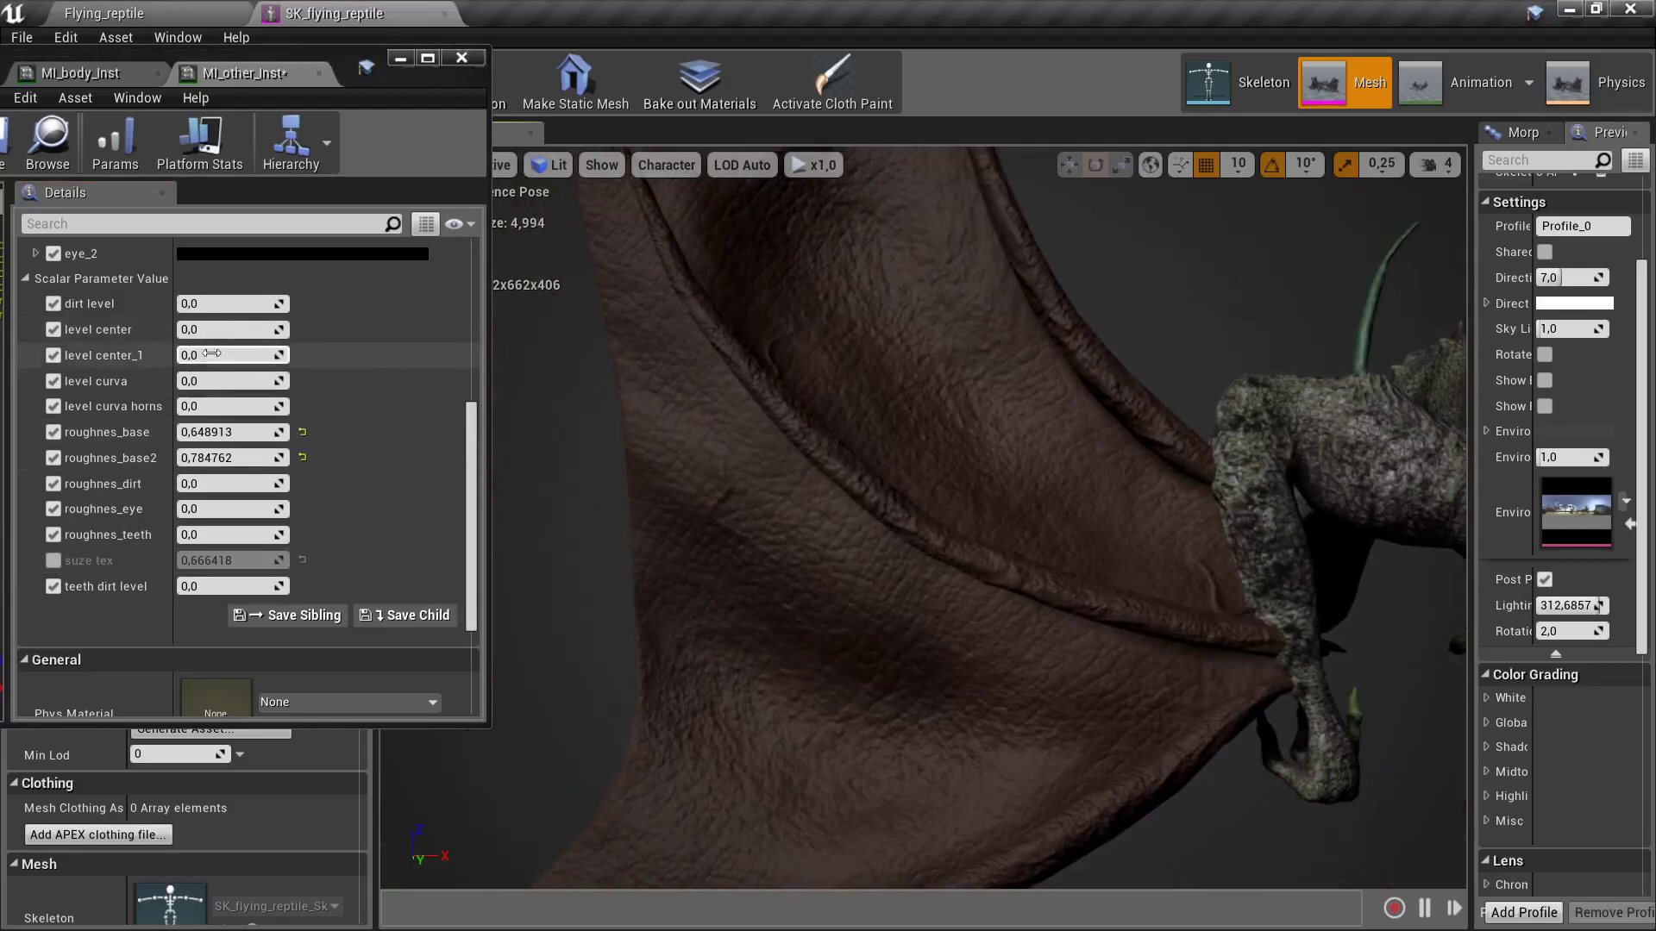
# - Drag level curva to about 1.31, roughnes_base2 down to about 0.71 and roughnes_dirt to 1.028819
pyautogui.moveTo(229, 380)
pyautogui.mouseDown()
pyautogui.moveTo(284, 380)
pyautogui.moveTo(251, 380)
pyautogui.mouseUp()
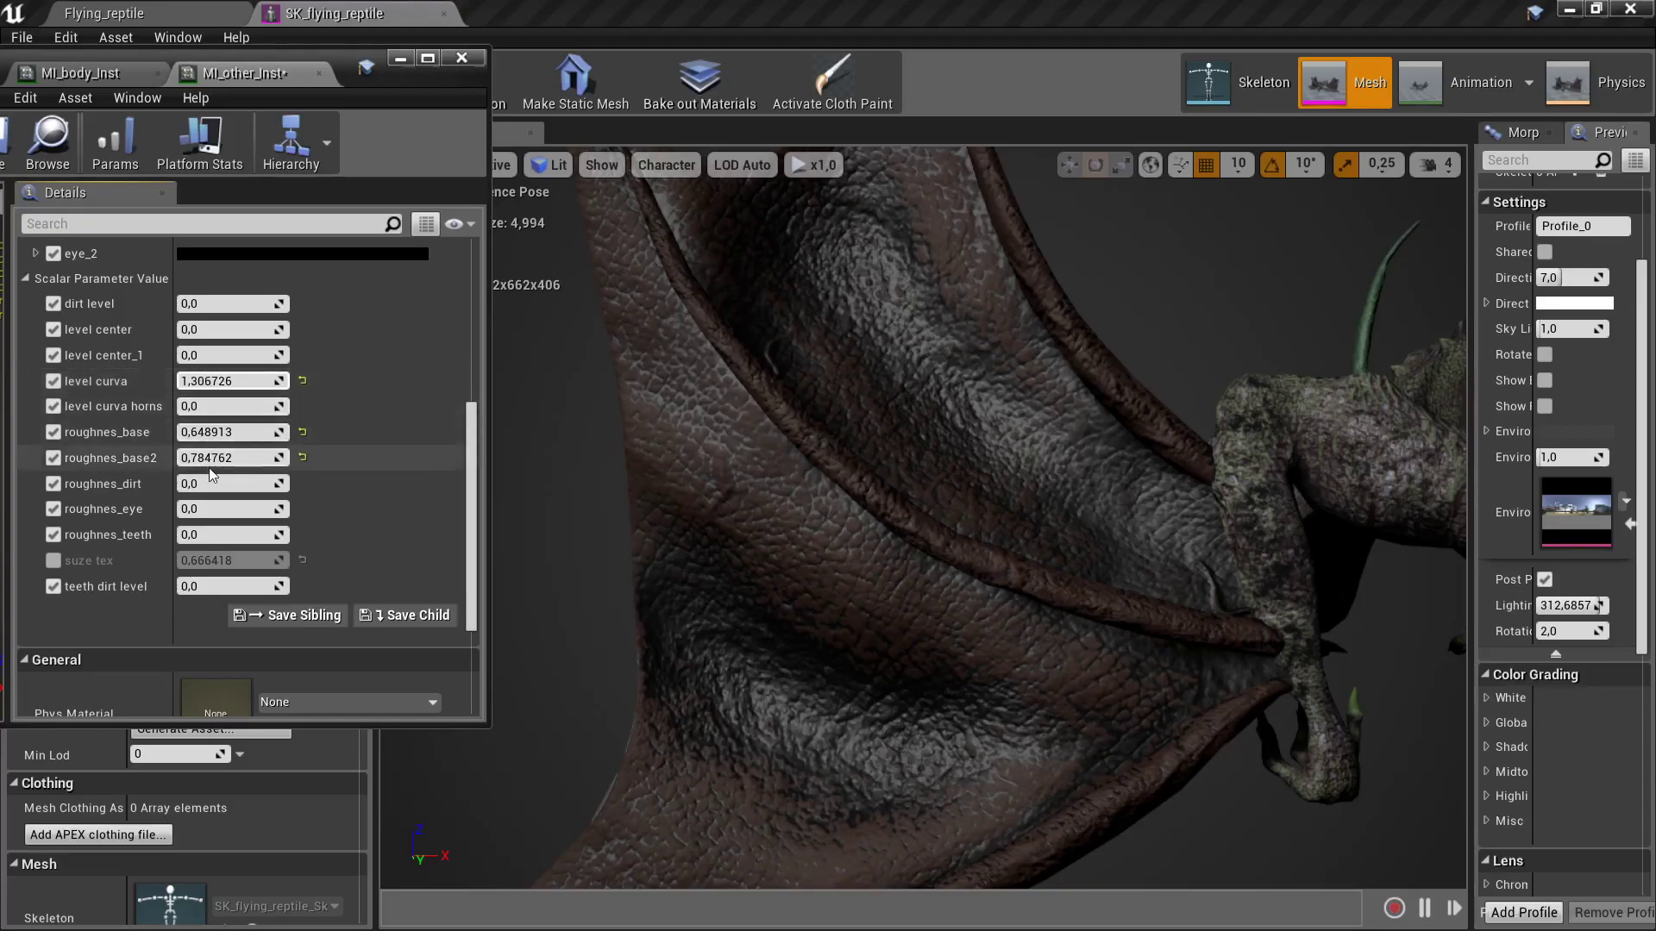
pyautogui.moveTo(223, 460)
pyautogui.mouseDown()
pyautogui.moveTo(207, 458)
pyautogui.moveTo(256, 433)
pyautogui.moveTo(216, 432)
pyautogui.mouseUp()
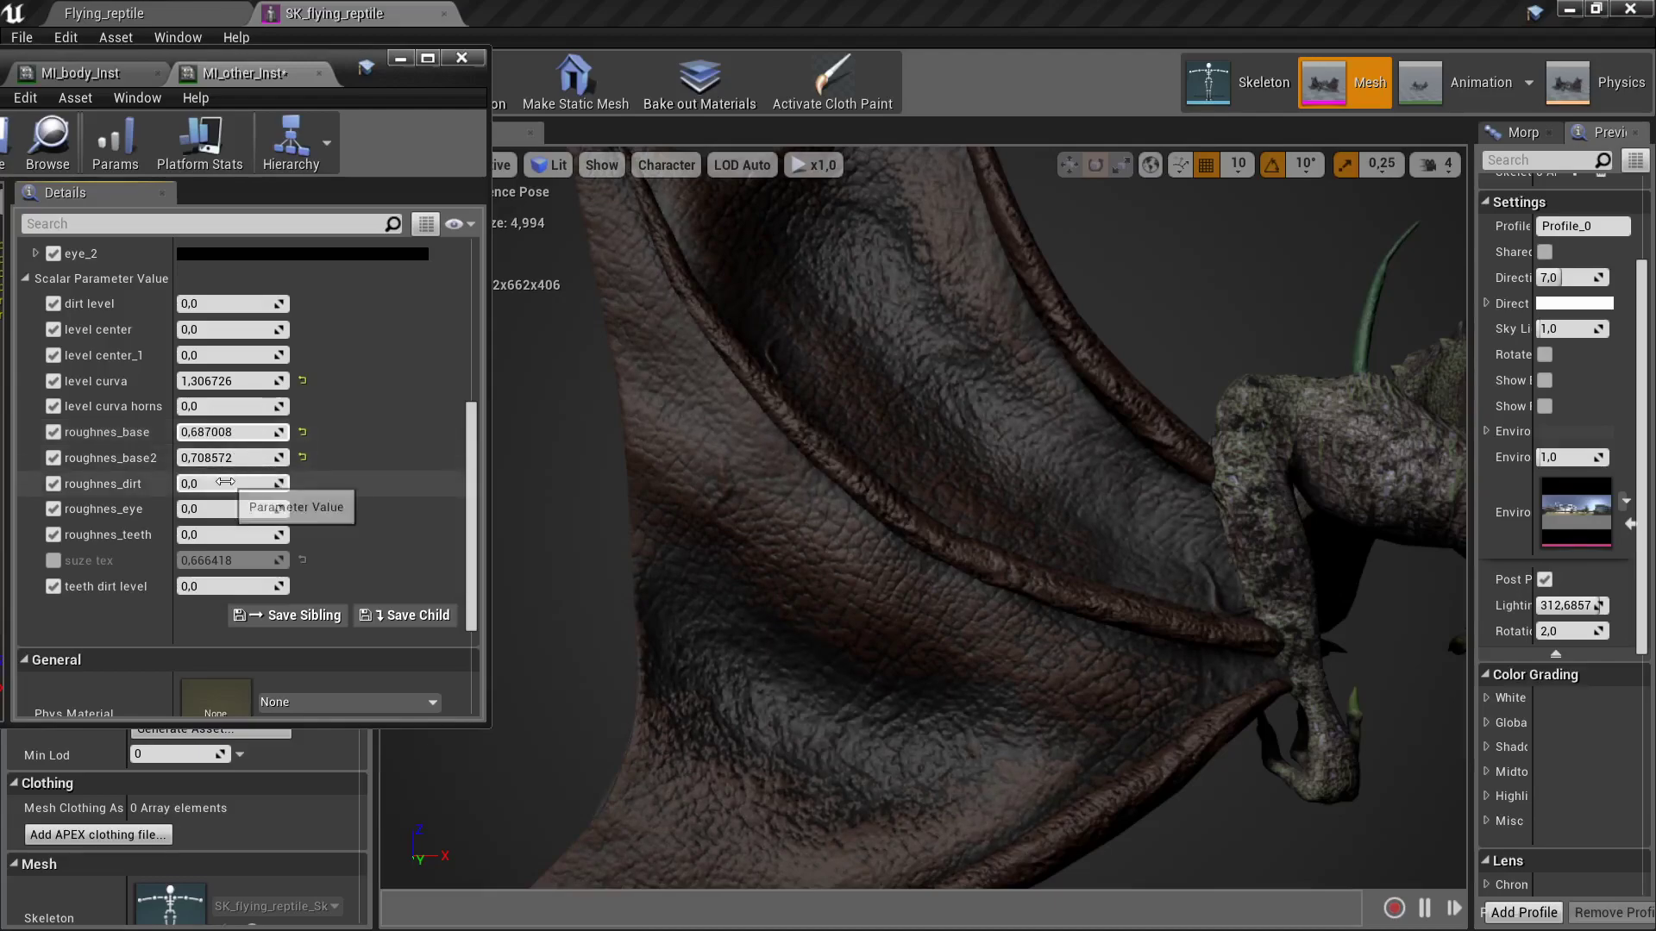
pyautogui.moveTo(212, 492); pyautogui.dragTo(212, 491)
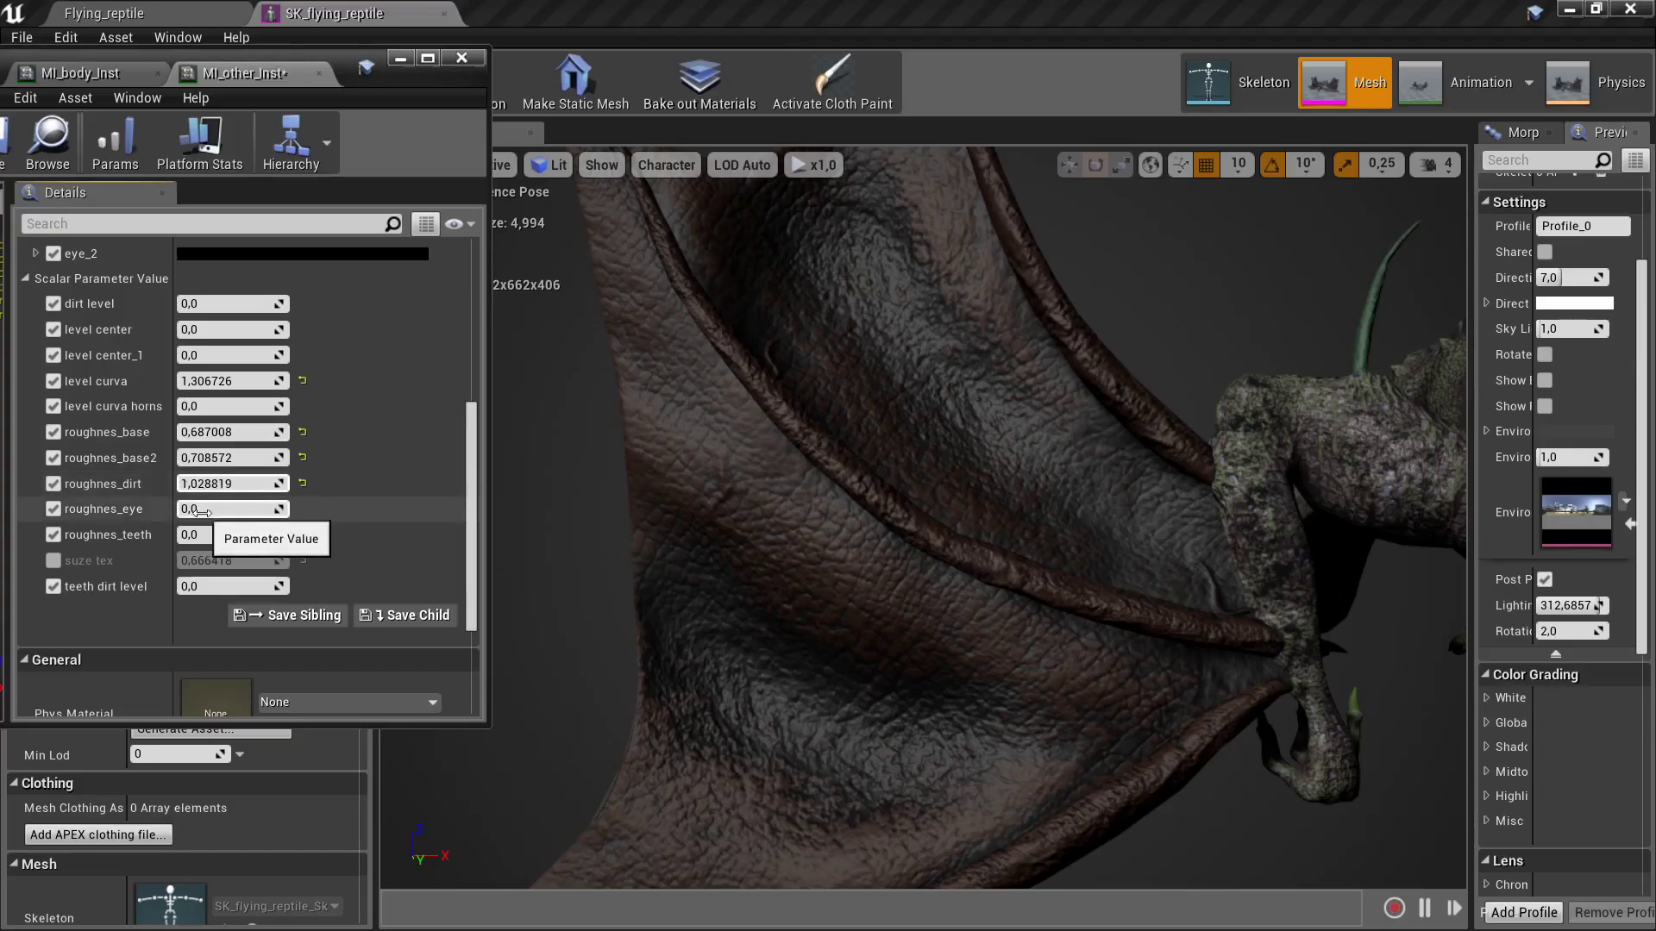
pyautogui.scroll(1, 224, 426)
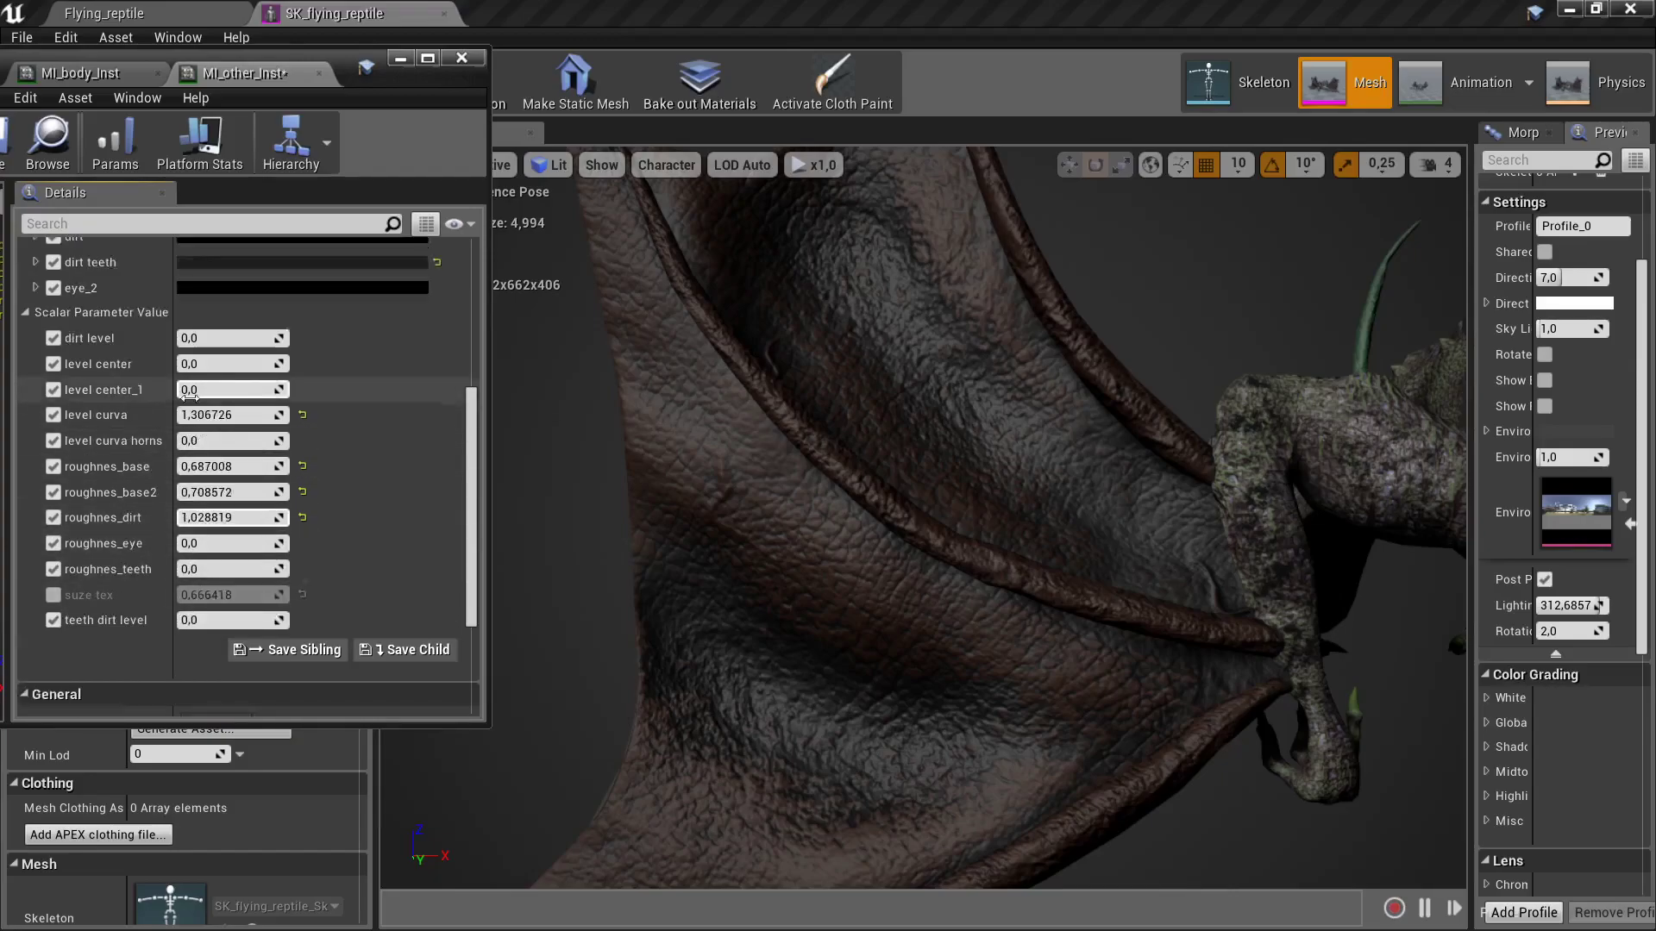
pyautogui.scroll(1, 224, 426)
pyautogui.scroll(6, 223, 426)
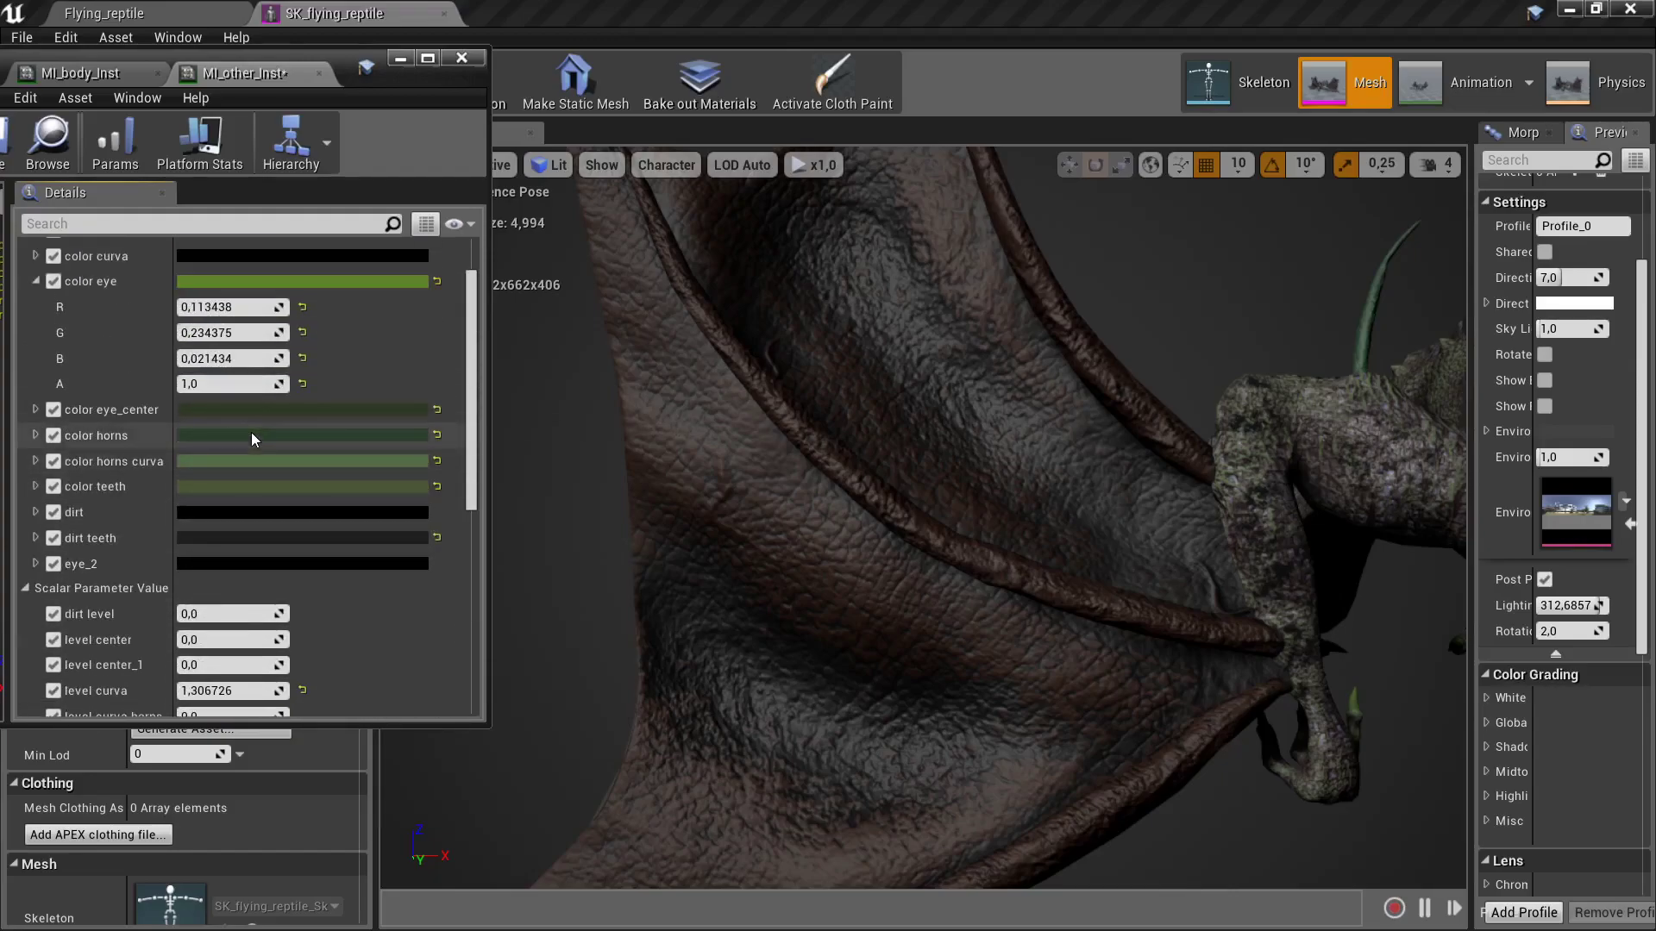
pyautogui.scroll(3, 233, 431)
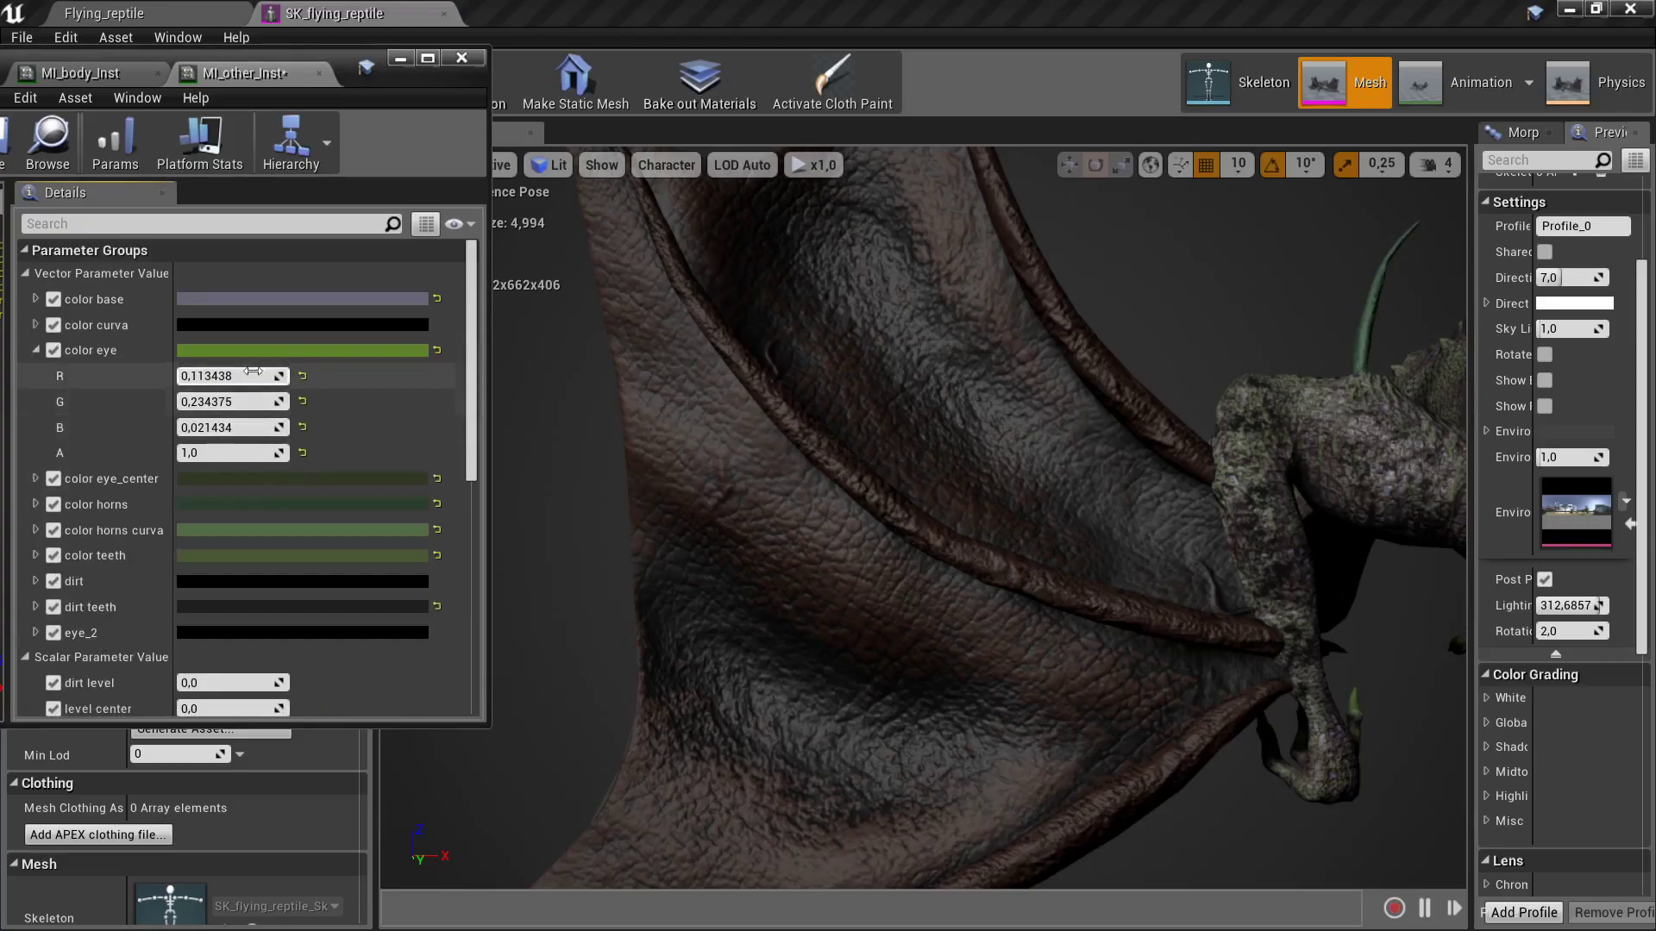
# - Set color curva to a saturated dark green in the Color Picker
pyautogui.click(206, 328)
pyautogui.moveTo(528, 601); pyautogui.dragTo(524, 574)
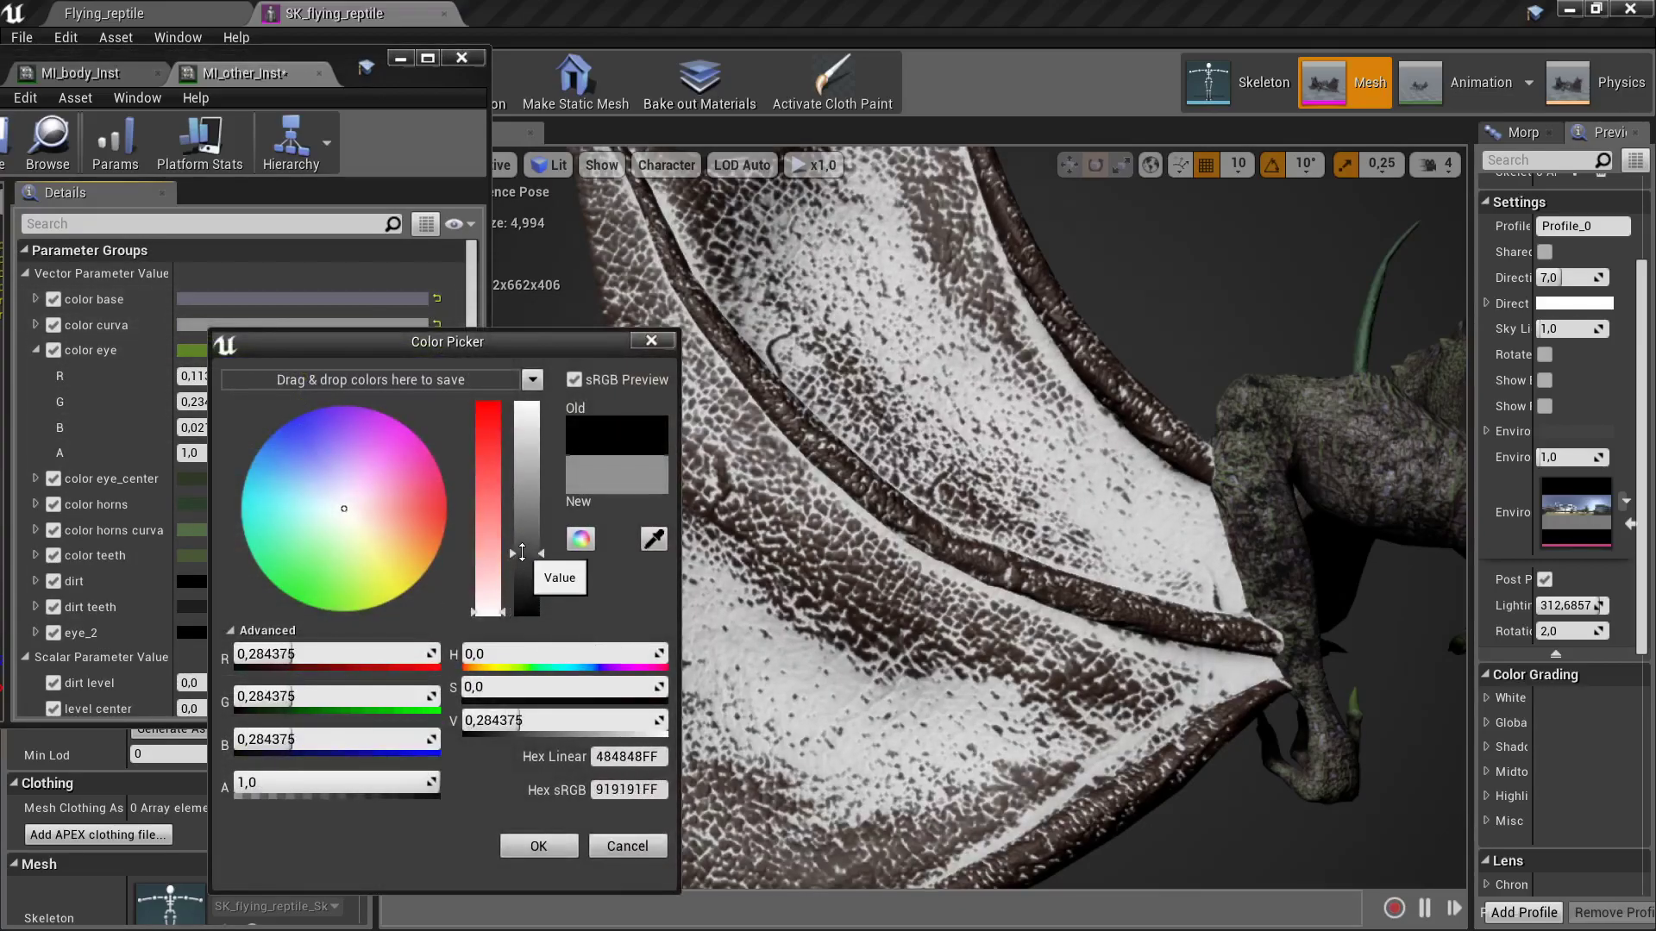
pyautogui.click(335, 530)
pyautogui.moveTo(335, 535); pyautogui.dragTo(328, 563)
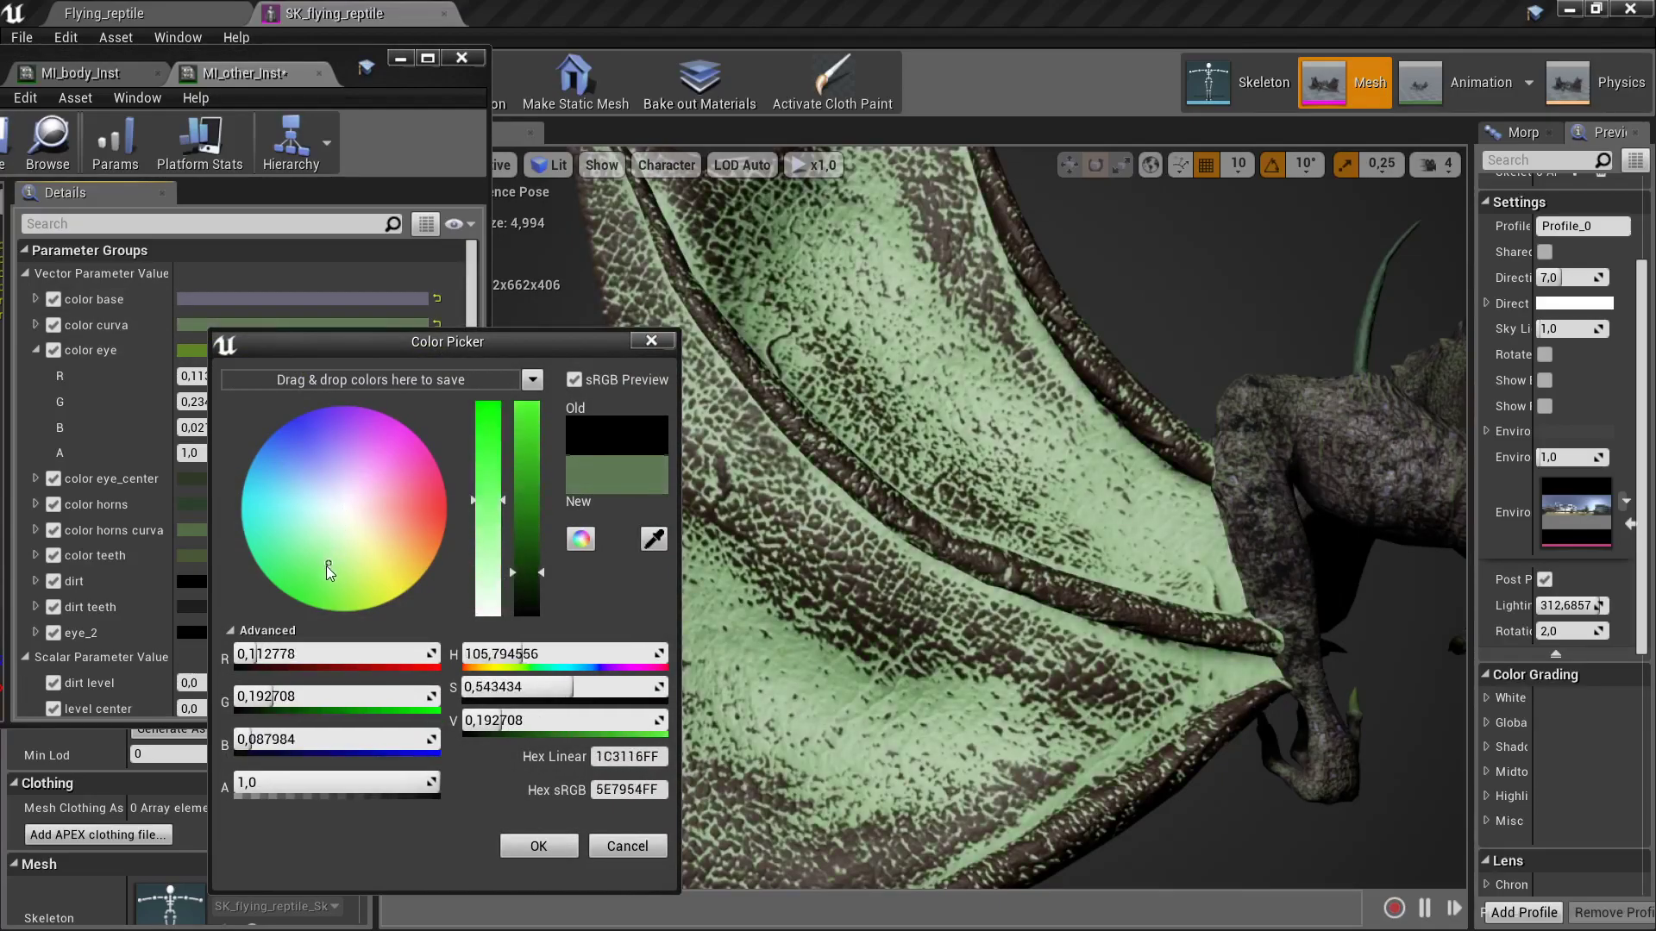
pyautogui.moveTo(515, 572); pyautogui.dragTo(512, 600)
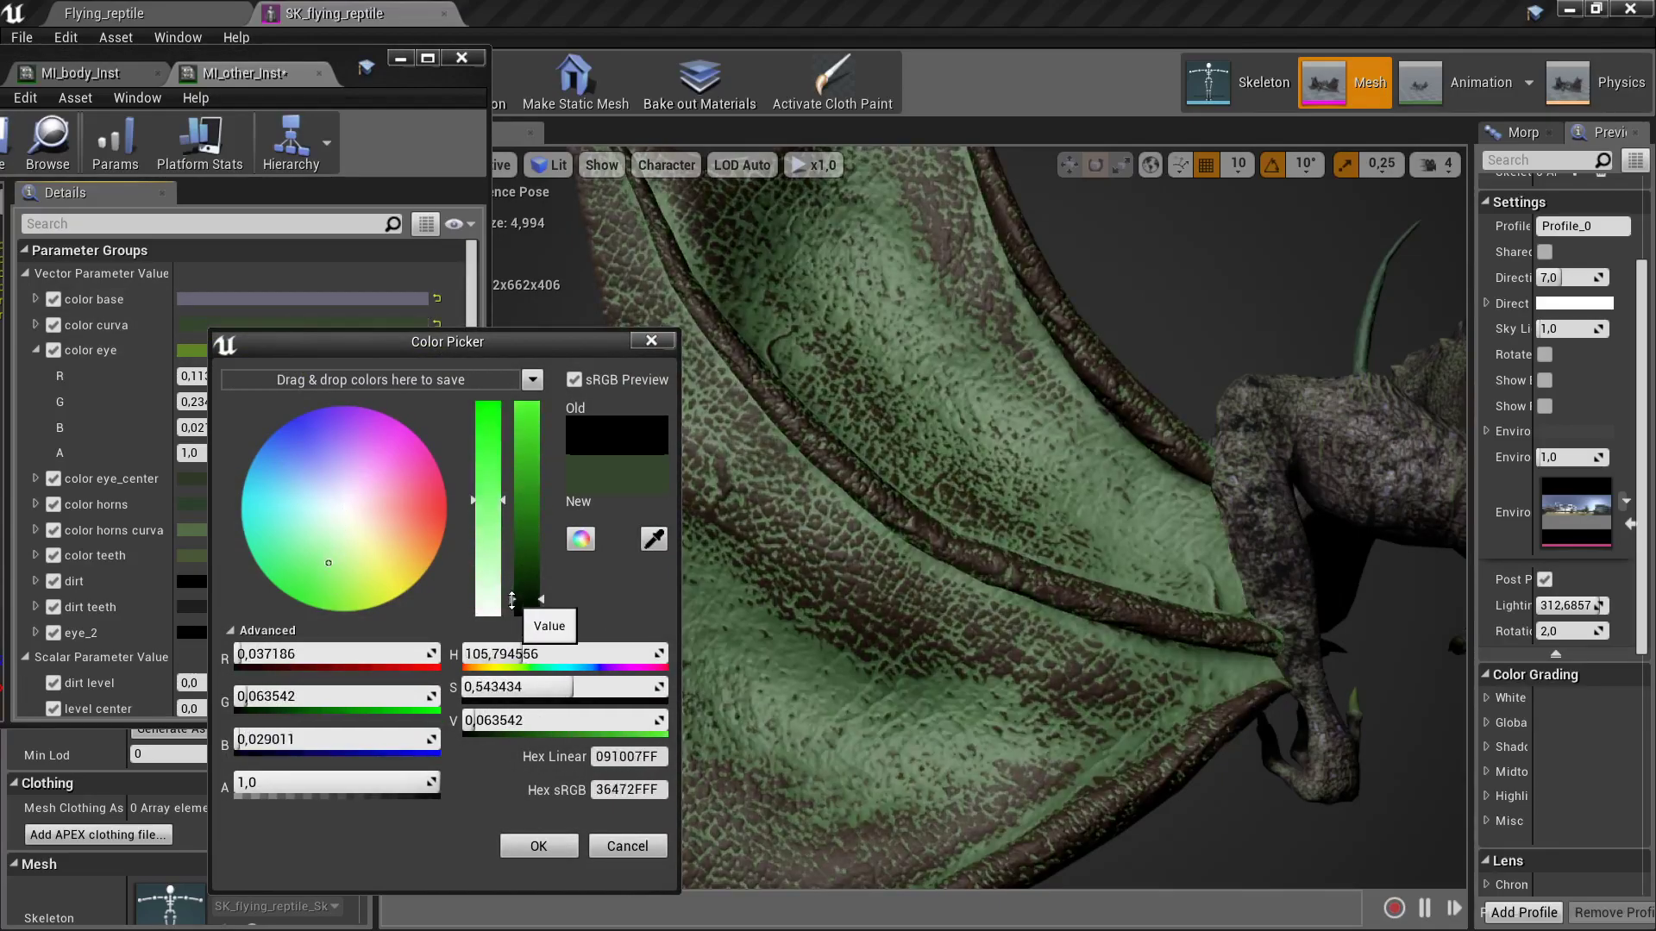
pyautogui.moveTo(735, 606); pyautogui.dragTo(741, 595)
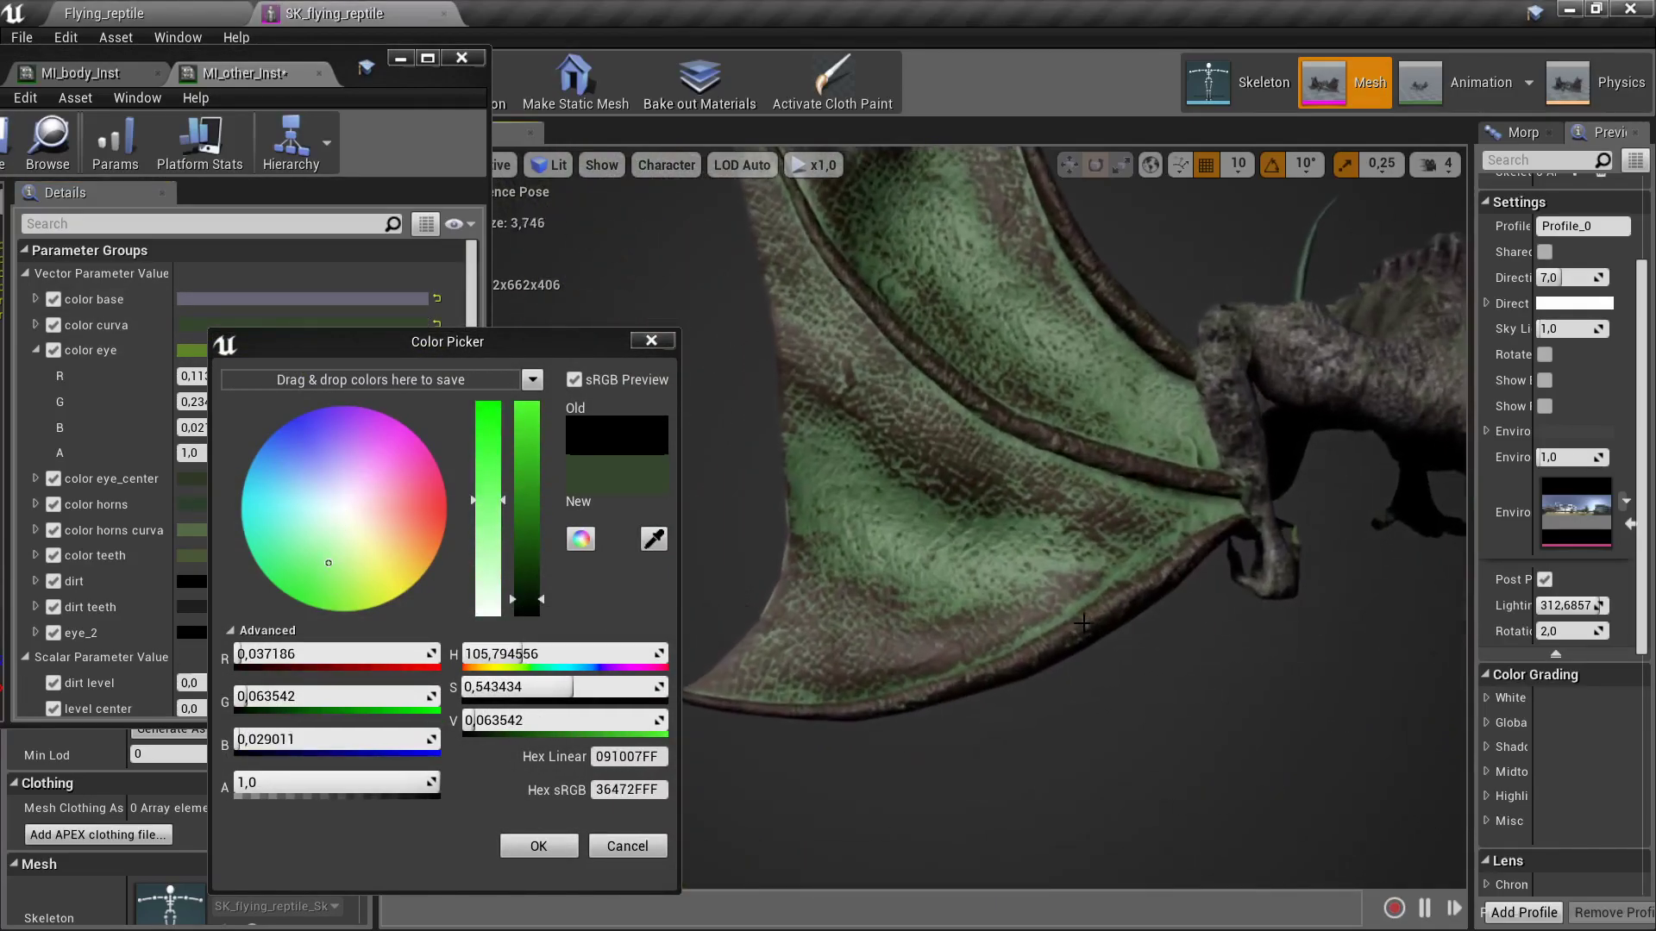
pyautogui.click(576, 845)
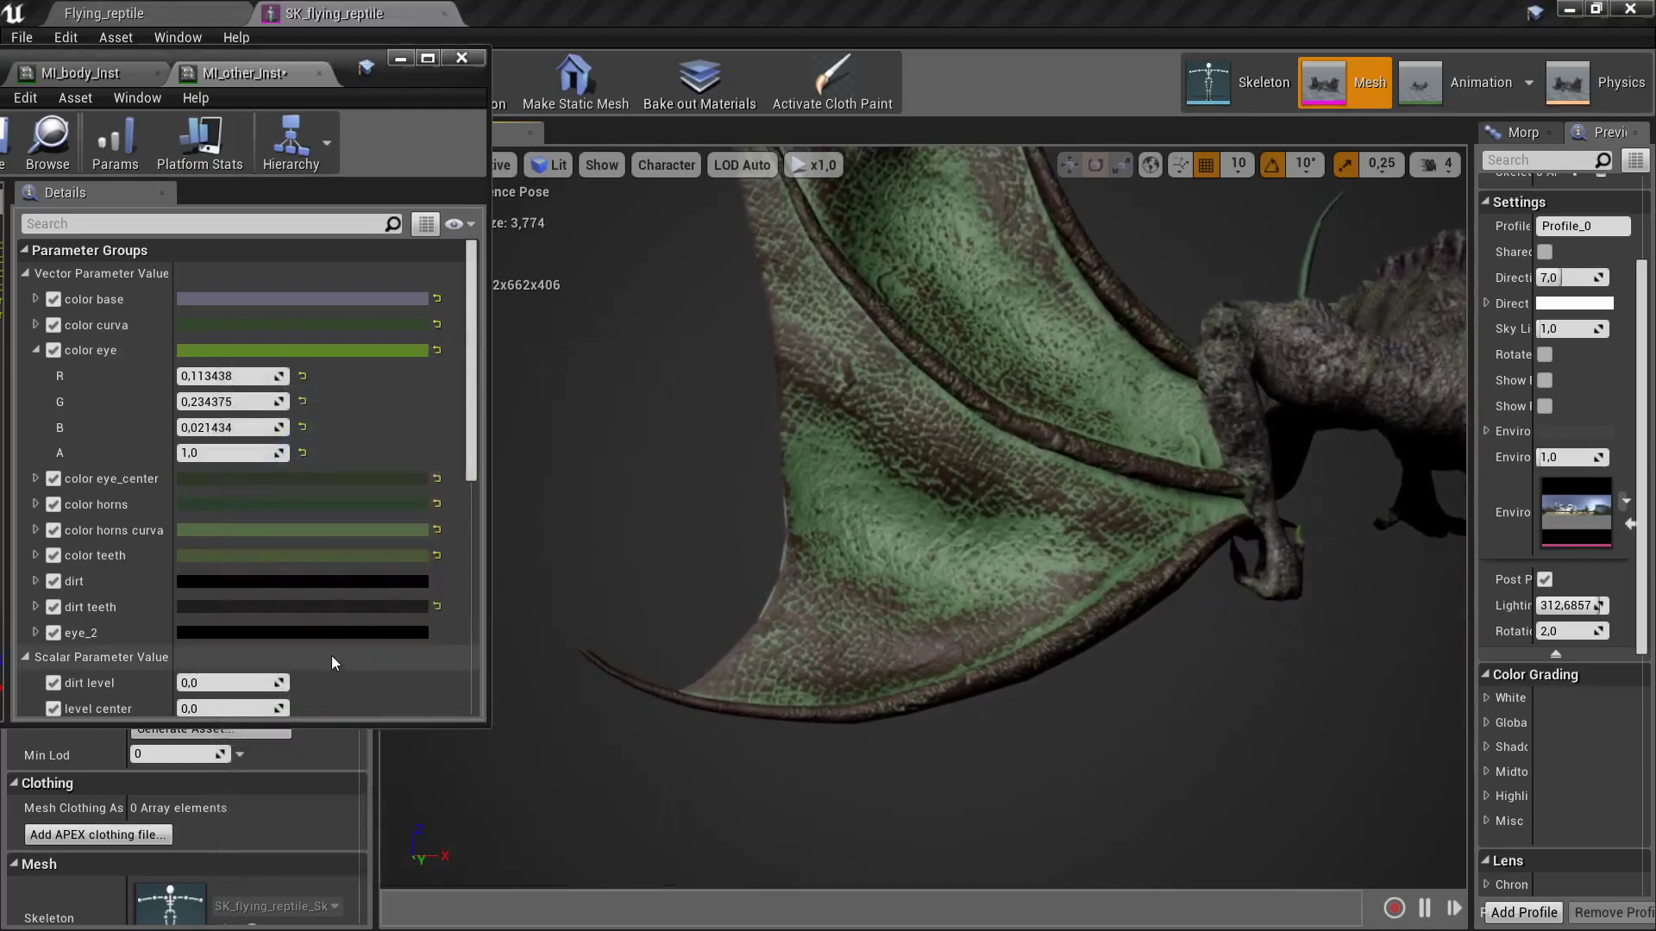
# - Set color base to a light cyan, around sRGB 72C0CC
pyautogui.click(237, 298)
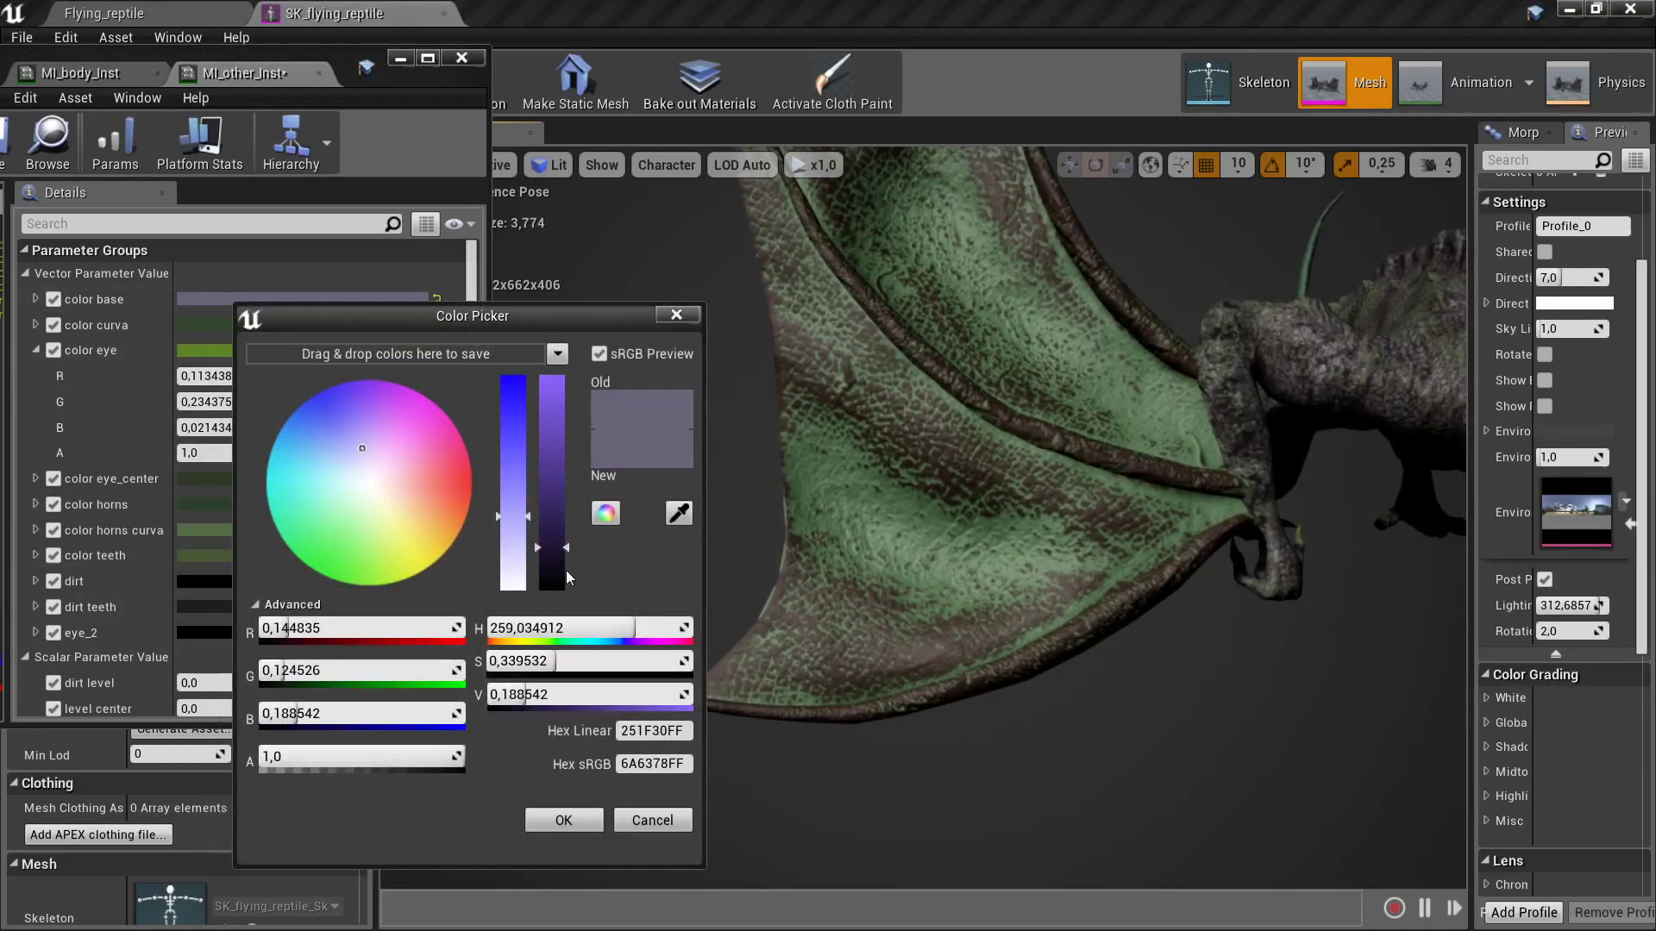
pyautogui.moveTo(429, 483); pyautogui.dragTo(387, 528)
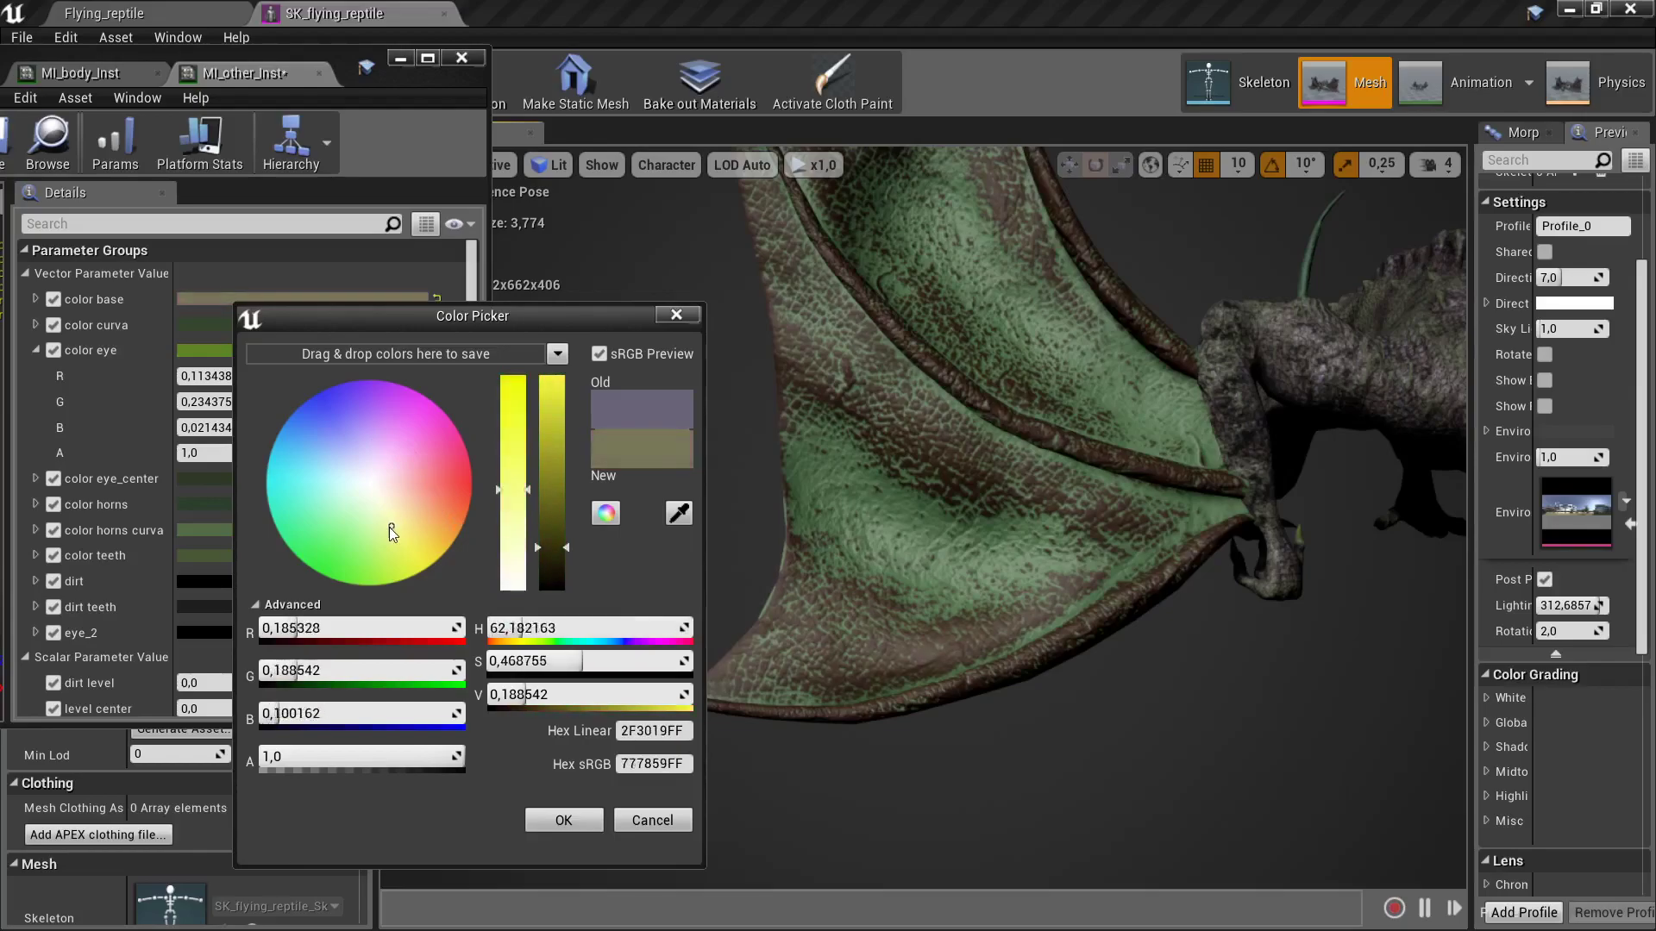
pyautogui.moveTo(555, 546); pyautogui.dragTo(556, 463)
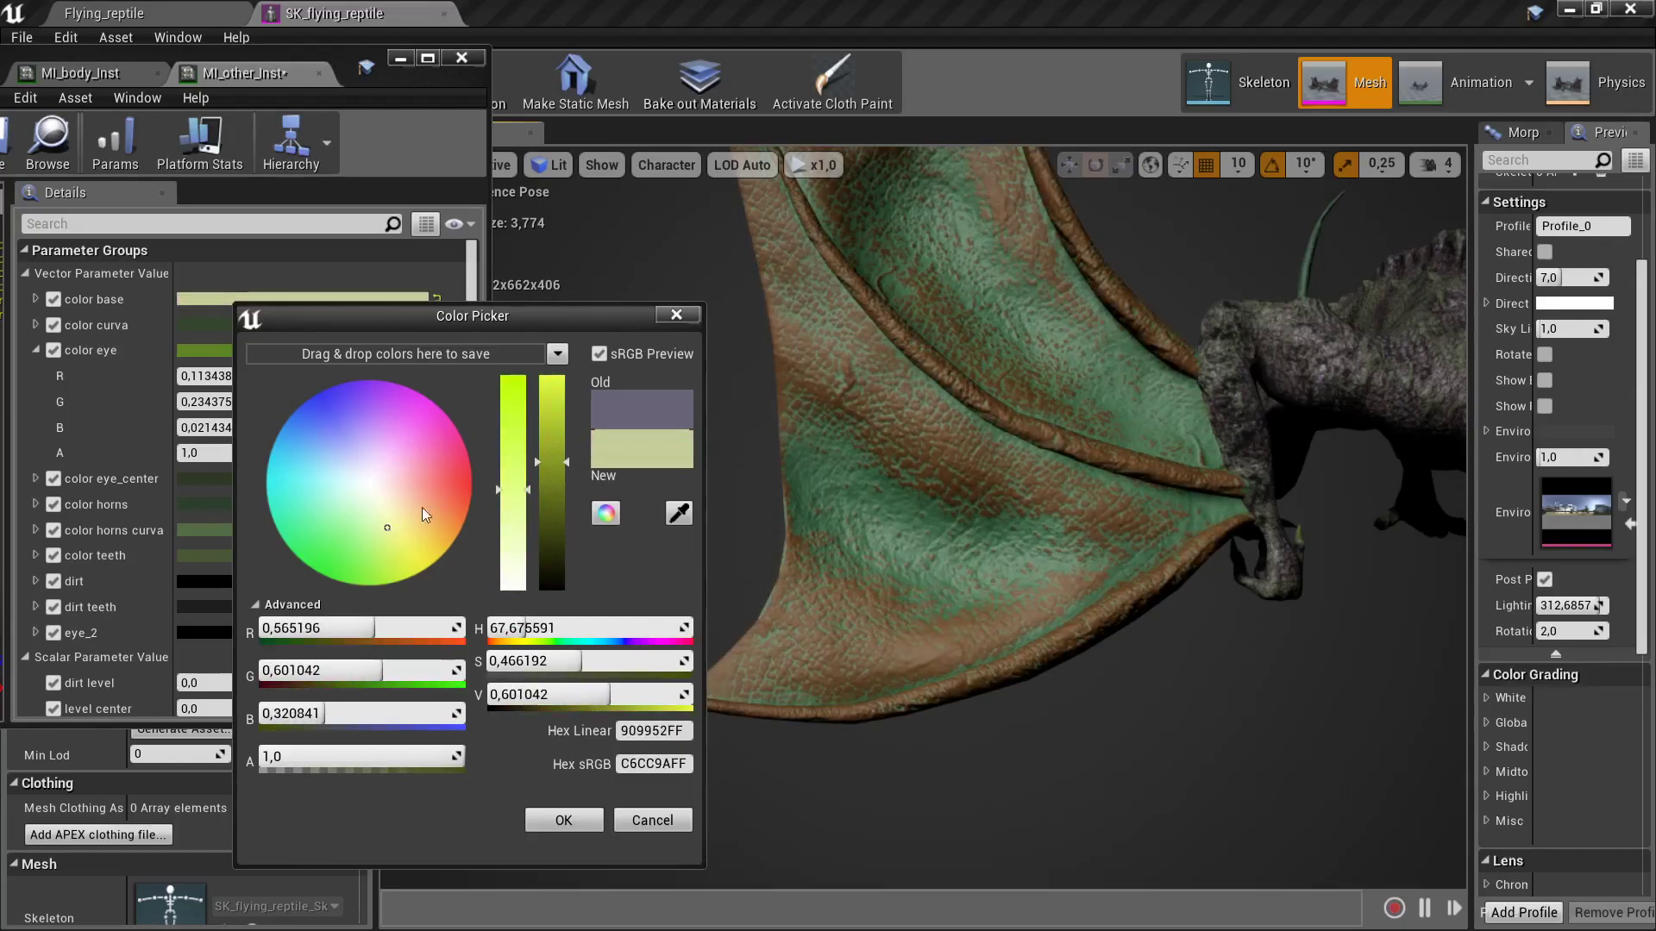
pyautogui.moveTo(422, 509)
pyautogui.mouseDown()
pyautogui.moveTo(276, 492)
pyautogui.moveTo(357, 561)
pyautogui.moveTo(297, 469)
pyautogui.mouseUp()
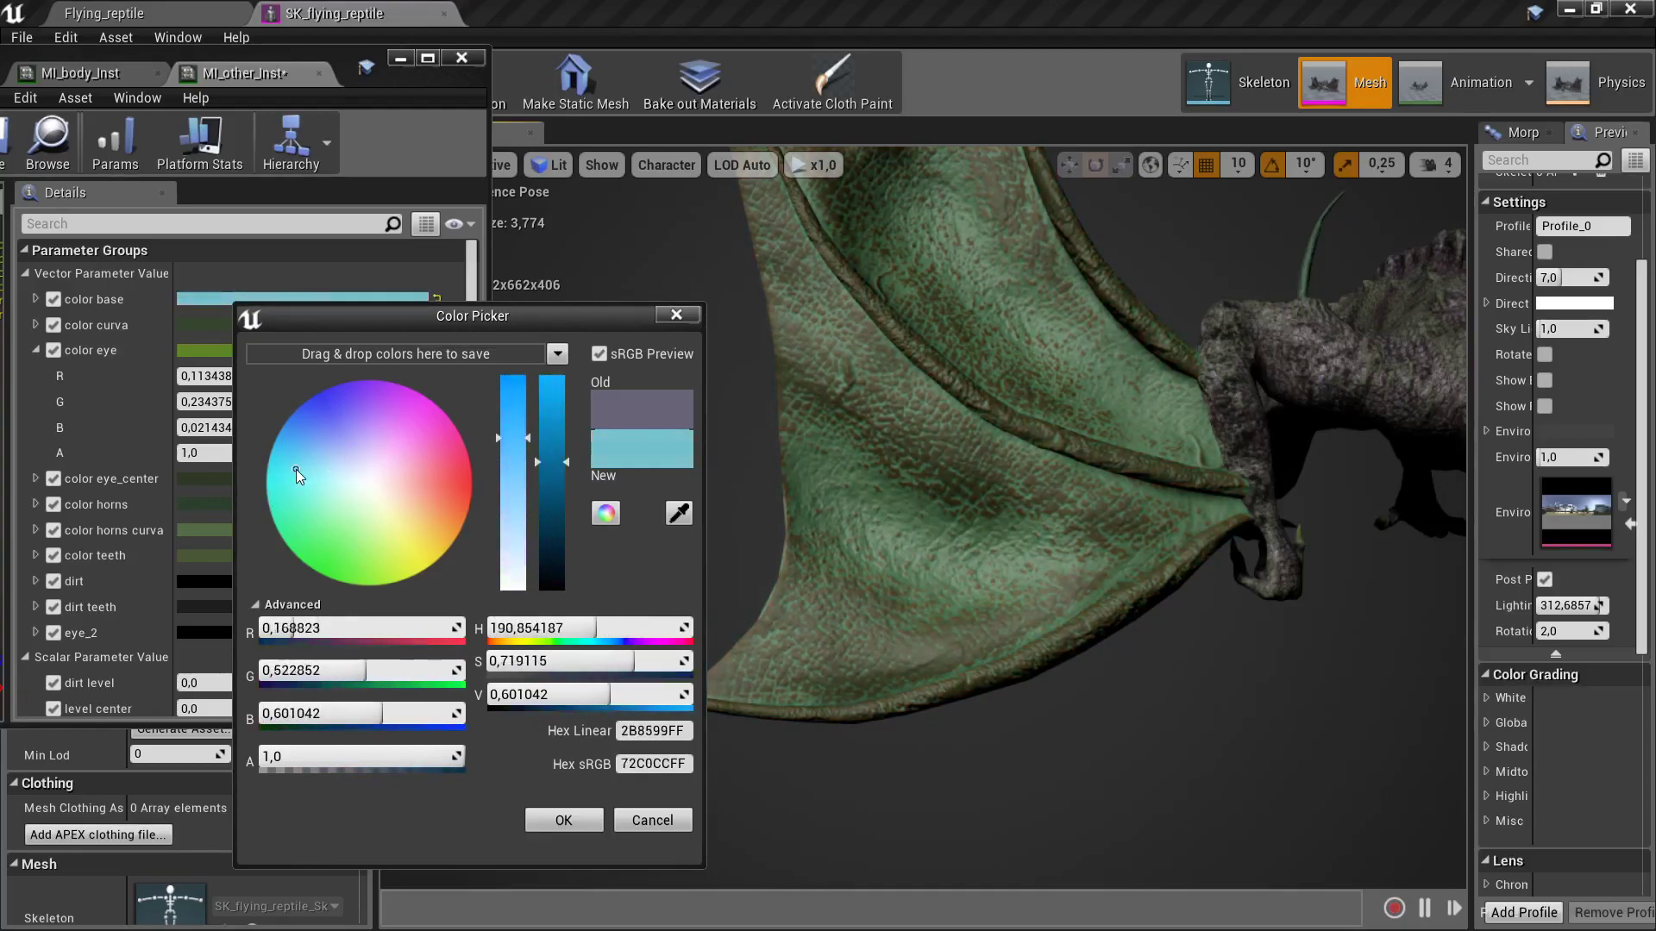
pyautogui.click(579, 825)
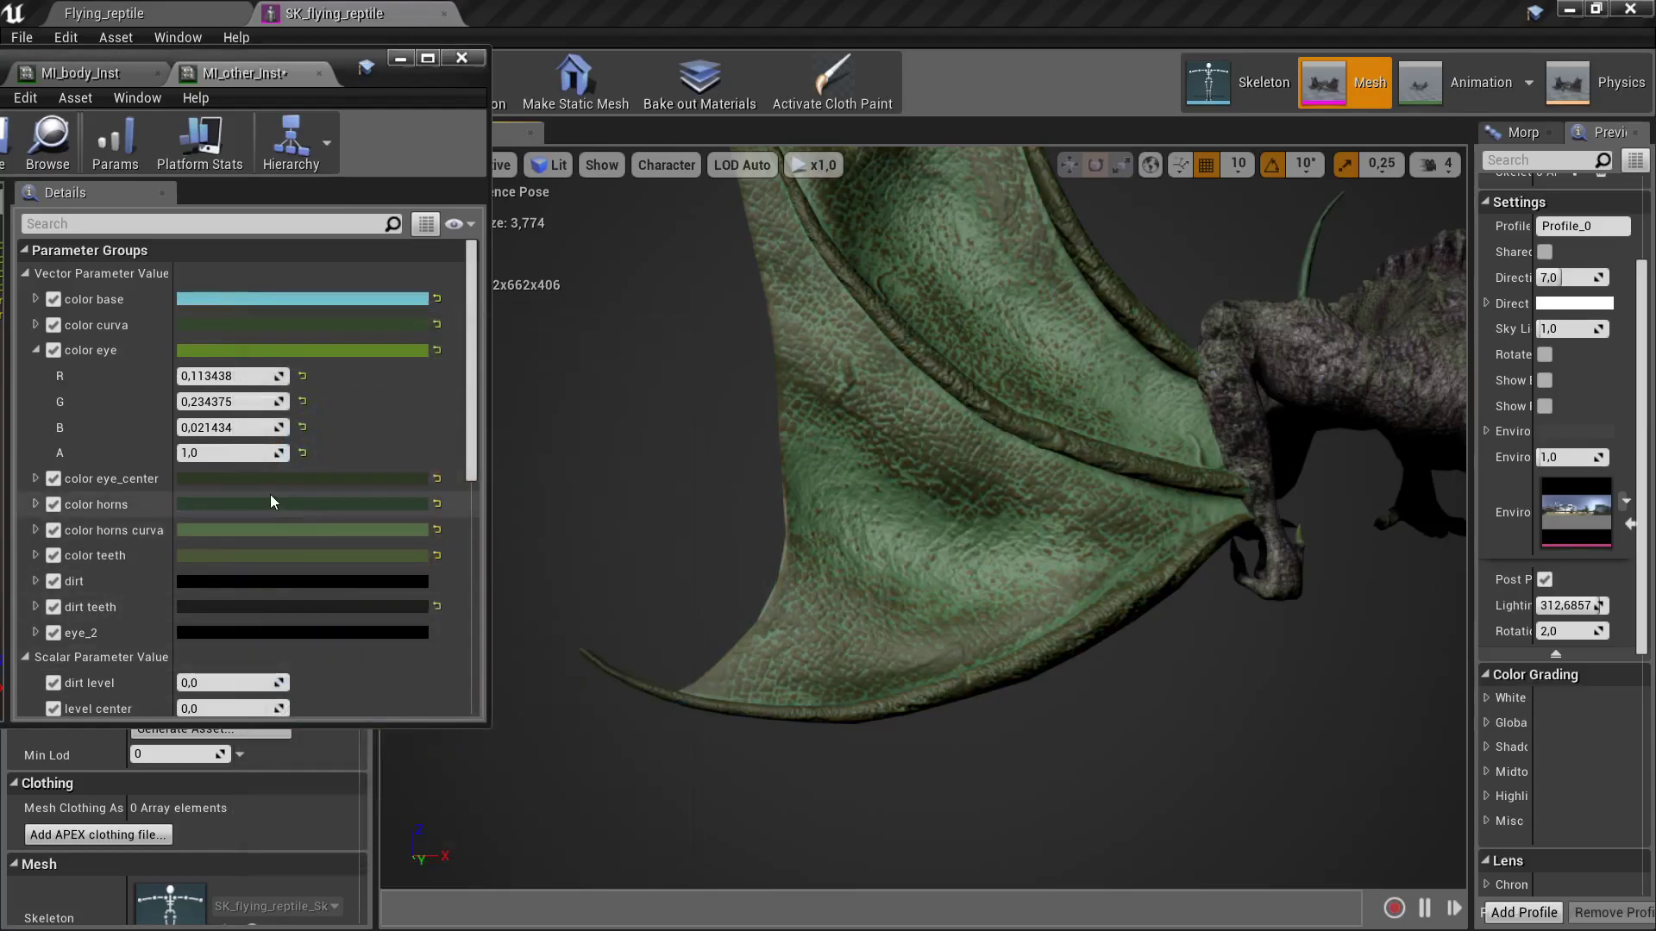
# - Raise dirt level to about 1.62 and orbit to a front view of the dragon
pyautogui.scroll(-4, 271, 495)
pyautogui.moveTo(258, 510); pyautogui.dragTo(344, 511)
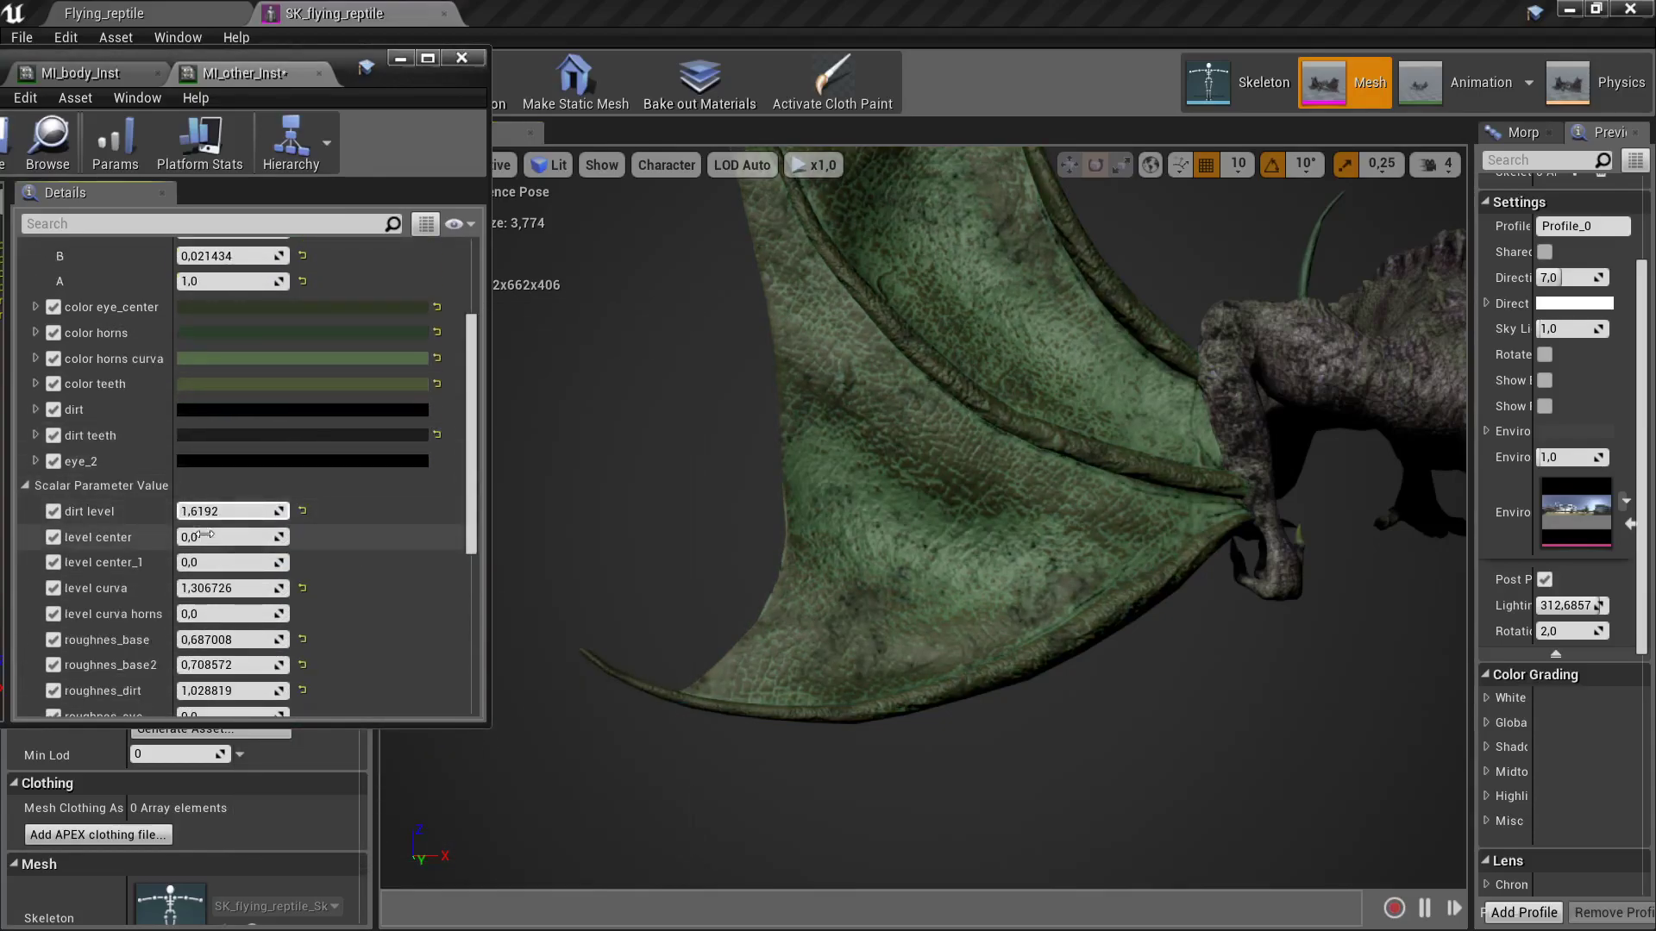
pyautogui.scroll(-2, 242, 560)
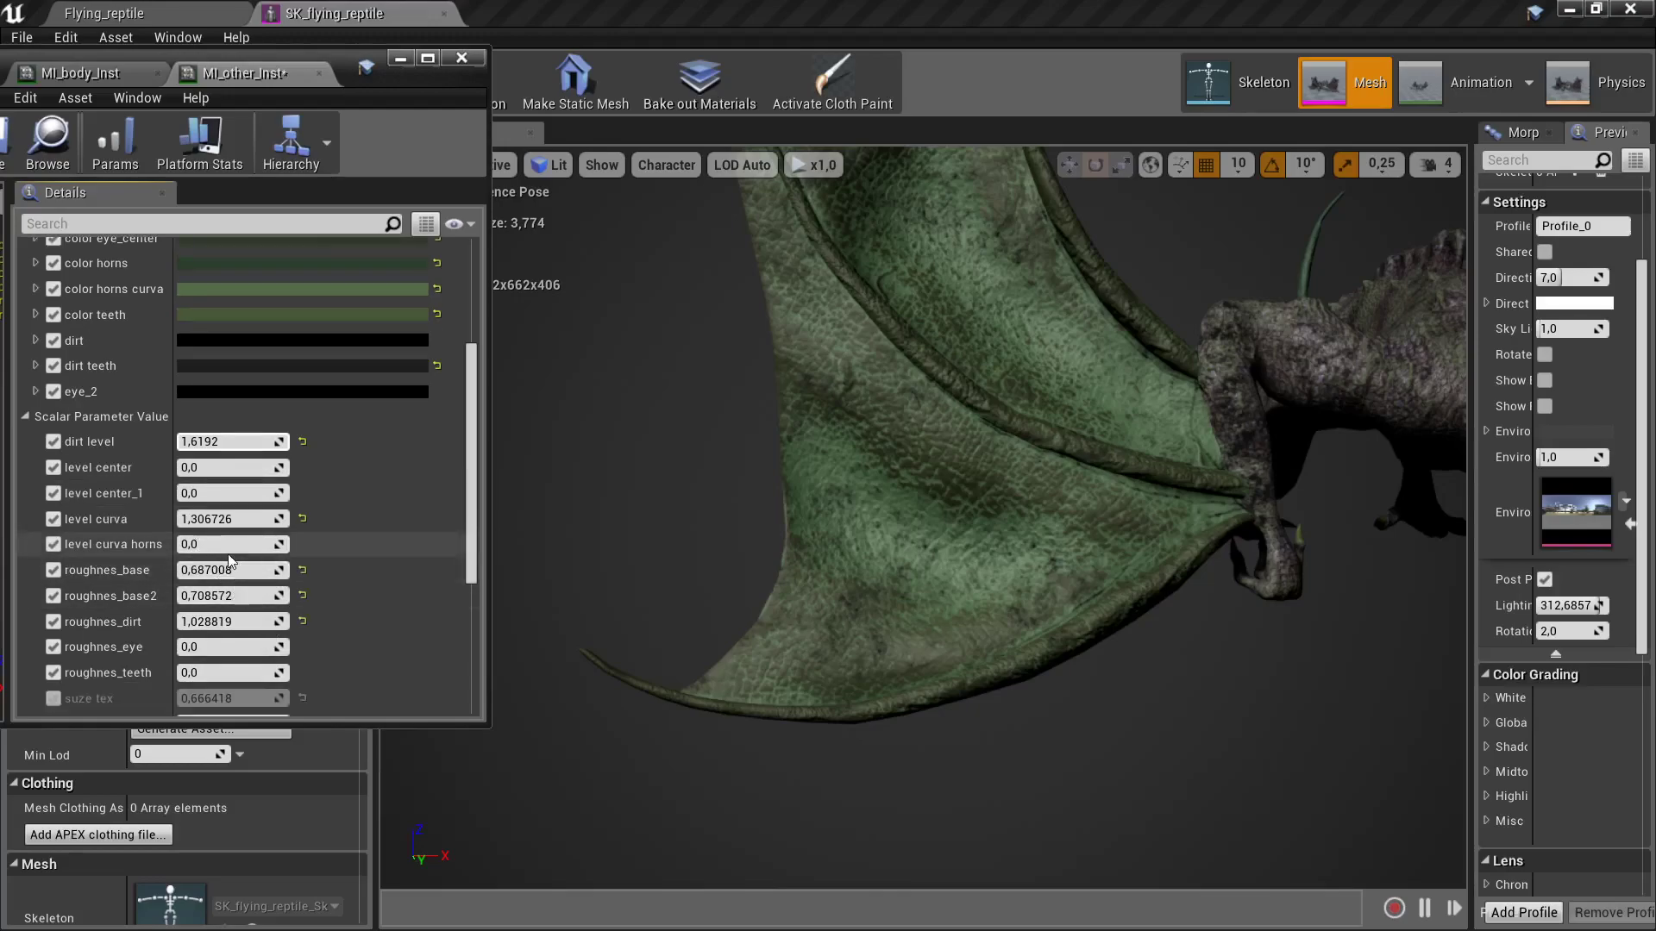
pyautogui.moveTo(949, 431); pyautogui.dragTo(1455, 154)
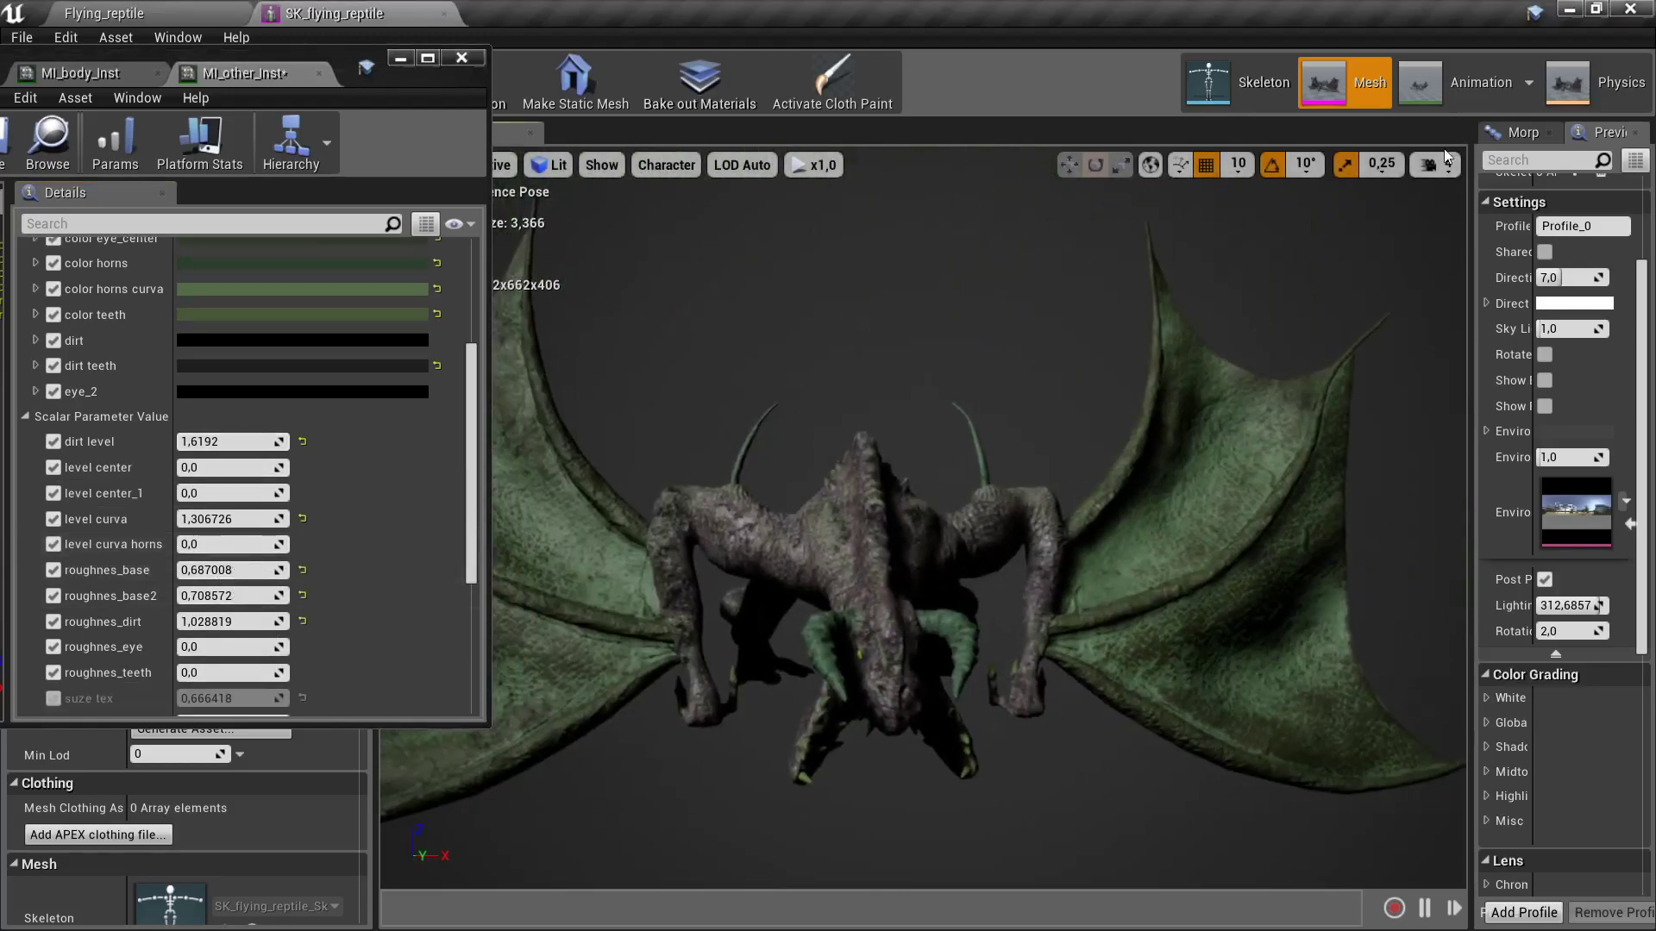
# - Set viewport camera speed to 1, then raise level center to 1.161437 and level center_1 to 1.150585
pyautogui.click(1435, 164)
pyautogui.click(1431, 219)
pyautogui.scroll(6, 963, 559)
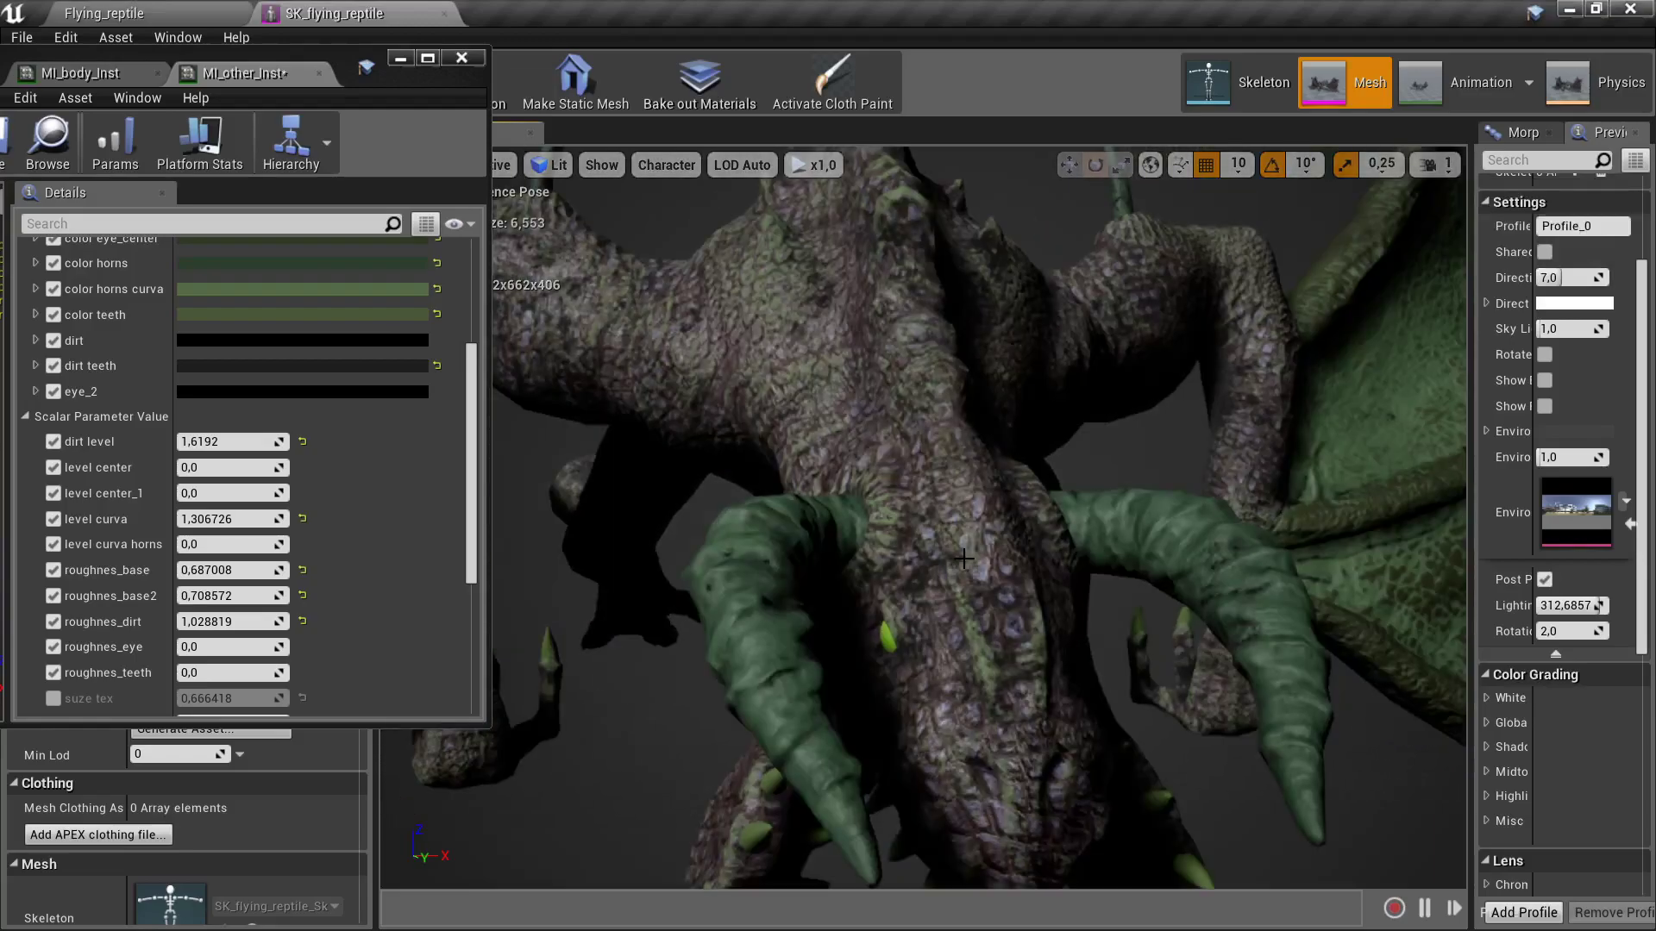
pyautogui.moveTo(963, 559); pyautogui.dragTo(963, 535, button='right')
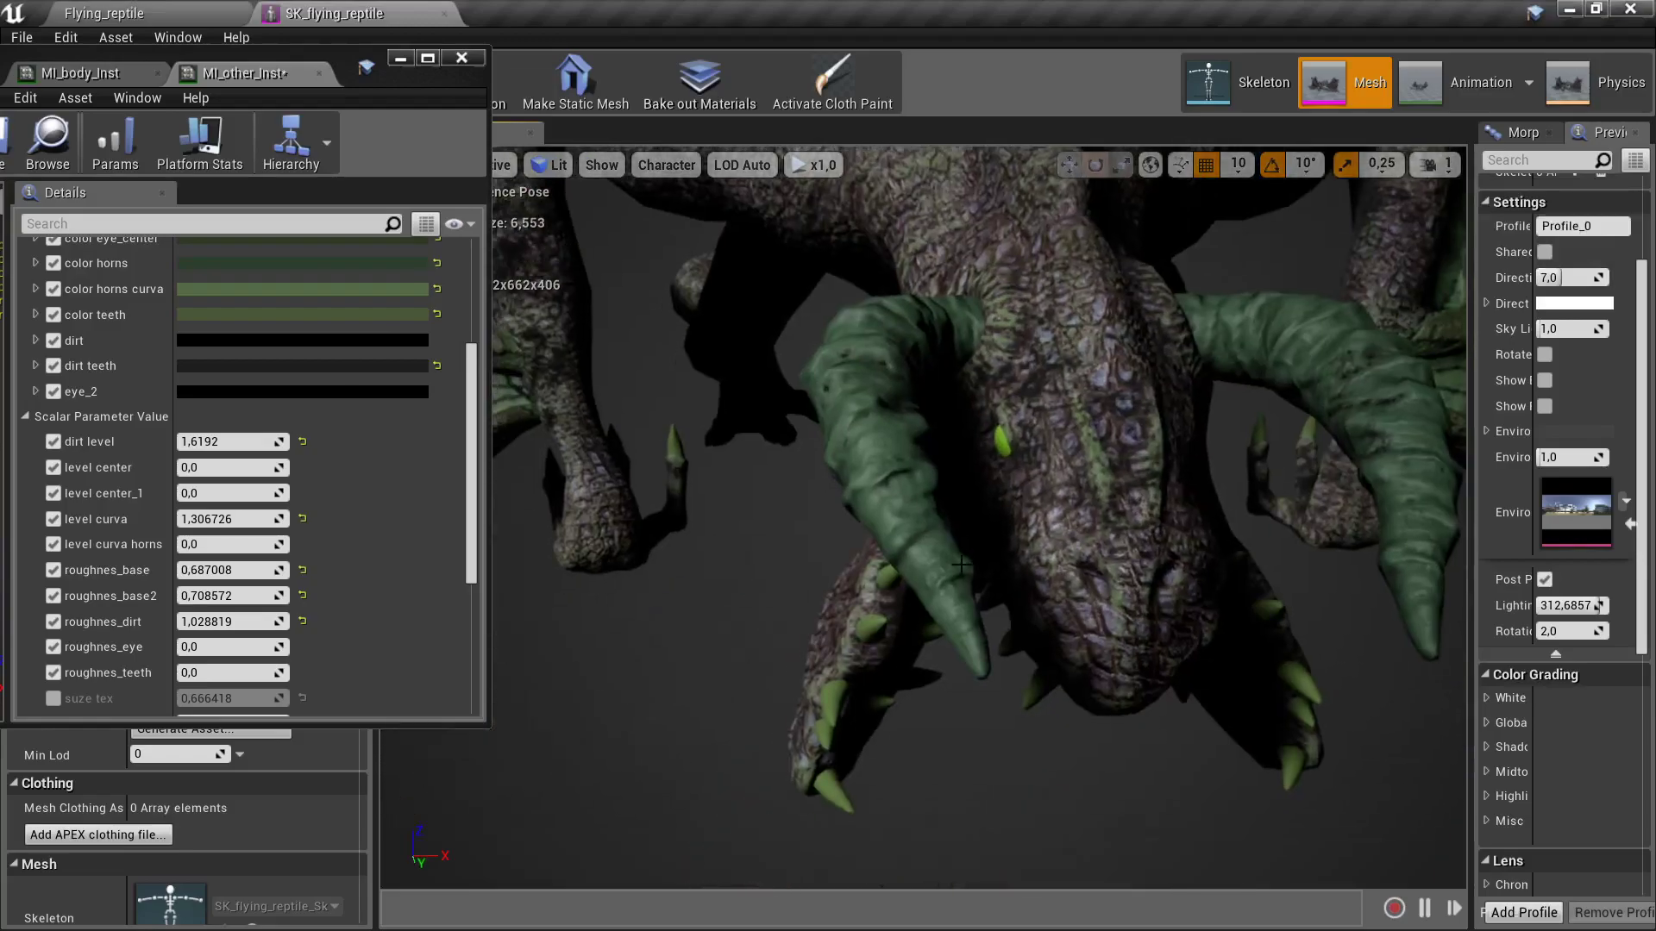
pyautogui.click(221, 467)
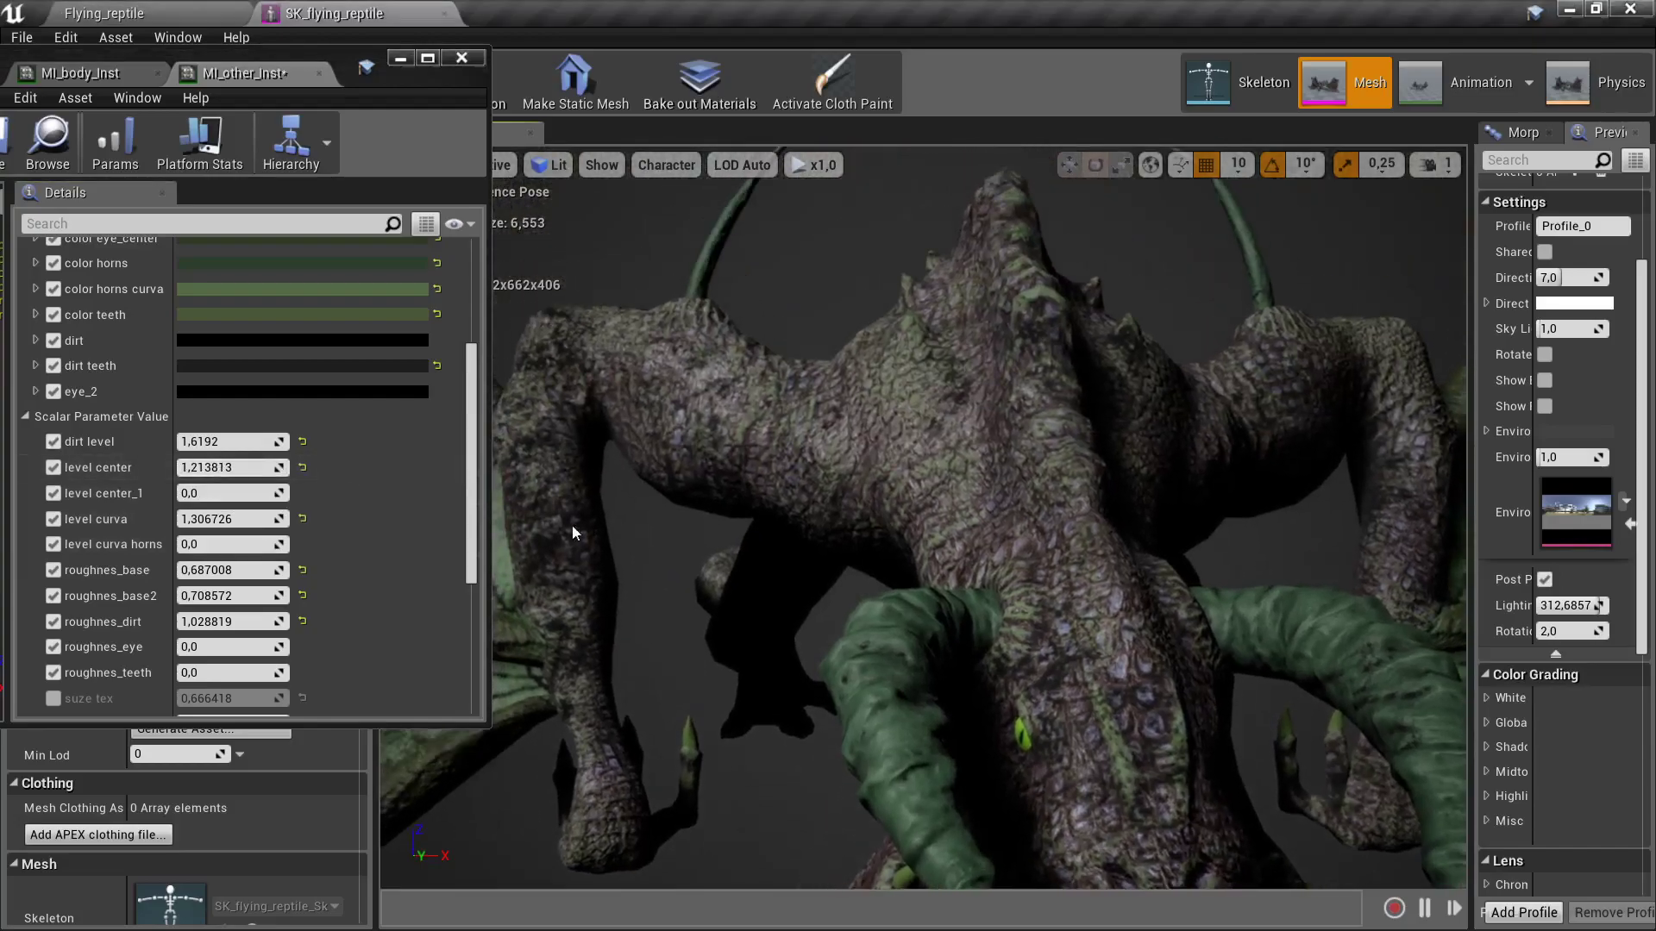
pyautogui.moveTo(196, 492)
pyautogui.mouseDown()
pyautogui.moveTo(217, 493)
pyautogui.moveTo(173, 467)
pyautogui.mouseUp()
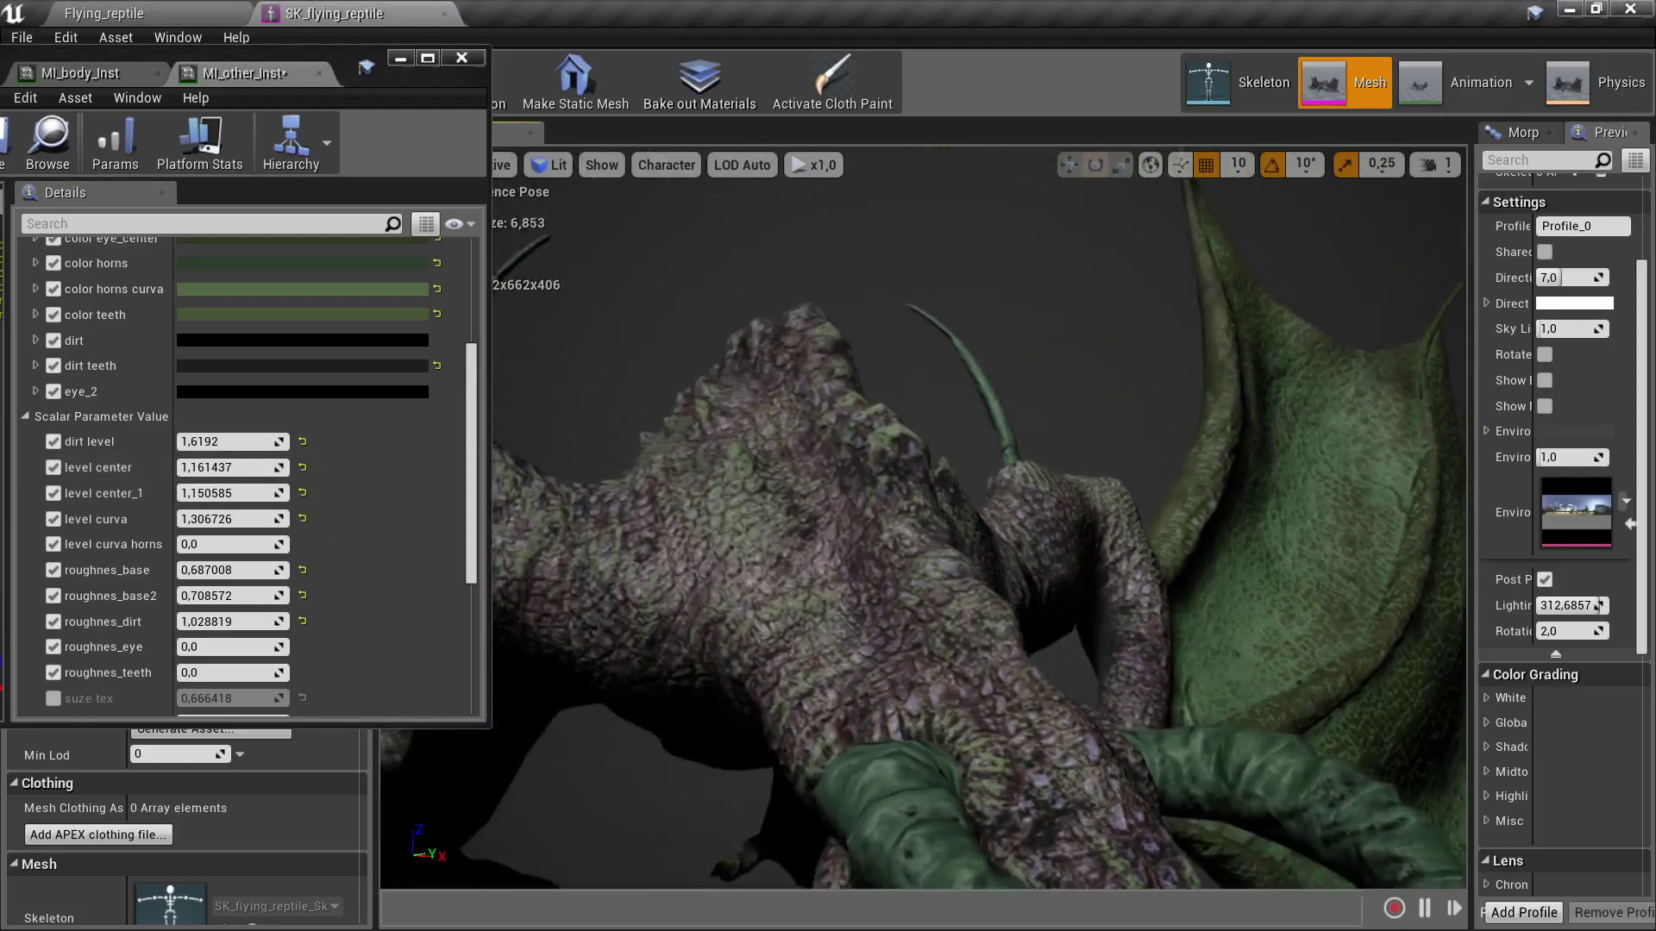
# - Expand the color eye channel values and move the view to the dragon's foot and claws
pyautogui.scroll(3, 34, 300)
pyautogui.click(35, 304)
pyautogui.scroll(1, 251, 442)
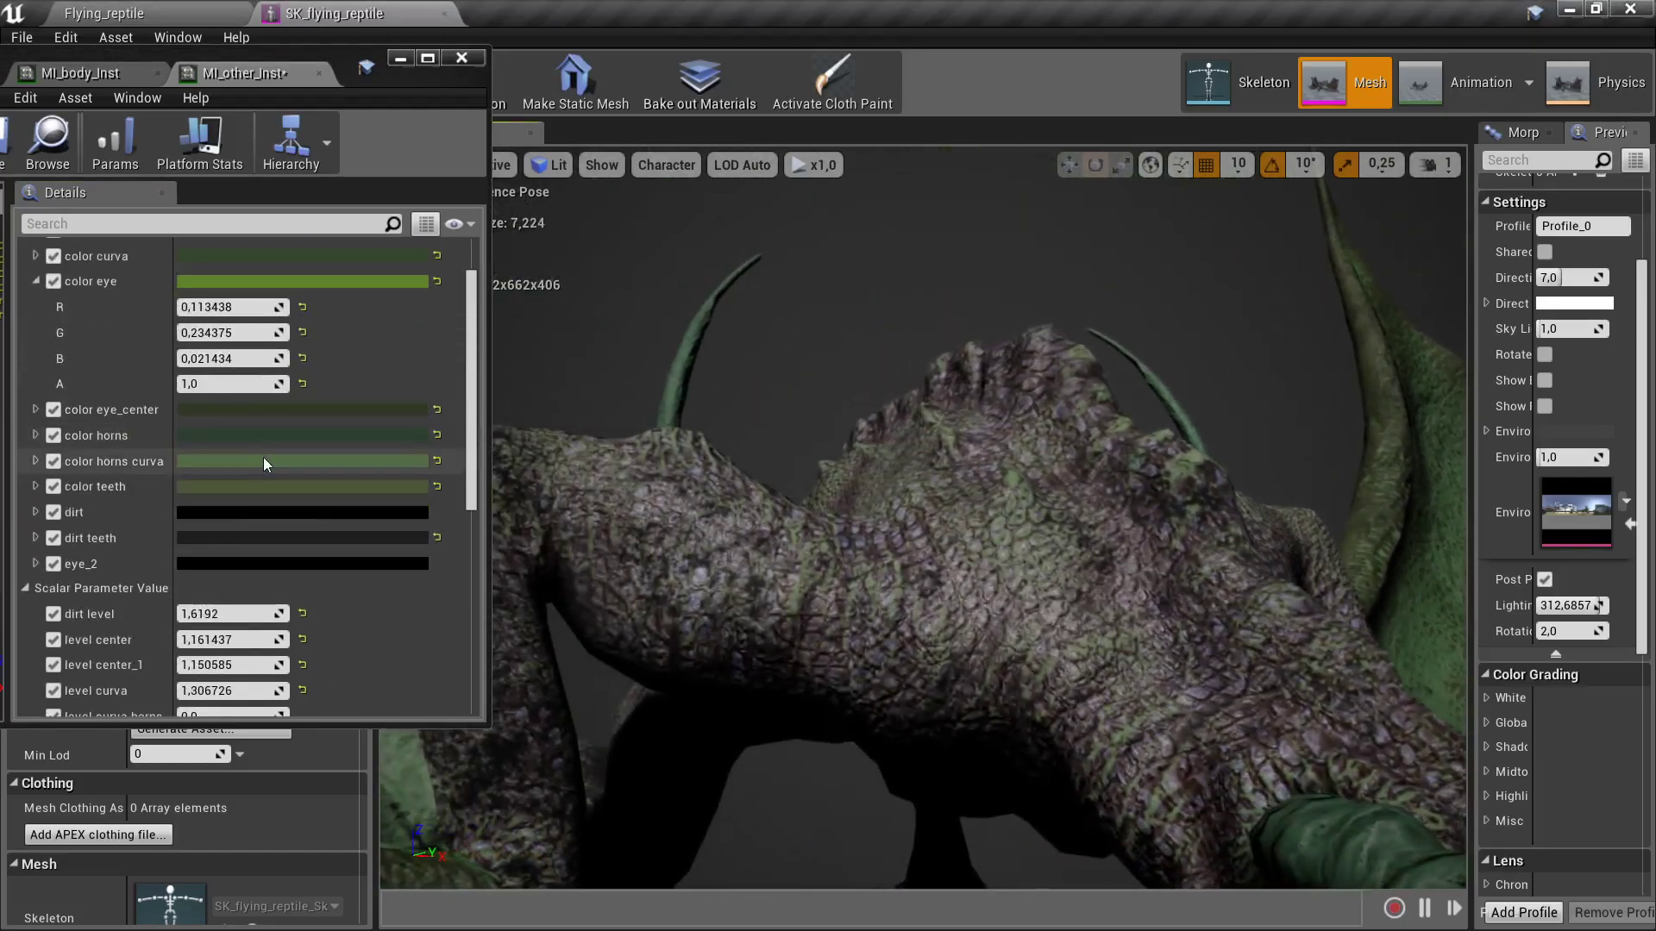
pyautogui.scroll(2, 252, 438)
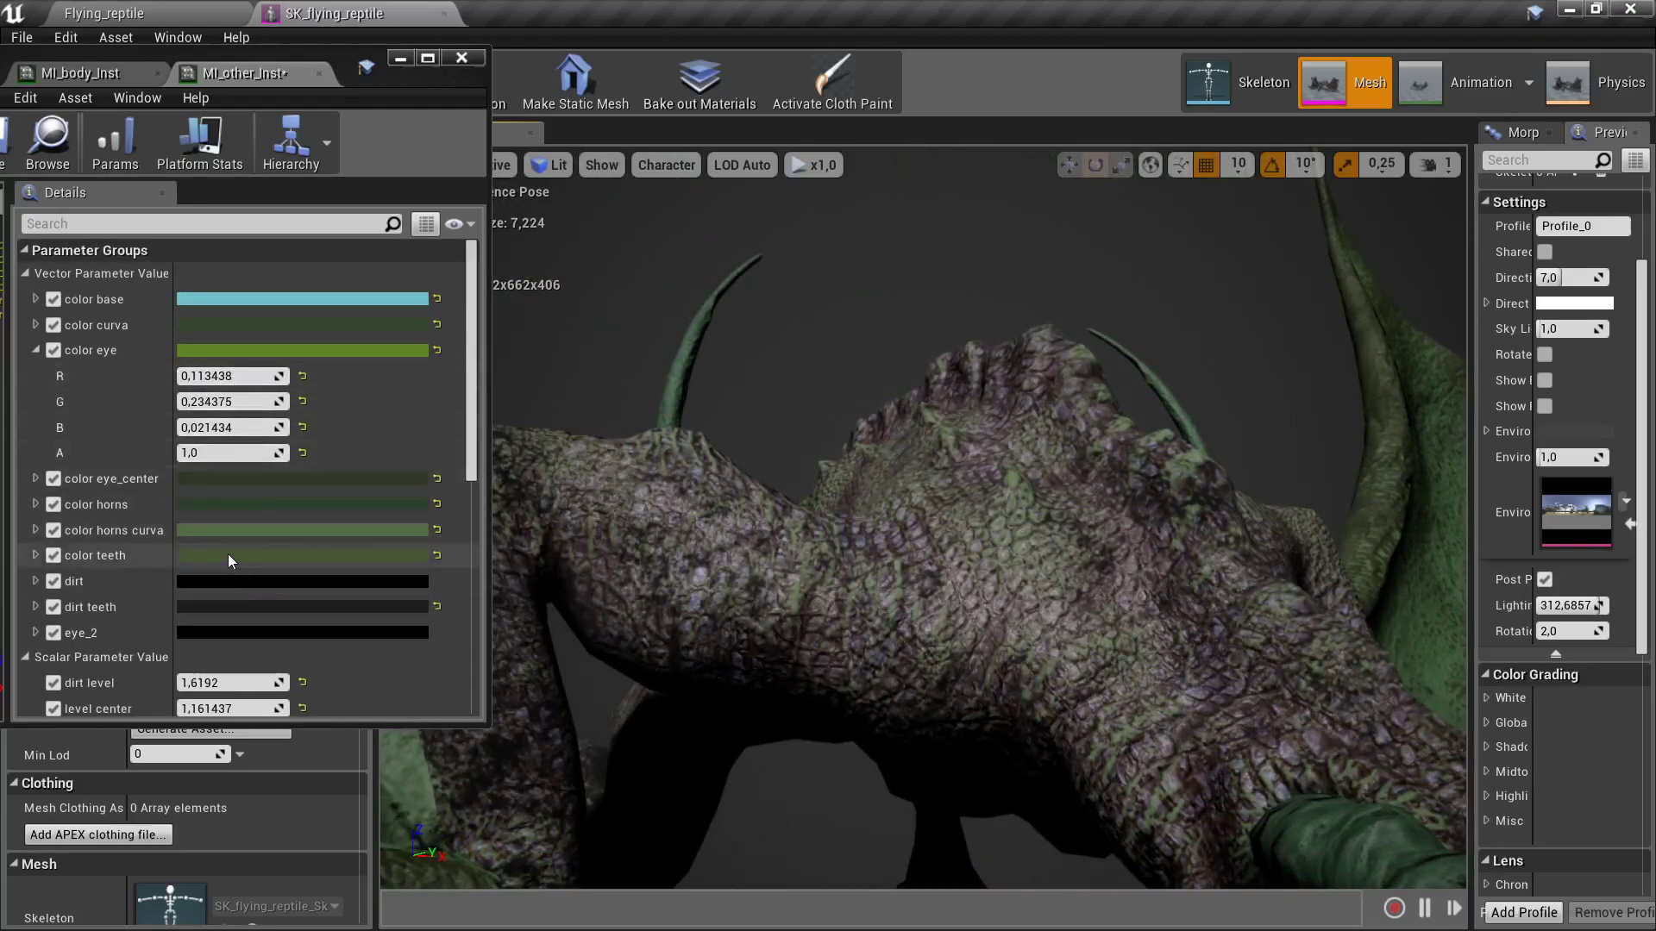
pyautogui.moveTo(862, 518); pyautogui.dragTo(854, 405)
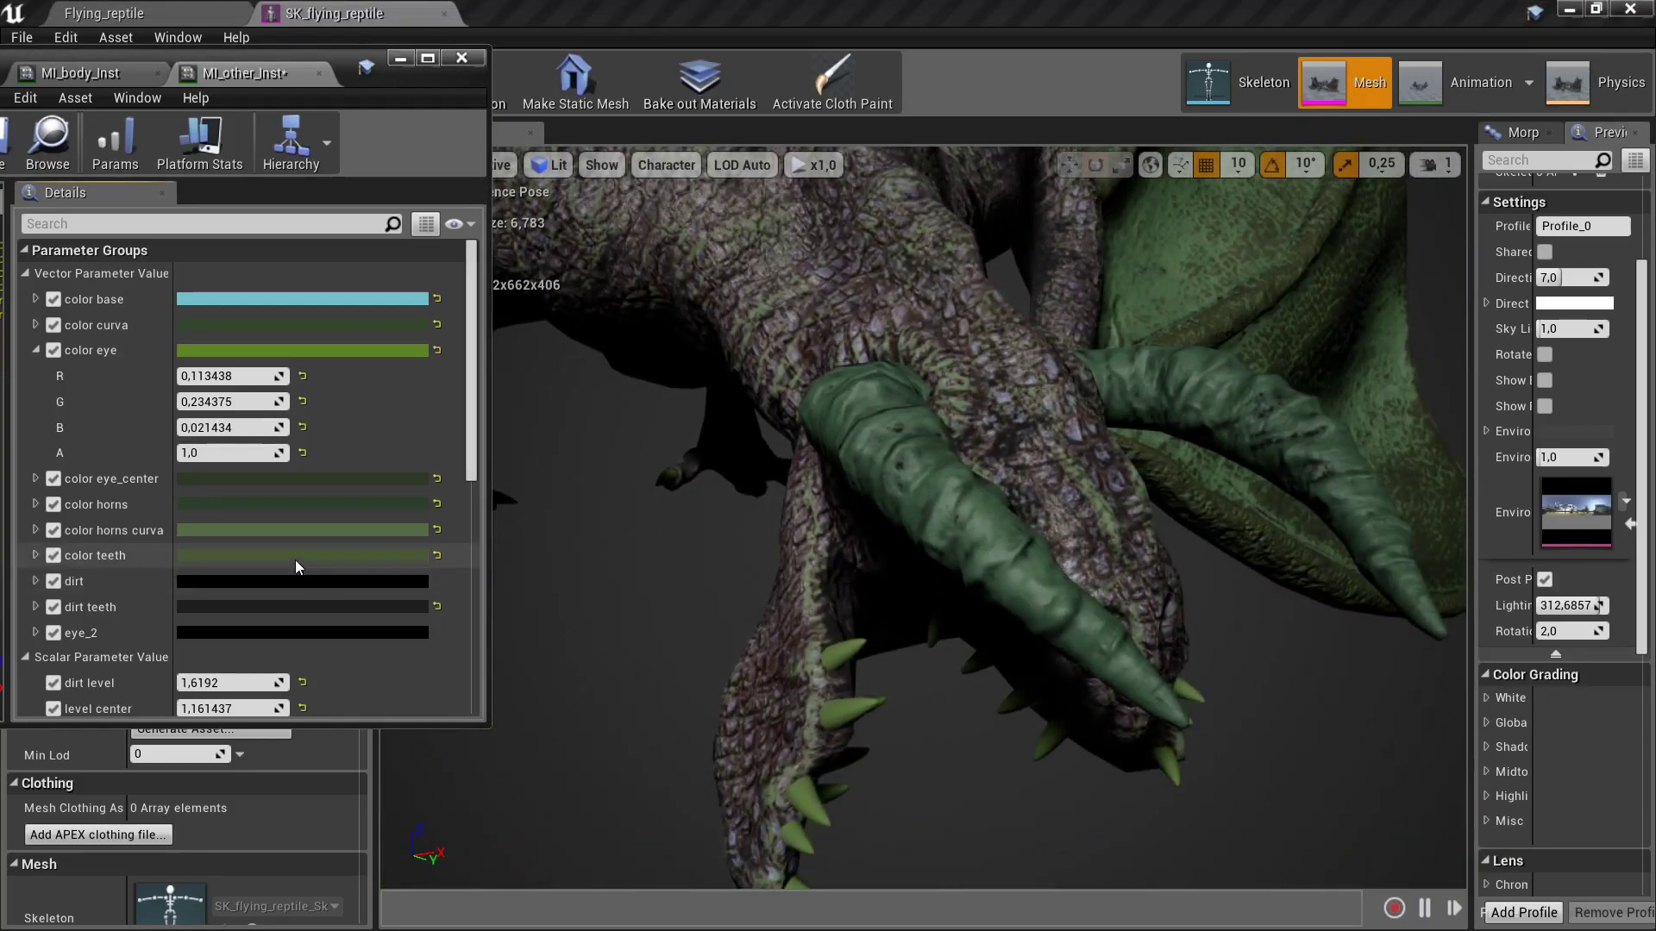
# - Recolour color teeth to a pale greyish green (sRGB 666C59)
pyautogui.click(295, 557)
pyautogui.moveTo(614, 617); pyautogui.dragTo(593, 531)
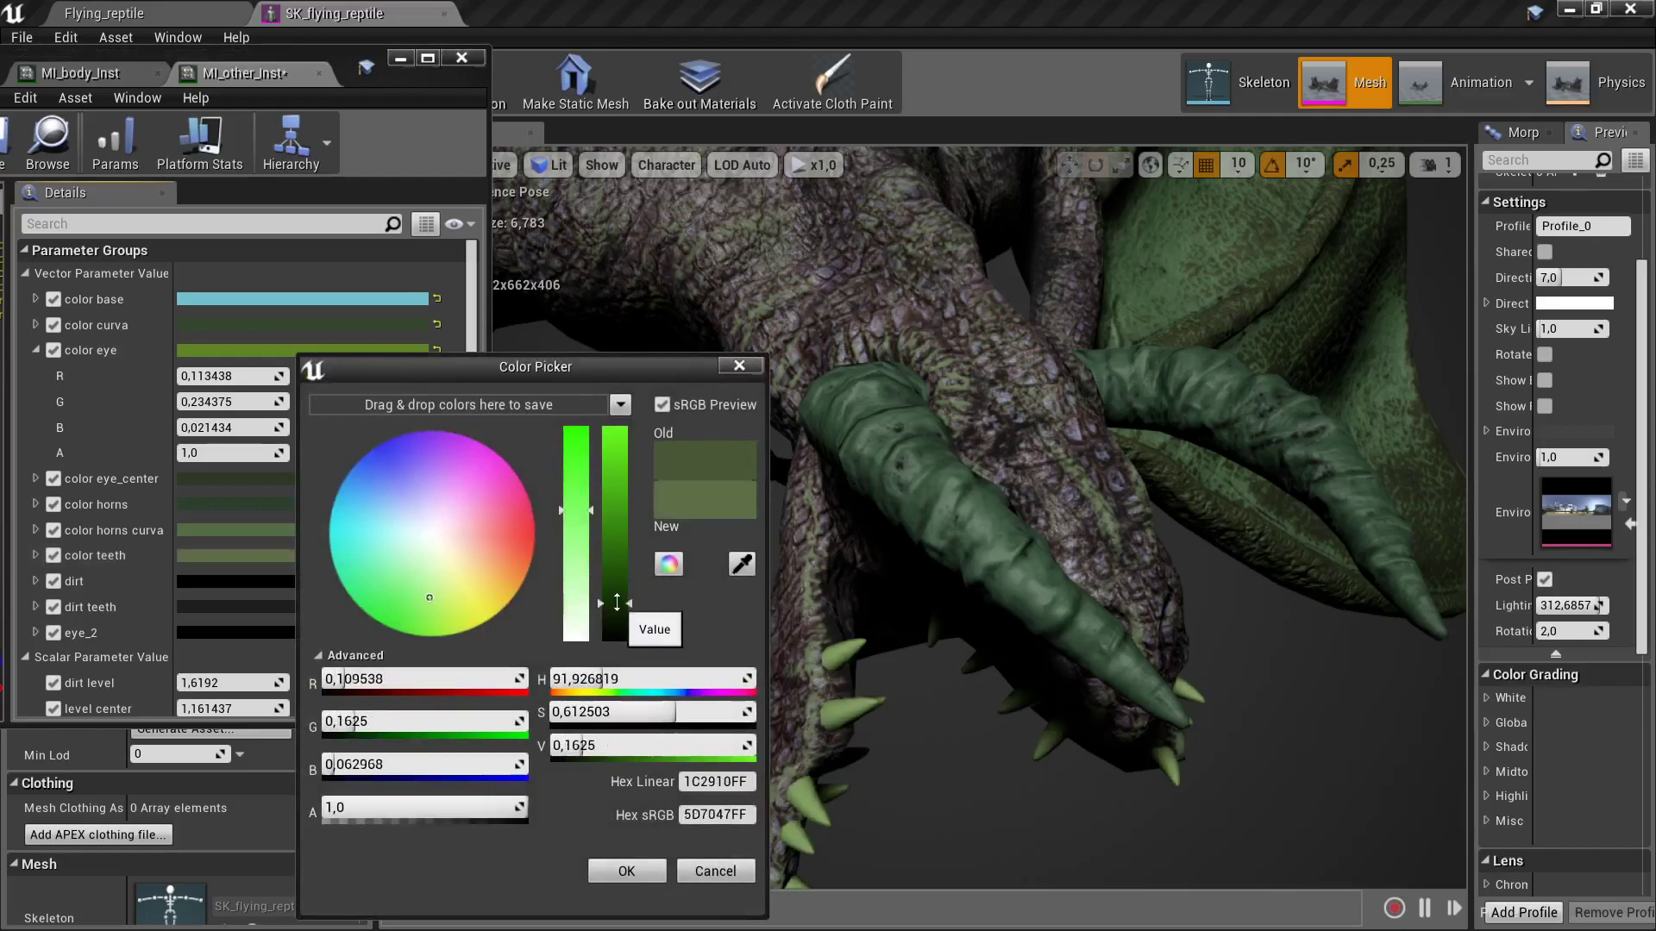
pyautogui.moveTo(417, 569); pyautogui.dragTo(437, 567)
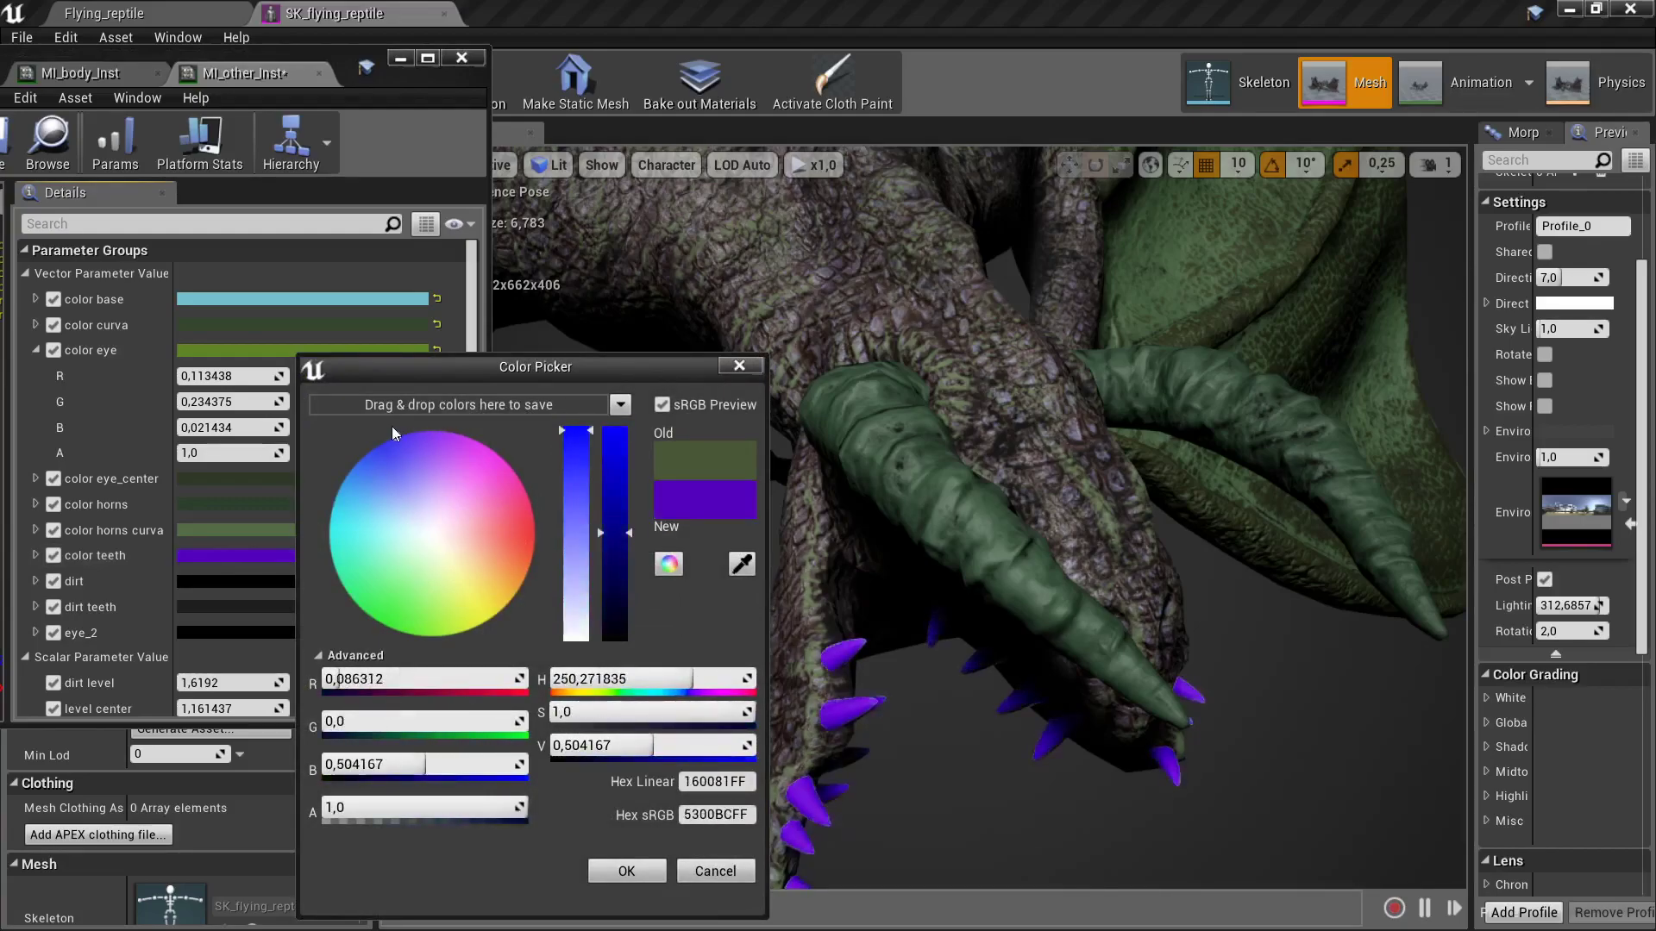
pyautogui.moveTo(617, 552); pyautogui.dragTo(626, 608)
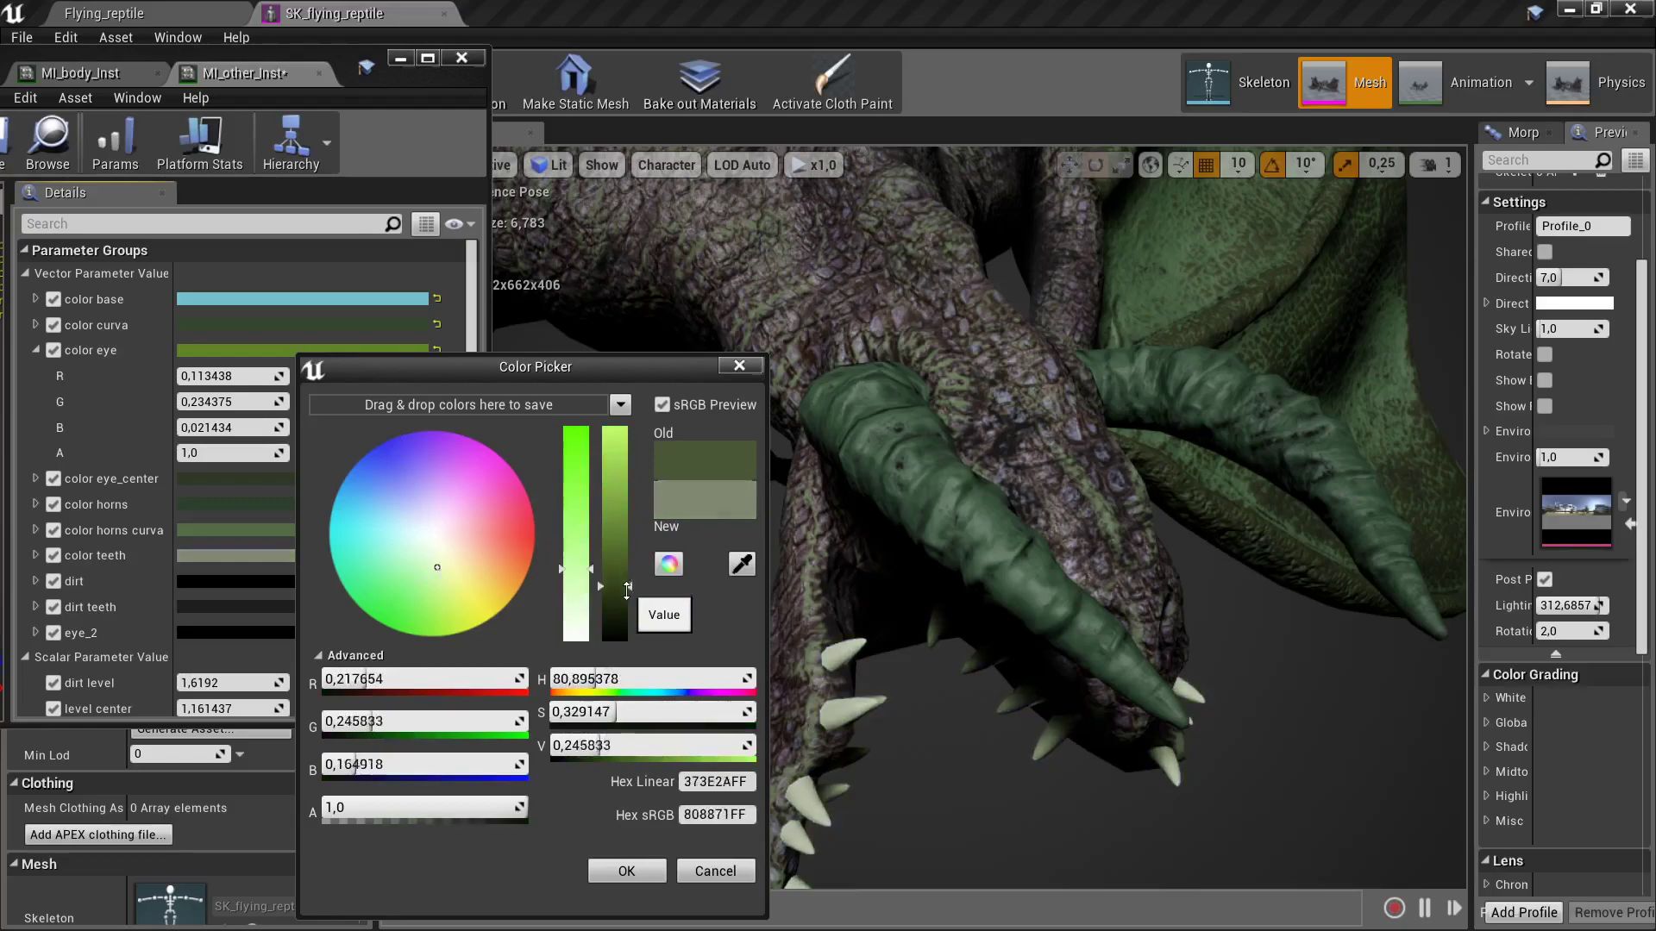
pyautogui.click(626, 871)
# - Raise roughnes_teeth to 0.993168
pyautogui.scroll(-3, 292, 590)
pyautogui.scroll(-3, 293, 587)
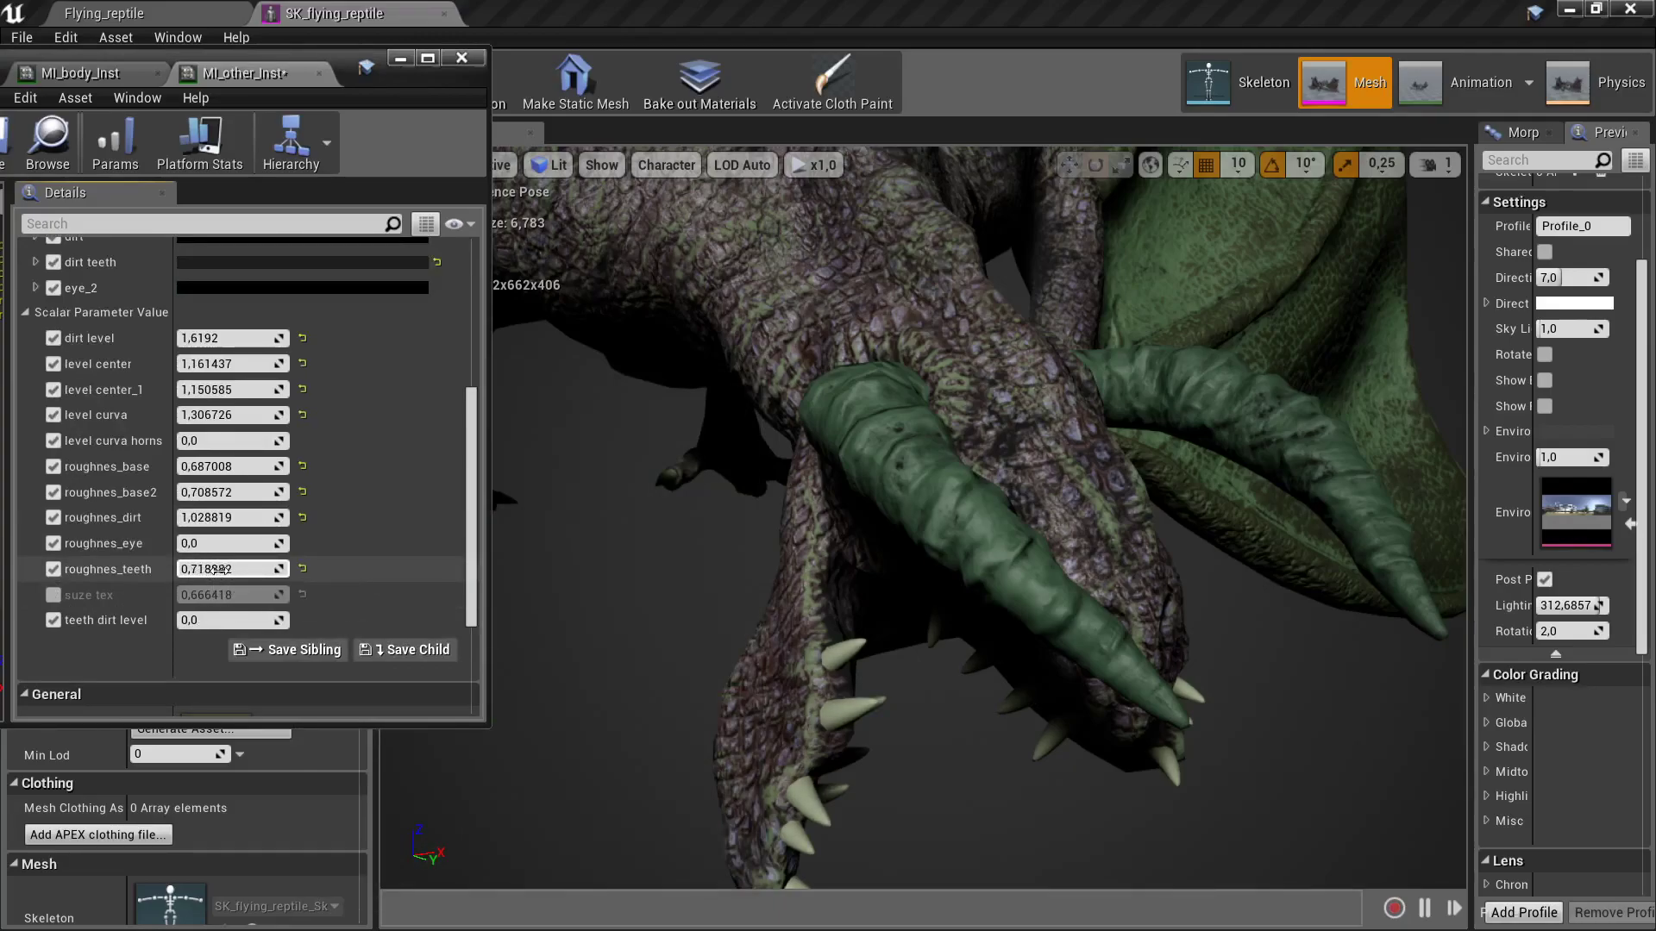
pyautogui.moveTo(228, 569); pyautogui.dragTo(679, 561)
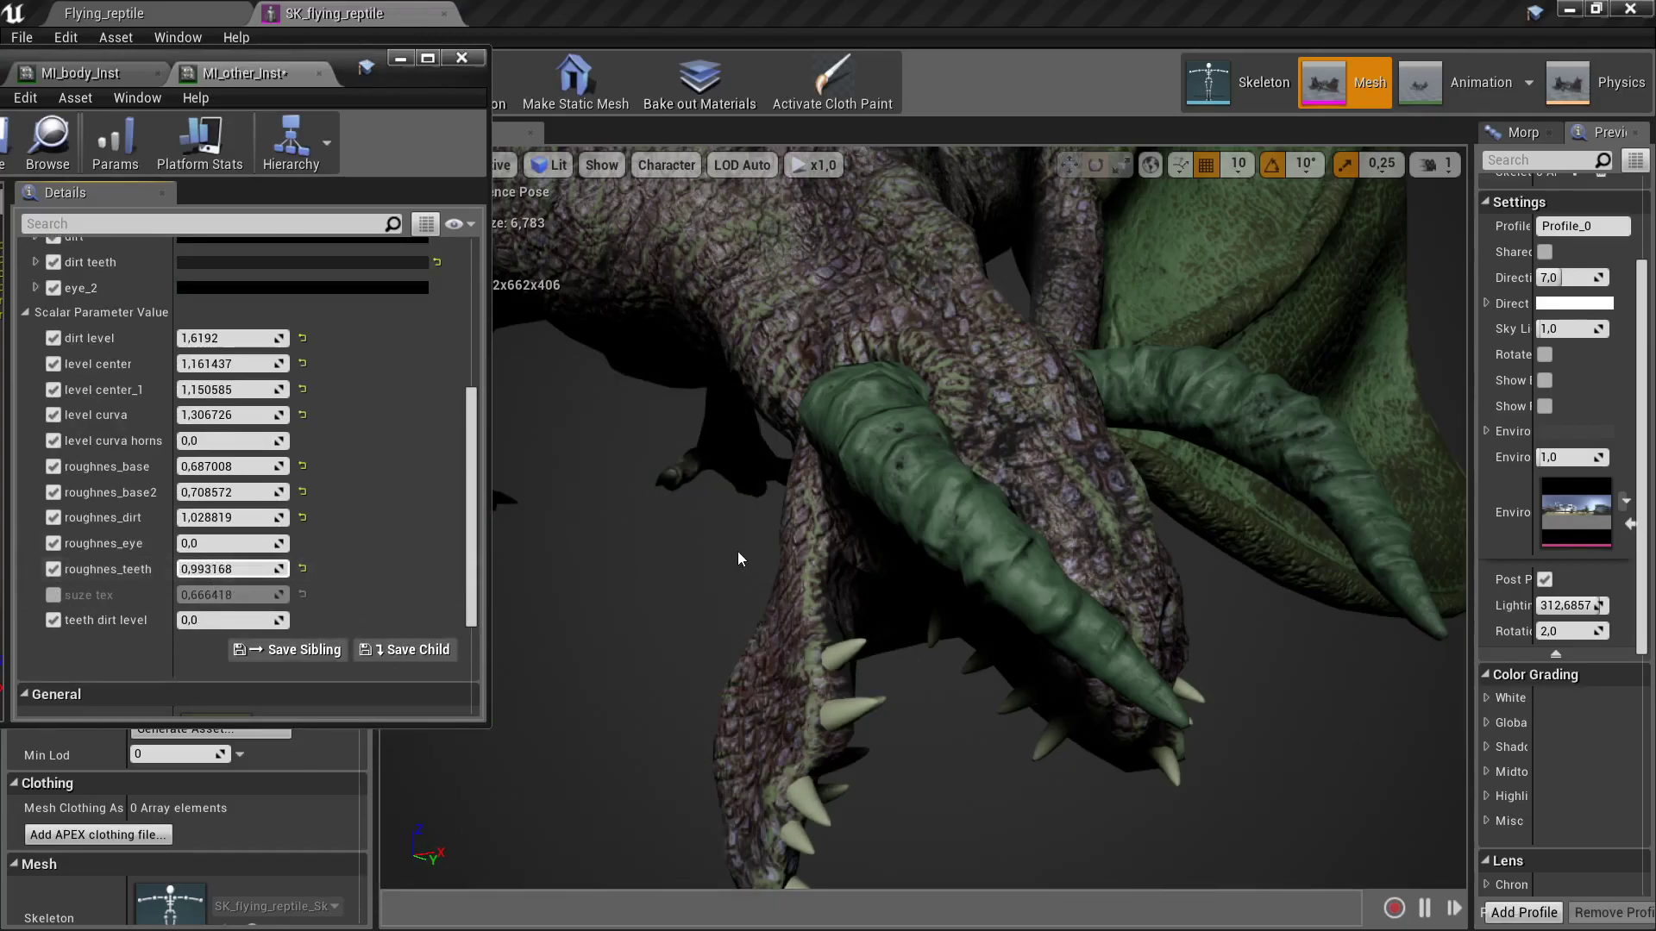
# - Preview suze tex on and back off, and lower roughnes_teeth to 0.307454 while inspecting the claws
pyautogui.click(58, 594)
pyautogui.click(59, 593)
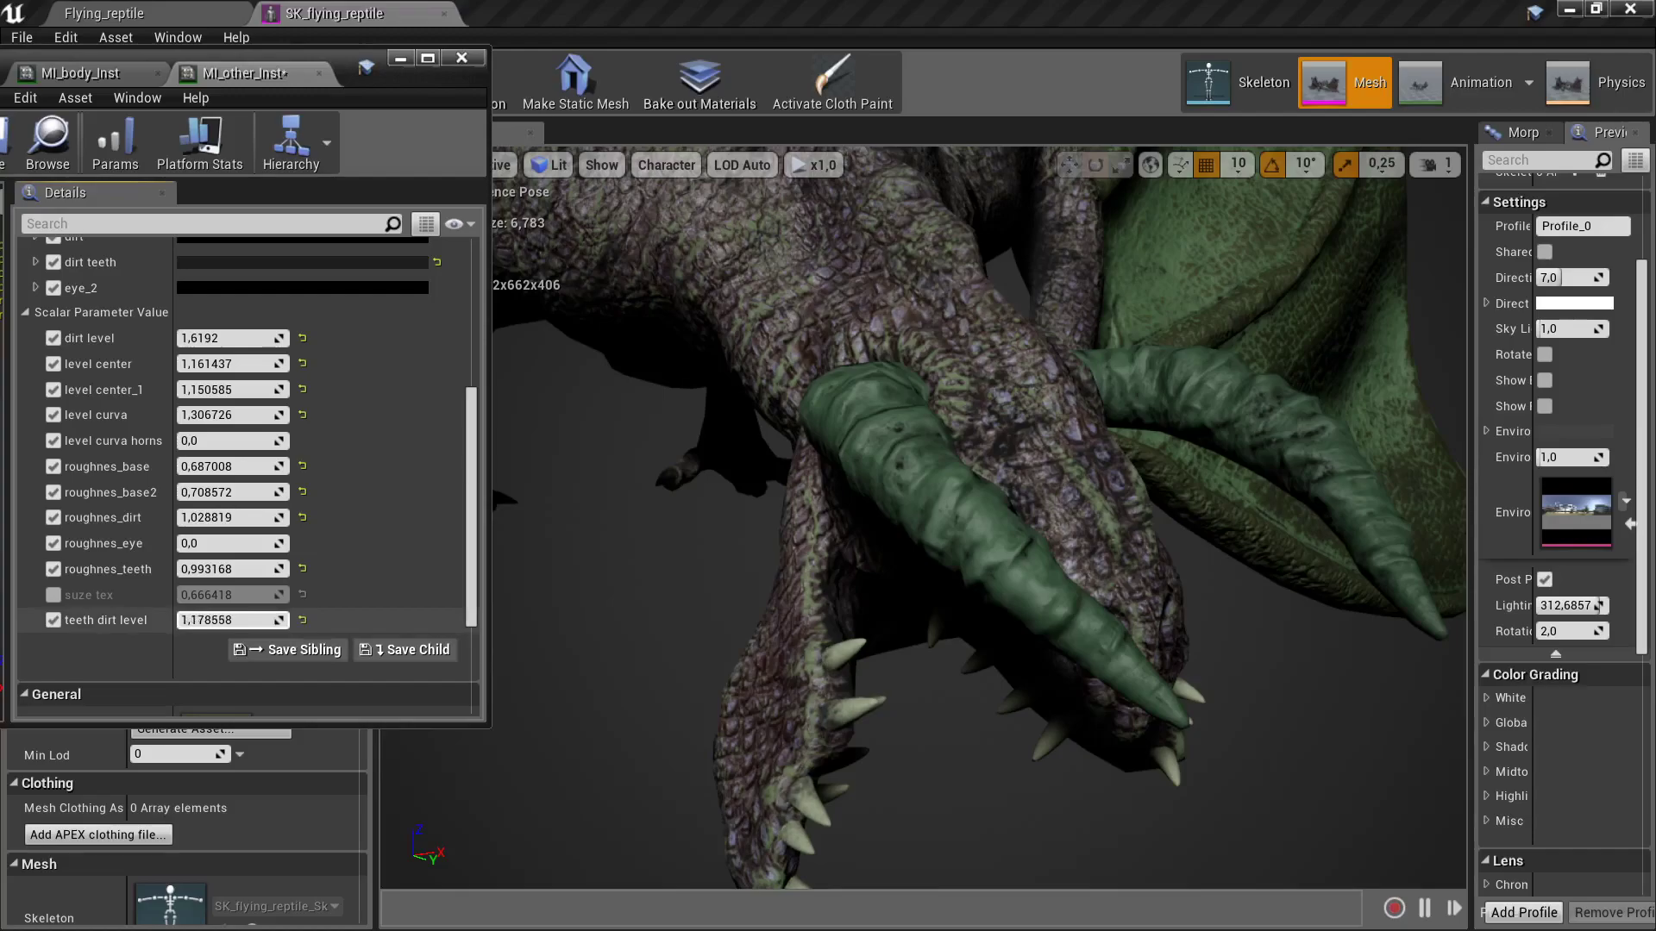
pyautogui.moveTo(862, 517); pyautogui.dragTo(863, 388, button='right')
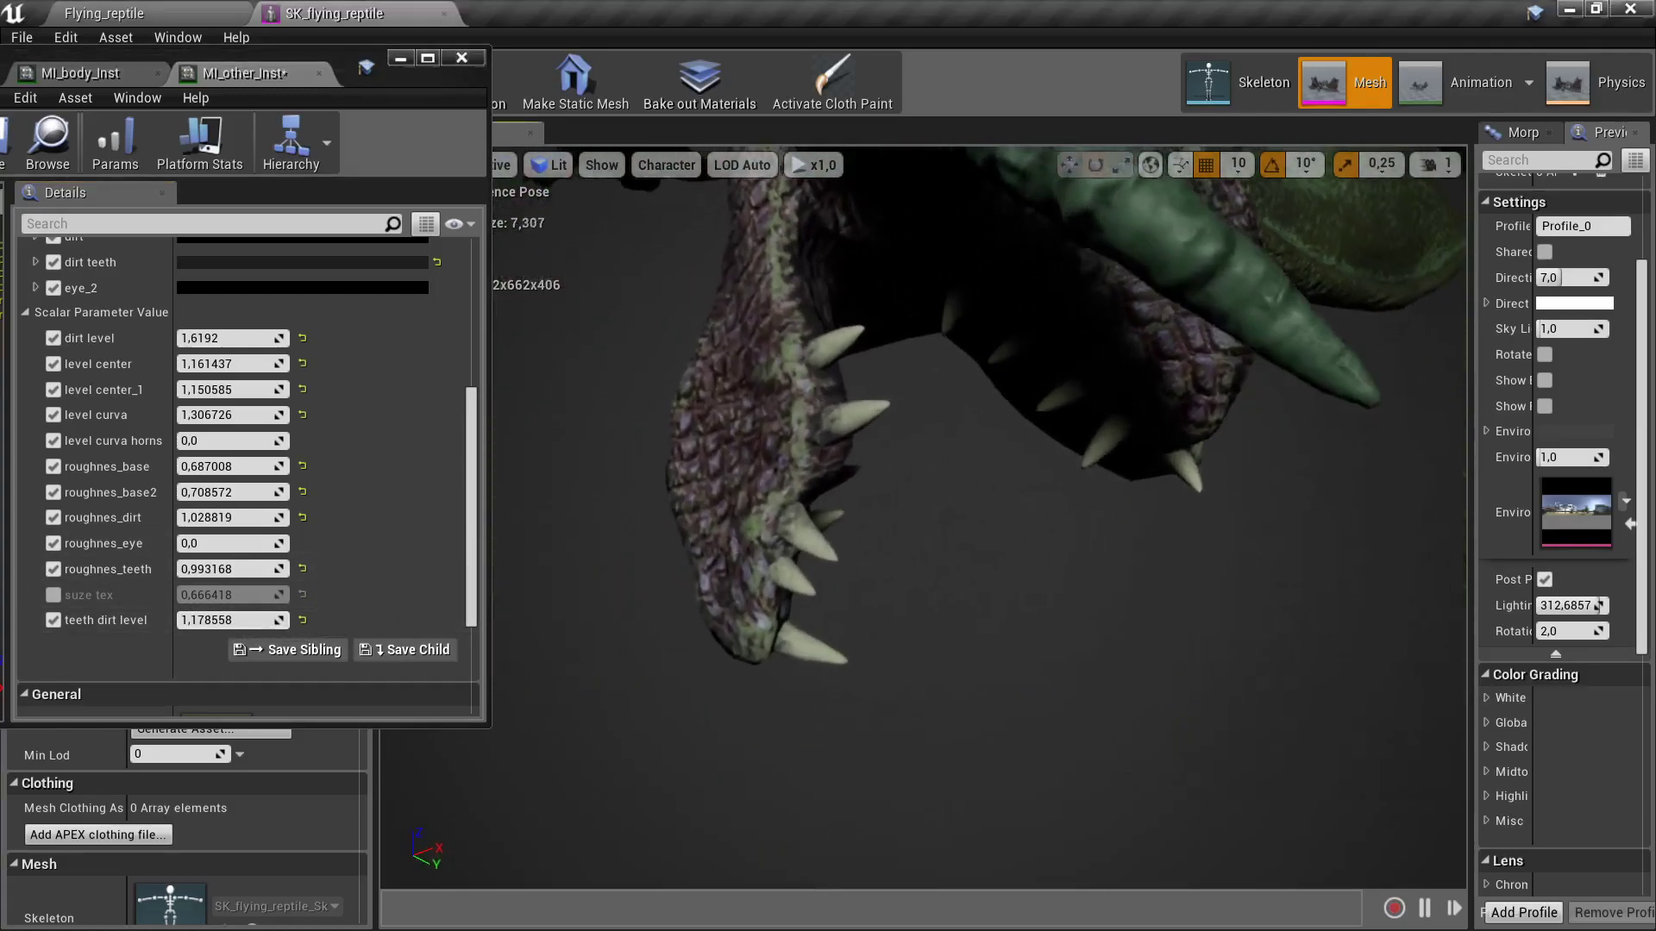
pyautogui.moveTo(880, 513); pyautogui.dragTo(880, 448, button='right')
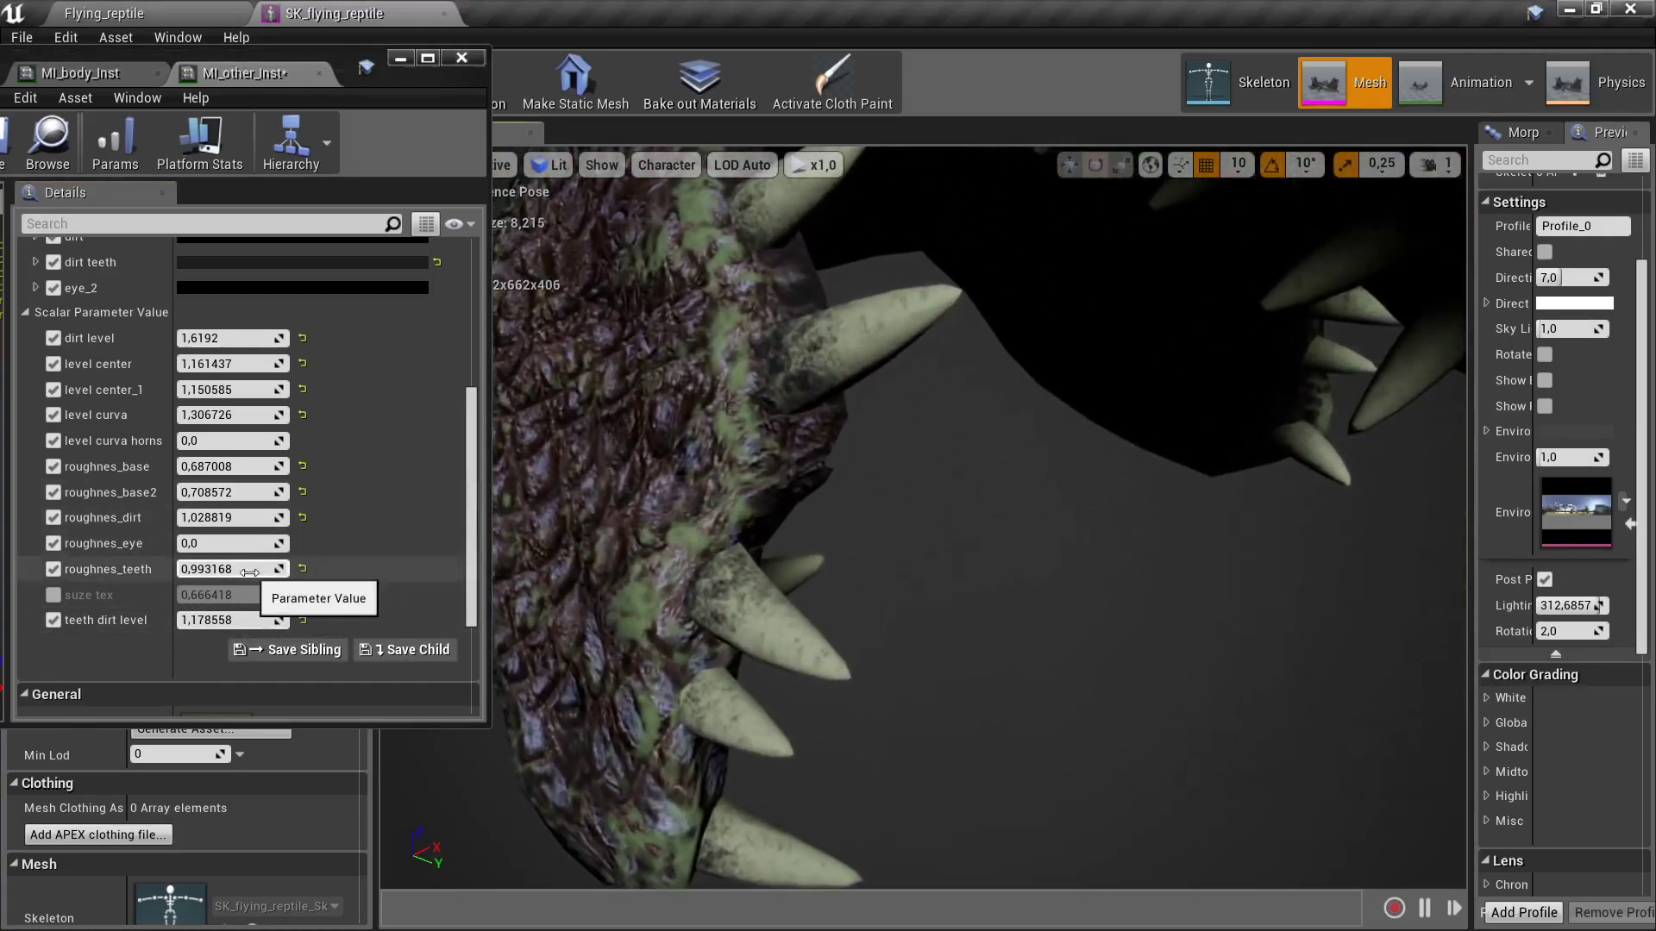
pyautogui.moveTo(250, 572); pyautogui.dragTo(215, 573)
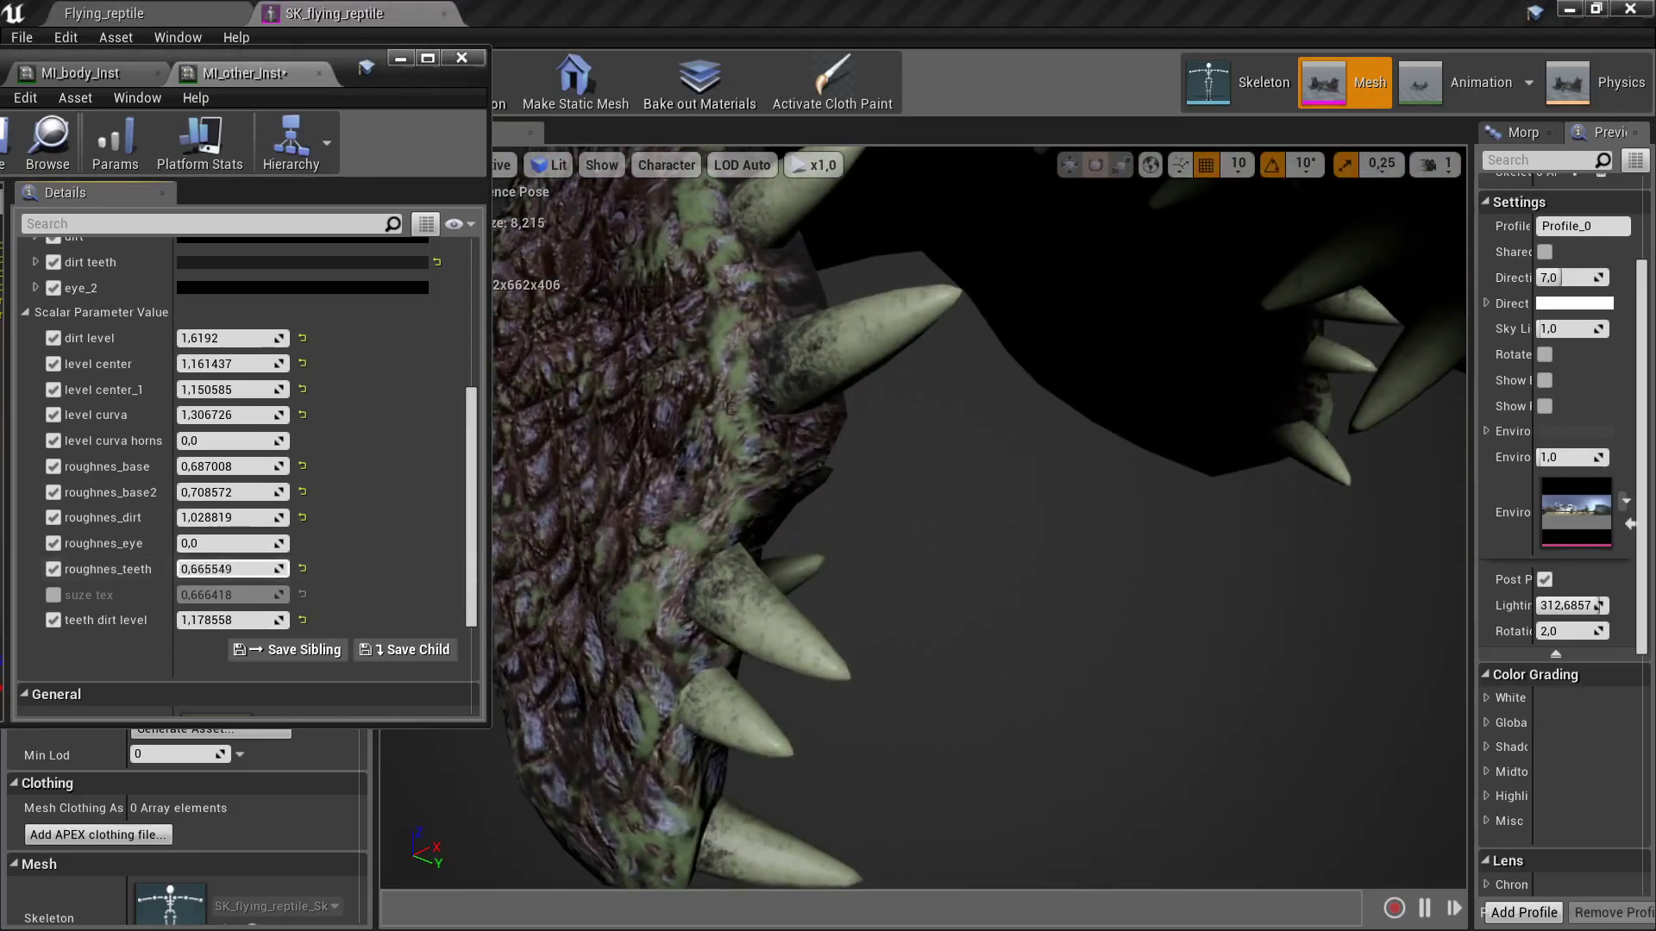
pyautogui.moveTo(948, 518); pyautogui.dragTo(948, 362, button='right')
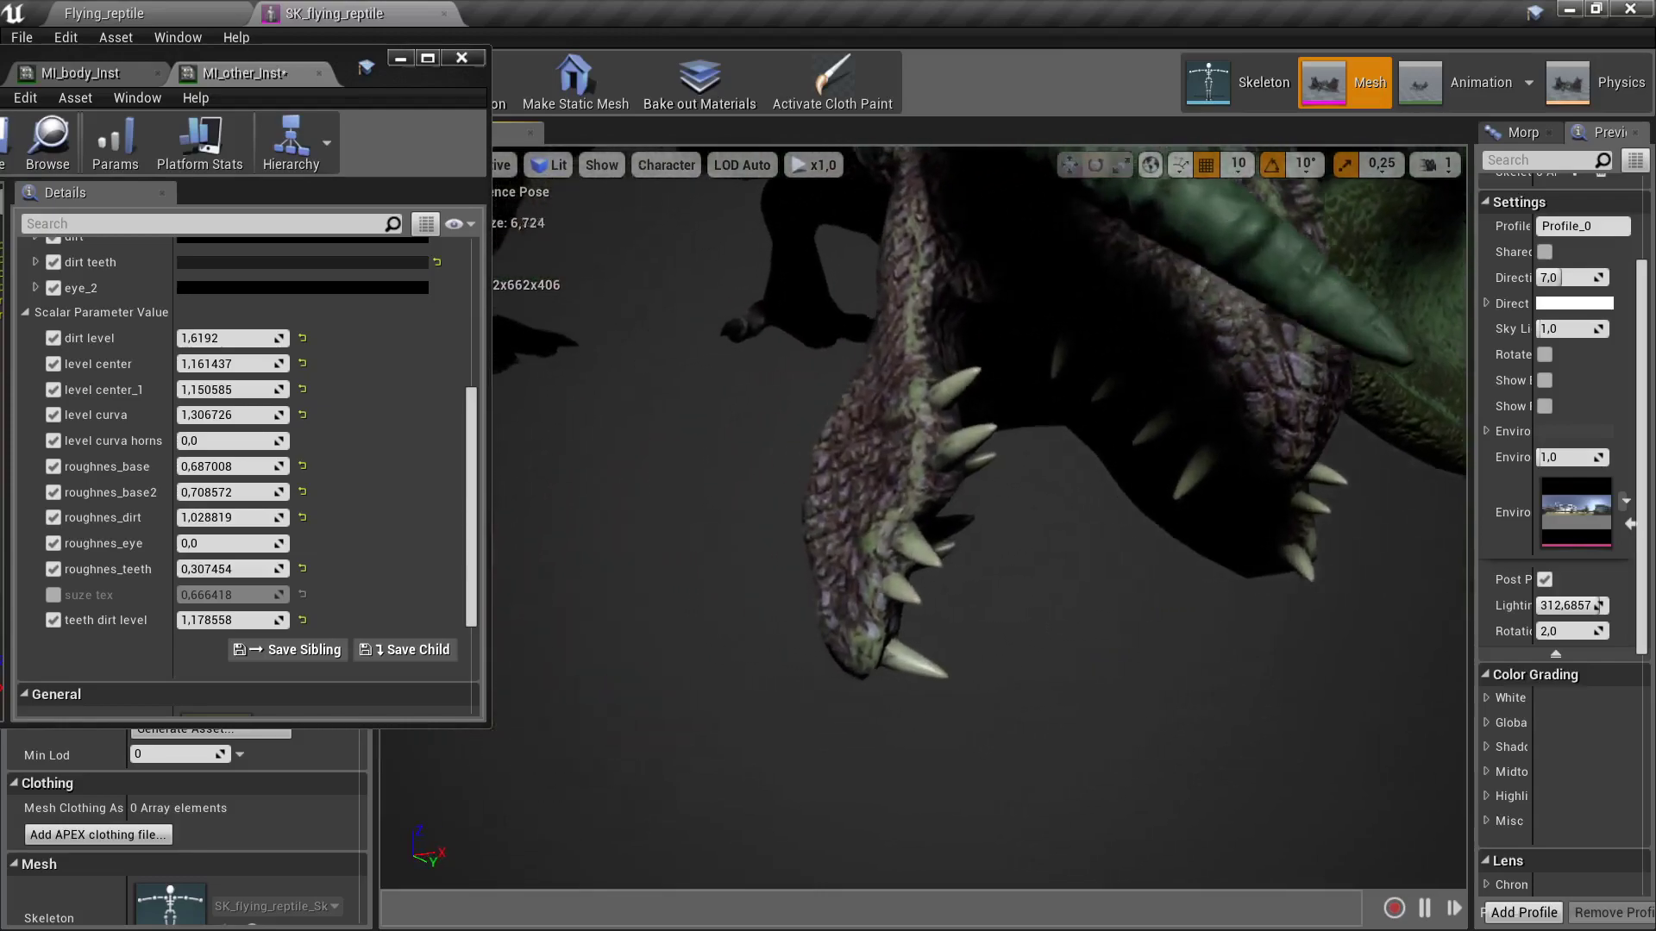
# - Start editing the color eye colour in the Color Picker
pyautogui.scroll(3, 298, 410)
pyautogui.scroll(3, 299, 404)
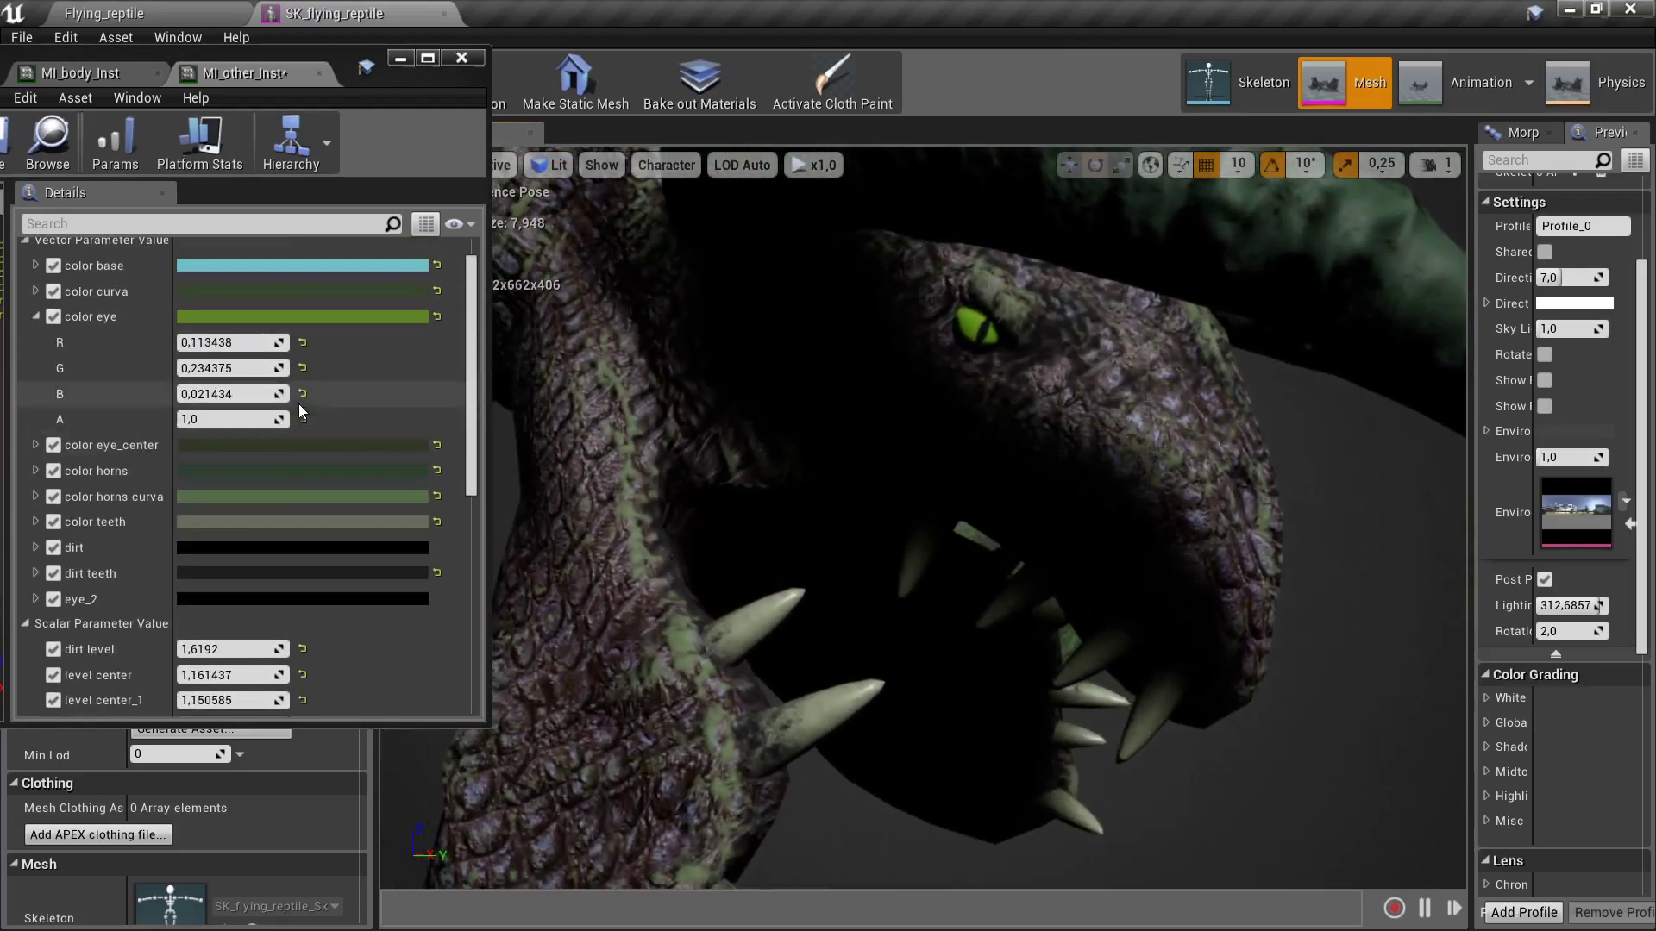
pyautogui.click(220, 316)
# - Make color eye a pale yellow-green (sRGB A5B276)
pyautogui.moveTo(553, 523); pyautogui.dragTo(520, 512)
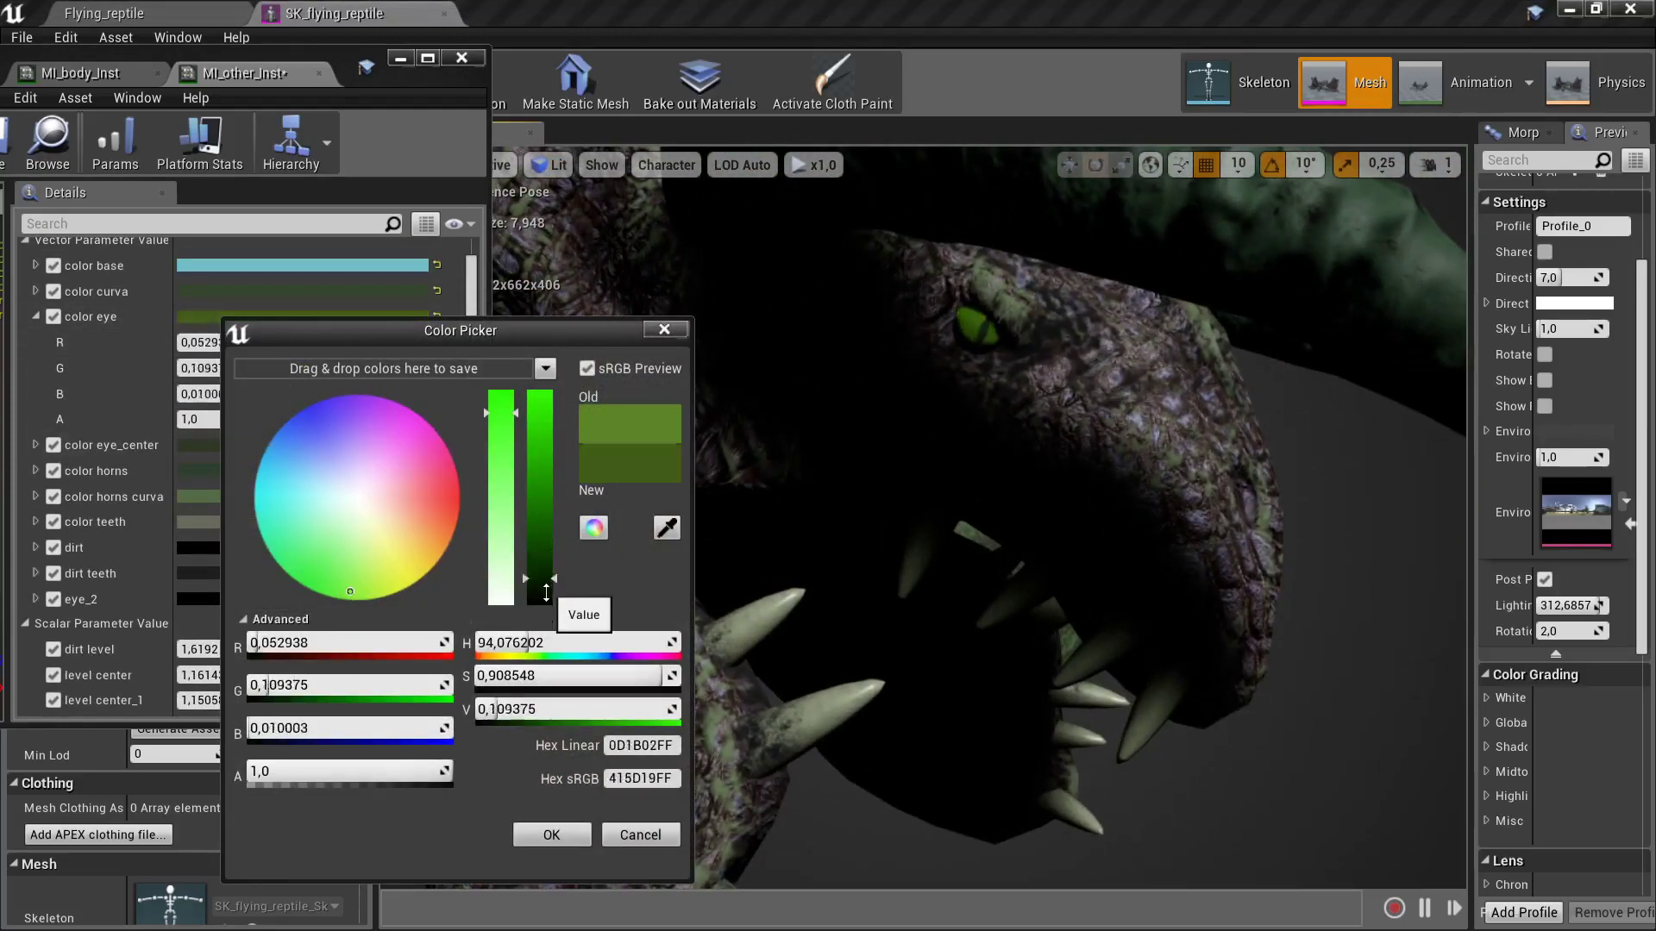
pyautogui.moveTo(382, 427); pyautogui.dragTo(370, 557)
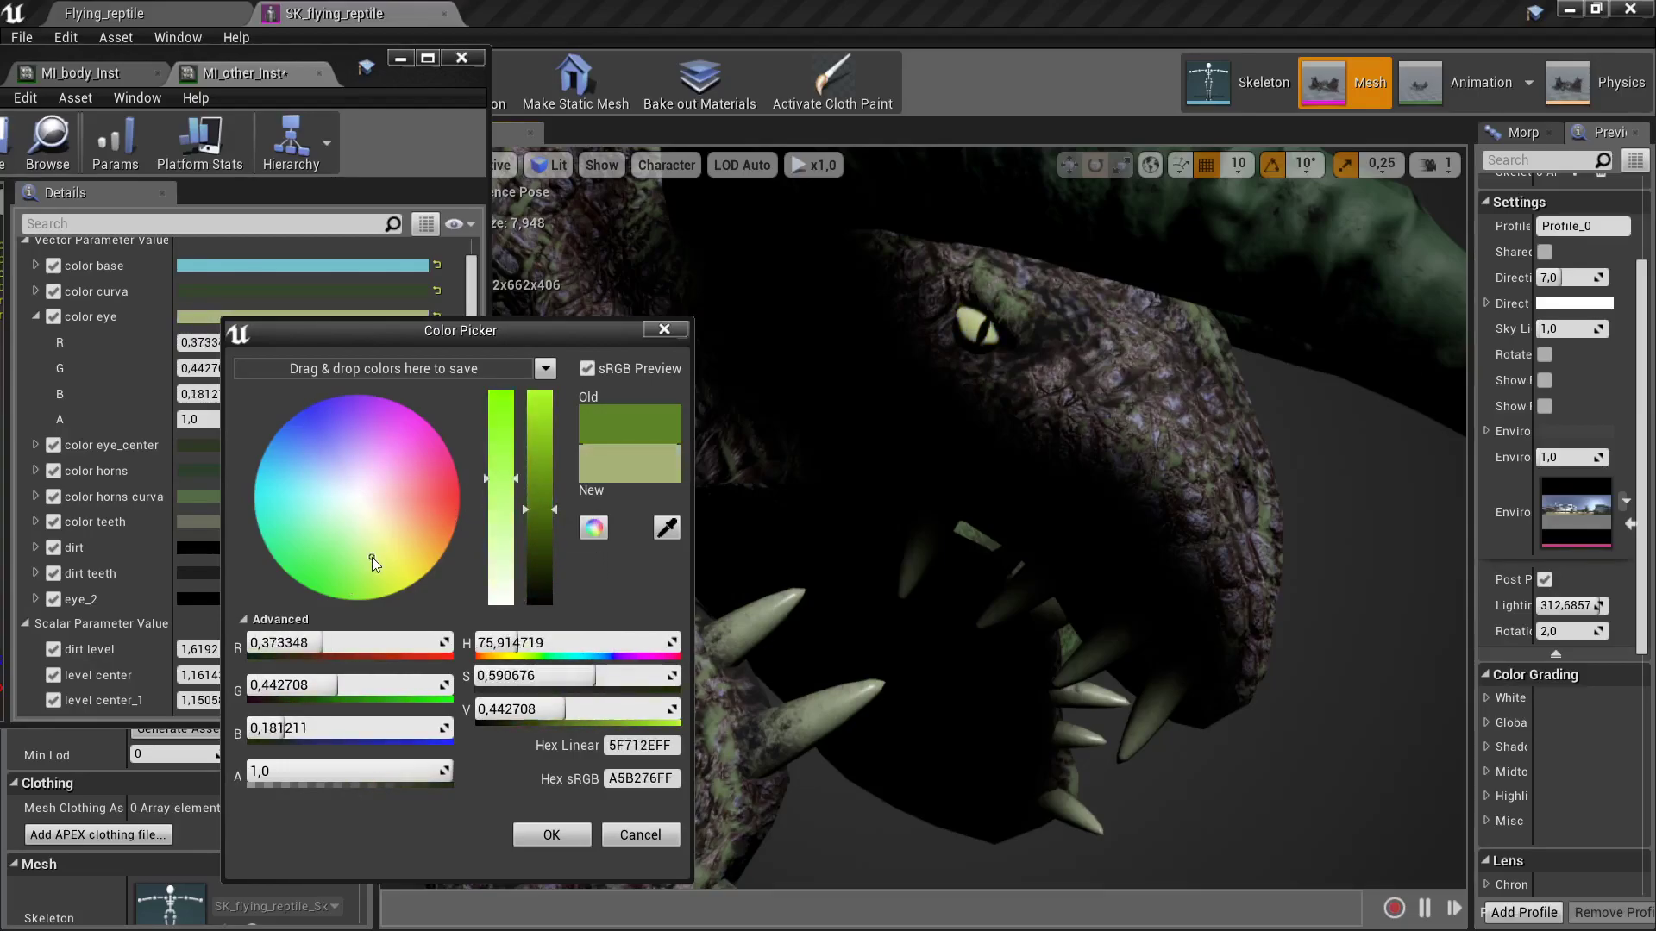
pyautogui.click(552, 834)
# - Raise roughnes_eye to 0.23619
pyautogui.scroll(-3, 276, 576)
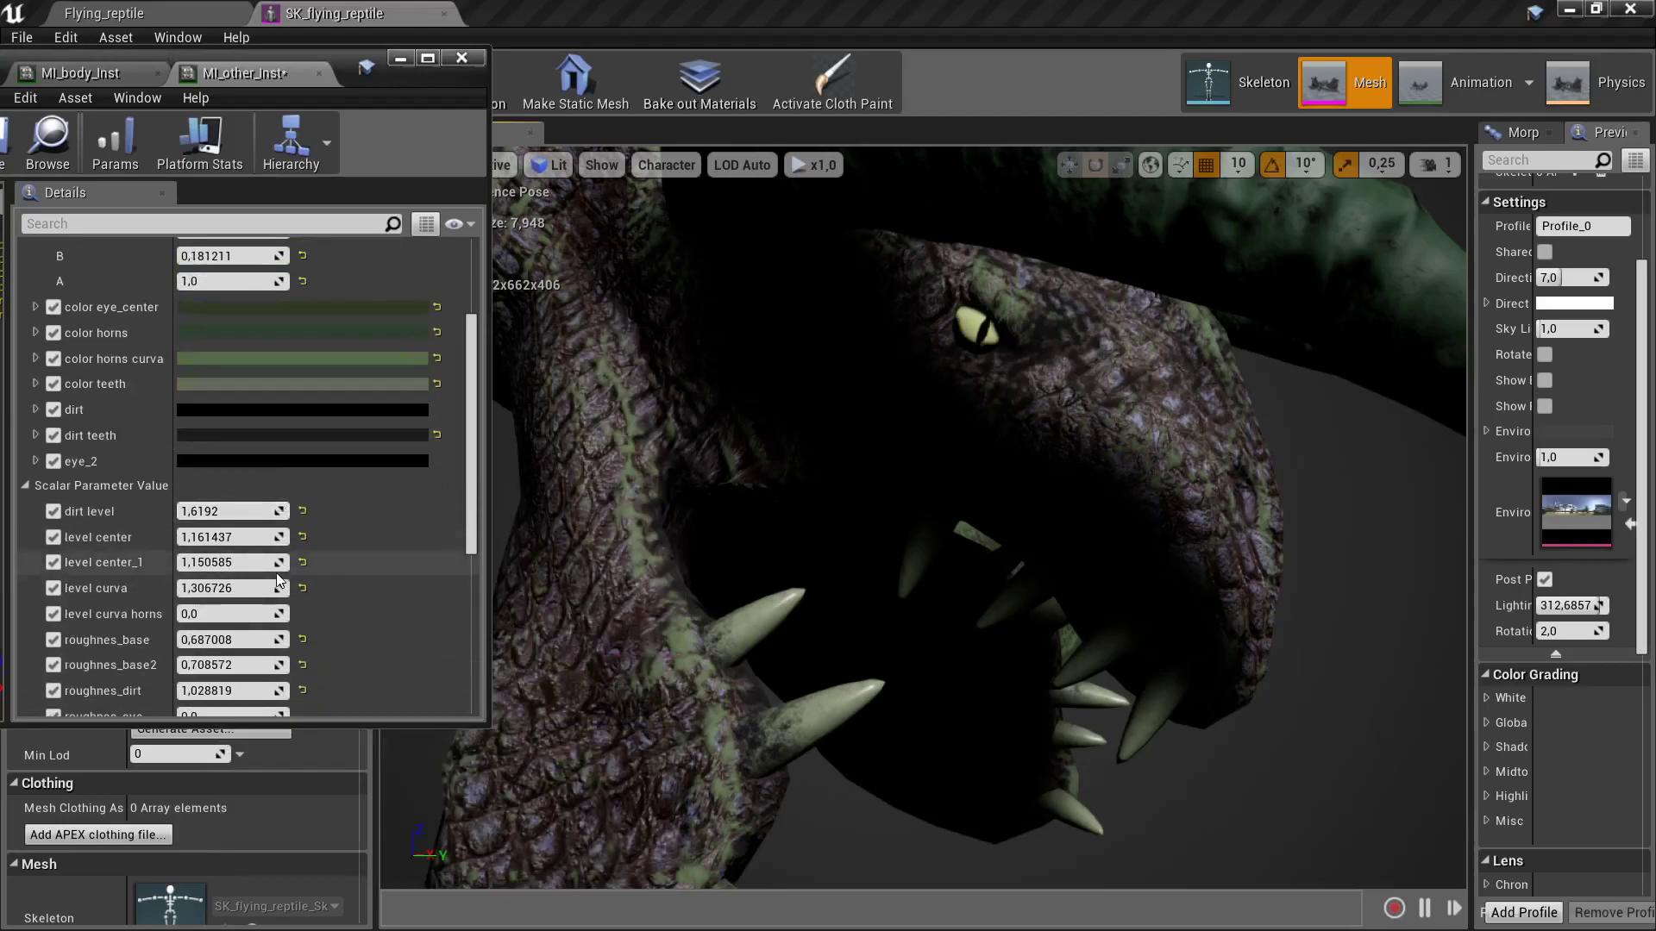
pyautogui.scroll(-2, 276, 573)
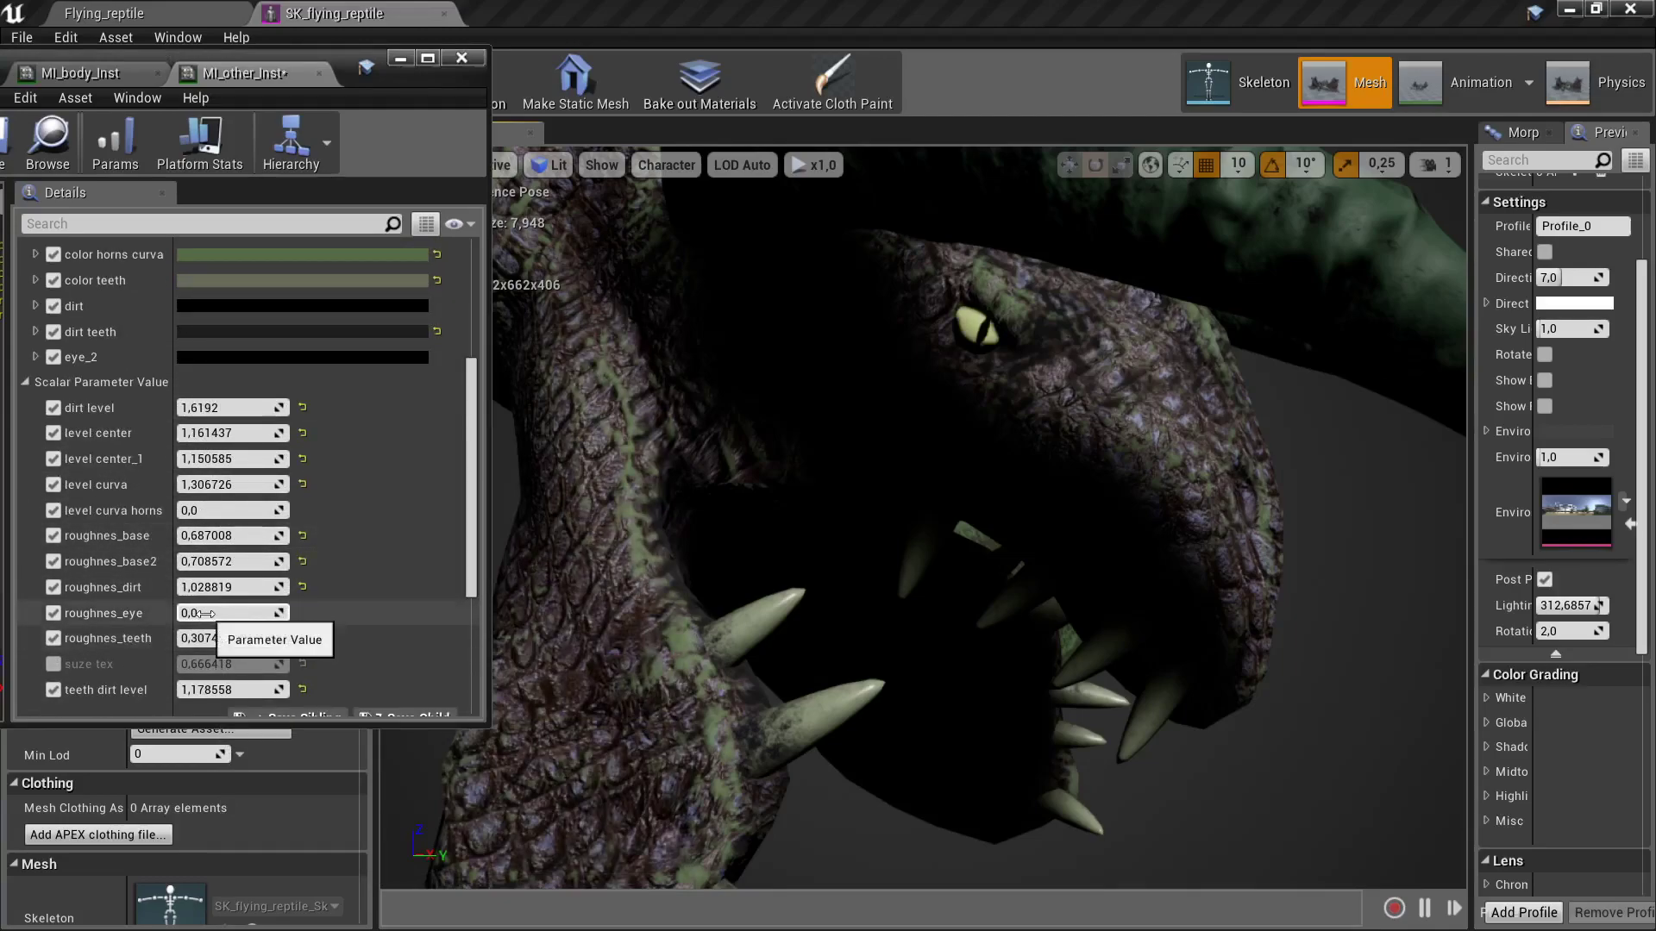
pyautogui.moveTo(197, 612); pyautogui.dragTo(226, 612)
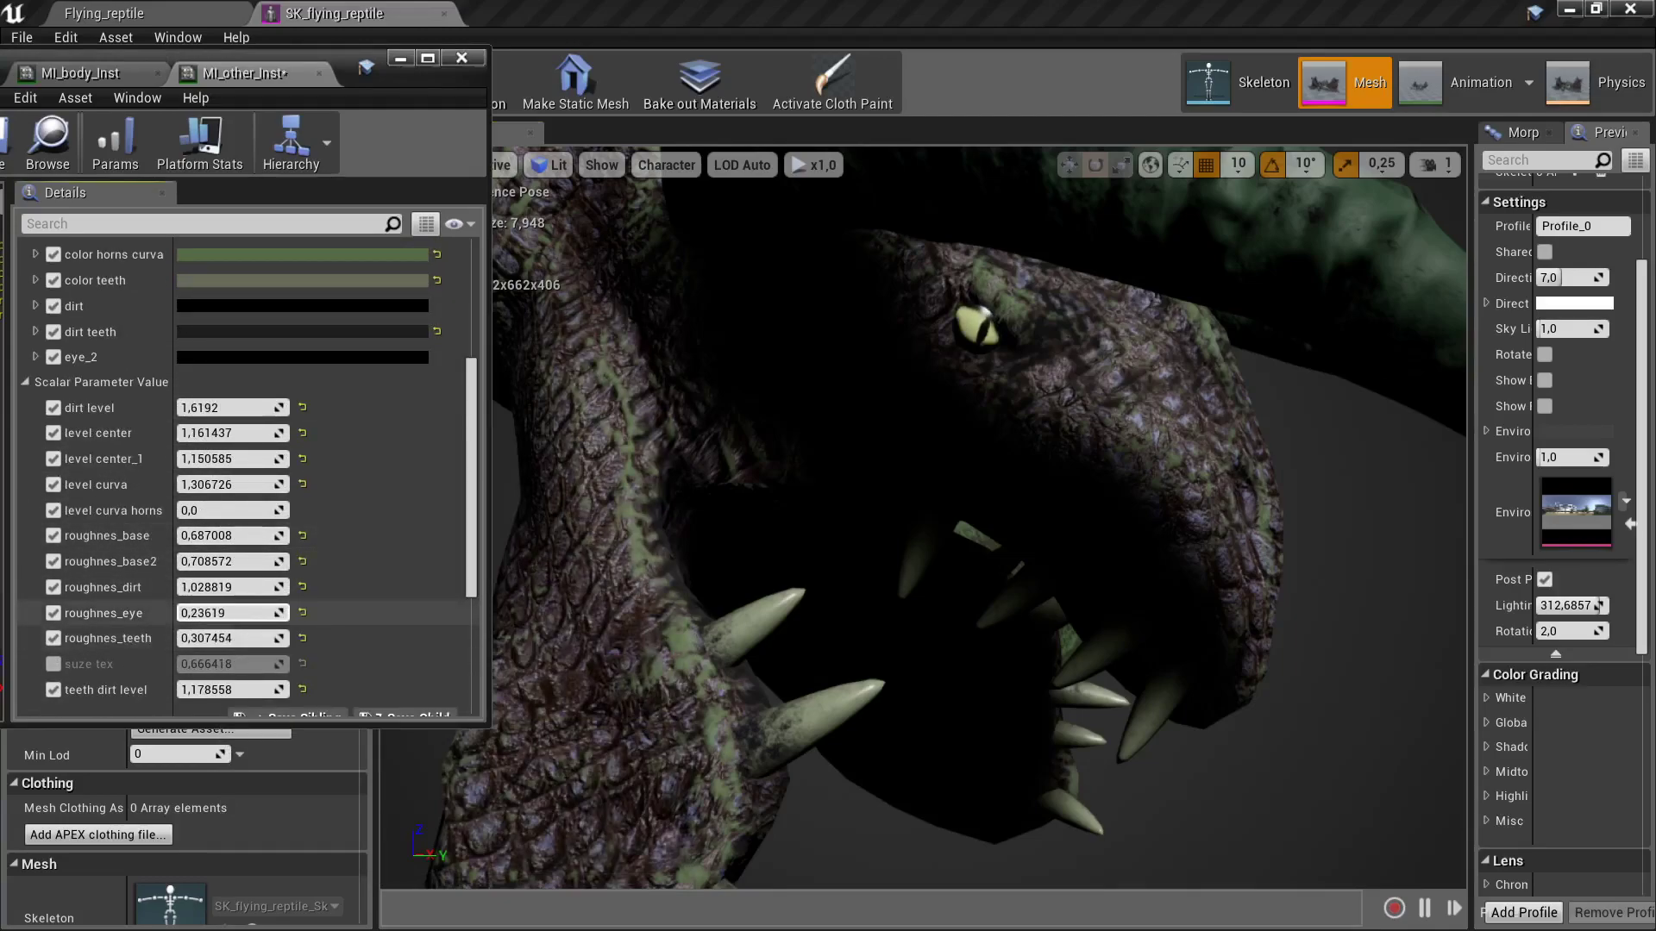
pyautogui.scroll(5, 185, 460)
pyautogui.scroll(1, 184, 461)
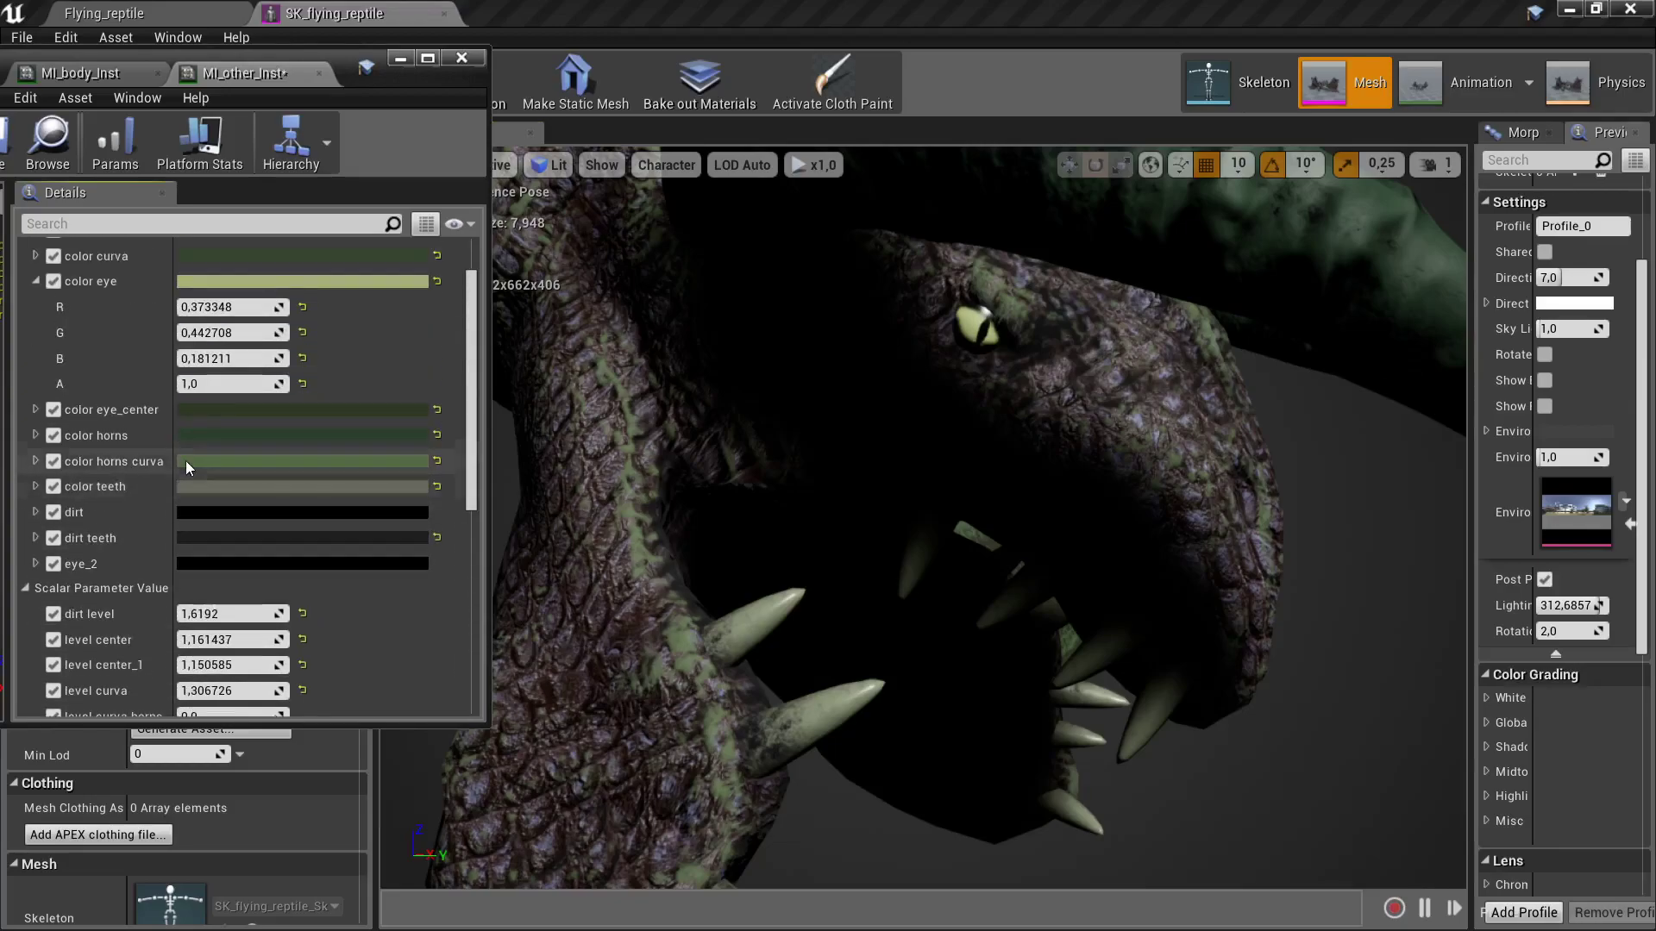
pyautogui.scroll(1, 184, 460)
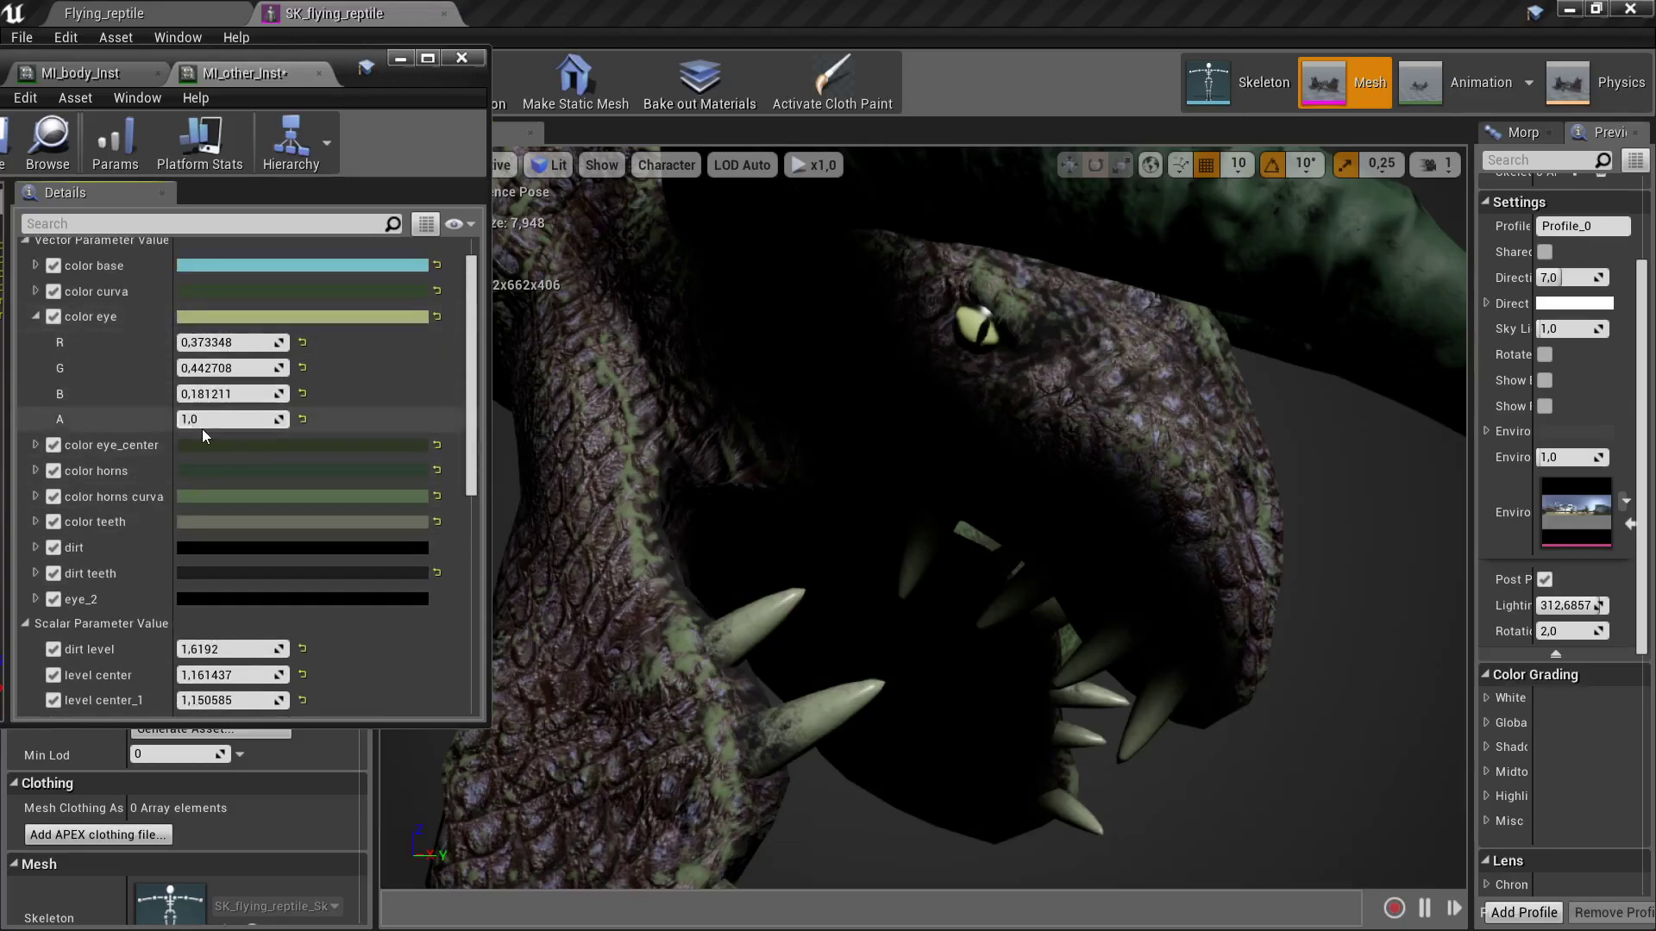
# - Change color eye_center to a brighter, greyish purple
pyautogui.click(201, 443)
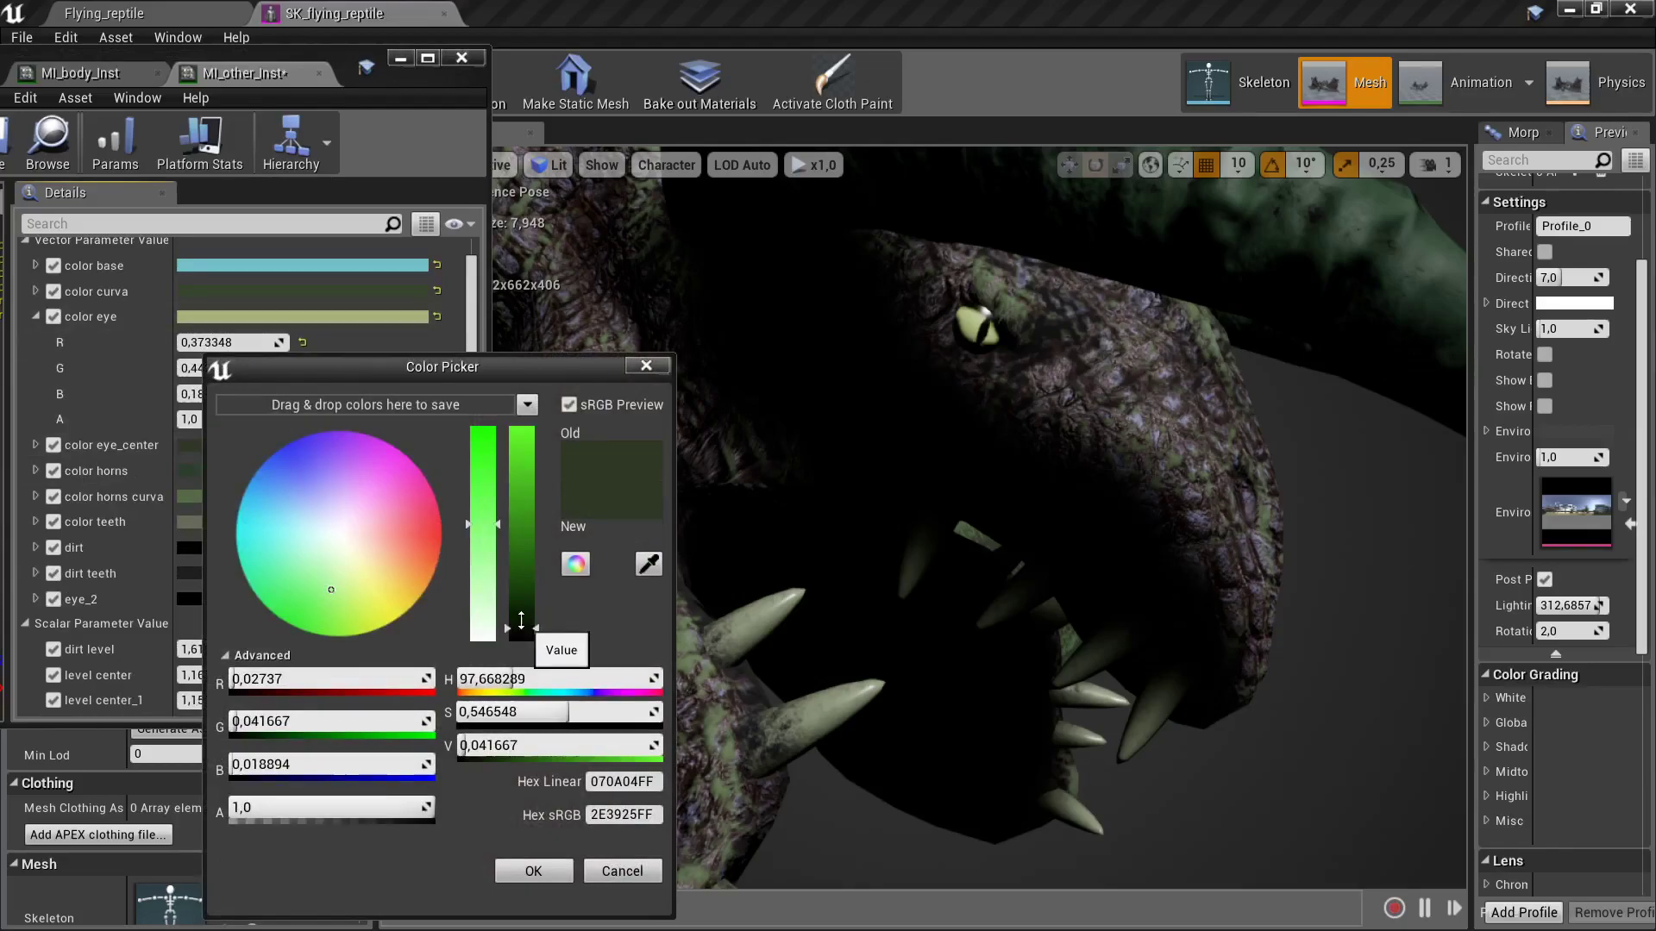
pyautogui.moveTo(521, 620); pyautogui.dragTo(519, 604)
pyautogui.click(318, 451)
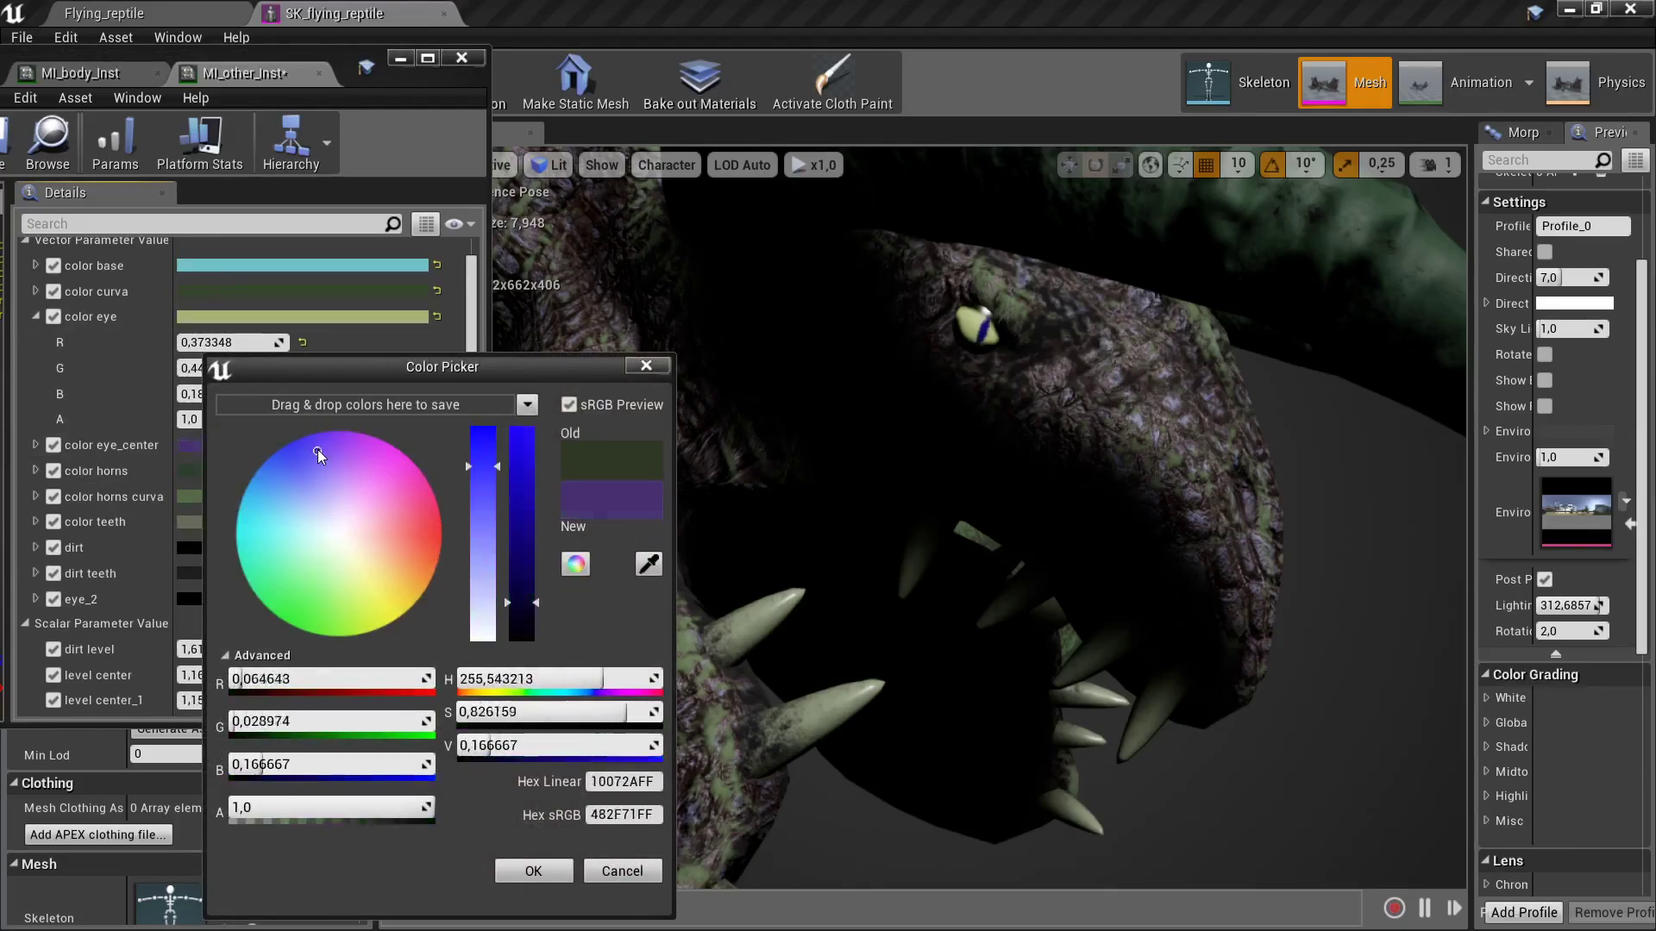
pyautogui.moveTo(317, 455); pyautogui.dragTo(319, 533)
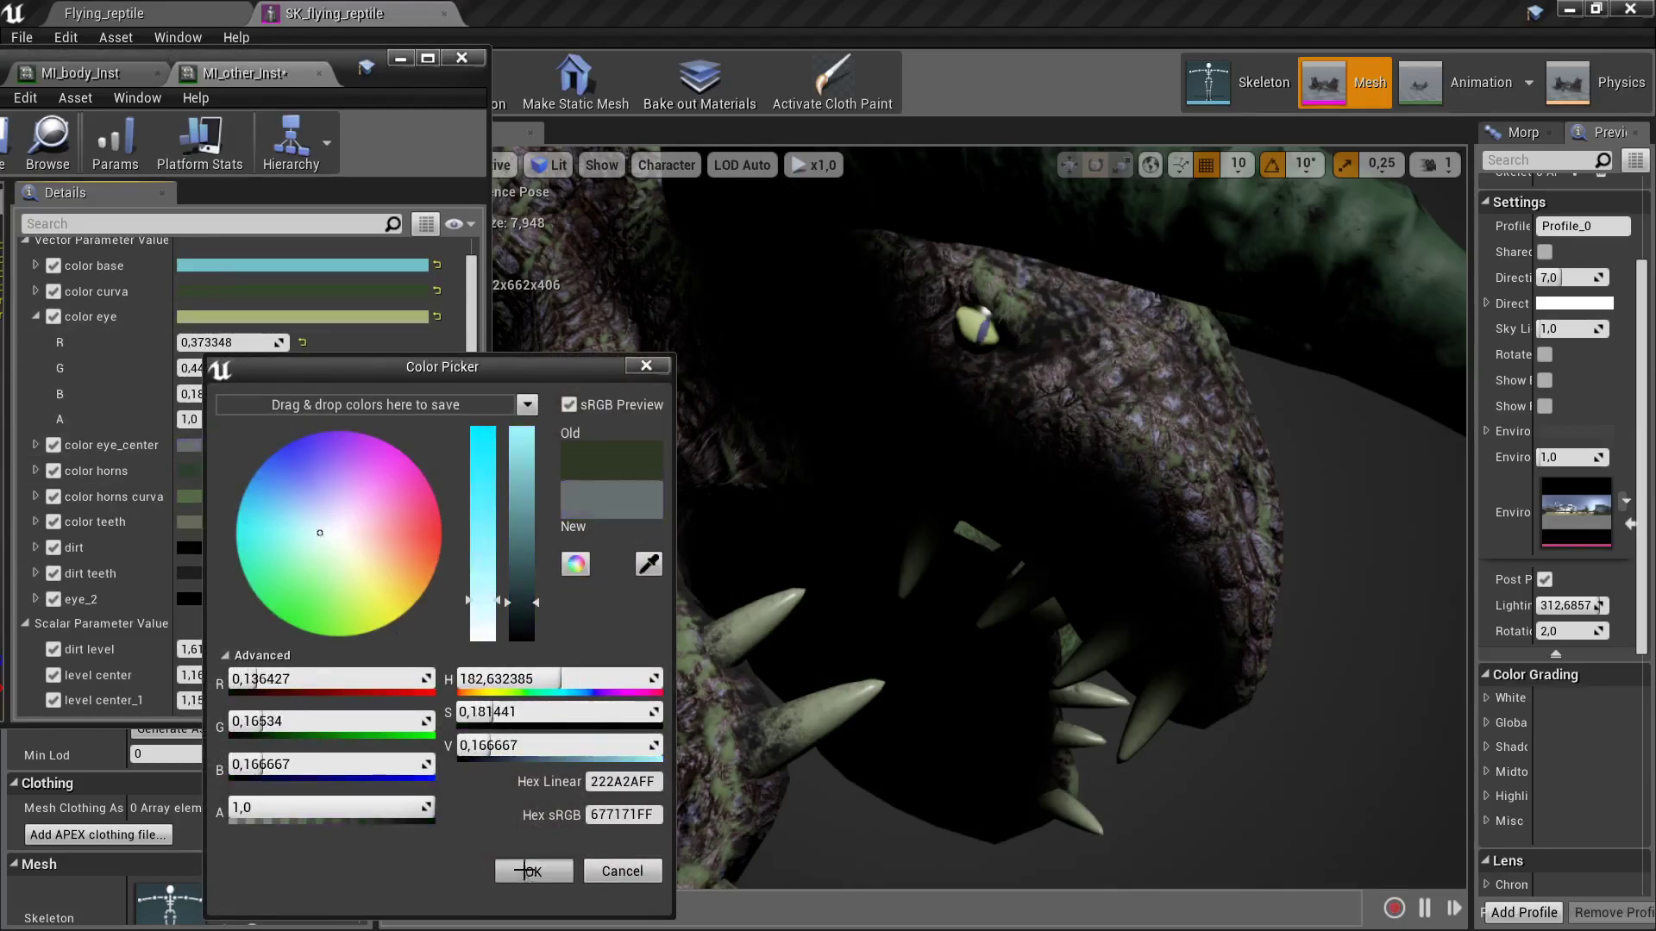
pyautogui.click(533, 871)
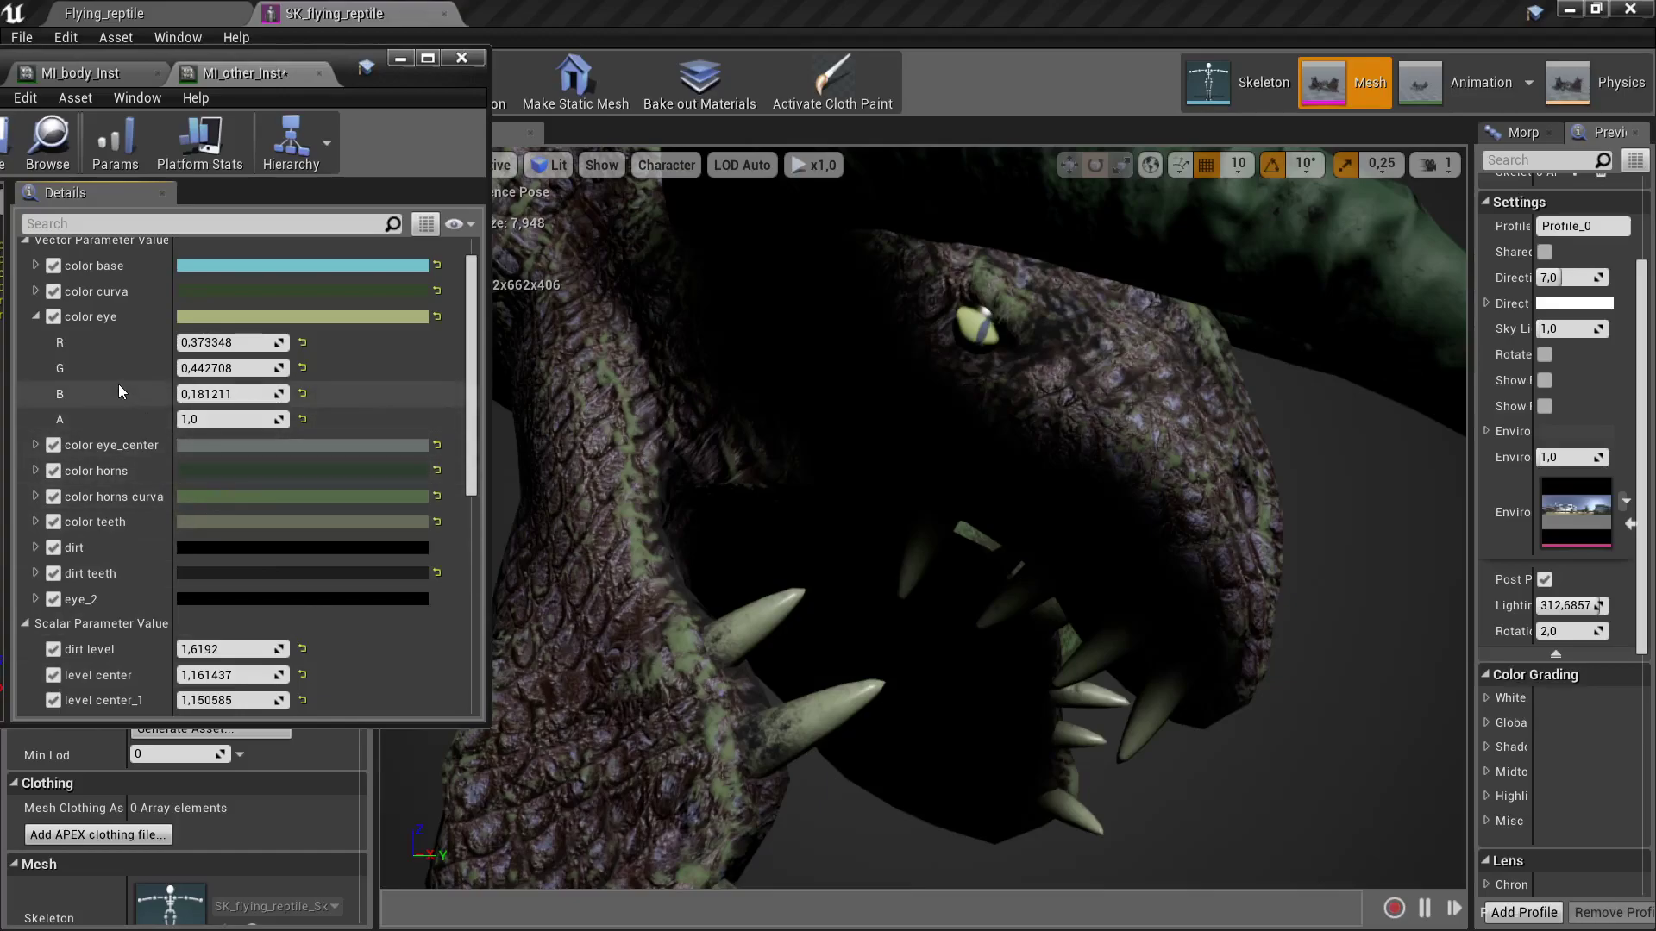
# - Lighten color curva to a brighter green (sRGB 82A774)
pyautogui.scroll(1, 136, 374)
pyautogui.click(210, 328)
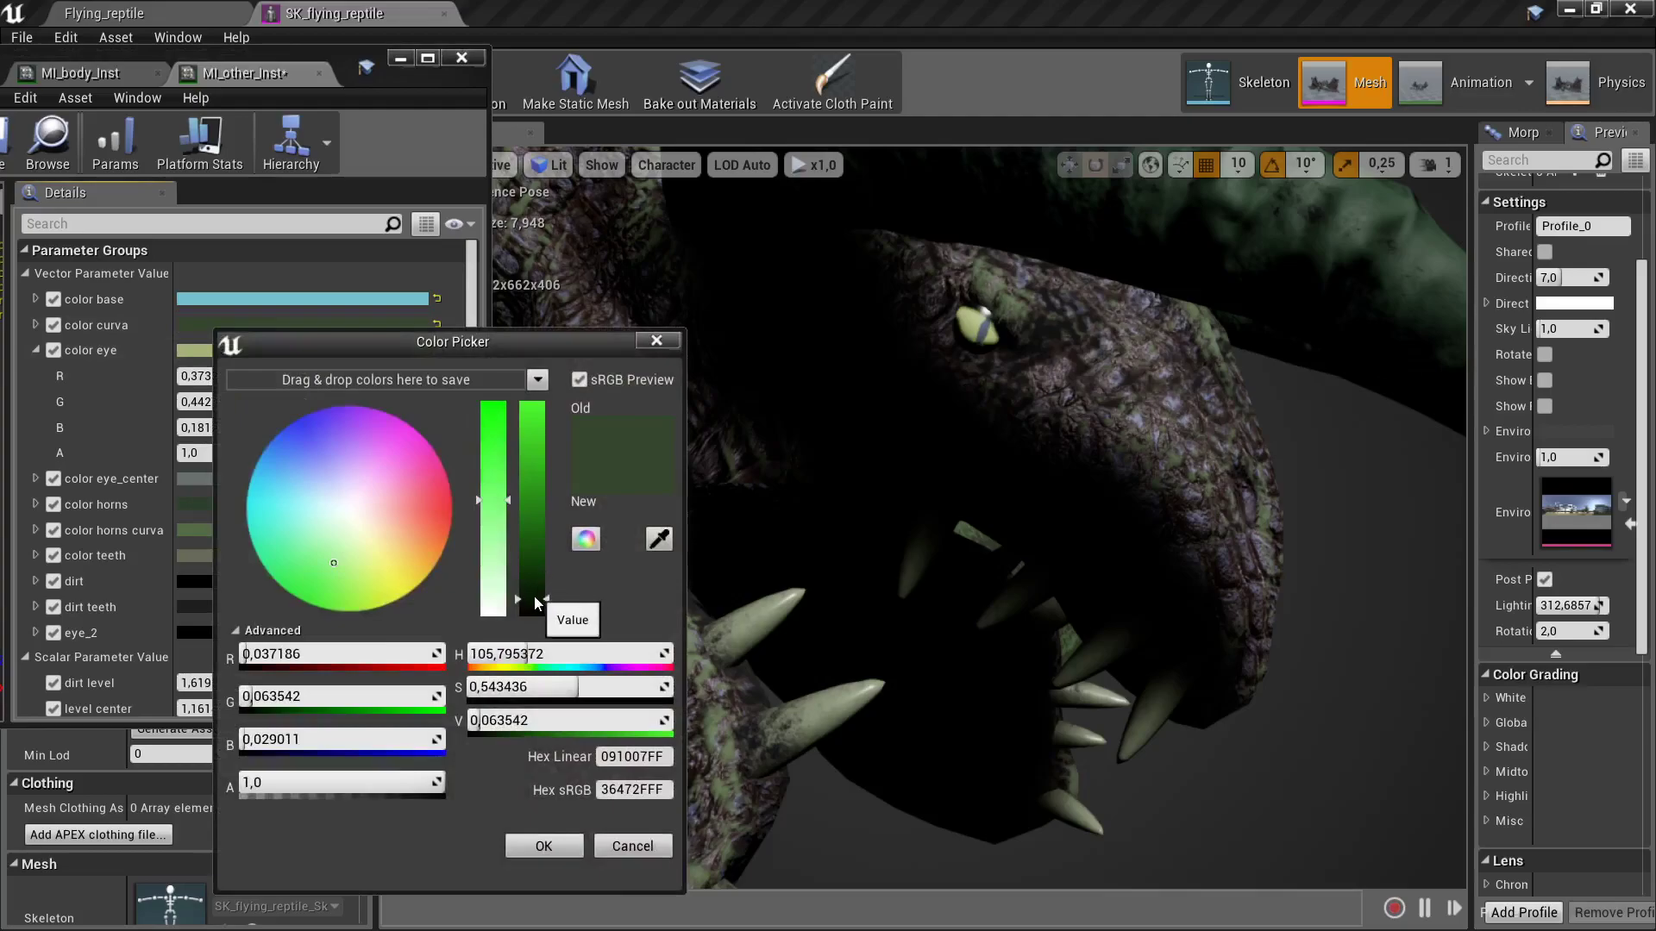
pyautogui.moveTo(535, 596); pyautogui.dragTo(529, 590)
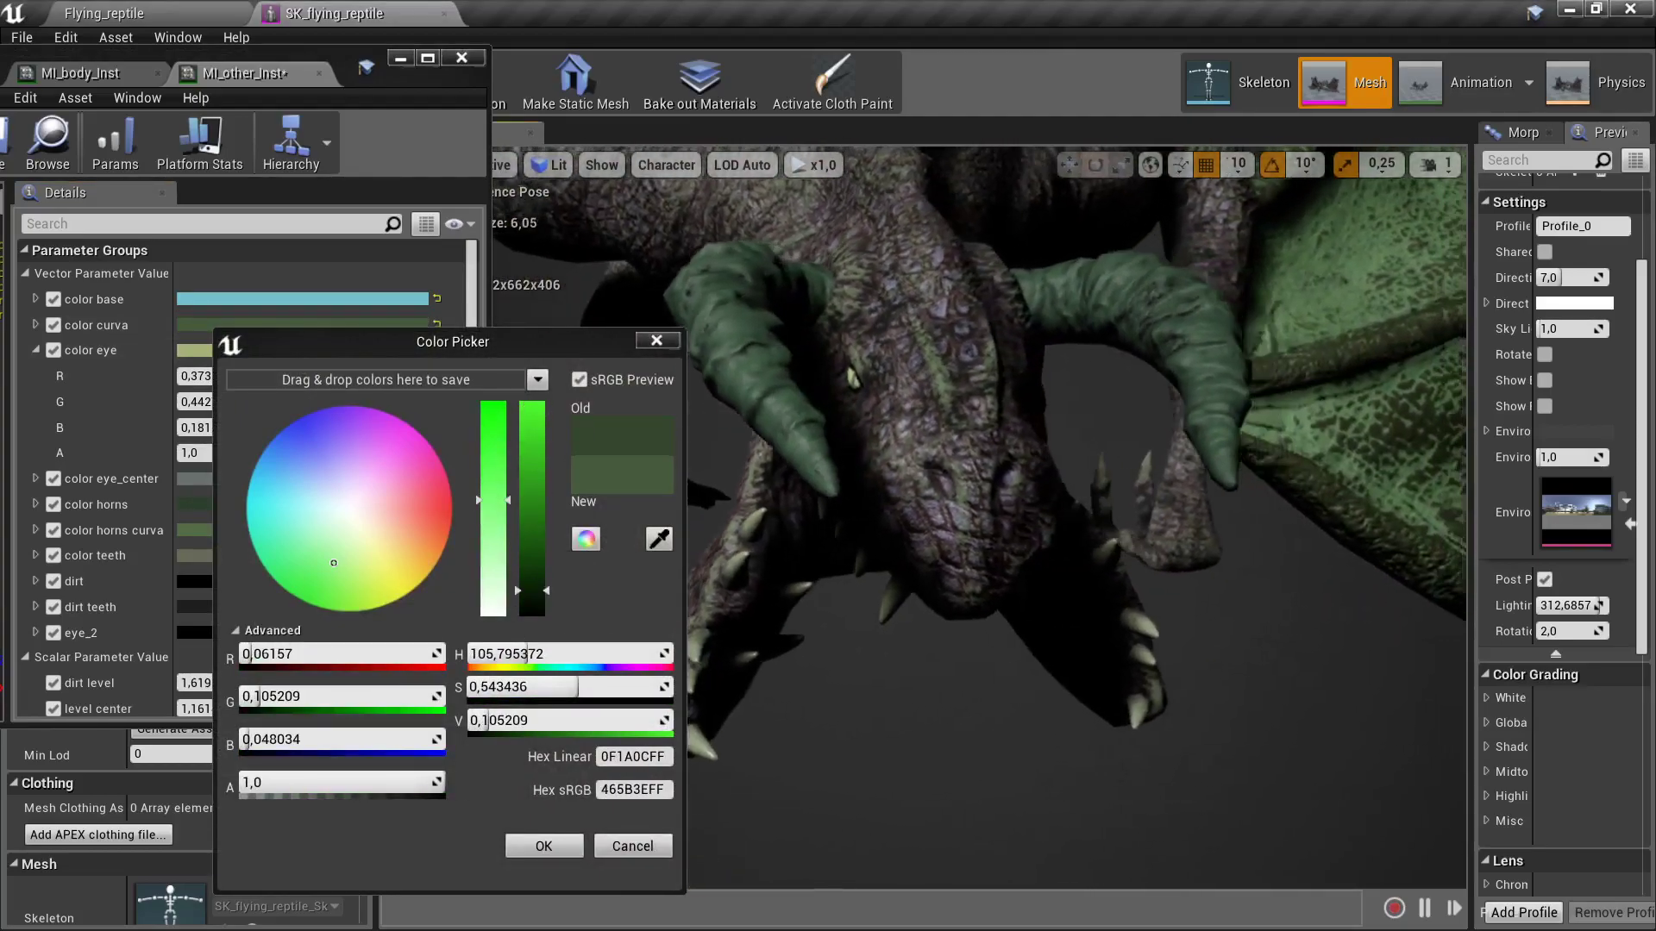
pyautogui.moveTo(534, 588)
pyautogui.mouseDown()
pyautogui.moveTo(499, 446)
pyautogui.moveTo(524, 534)
pyautogui.mouseUp()
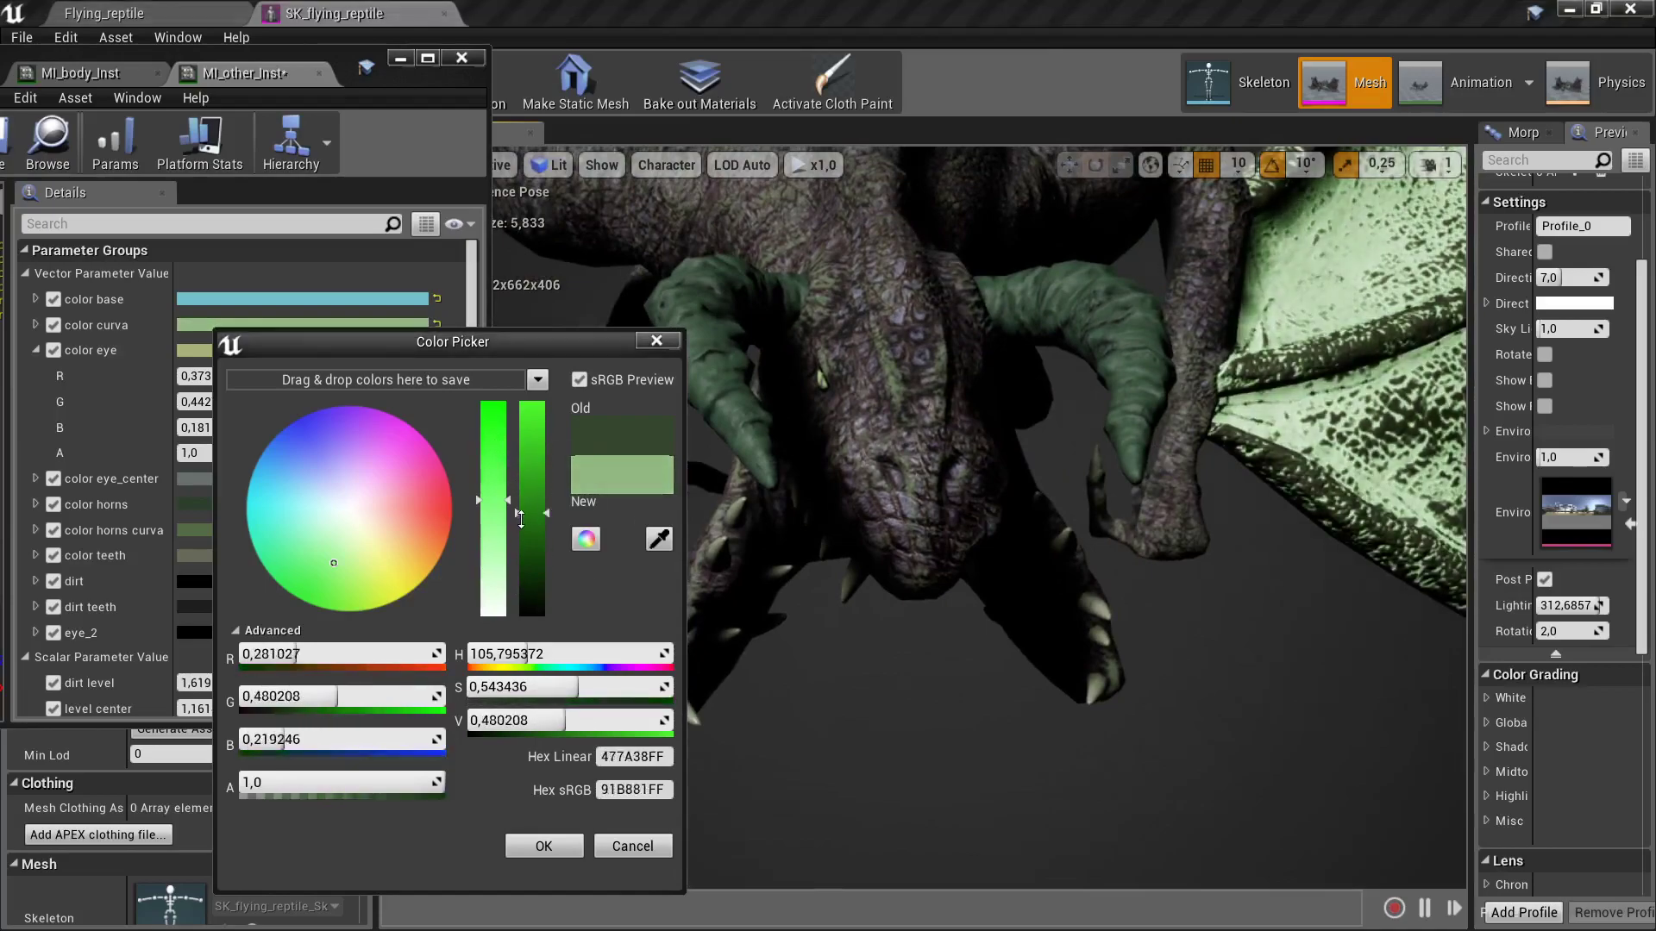
pyautogui.click(669, 343)
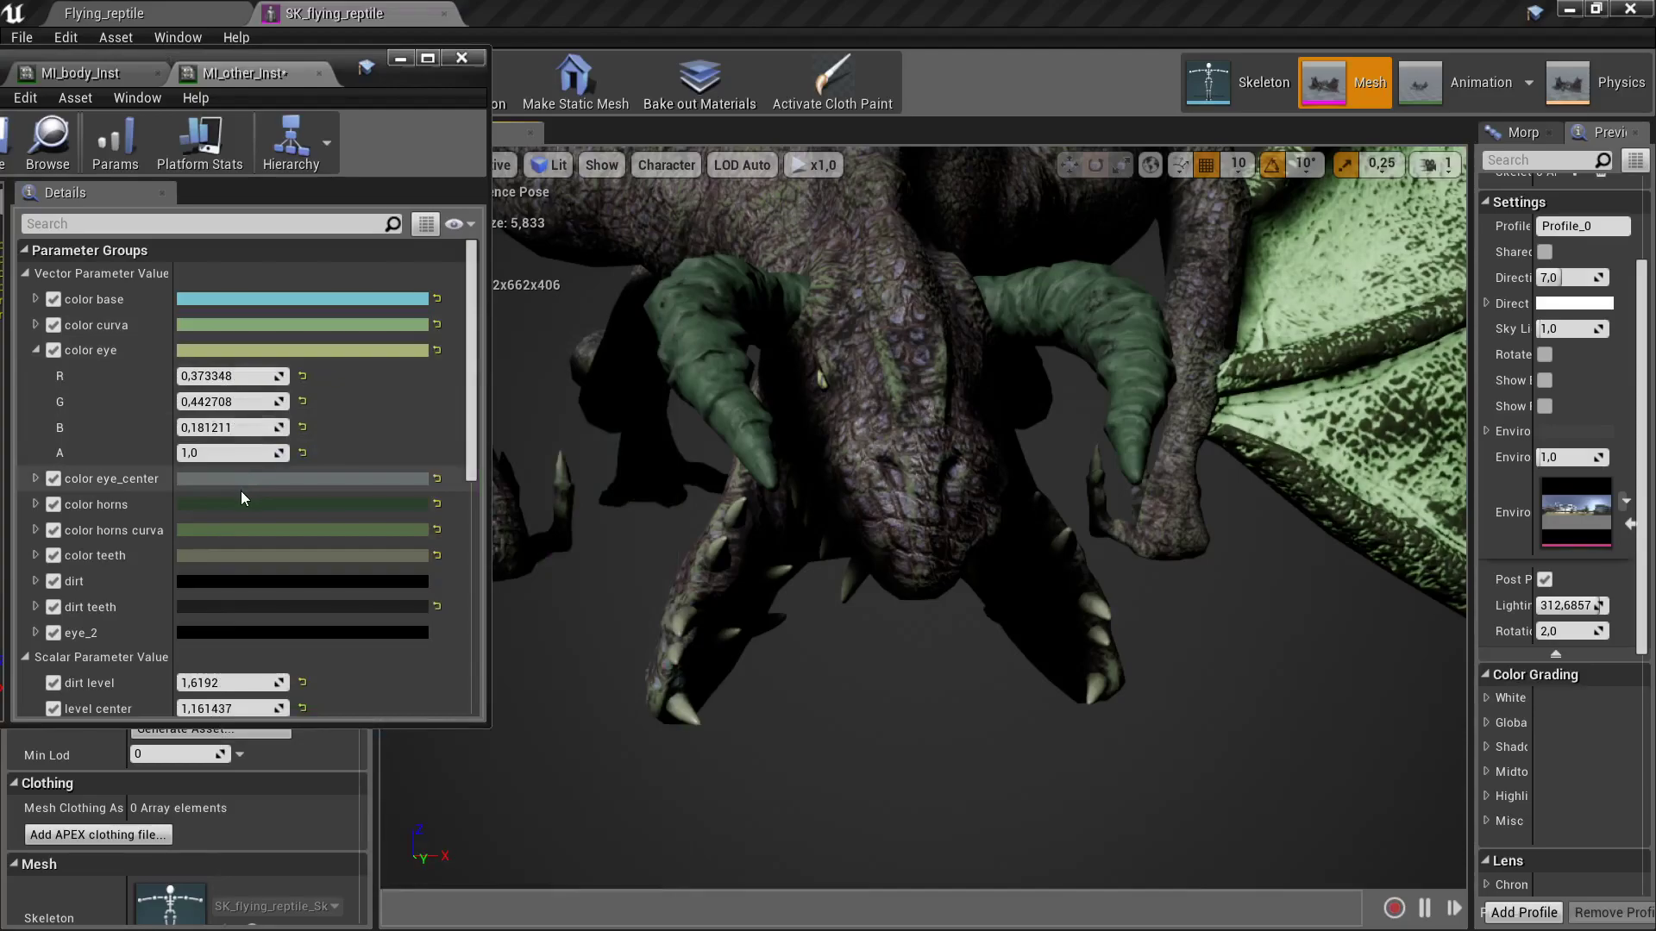
pyautogui.scroll(-1, 241, 490)
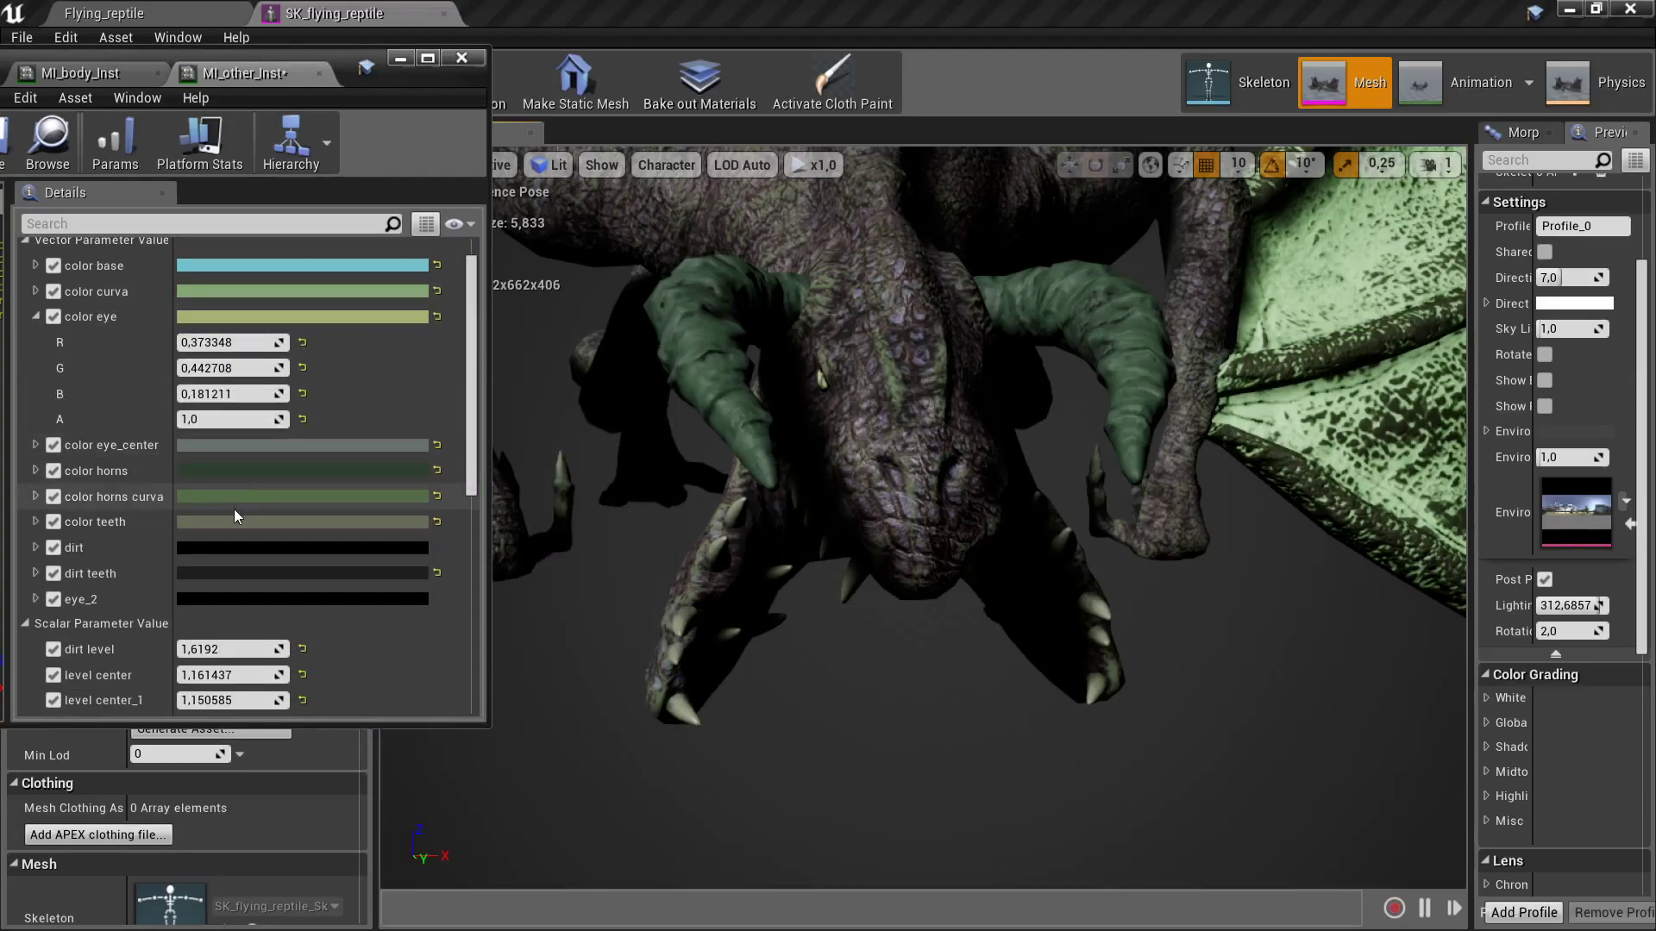
# - Brighten the color horns curva stripe colour
pyautogui.click(238, 498)
pyautogui.moveTo(545, 591); pyautogui.dragTo(570, 481)
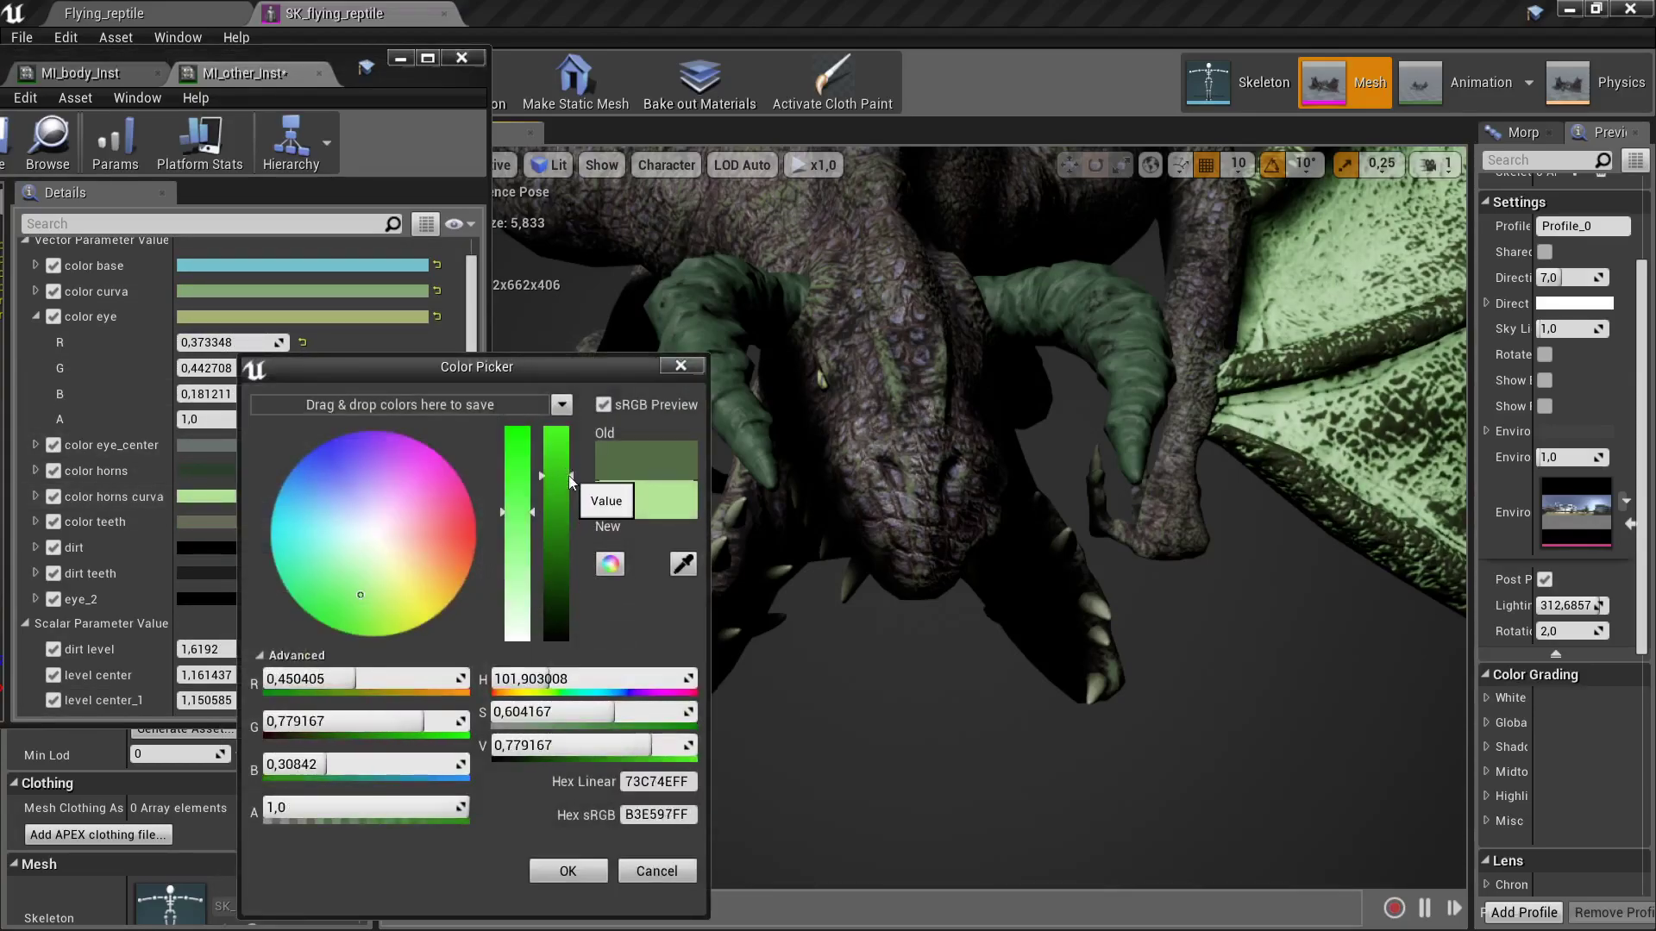
pyautogui.click(586, 872)
# - Raise level curva horns to 0.731429 and check the dragon's back and wings
pyautogui.scroll(-2, 187, 560)
pyautogui.scroll(-4, 187, 560)
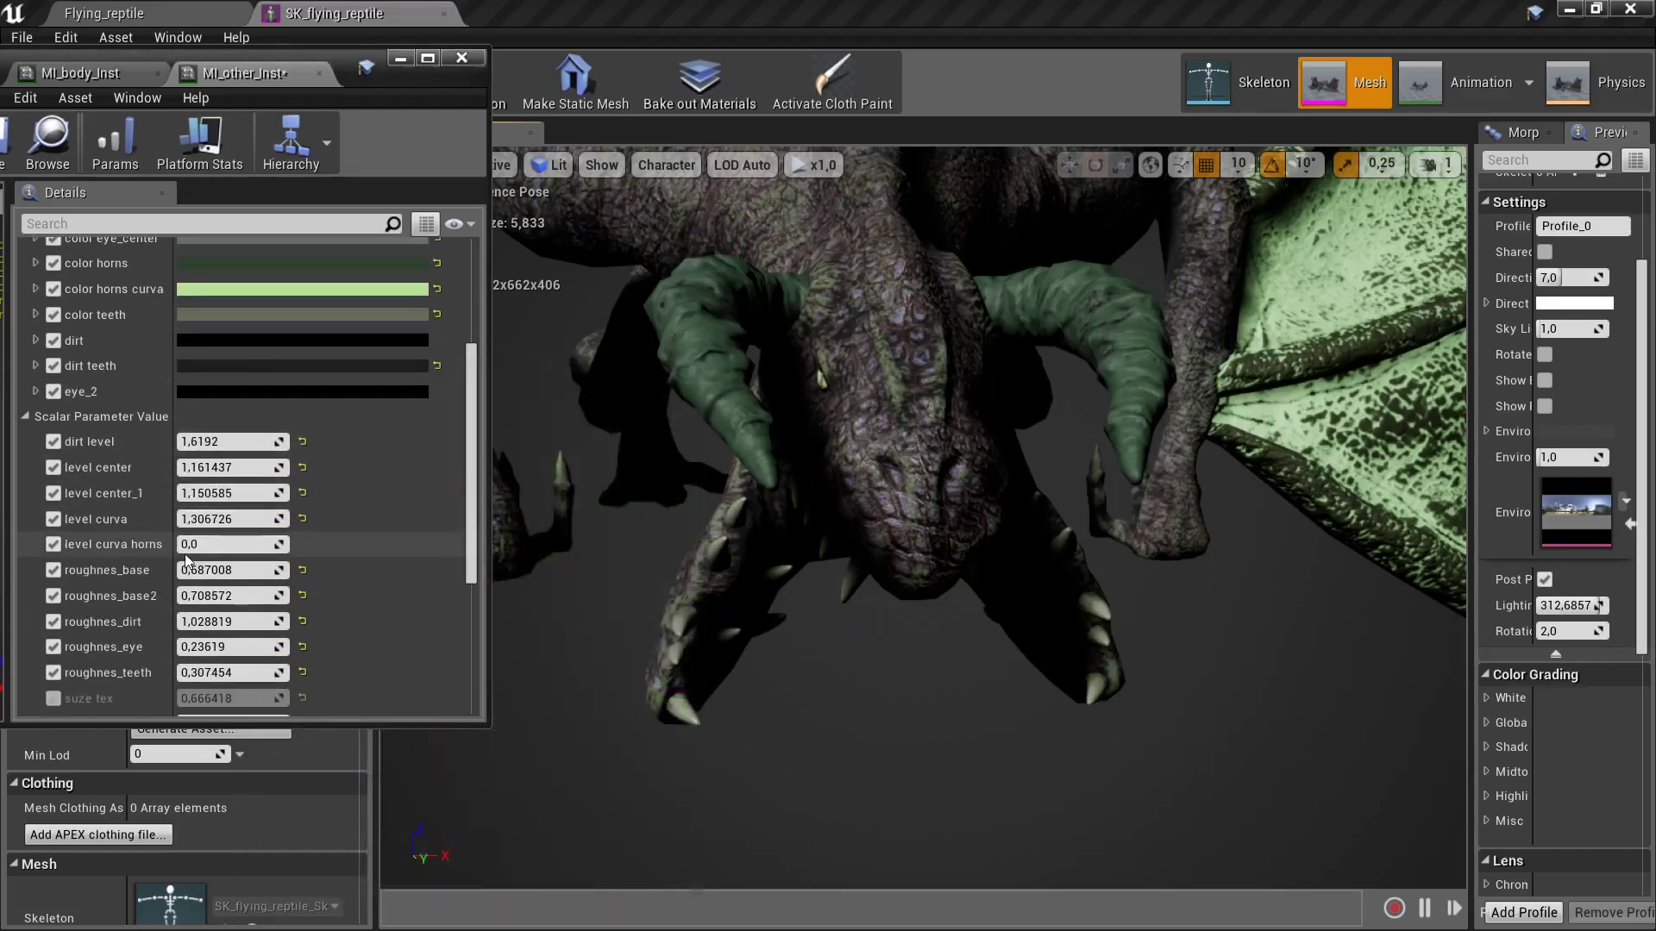
pyautogui.moveTo(225, 547); pyautogui.dragTo(259, 546)
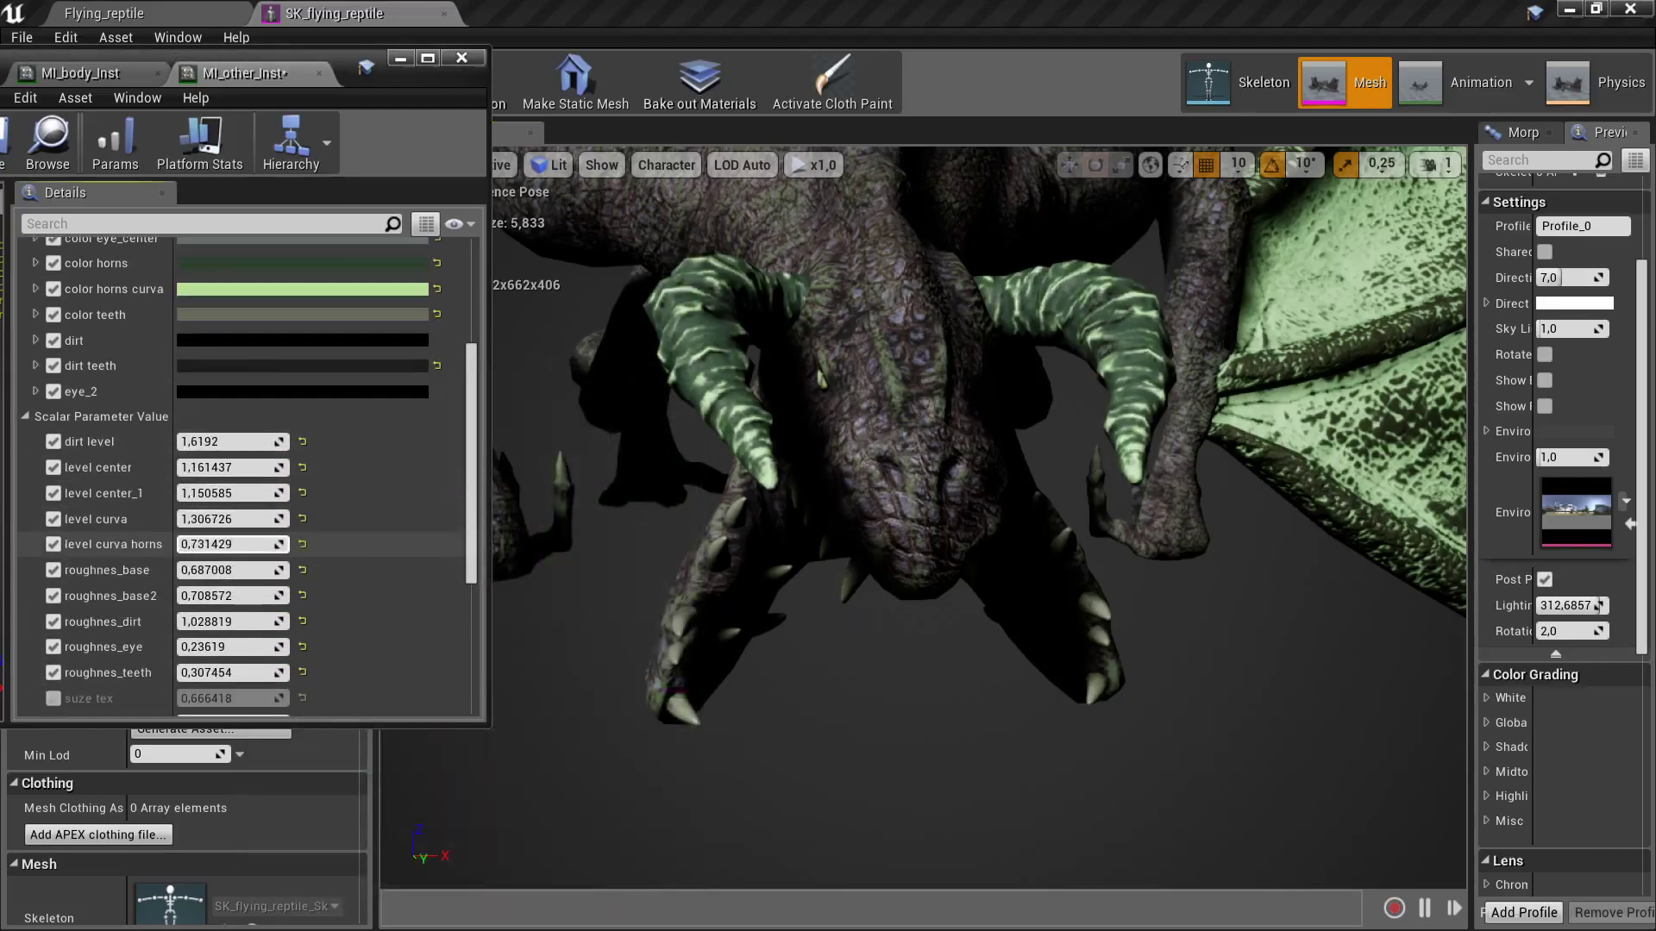
pyautogui.moveTo(923, 431)
pyautogui.mouseDown()
pyautogui.moveTo(922, 560)
pyautogui.moveTo(992, 560)
pyautogui.moveTo(992, 517)
pyautogui.mouseUp()
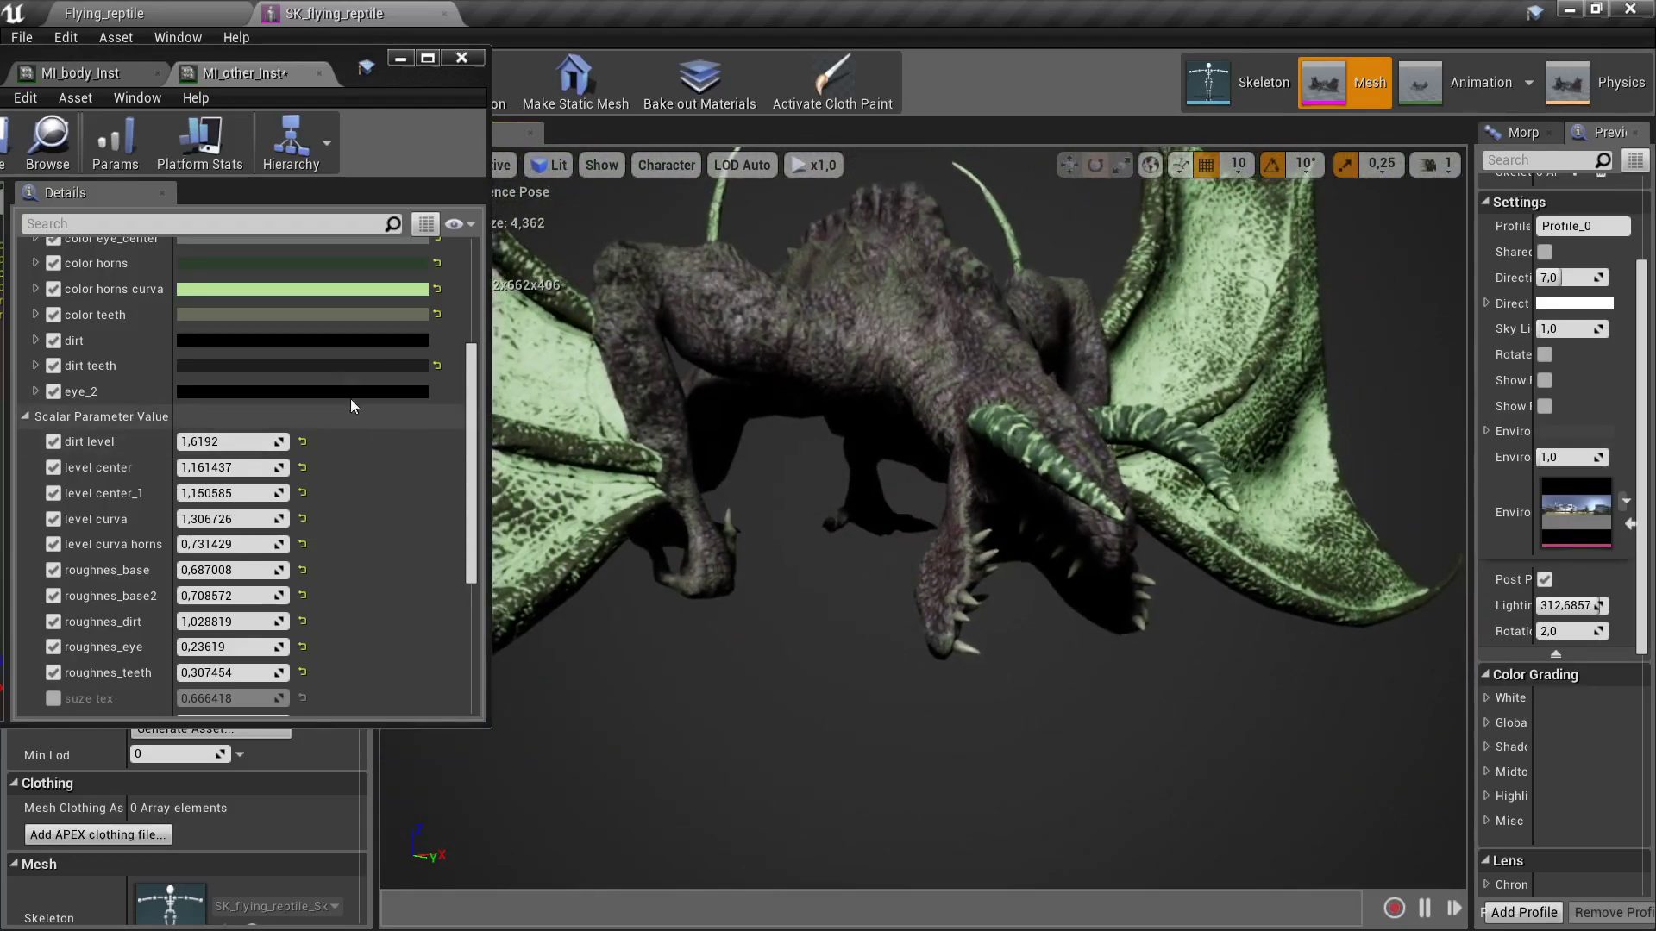
# - Darken color curva to a deep green (sRGB 384931)
pyautogui.scroll(3, 293, 297)
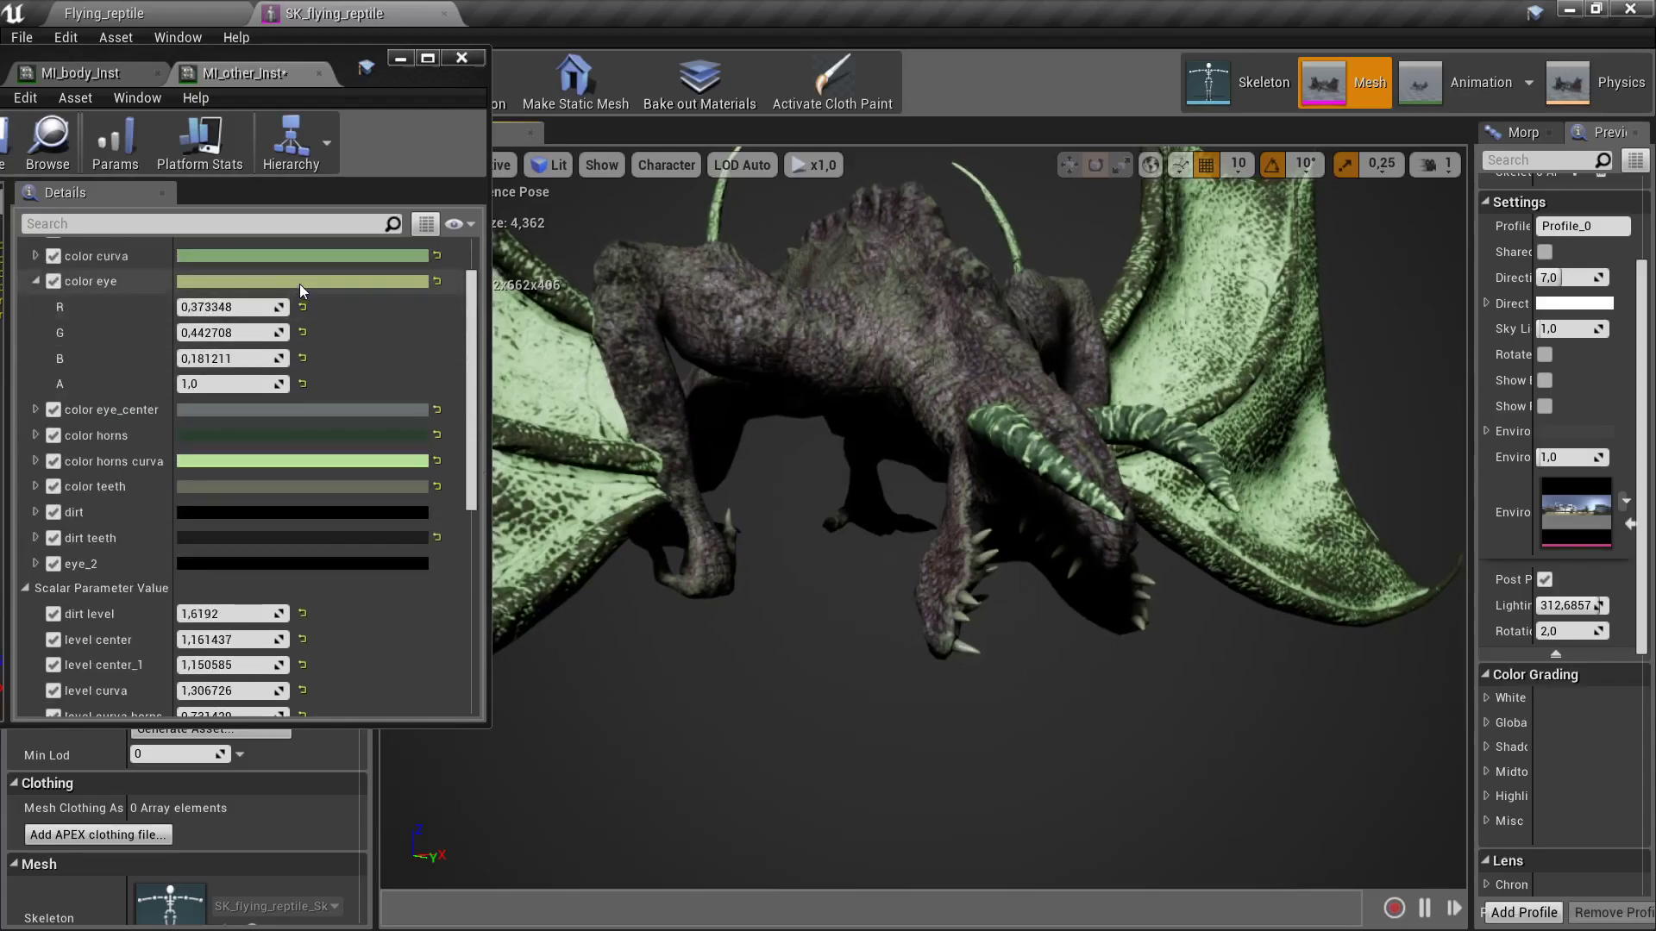
pyautogui.click(307, 255)
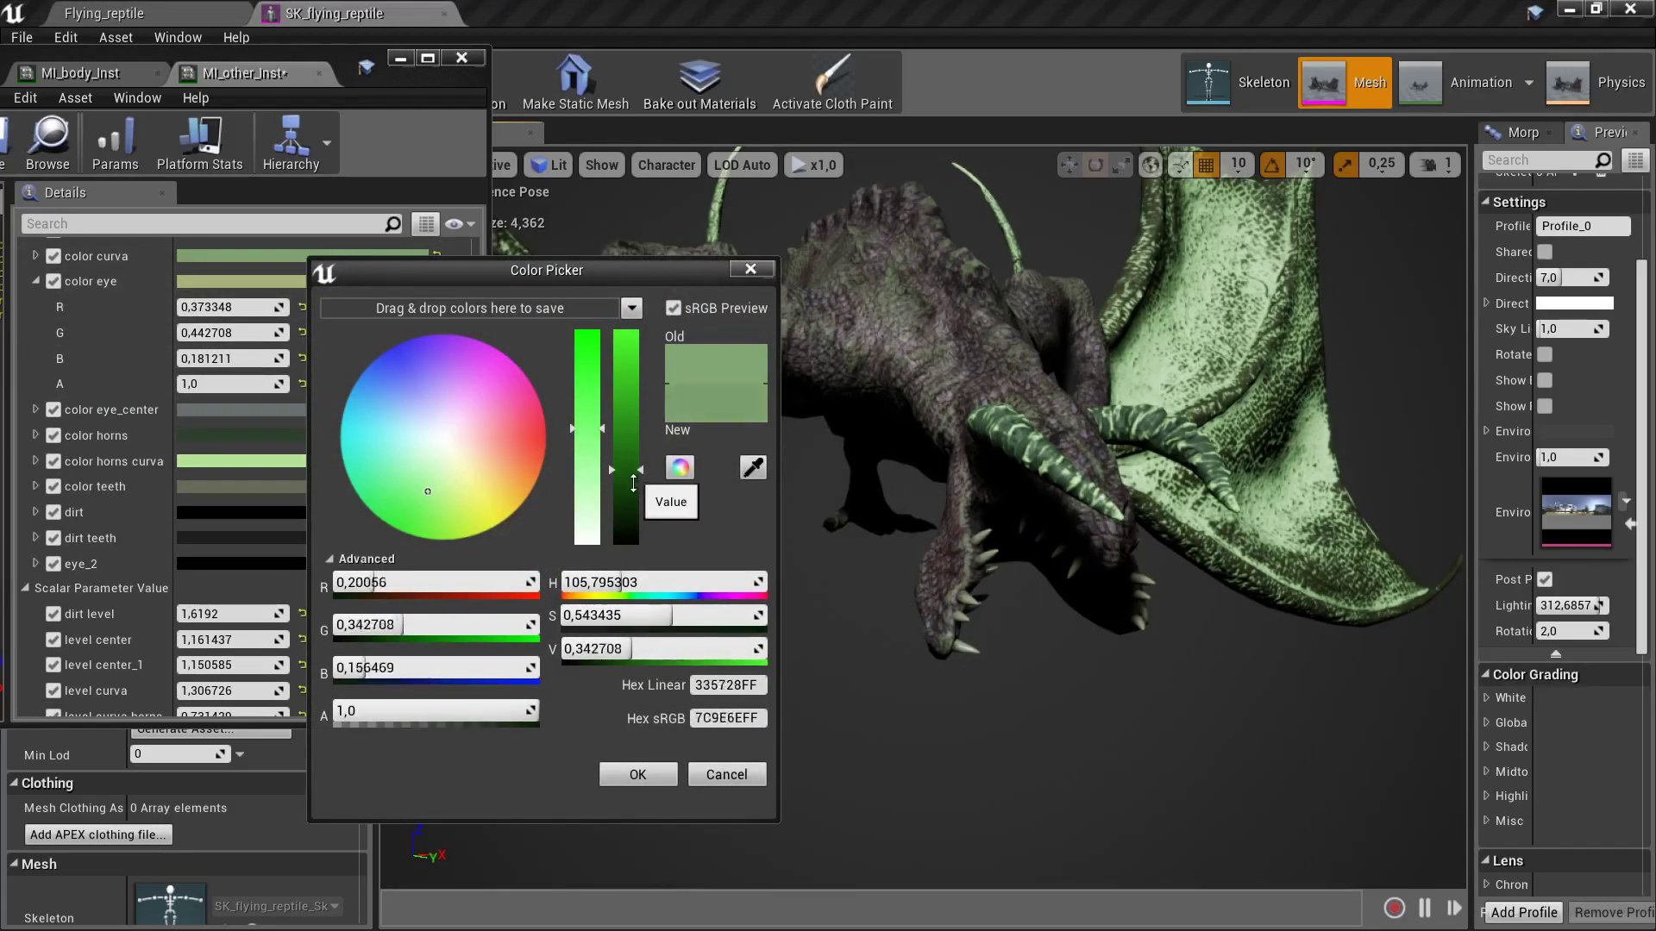
pyautogui.moveTo(634, 484); pyautogui.dragTo(633, 527)
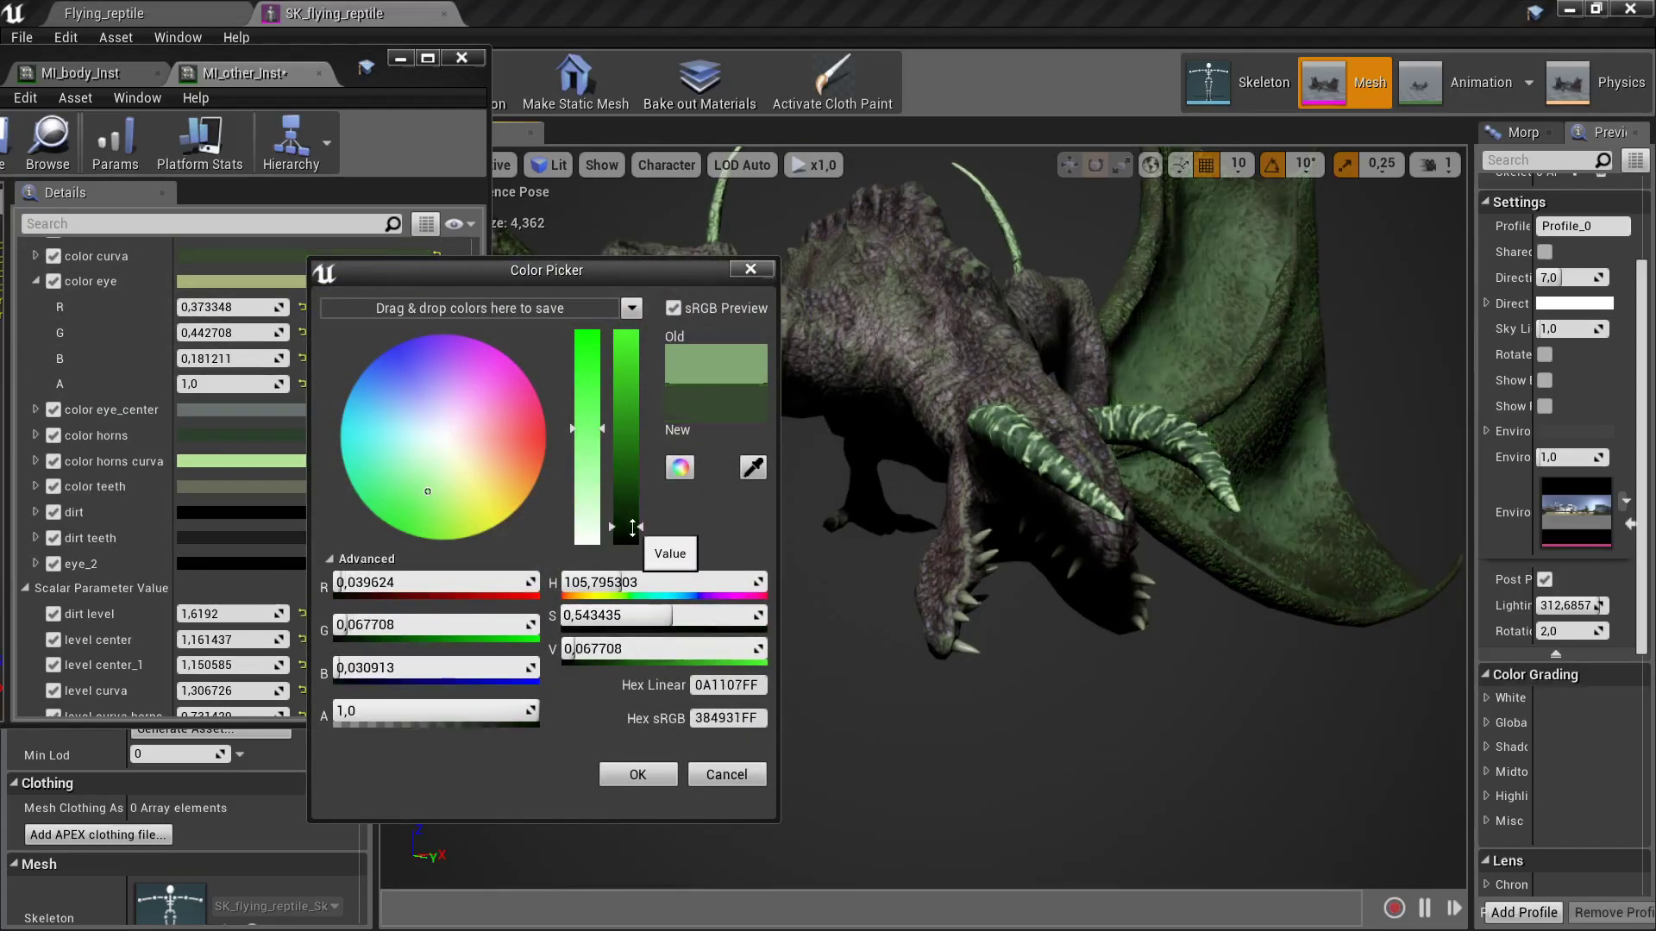
pyautogui.click(637, 775)
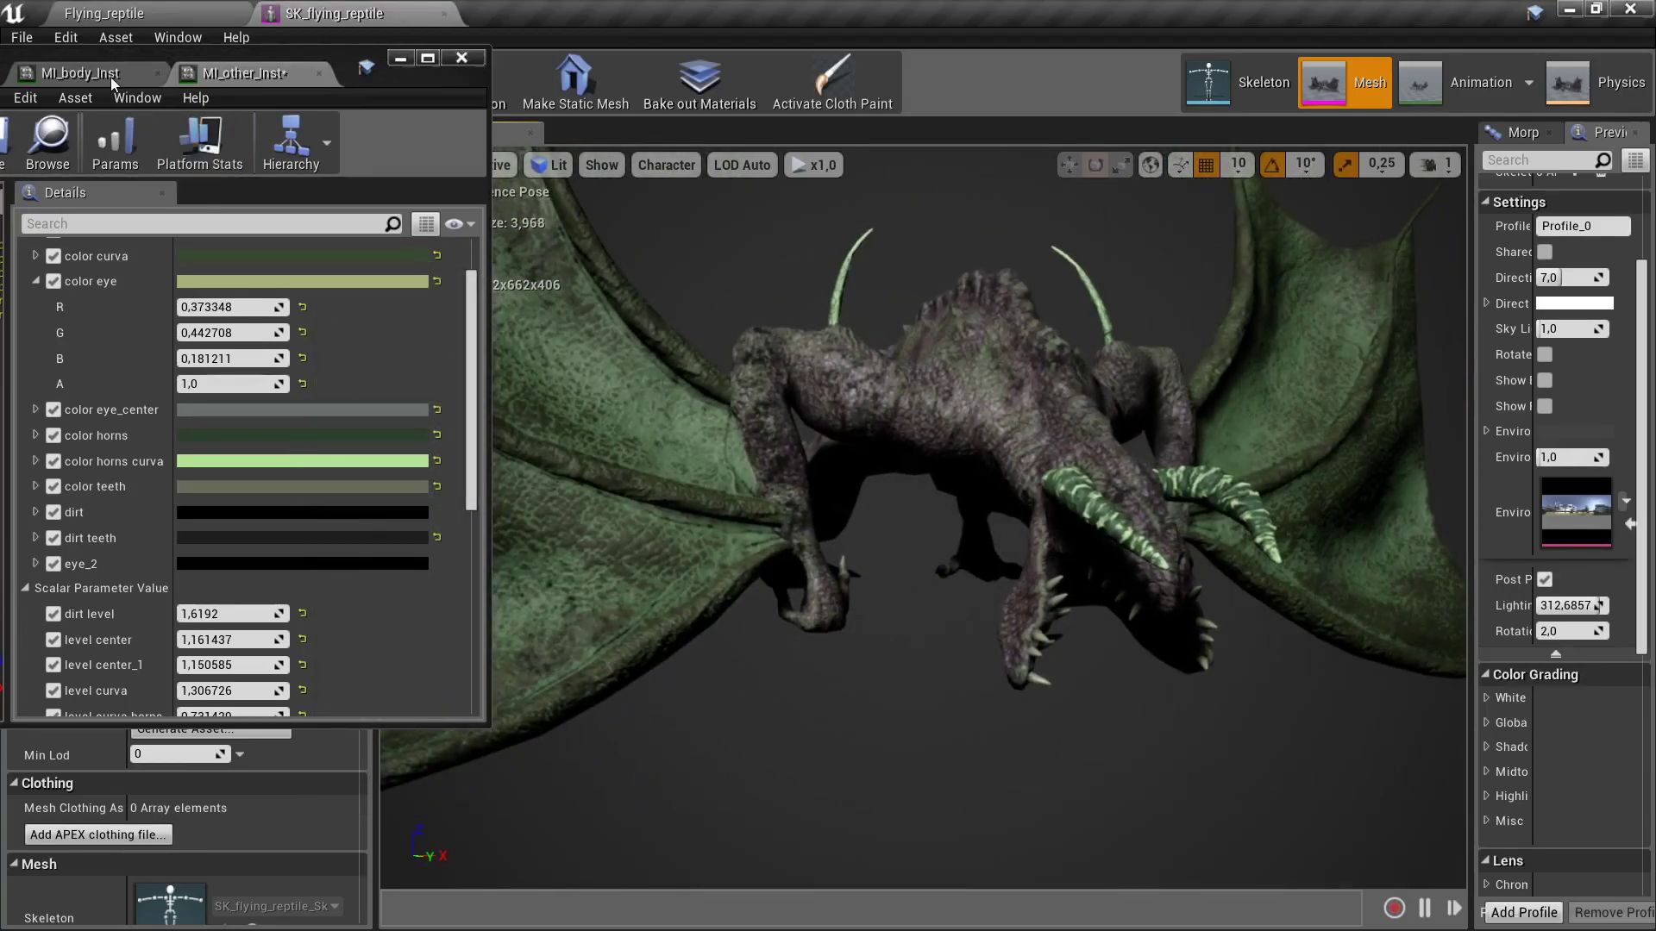
# - In MI_body_Inst, set color base to an olive brown
pyautogui.click(110, 76)
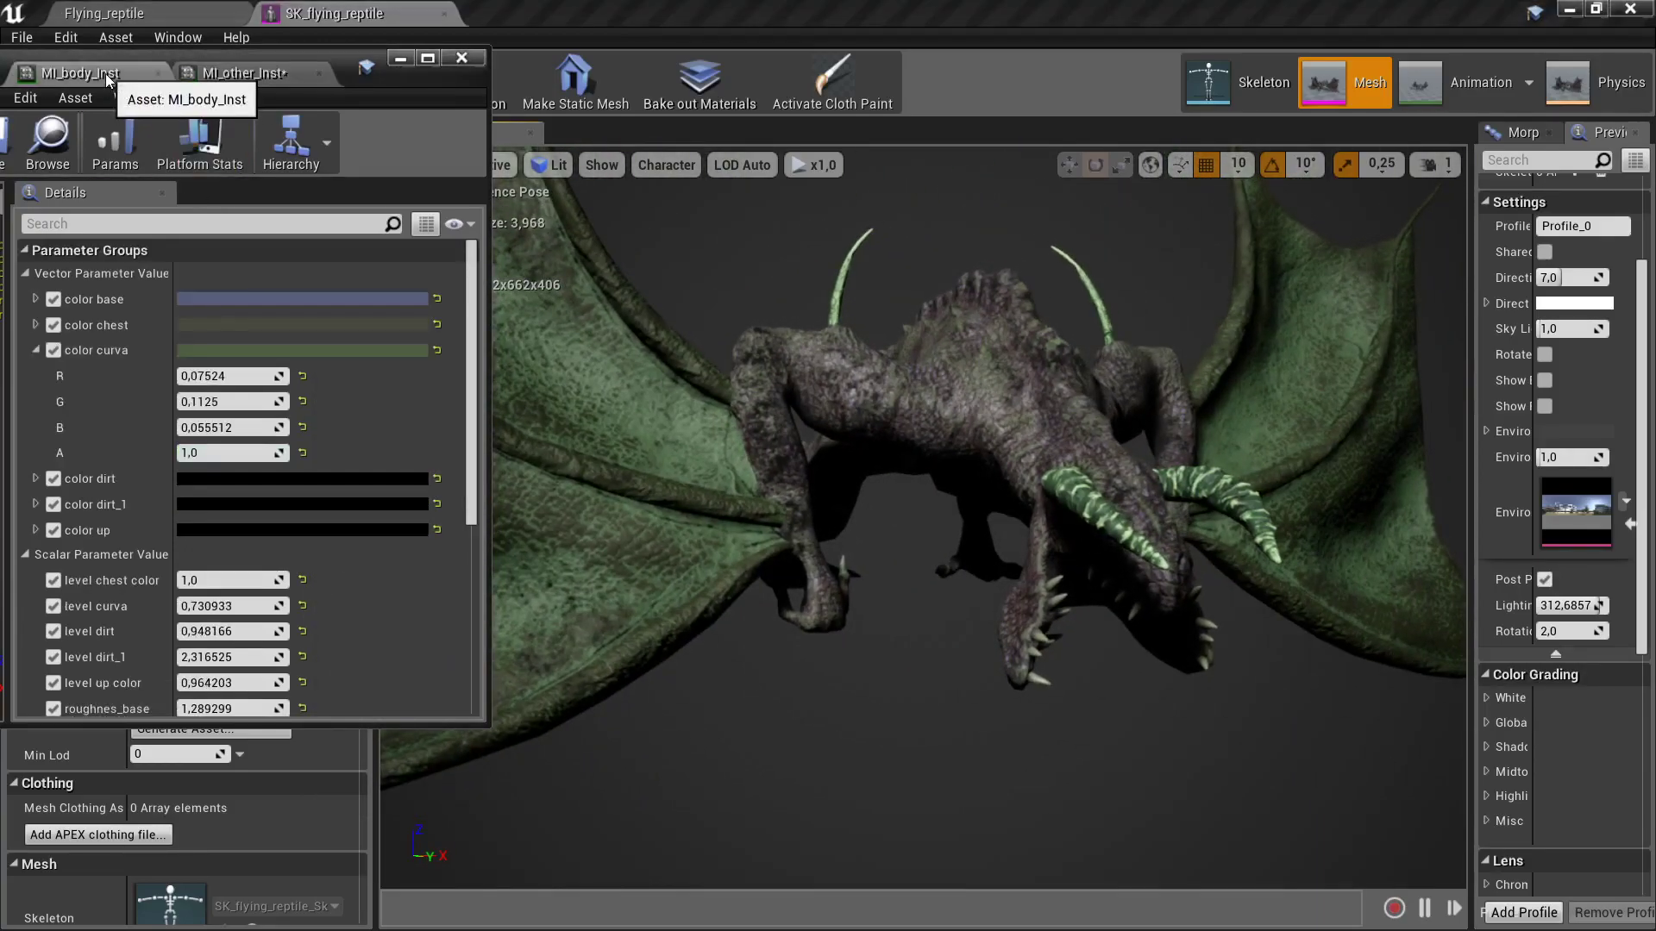
pyautogui.click(214, 302)
pyautogui.moveTo(333, 448); pyautogui.dragTo(361, 508)
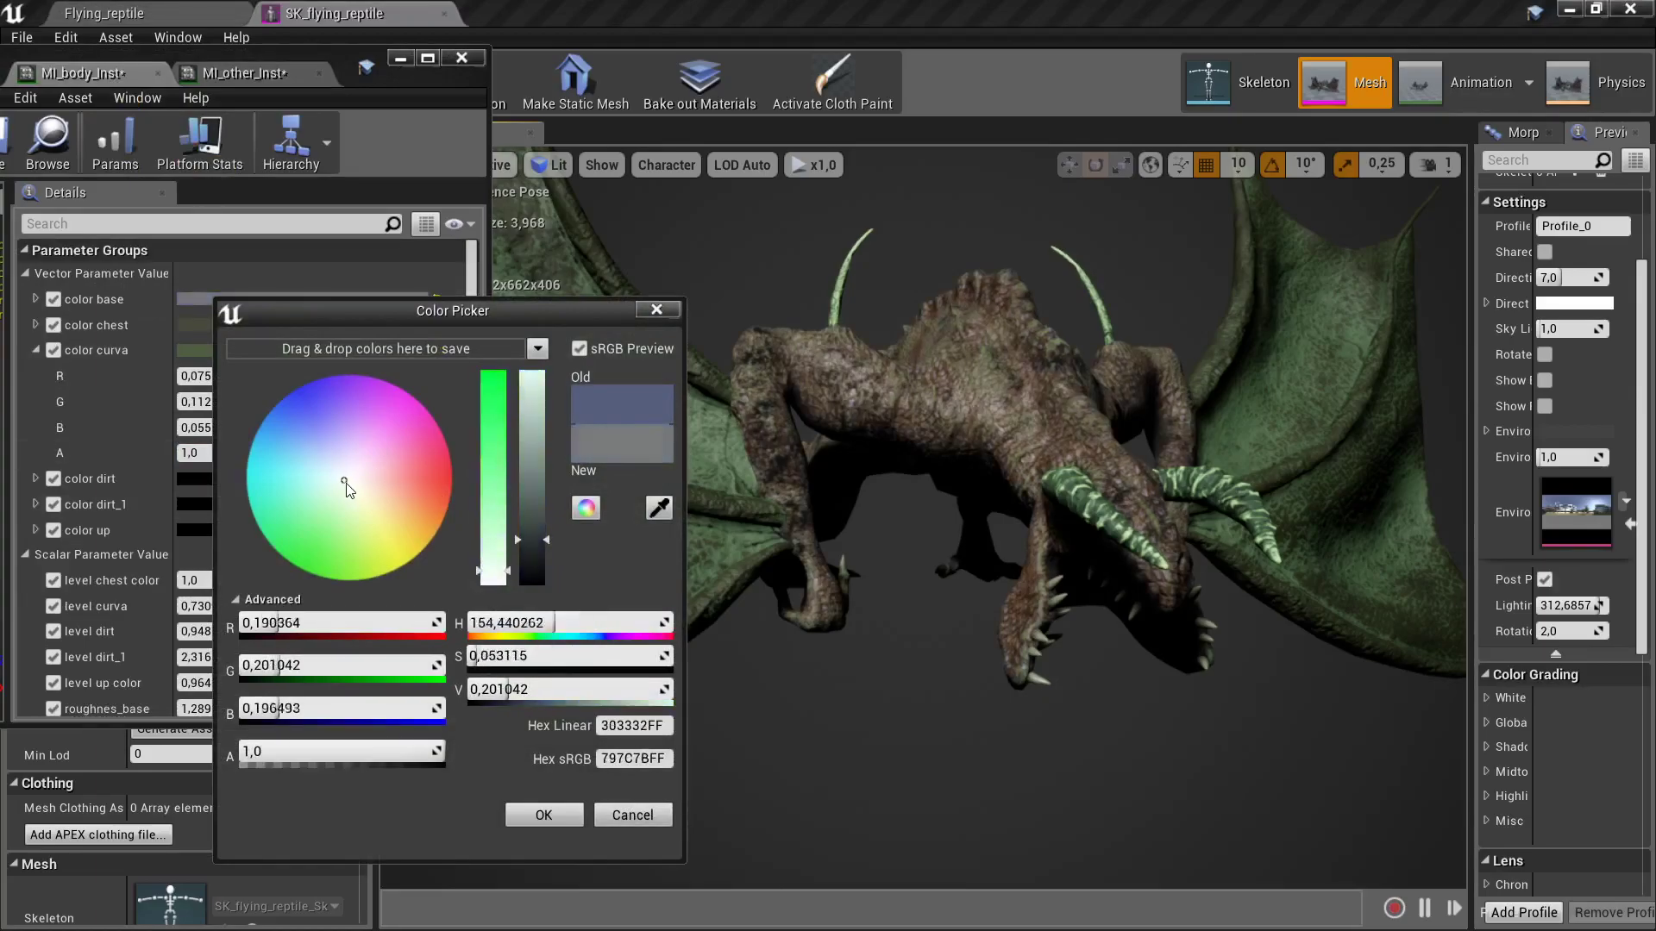
pyautogui.moveTo(453, 312)
pyautogui.mouseDown()
pyautogui.moveTo(264, 224)
pyautogui.moveTo(545, 142)
pyautogui.mouseUp()
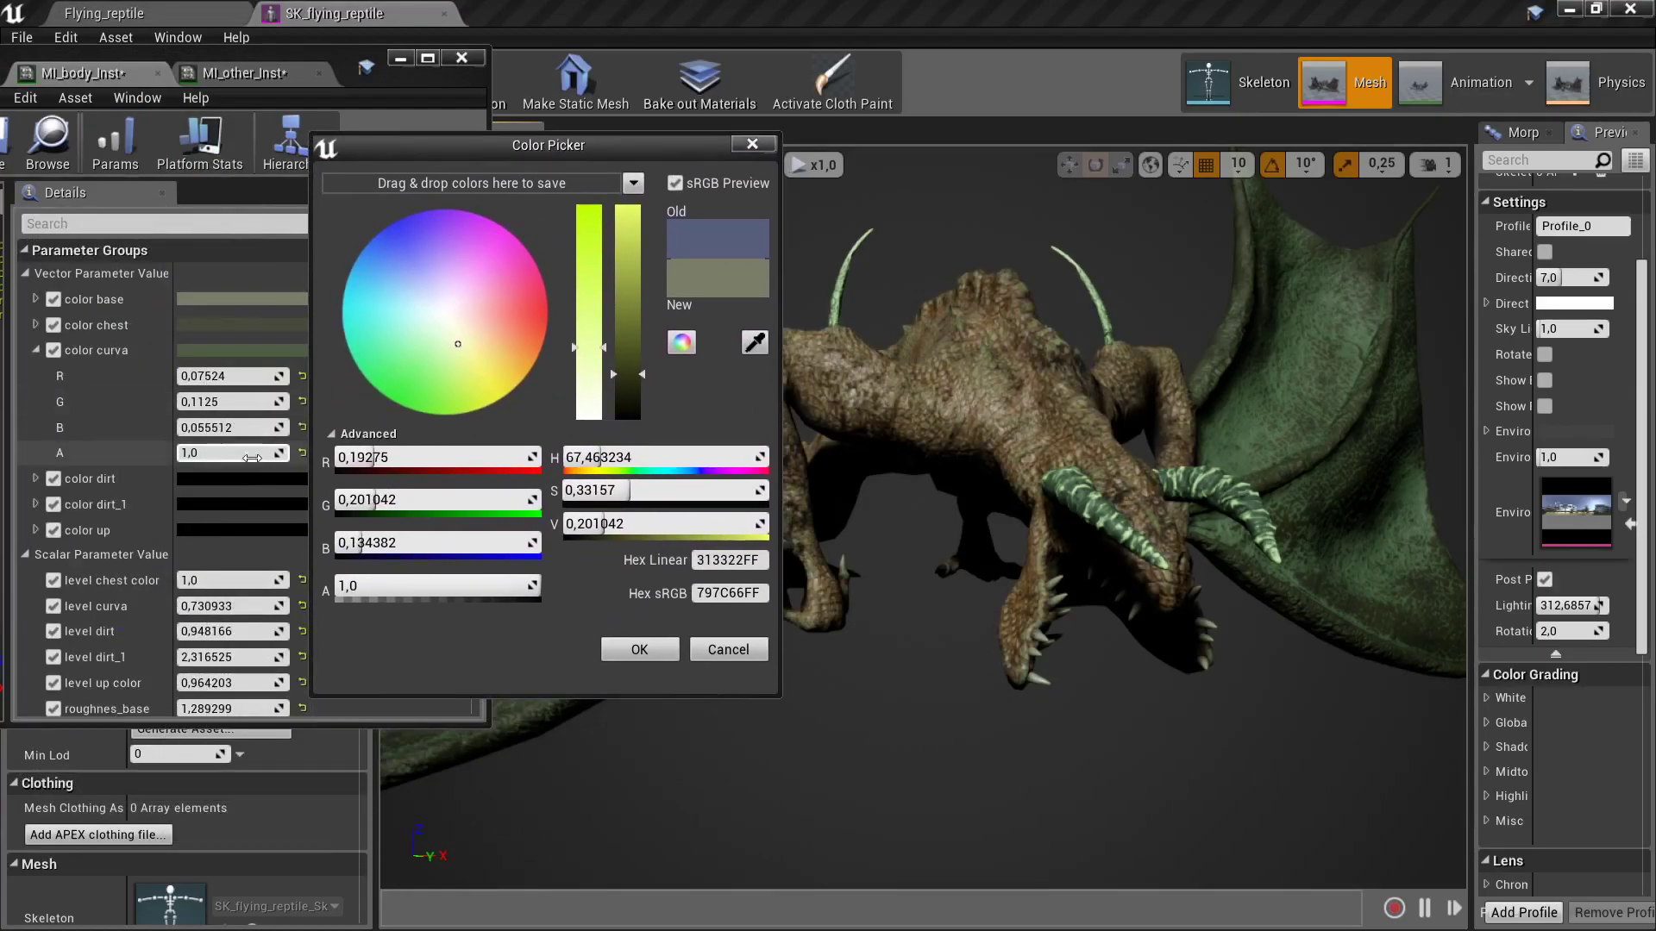
# - Disable the suze tex parameter on MI_body_Inst
pyautogui.scroll(-5, 86, 483)
pyautogui.scroll(2, 86, 483)
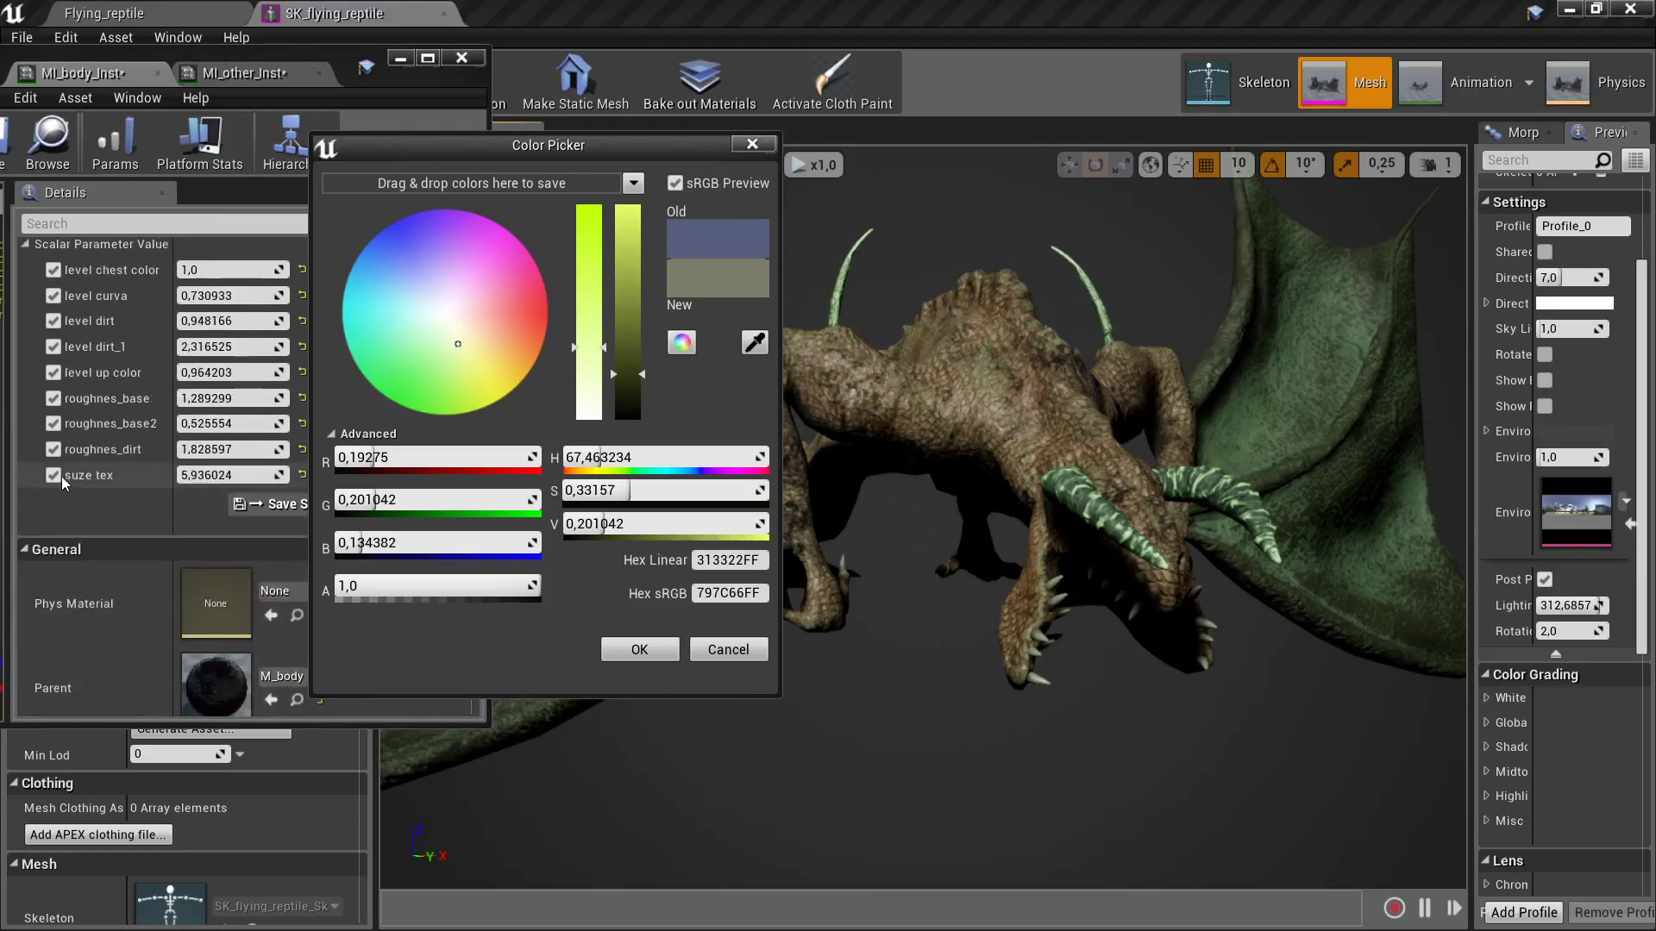
pyautogui.click(54, 476)
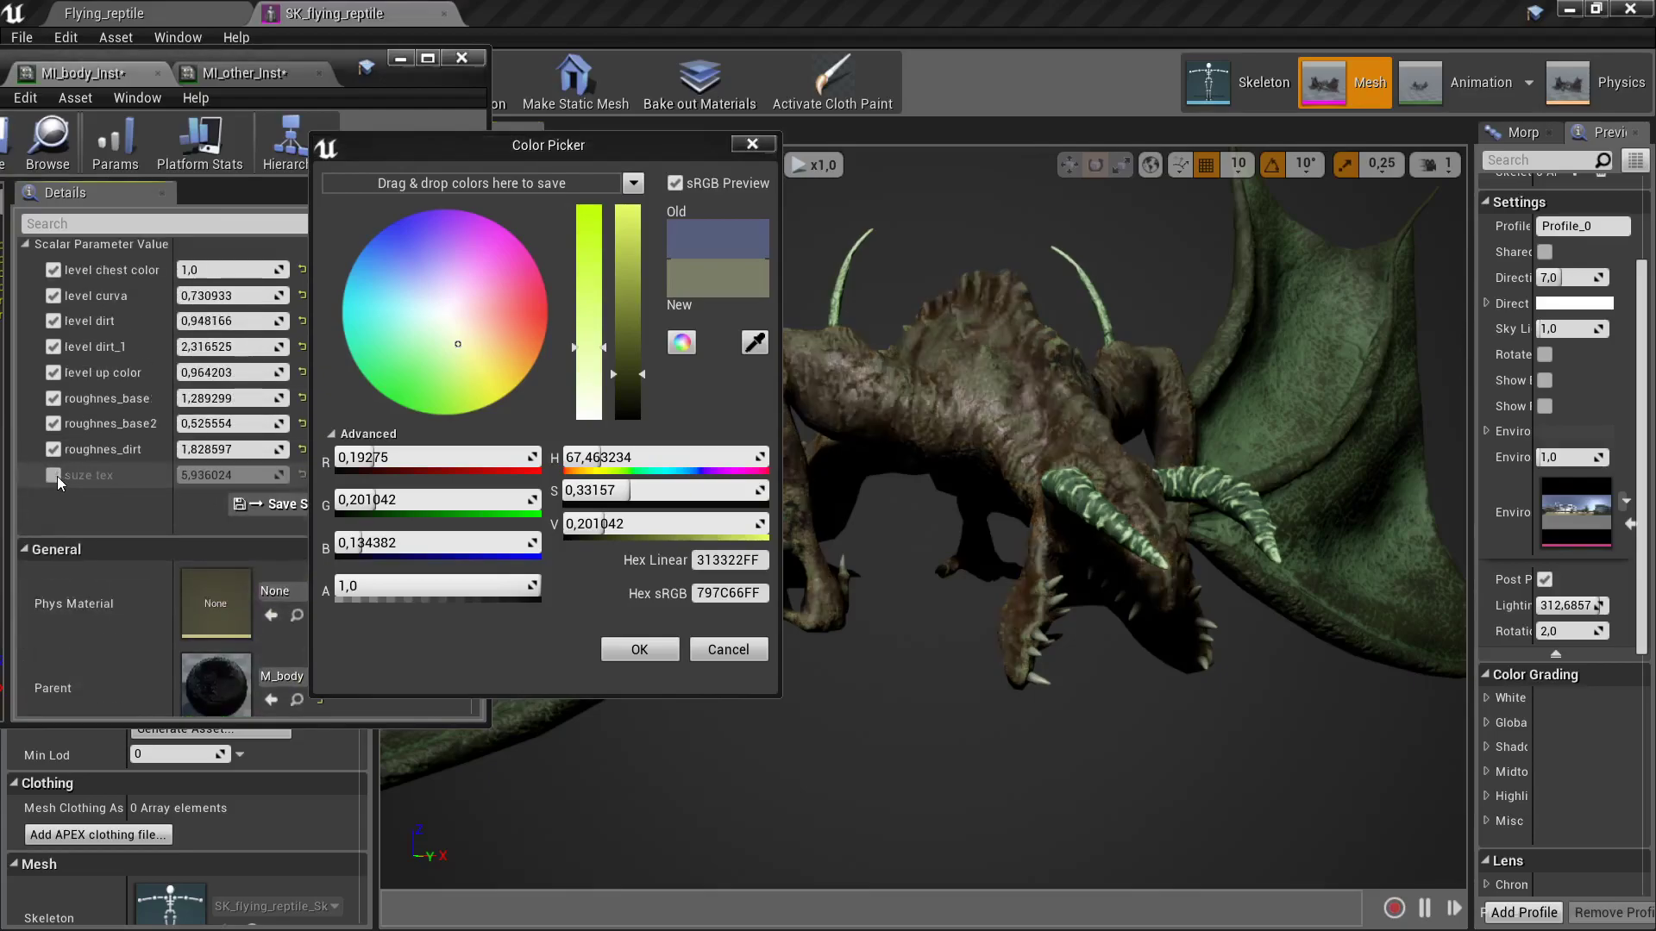
pyautogui.click(749, 147)
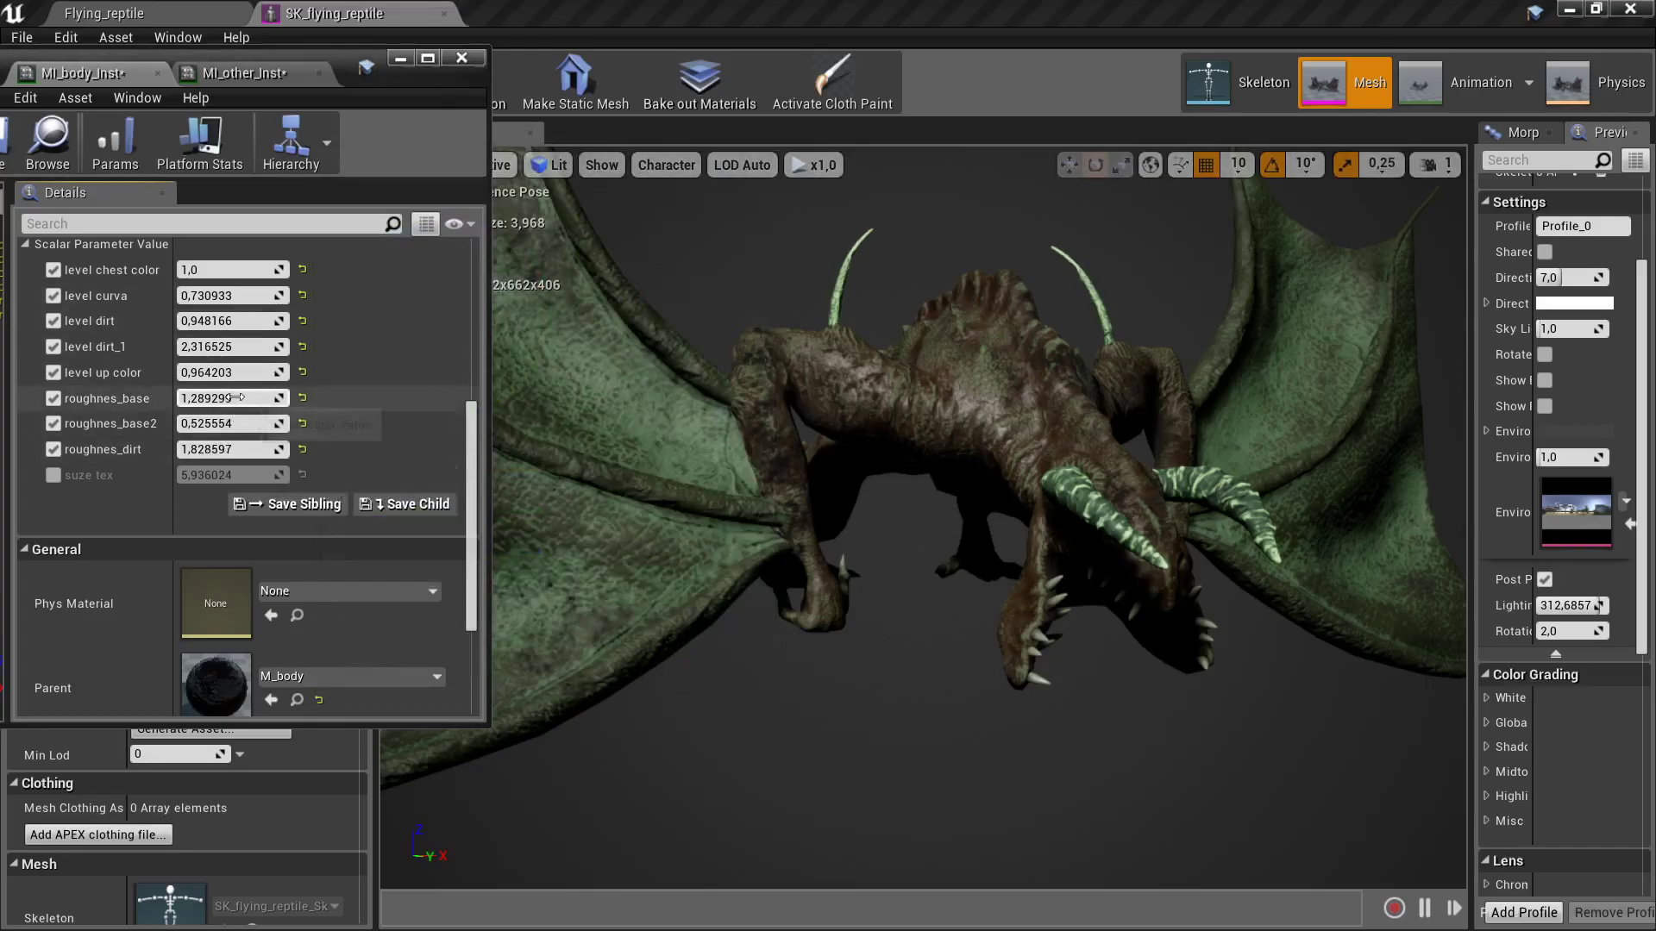
# - Raise roughnes_base2 to 0.685554 and lower roughnes_dirt to 0.354669
pyautogui.moveTo(228, 423); pyautogui.dragTo(311, 424)
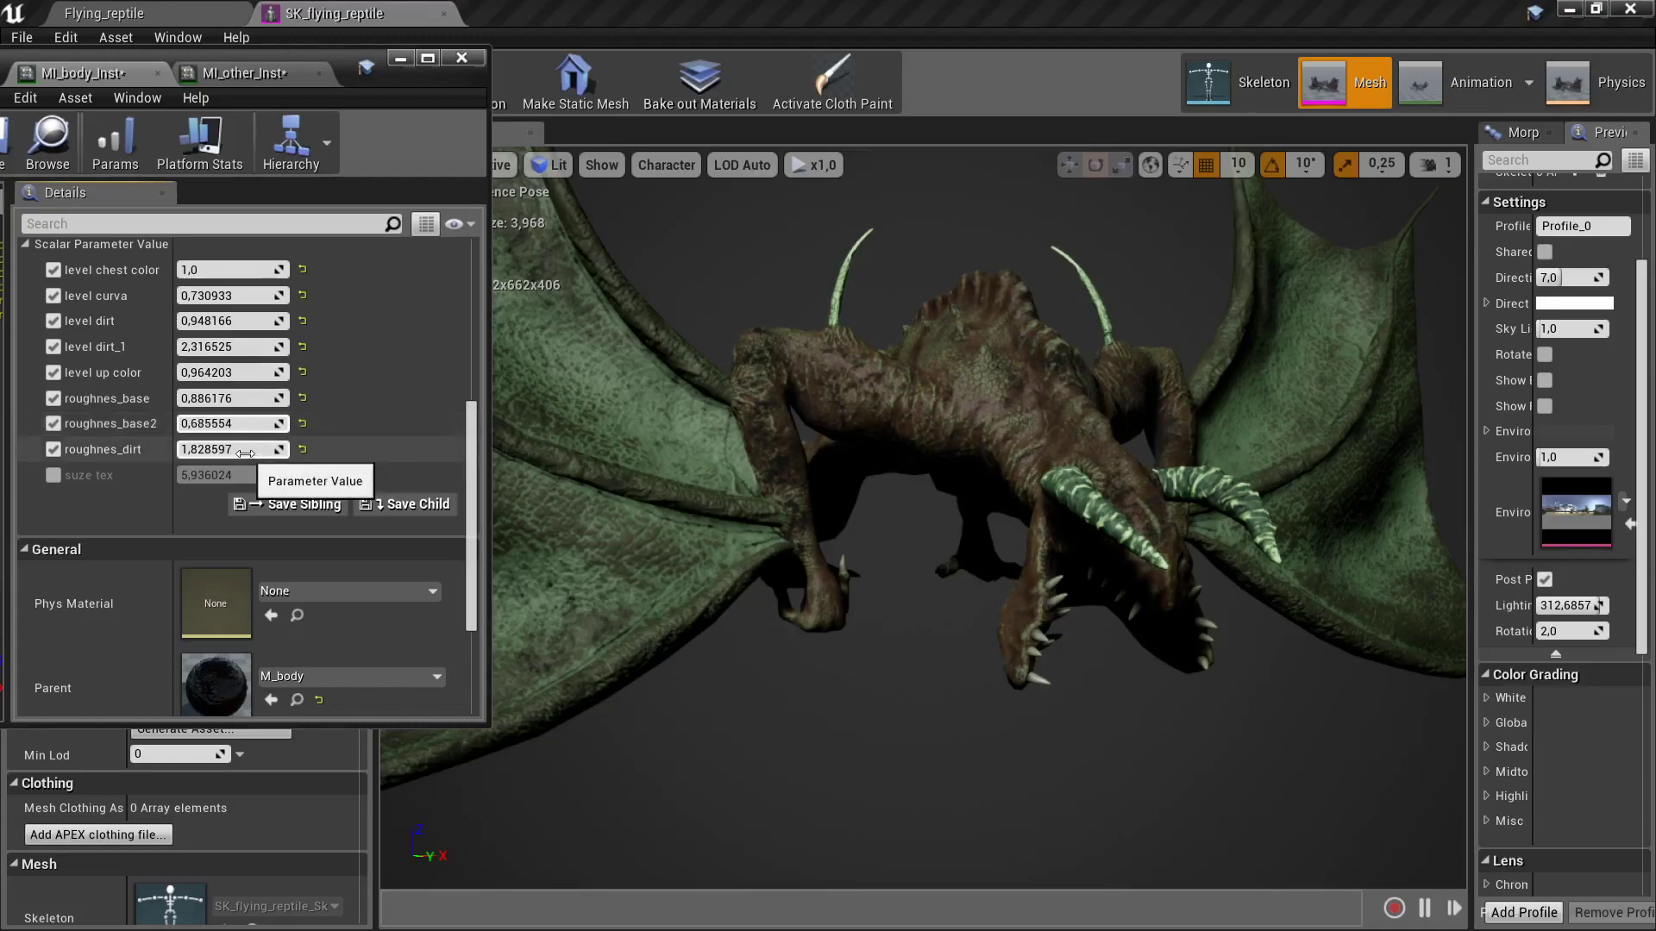
pyautogui.moveTo(229, 449); pyautogui.dragTo(129, 450)
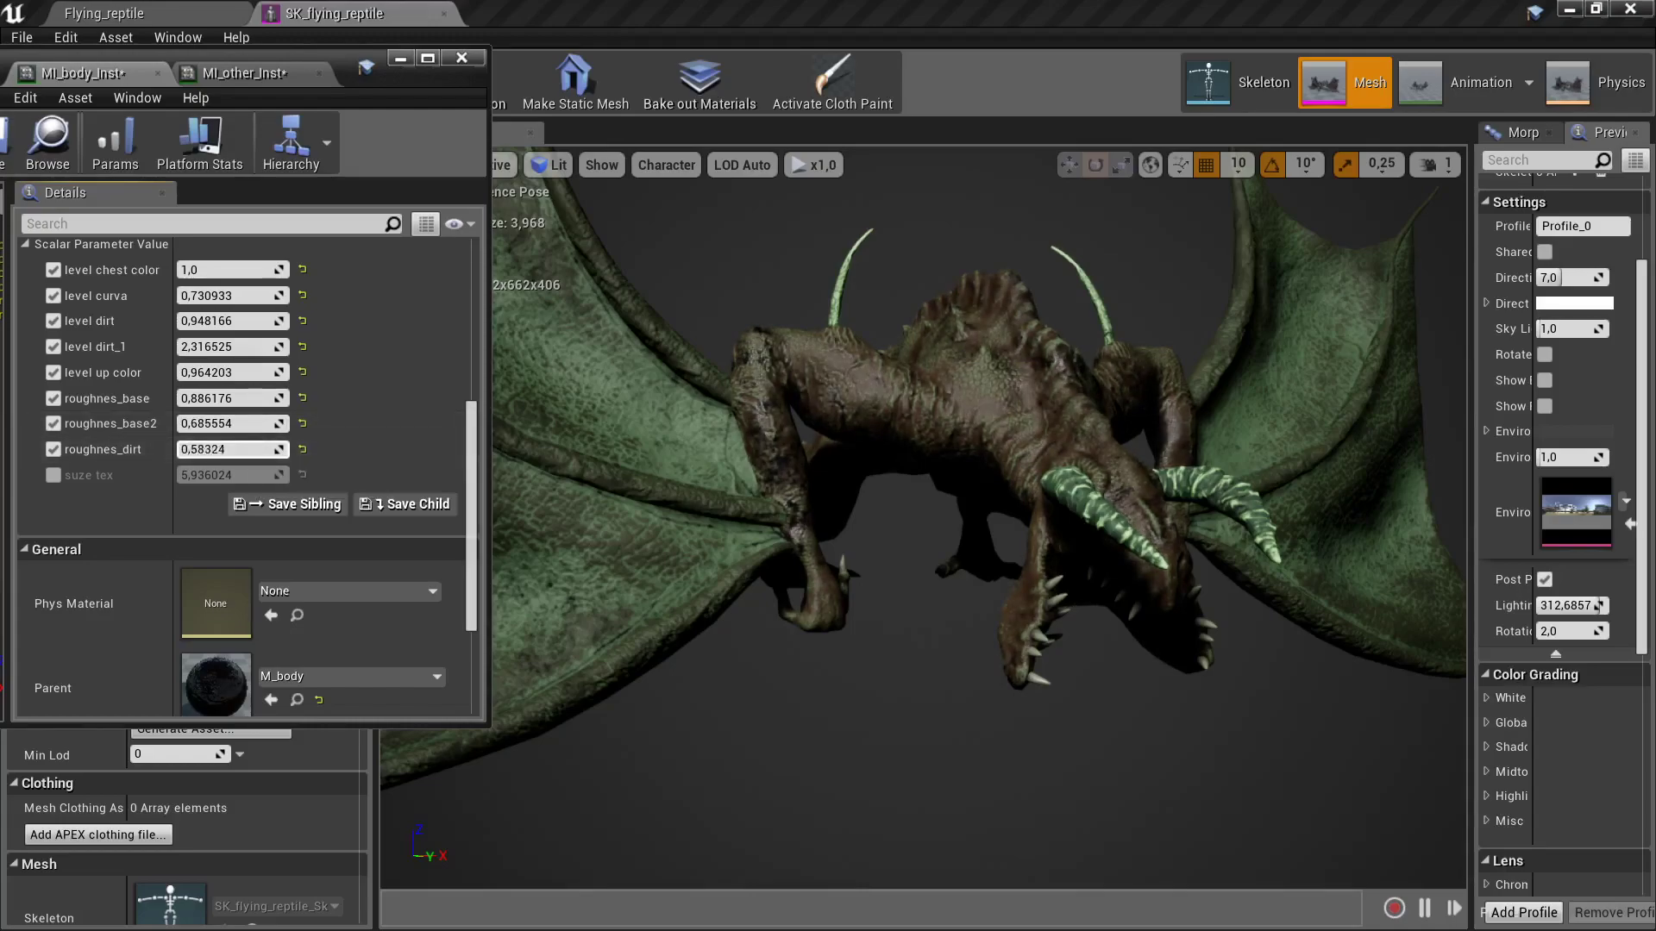
pyautogui.scroll(3, 264, 409)
pyautogui.scroll(3, 264, 409)
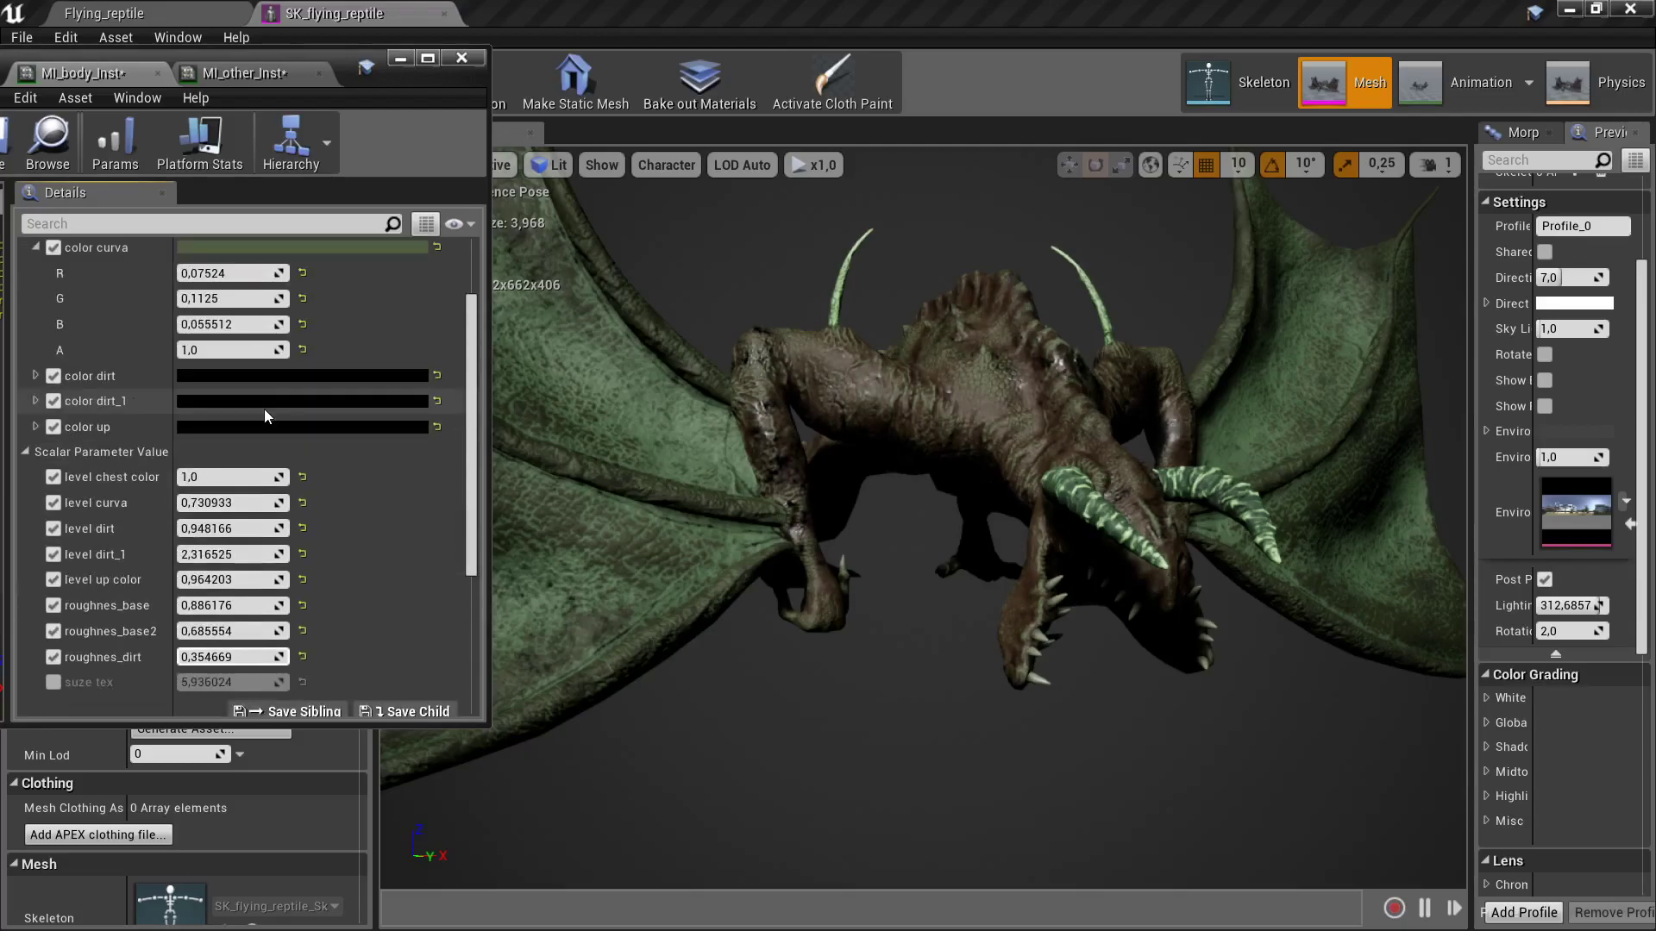
pyautogui.scroll(3, 264, 409)
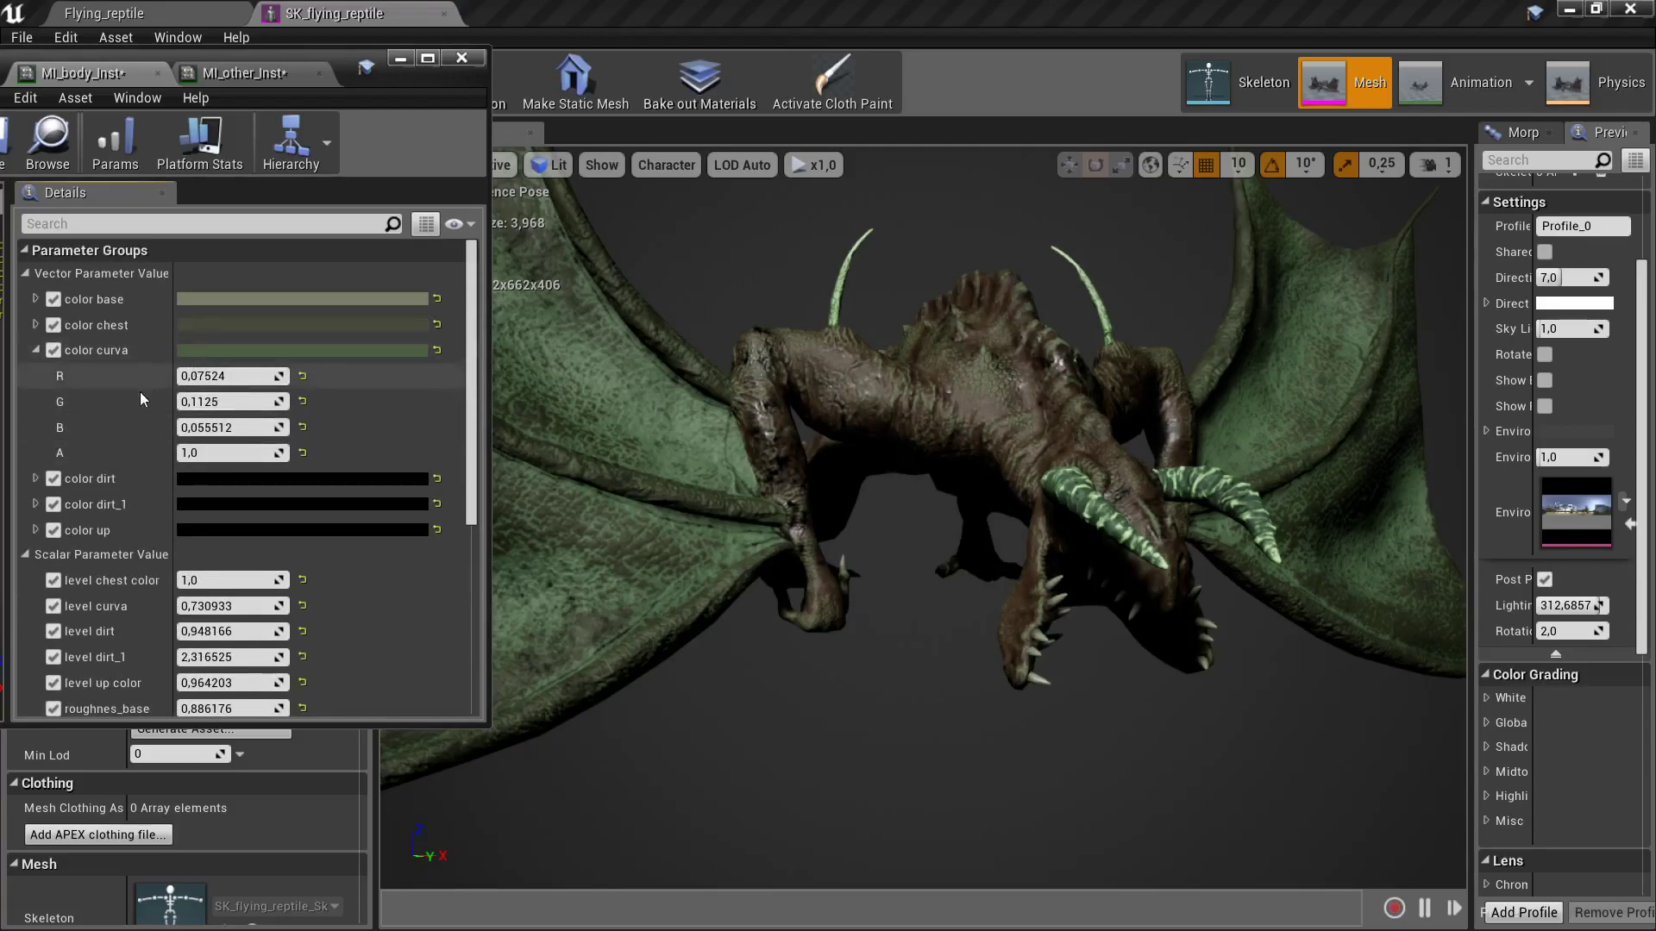
# - Try pink, orange, blue and red dirt colours, then cancel so color dirt stays black
pyautogui.click(207, 480)
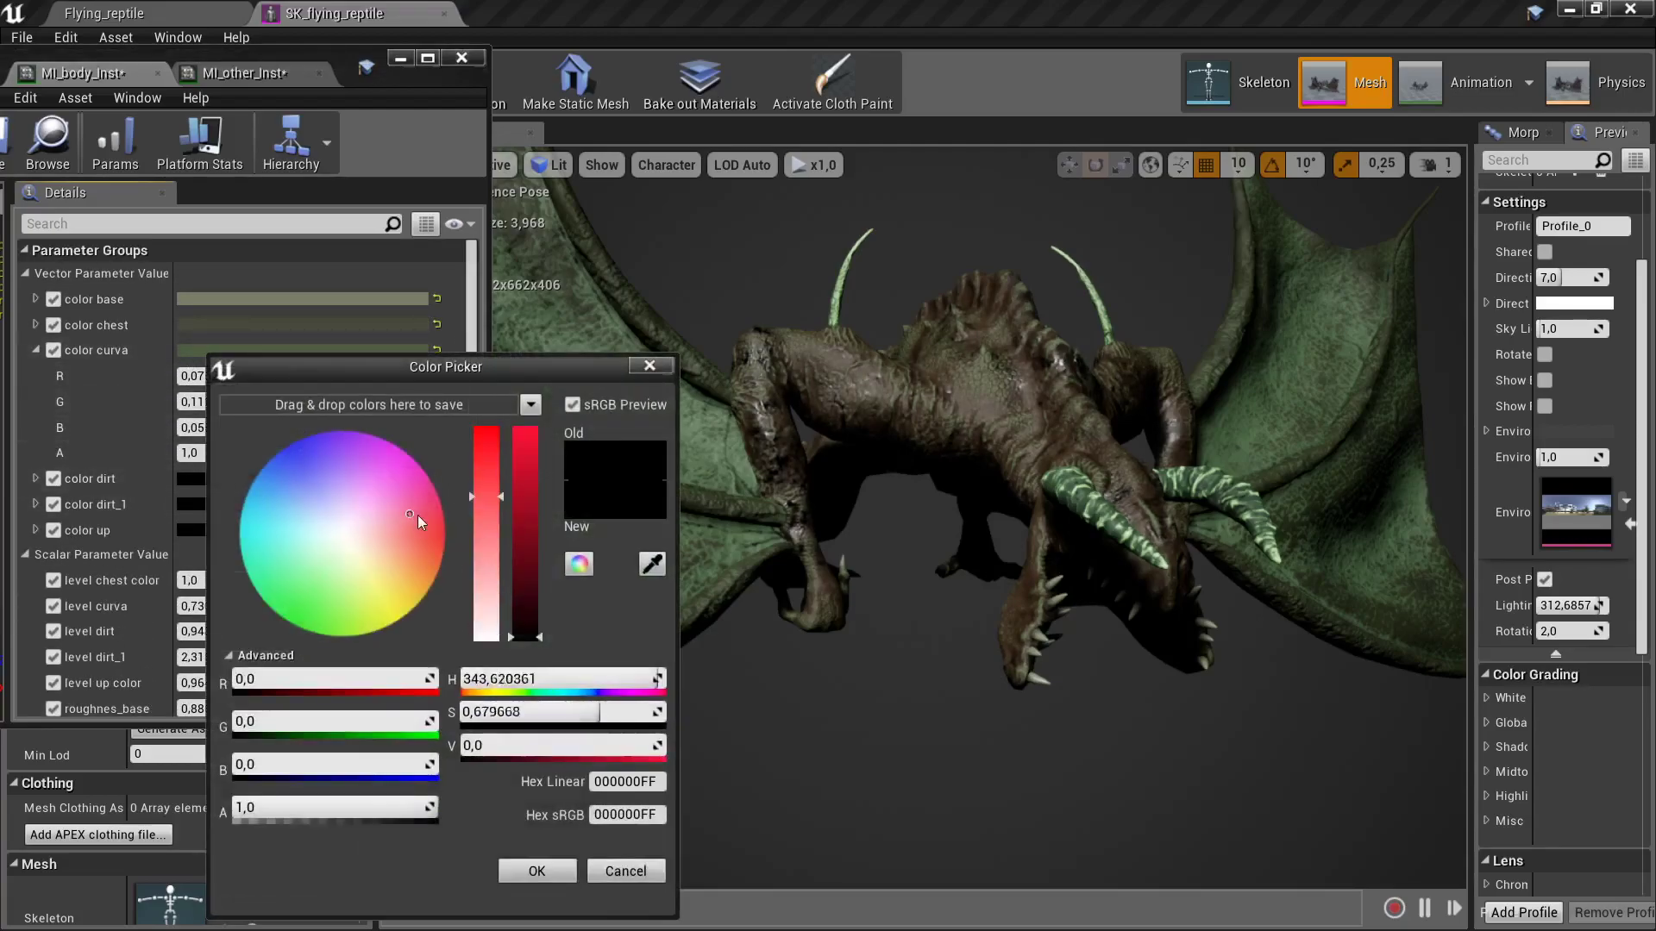
pyautogui.moveTo(408, 522)
pyautogui.mouseDown()
pyautogui.moveTo(469, 512)
pyautogui.moveTo(520, 421)
pyautogui.mouseUp()
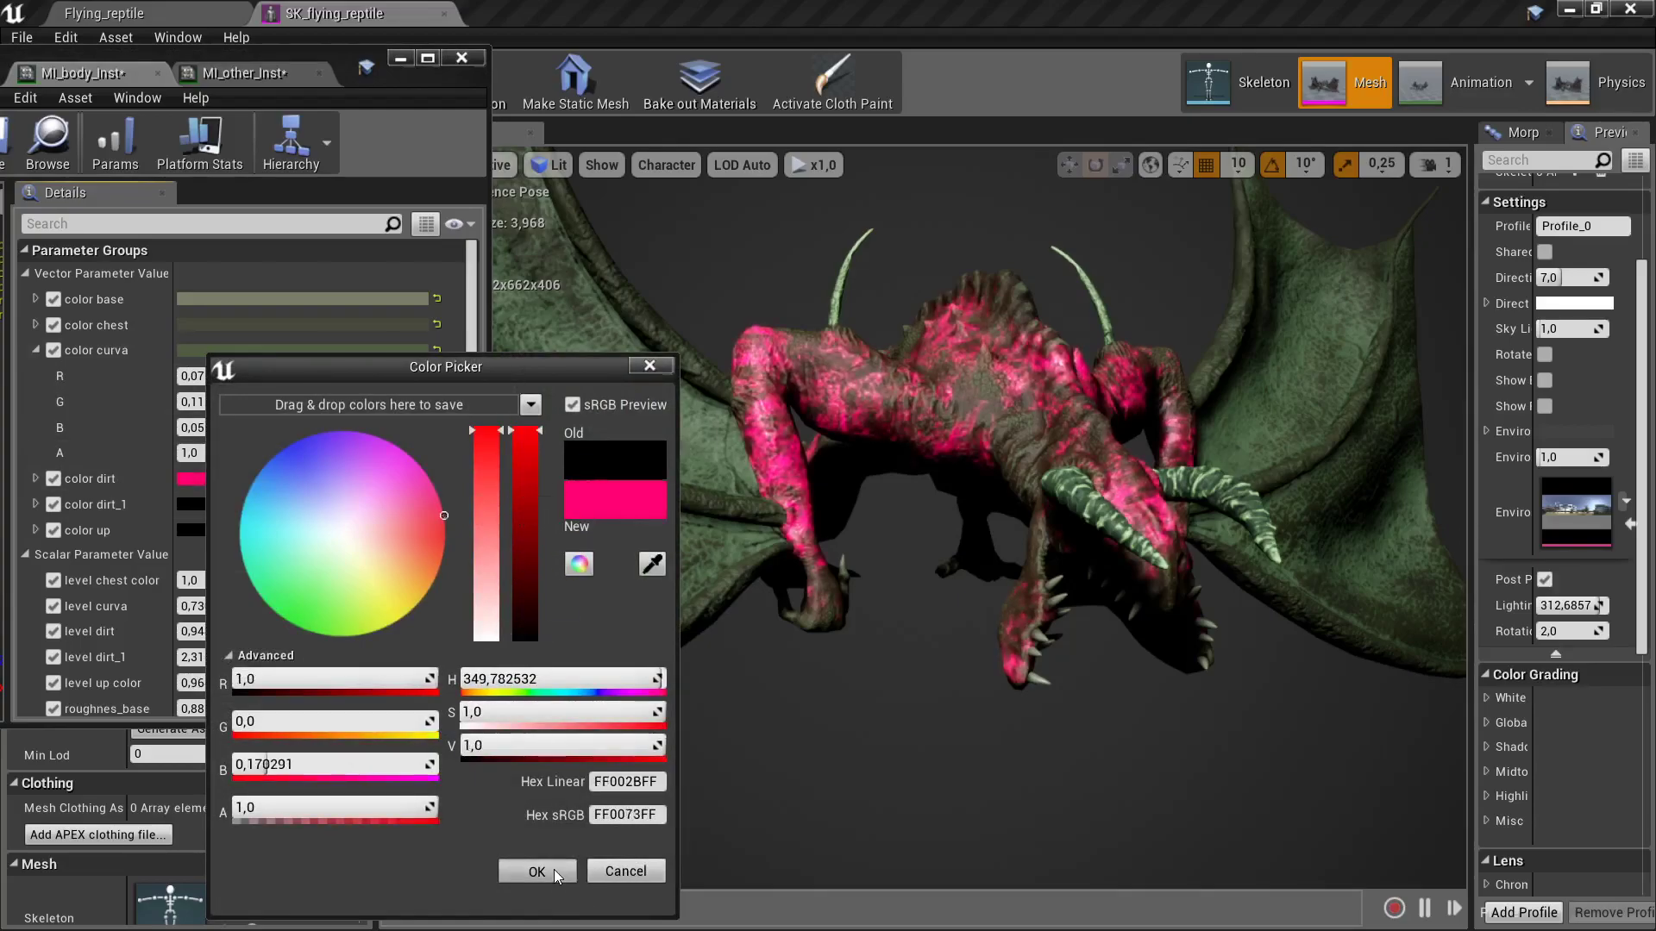
pyautogui.moveTo(534, 441)
pyautogui.mouseDown()
pyautogui.moveTo(532, 547)
pyautogui.moveTo(539, 469)
pyautogui.mouseUp()
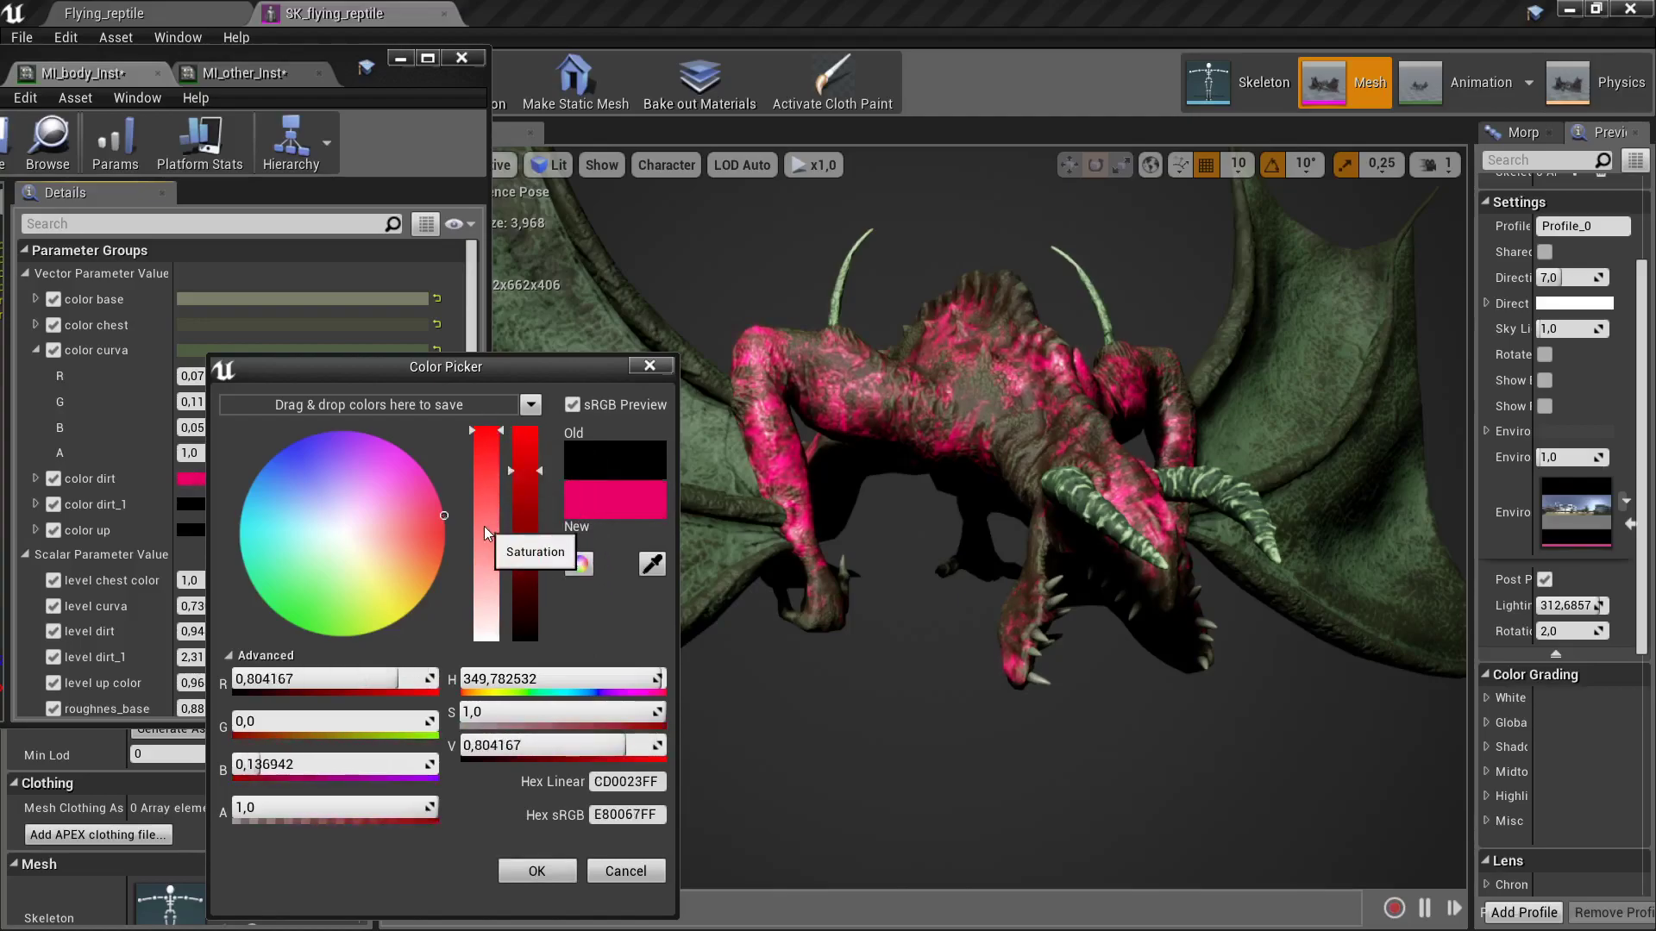
pyautogui.moveTo(485, 532)
pyautogui.mouseDown()
pyautogui.moveTo(485, 431)
pyautogui.moveTo(520, 571)
pyautogui.moveTo(529, 426)
pyautogui.mouseUp()
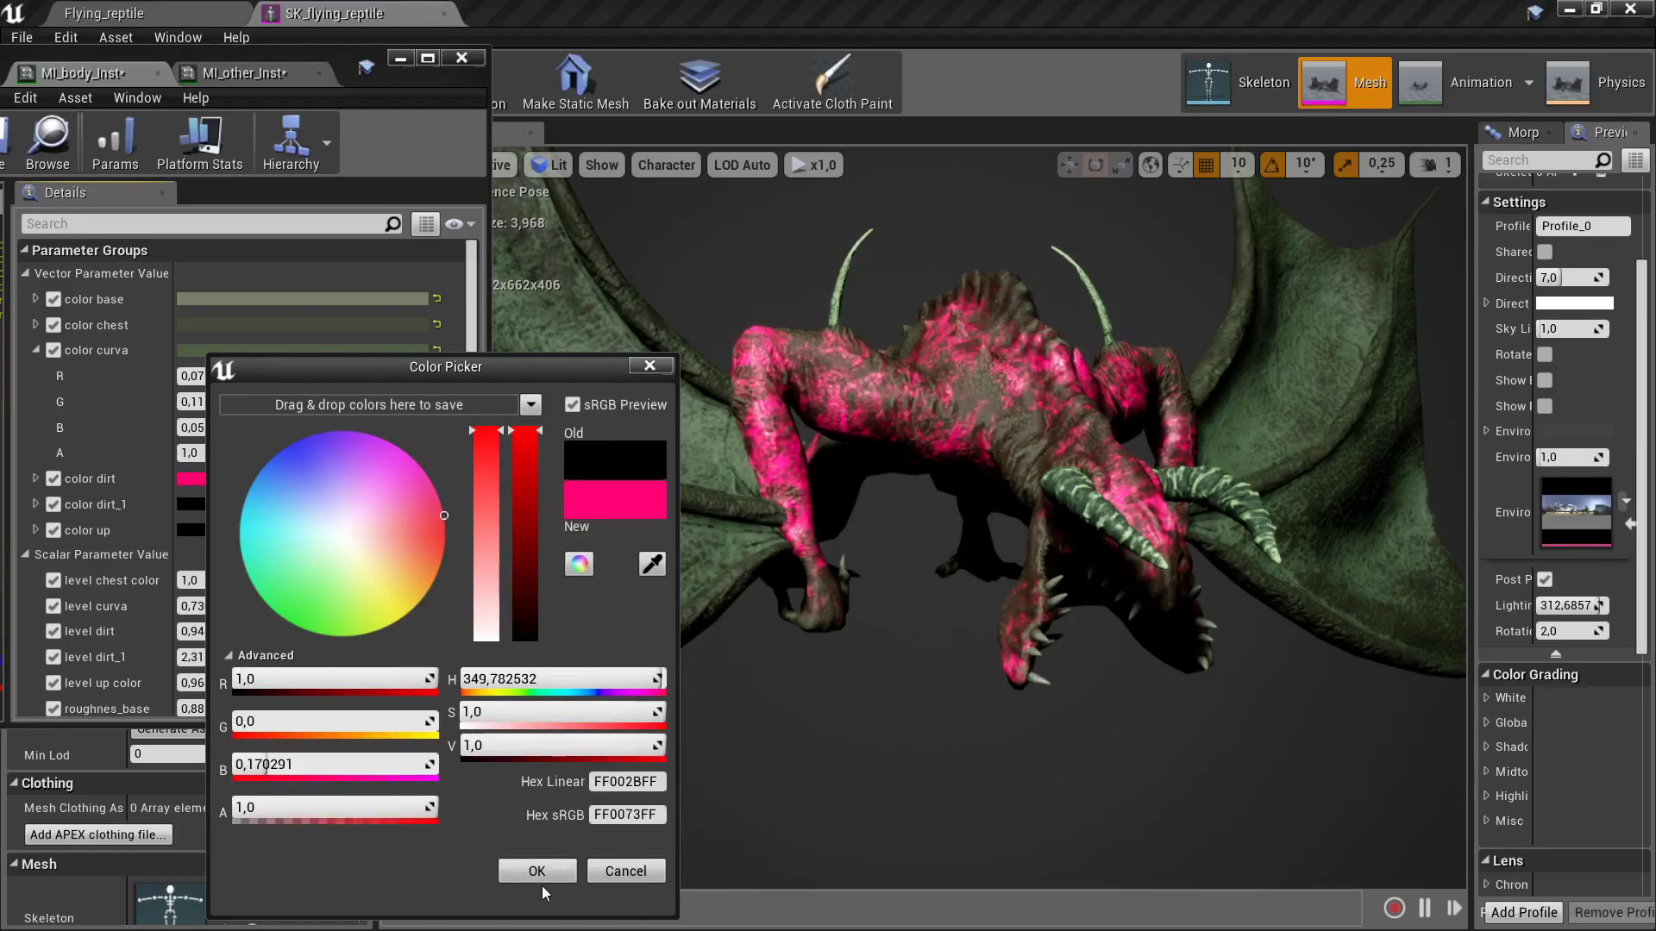
pyautogui.moveTo(438, 525)
pyautogui.mouseDown()
pyautogui.moveTo(477, 569)
pyautogui.moveTo(473, 456)
pyautogui.mouseUp()
pyautogui.moveTo(442, 519); pyautogui.dragTo(252, 407)
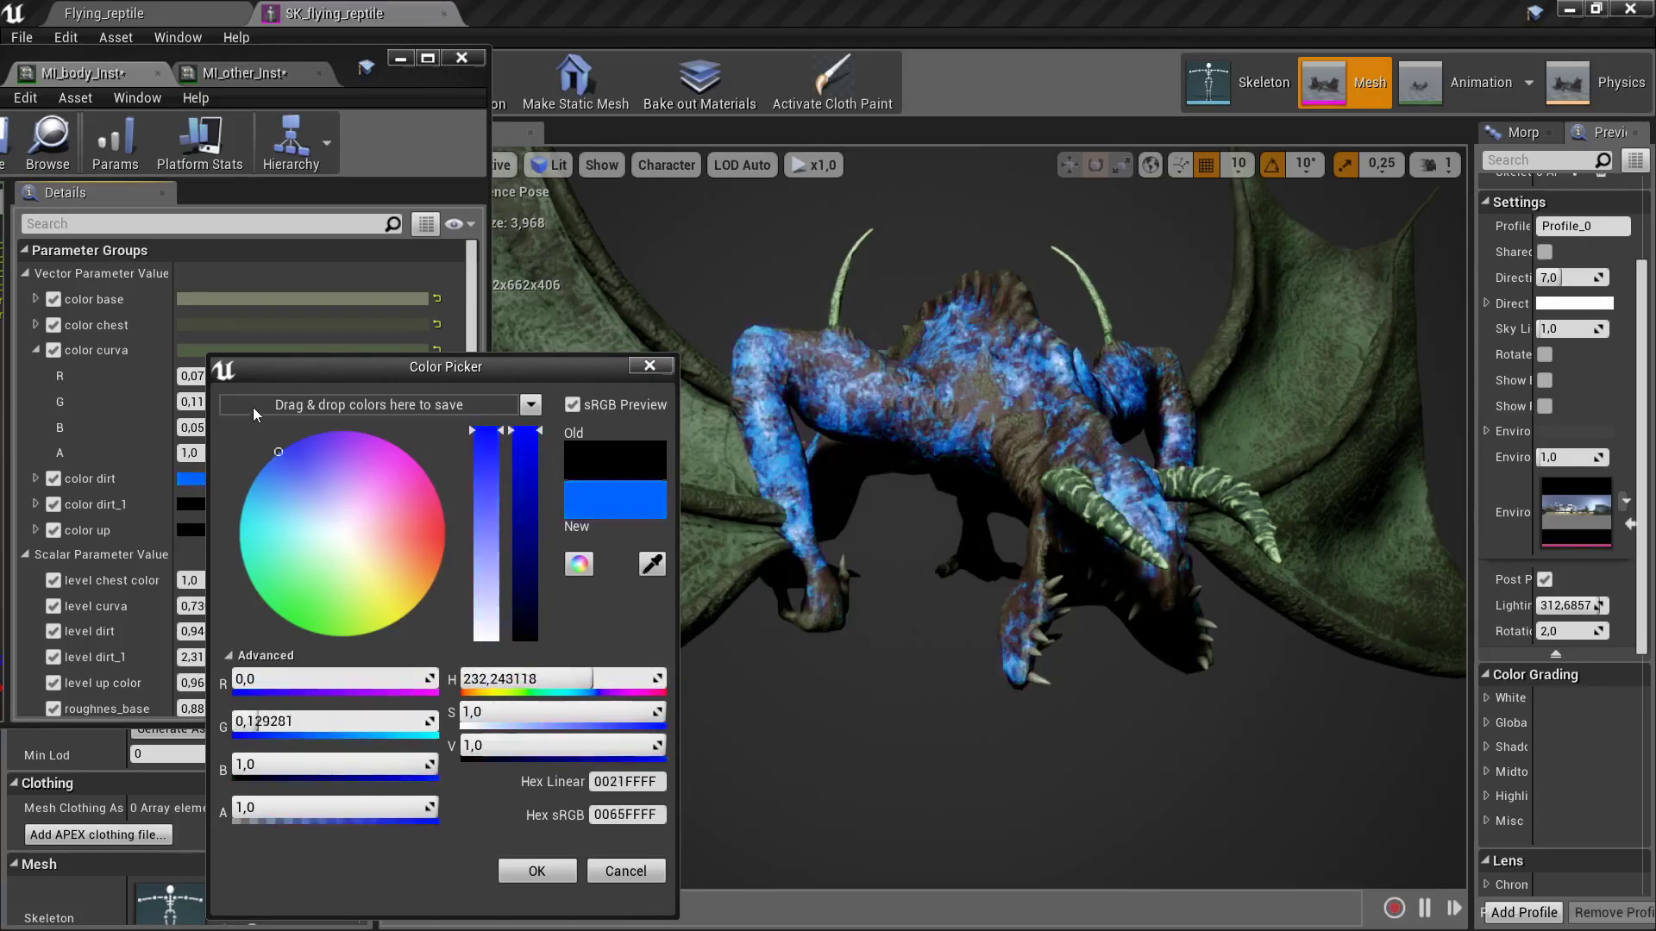
pyautogui.moveTo(251, 407); pyautogui.dragTo(483, 529)
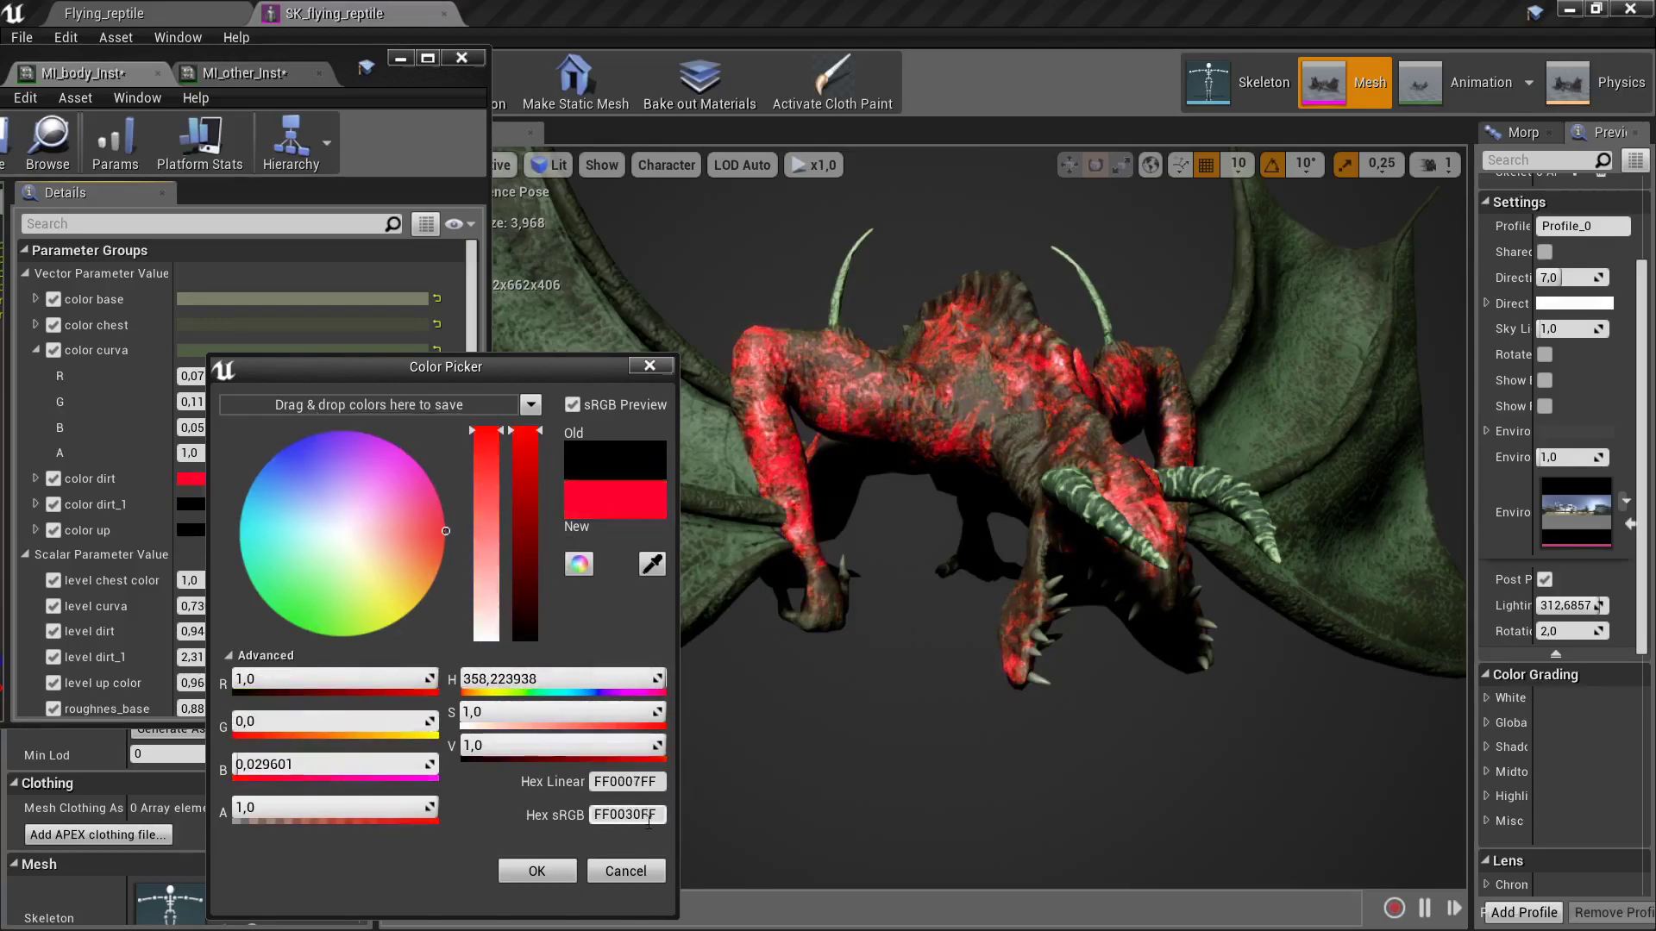
pyautogui.click(629, 872)
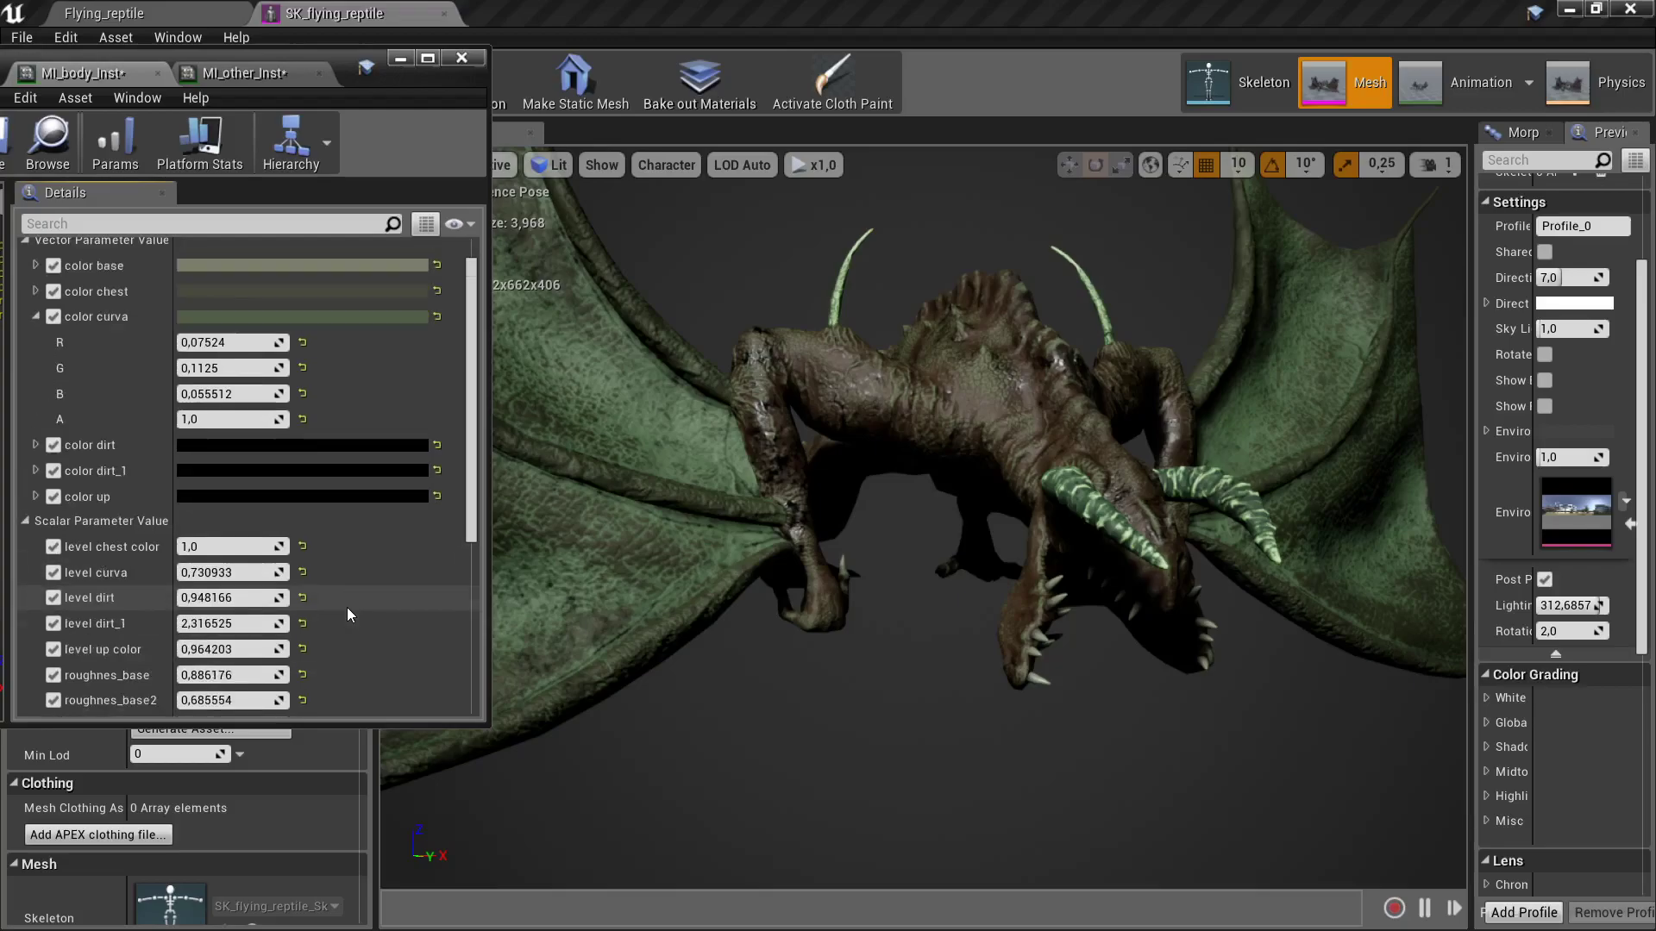
# - Set the body material's level dirt to -0,00296 and level dirt_1 to 2,055135
pyautogui.scroll(-3, 344, 607)
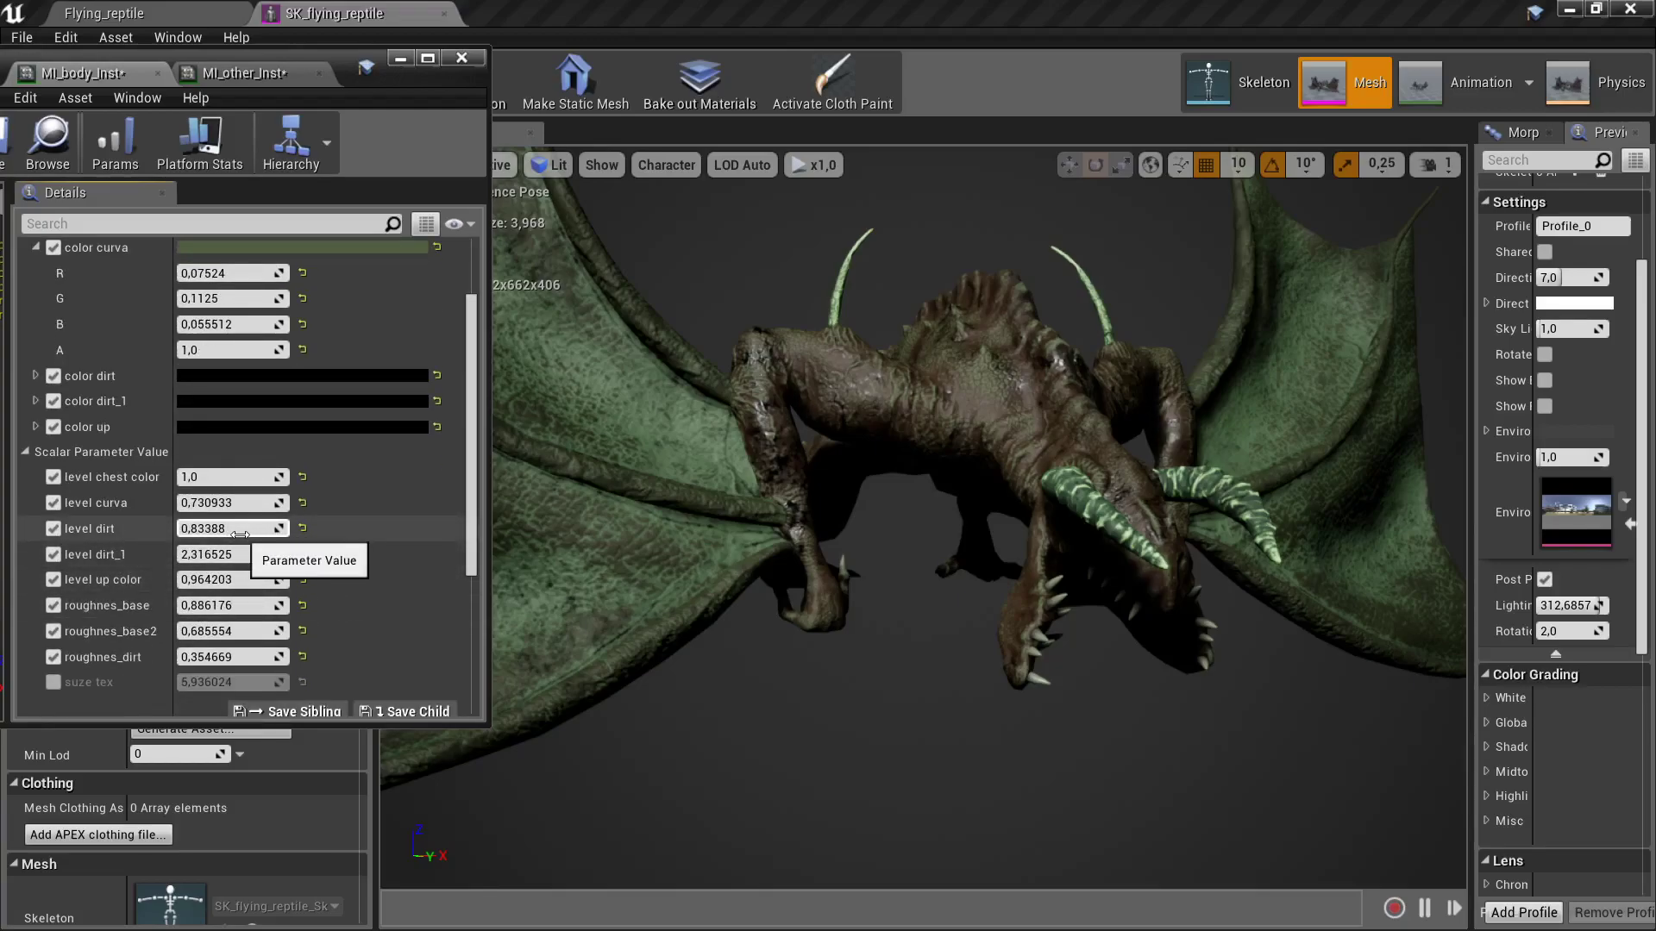
pyautogui.moveTo(229, 528); pyautogui.dragTo(203, 528)
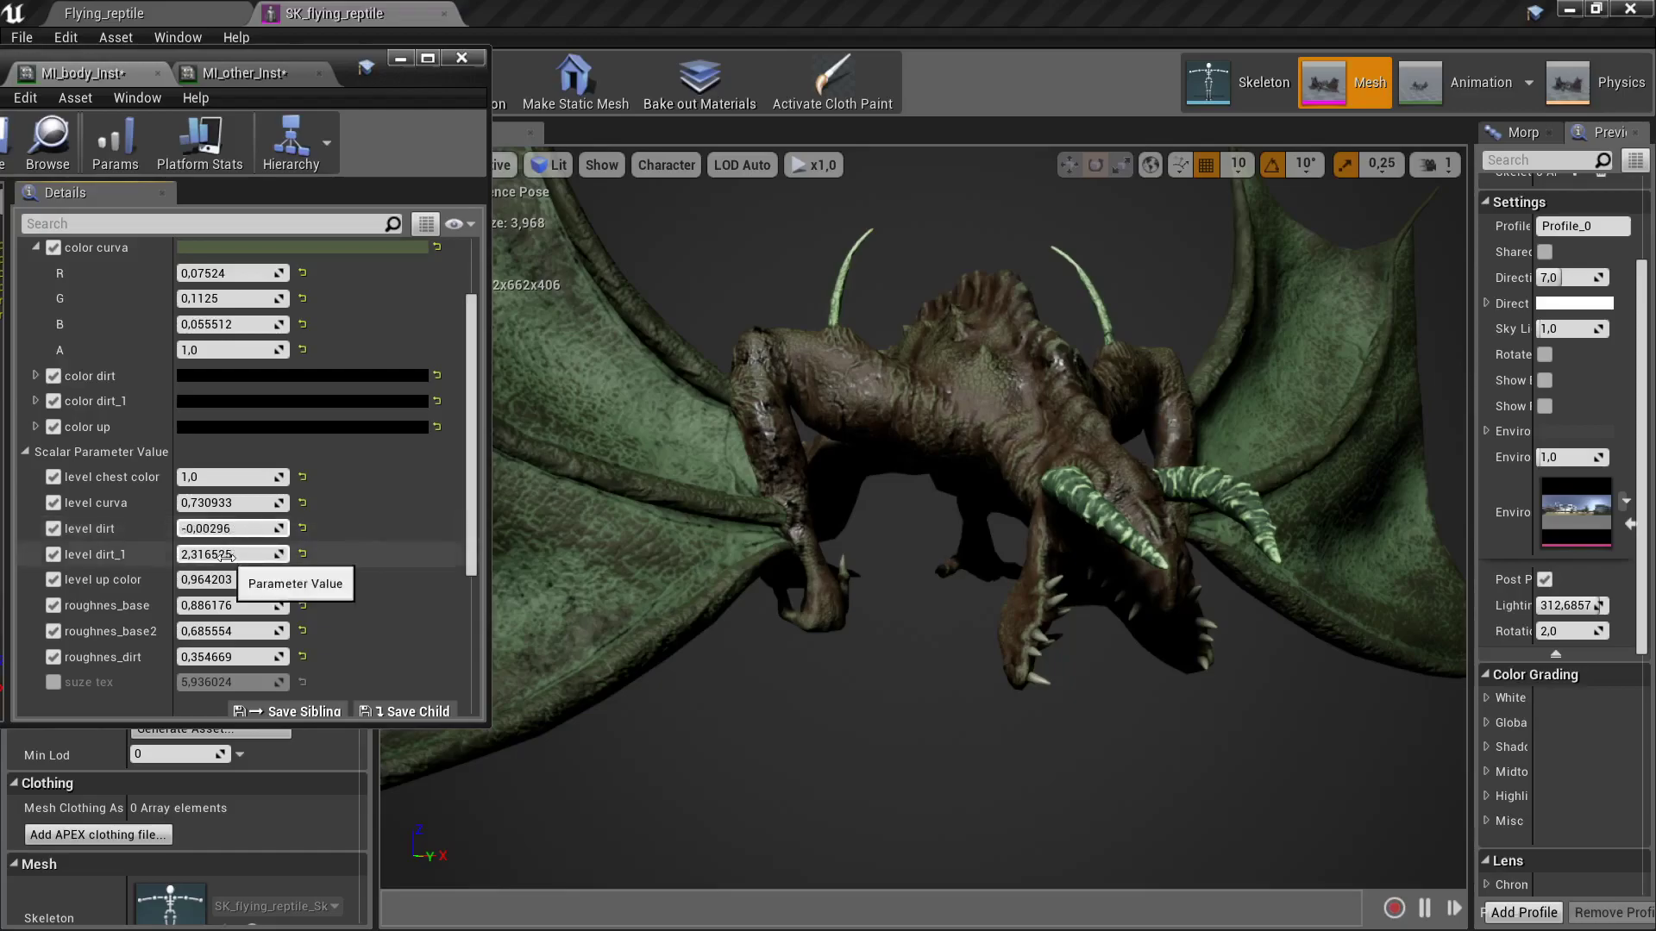
pyautogui.moveTo(228, 554); pyautogui.dragTo(203, 554)
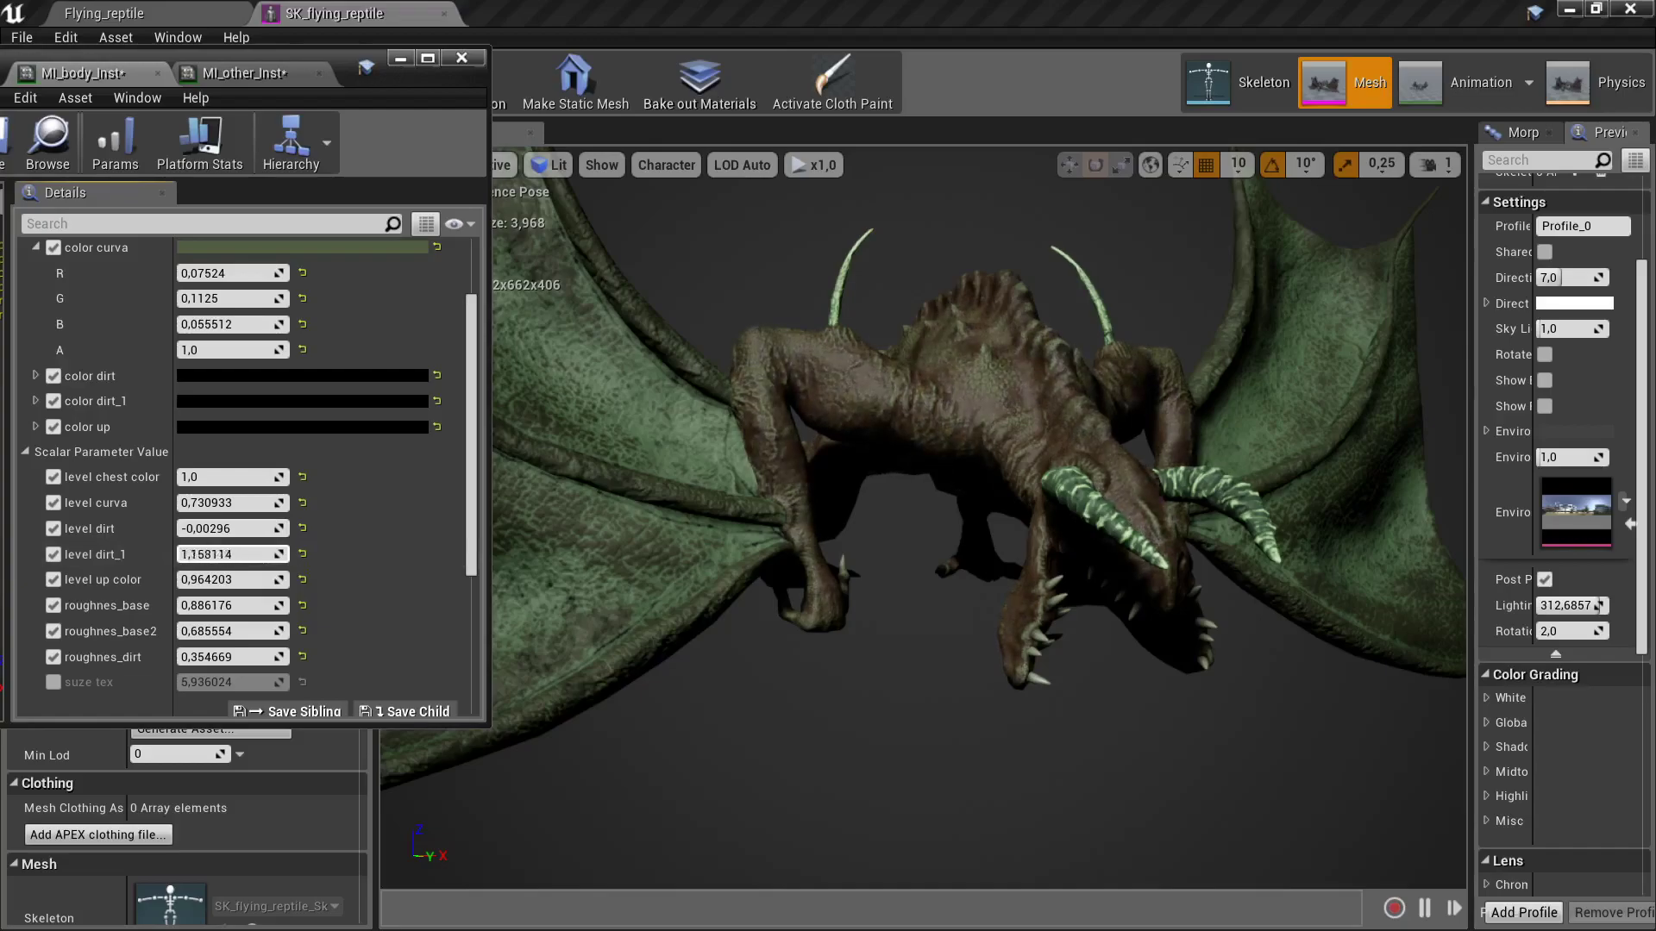
pyautogui.scroll(2, 250, 476)
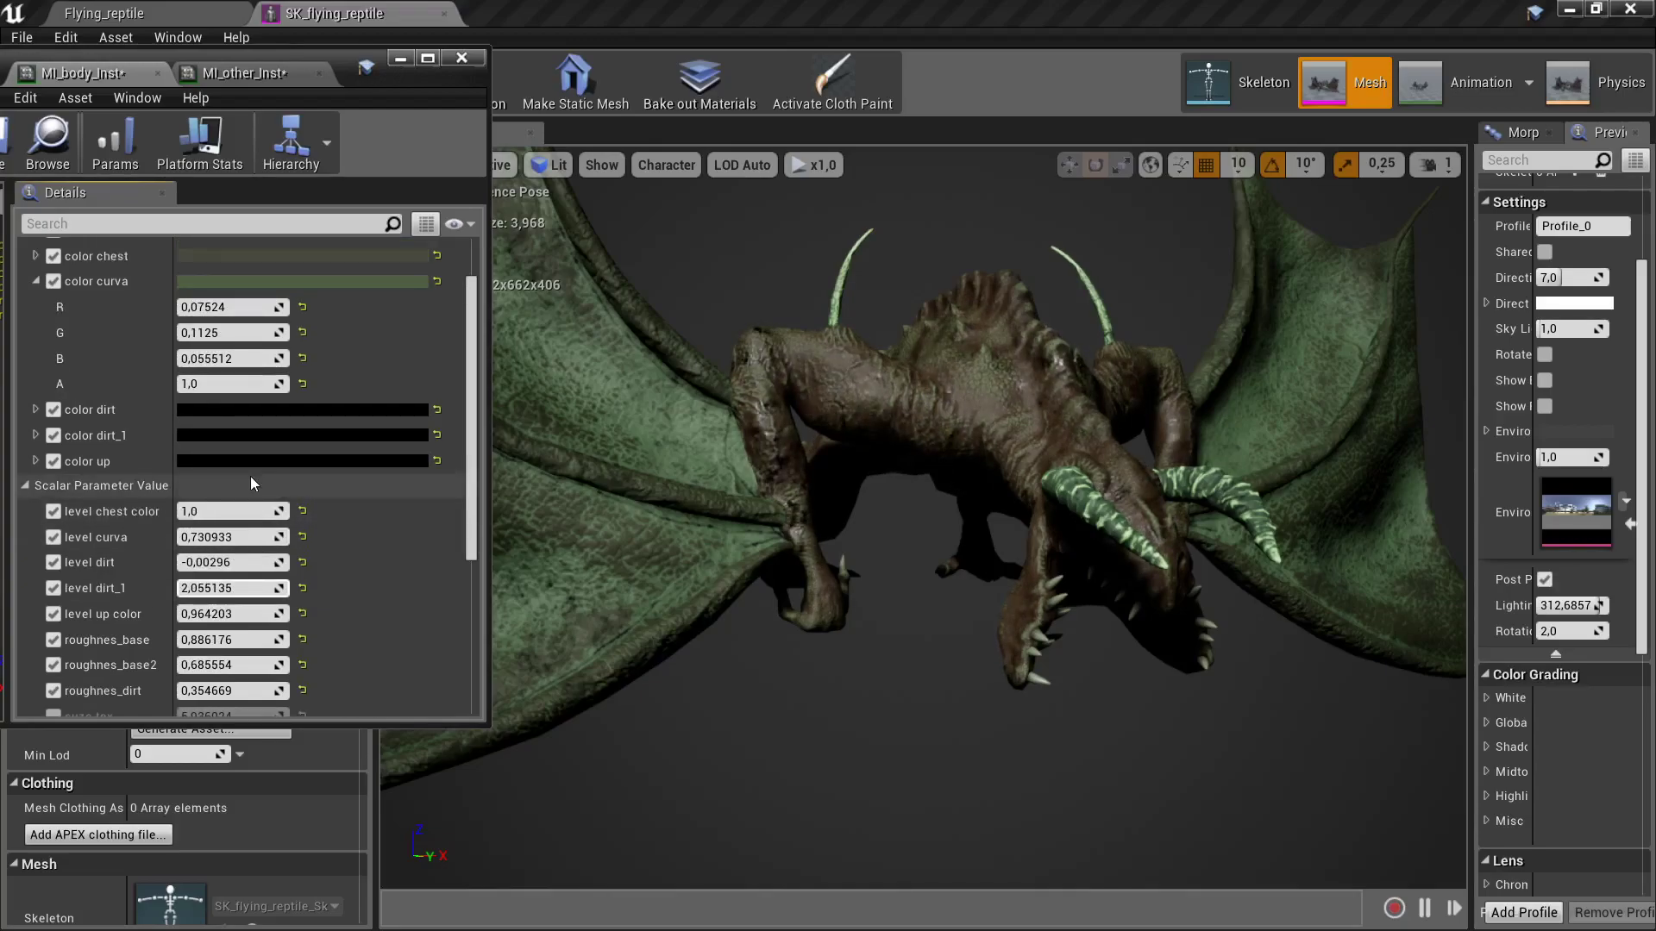
pyautogui.scroll(2, 248, 477)
# - Adjust the color base brightness and lighten color chest to pale cream
pyautogui.click(256, 297)
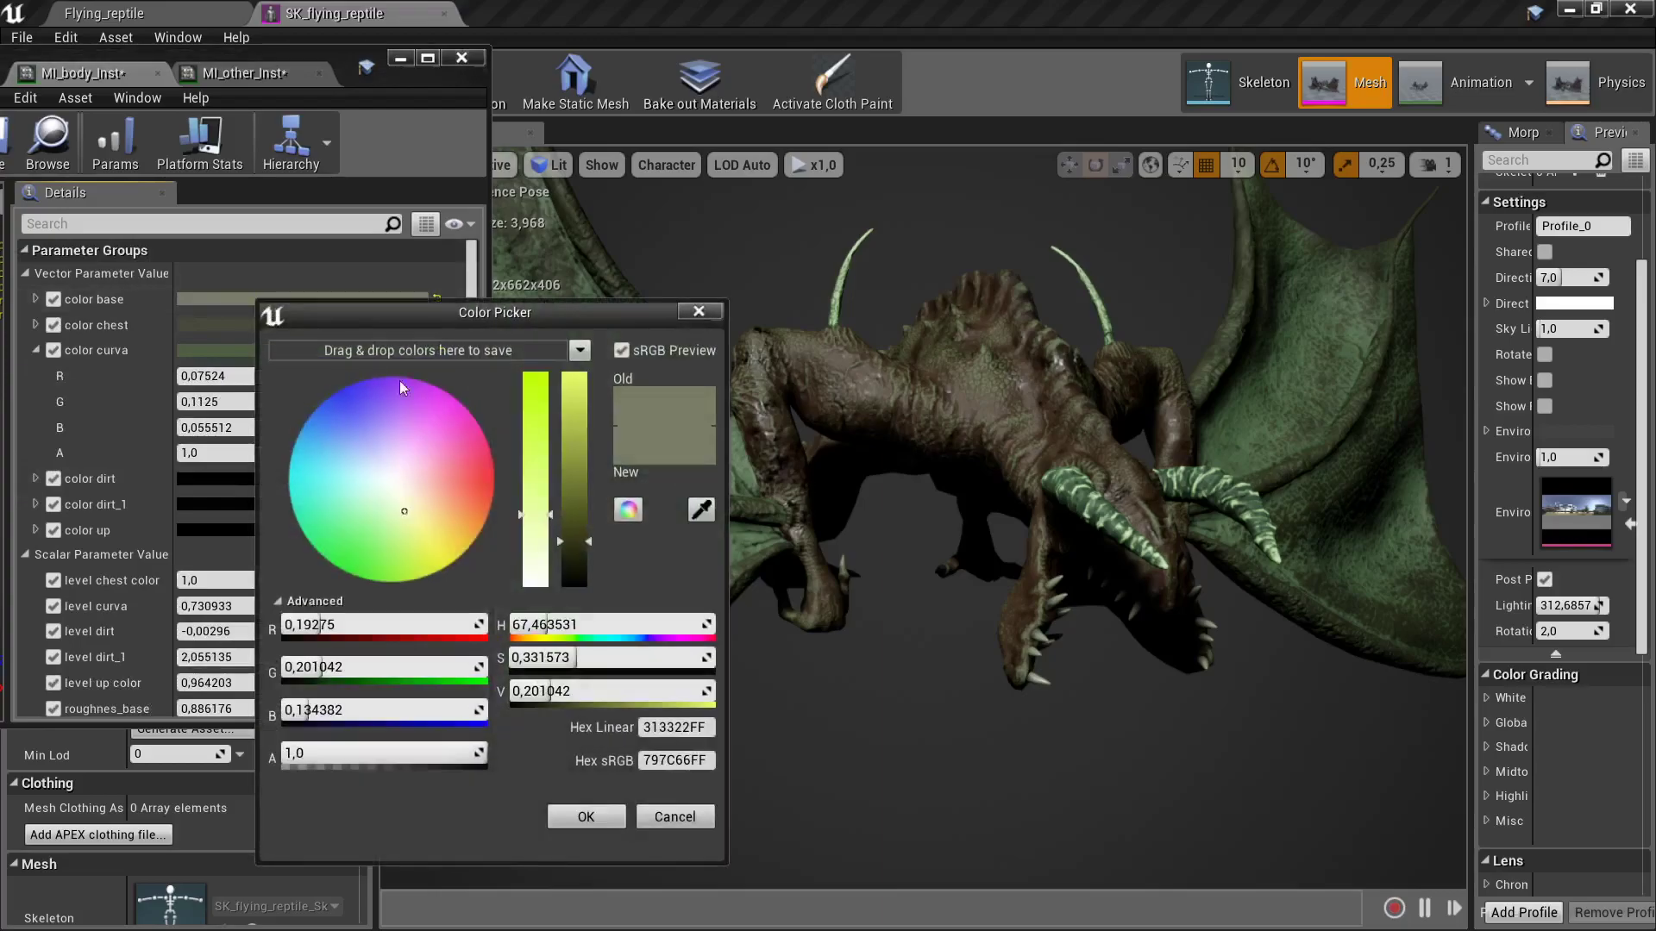
pyautogui.moveTo(569, 538)
pyautogui.mouseDown()
pyautogui.moveTo(570, 562)
pyautogui.moveTo(596, 553)
pyautogui.mouseUp()
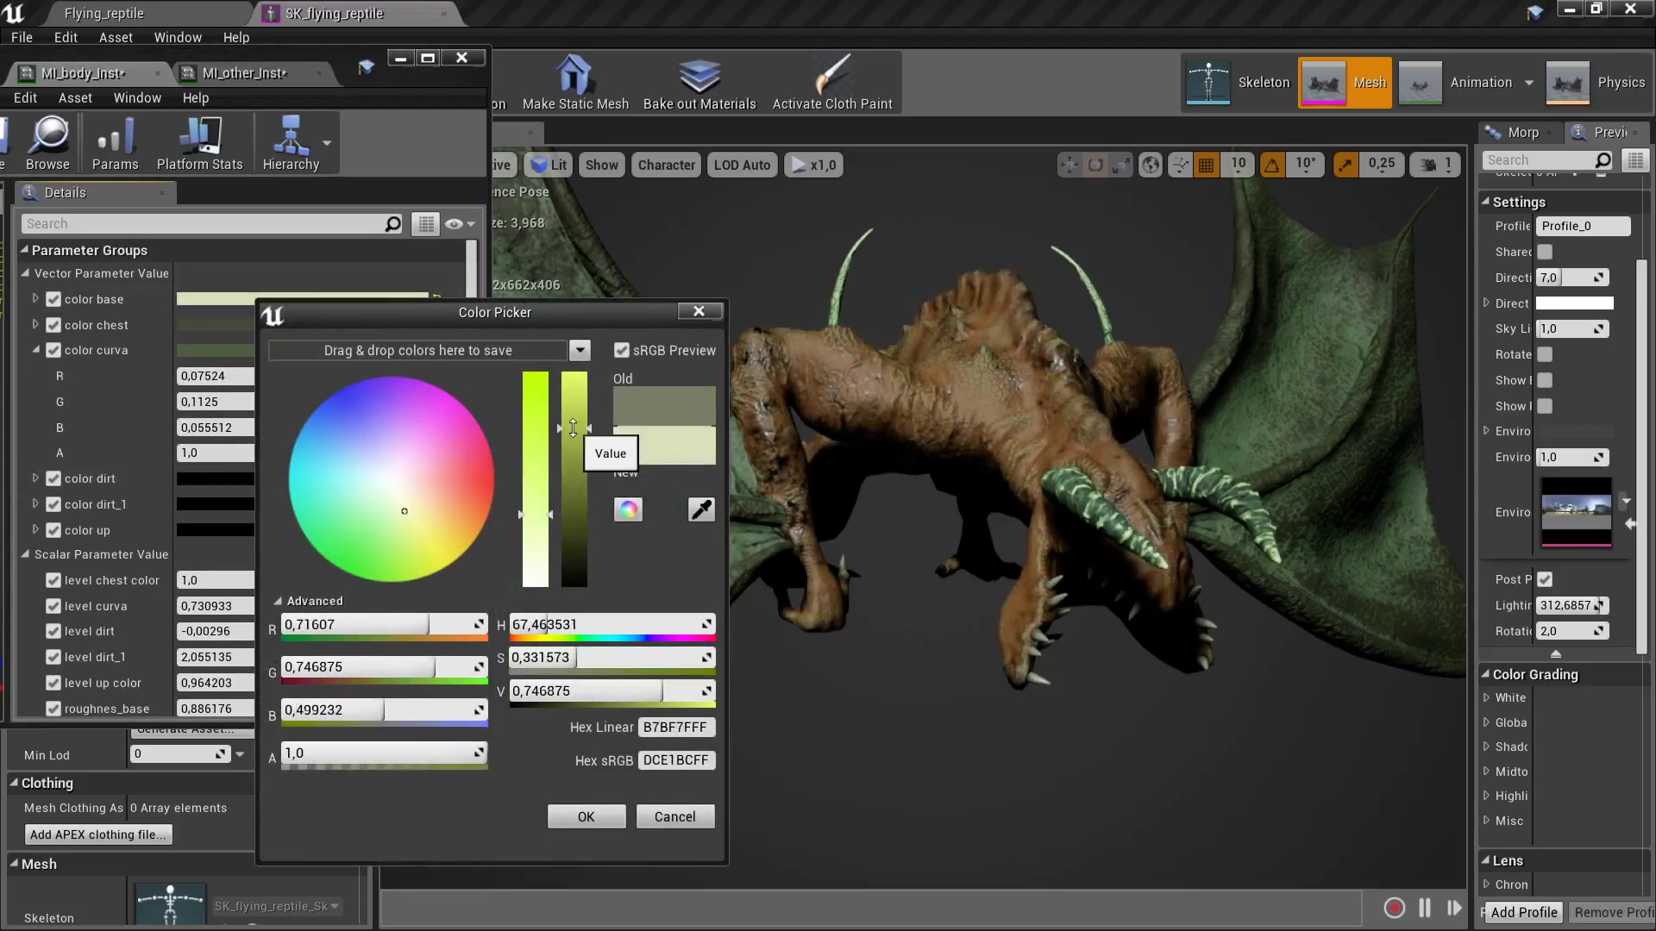
pyautogui.click(592, 816)
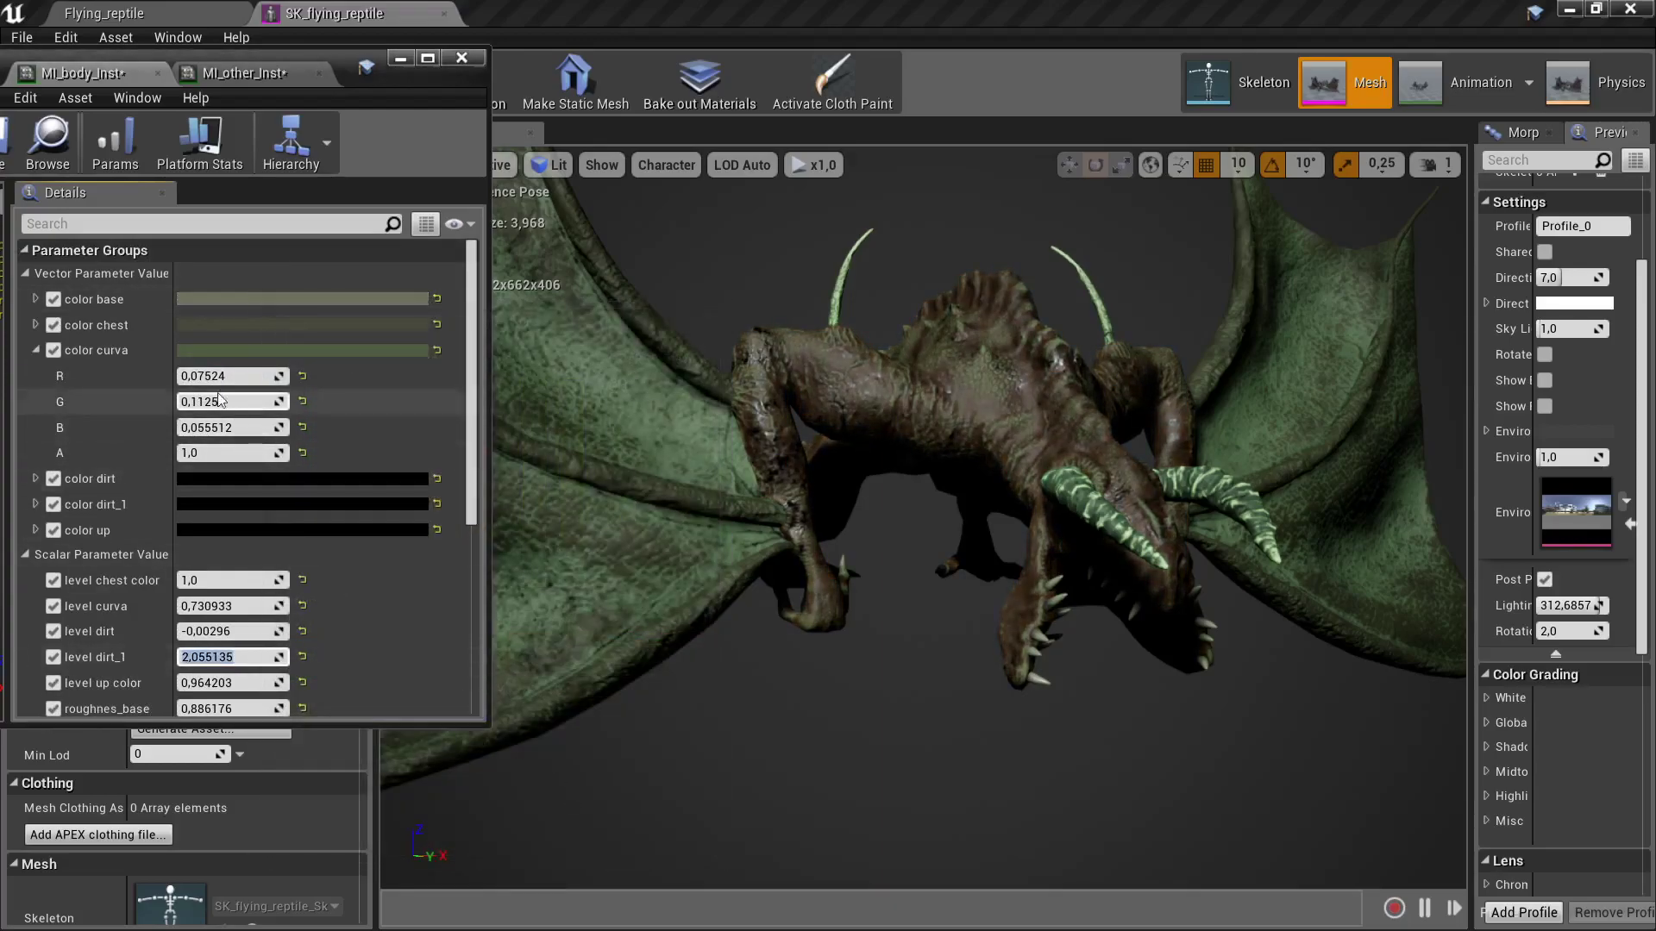
pyautogui.click(209, 324)
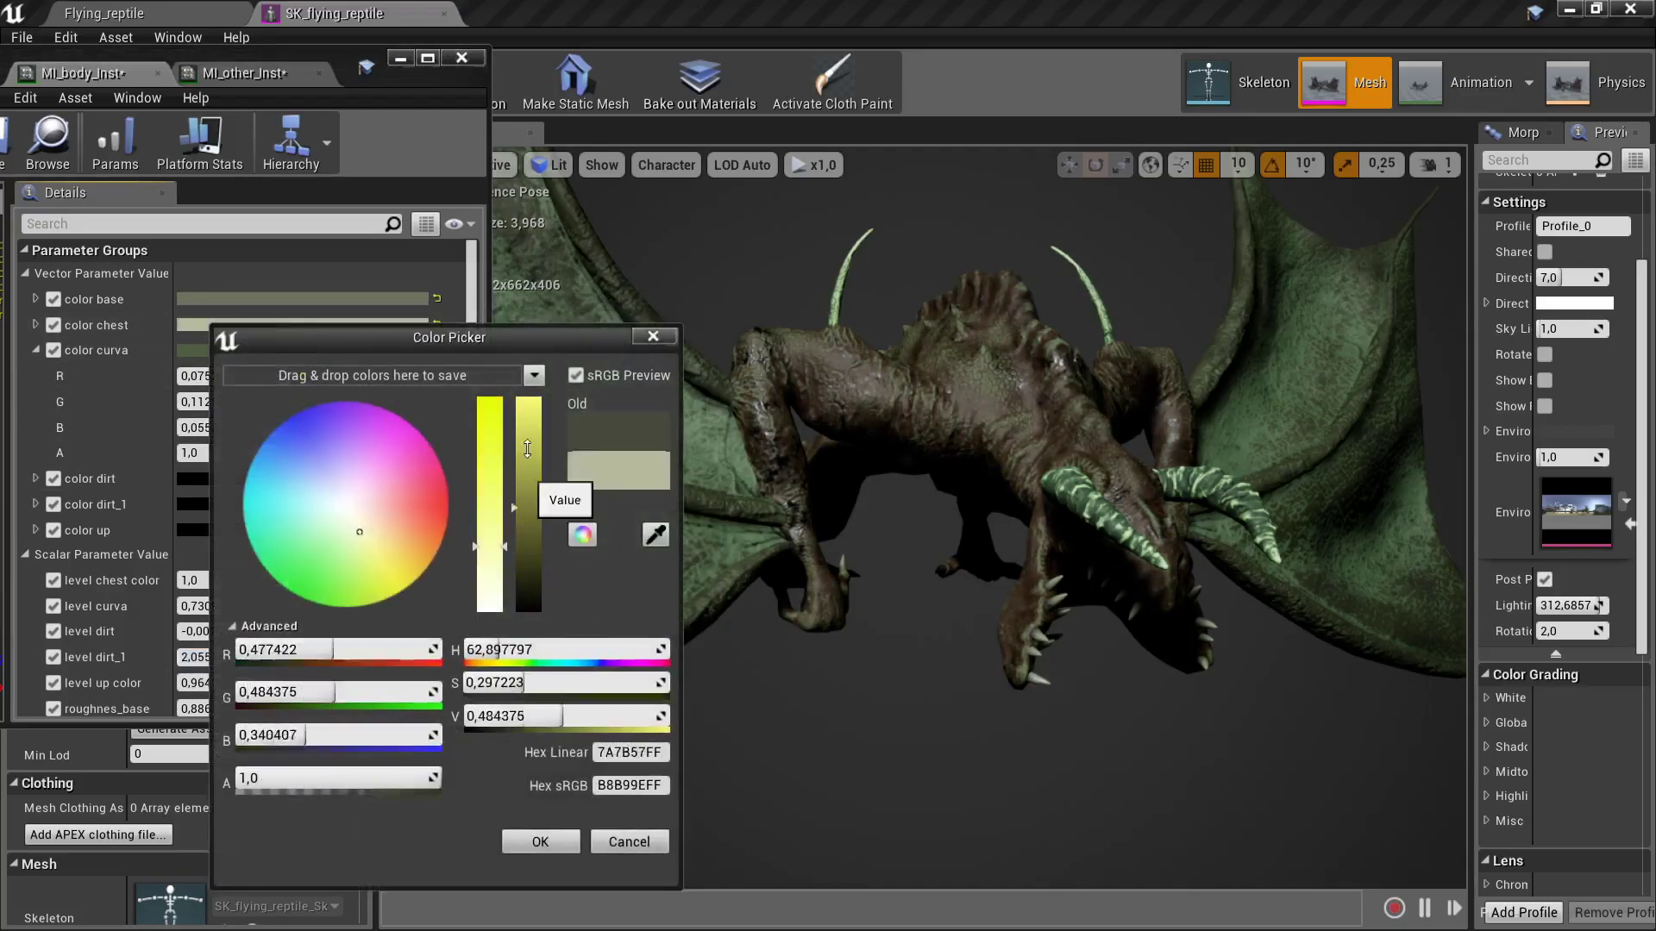
pyautogui.moveTo(569, 587); pyautogui.dragTo(569, 465)
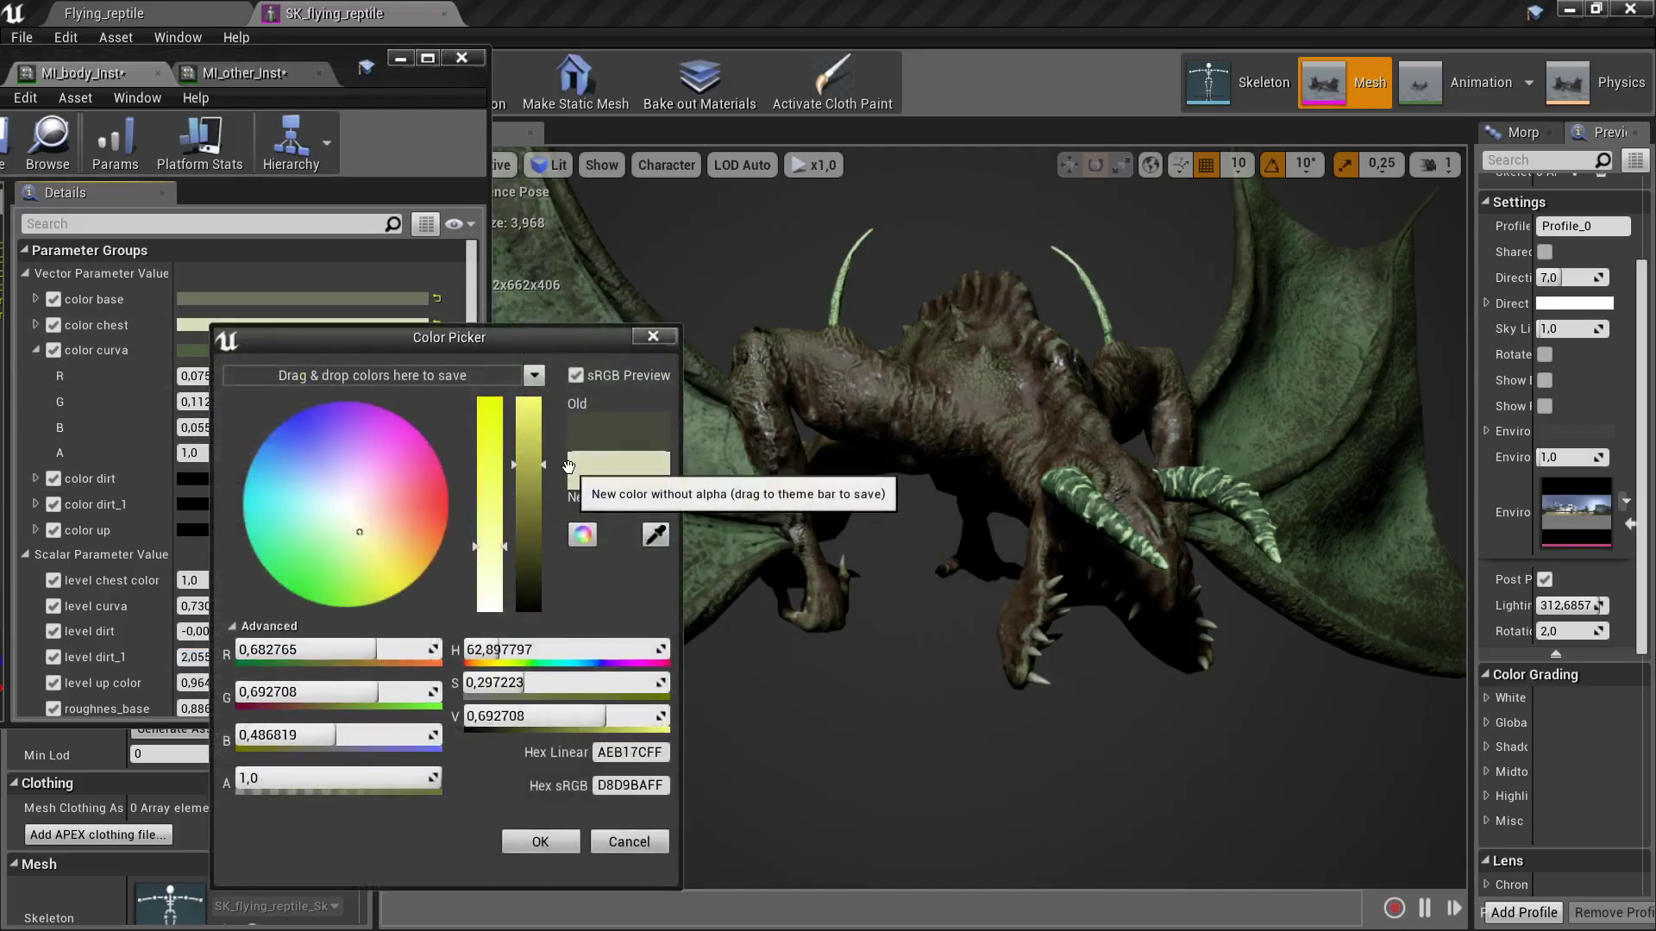
pyautogui.click(556, 842)
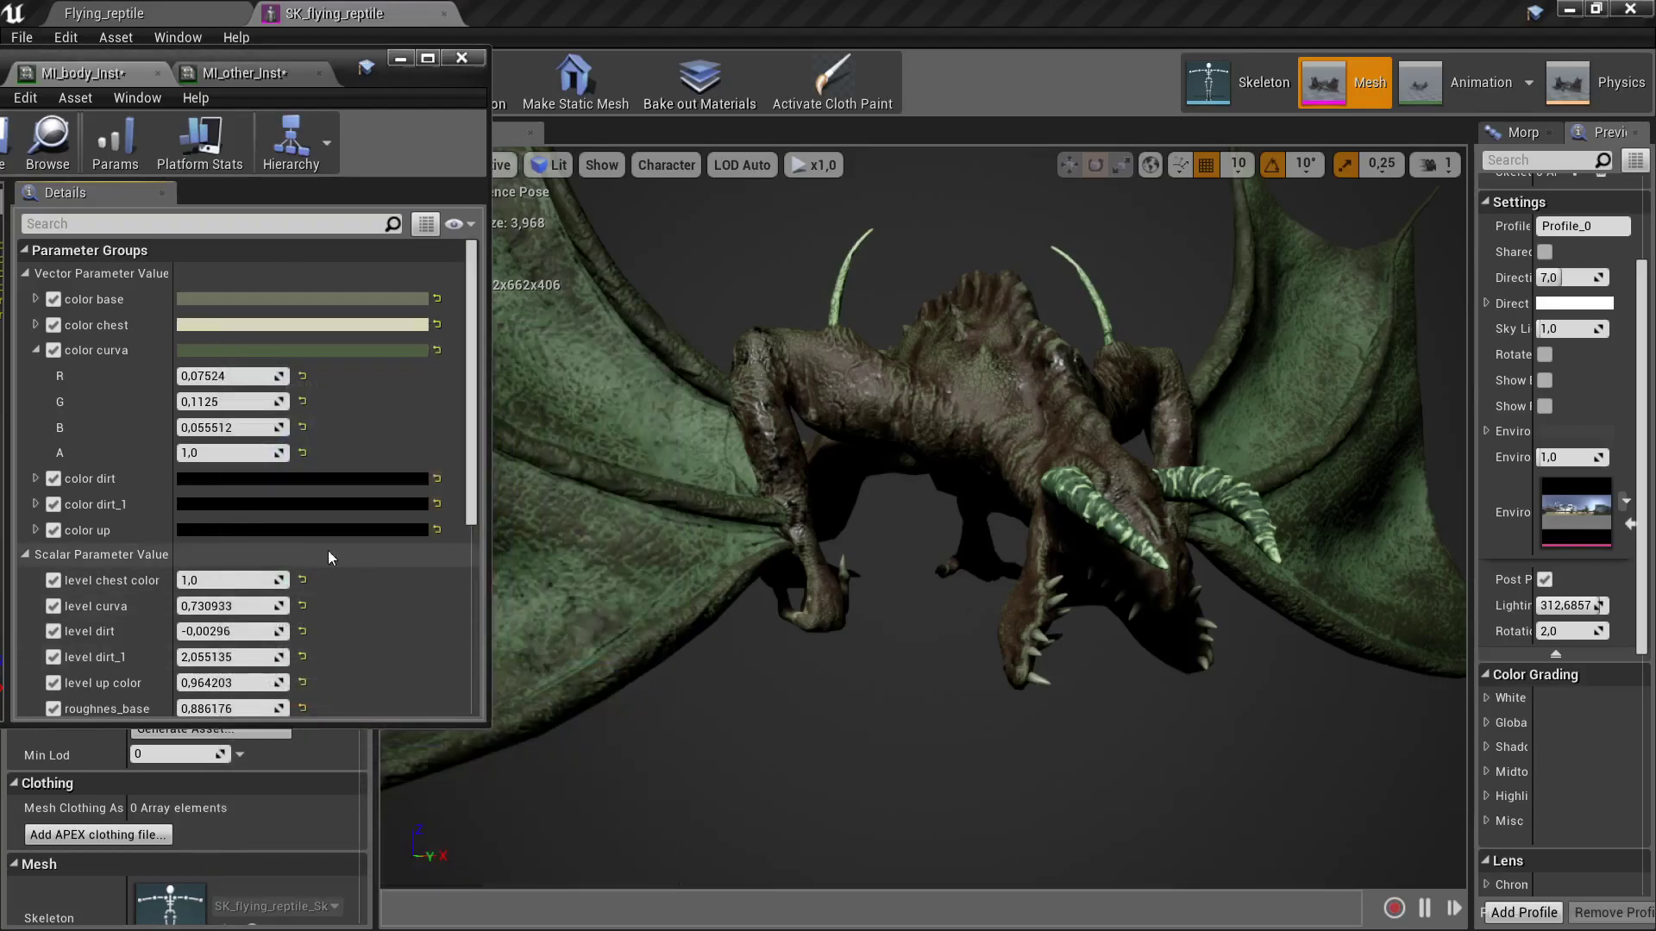
# - Try a grey color dirt_1, then discard the change
pyautogui.scroll(-2, 293, 536)
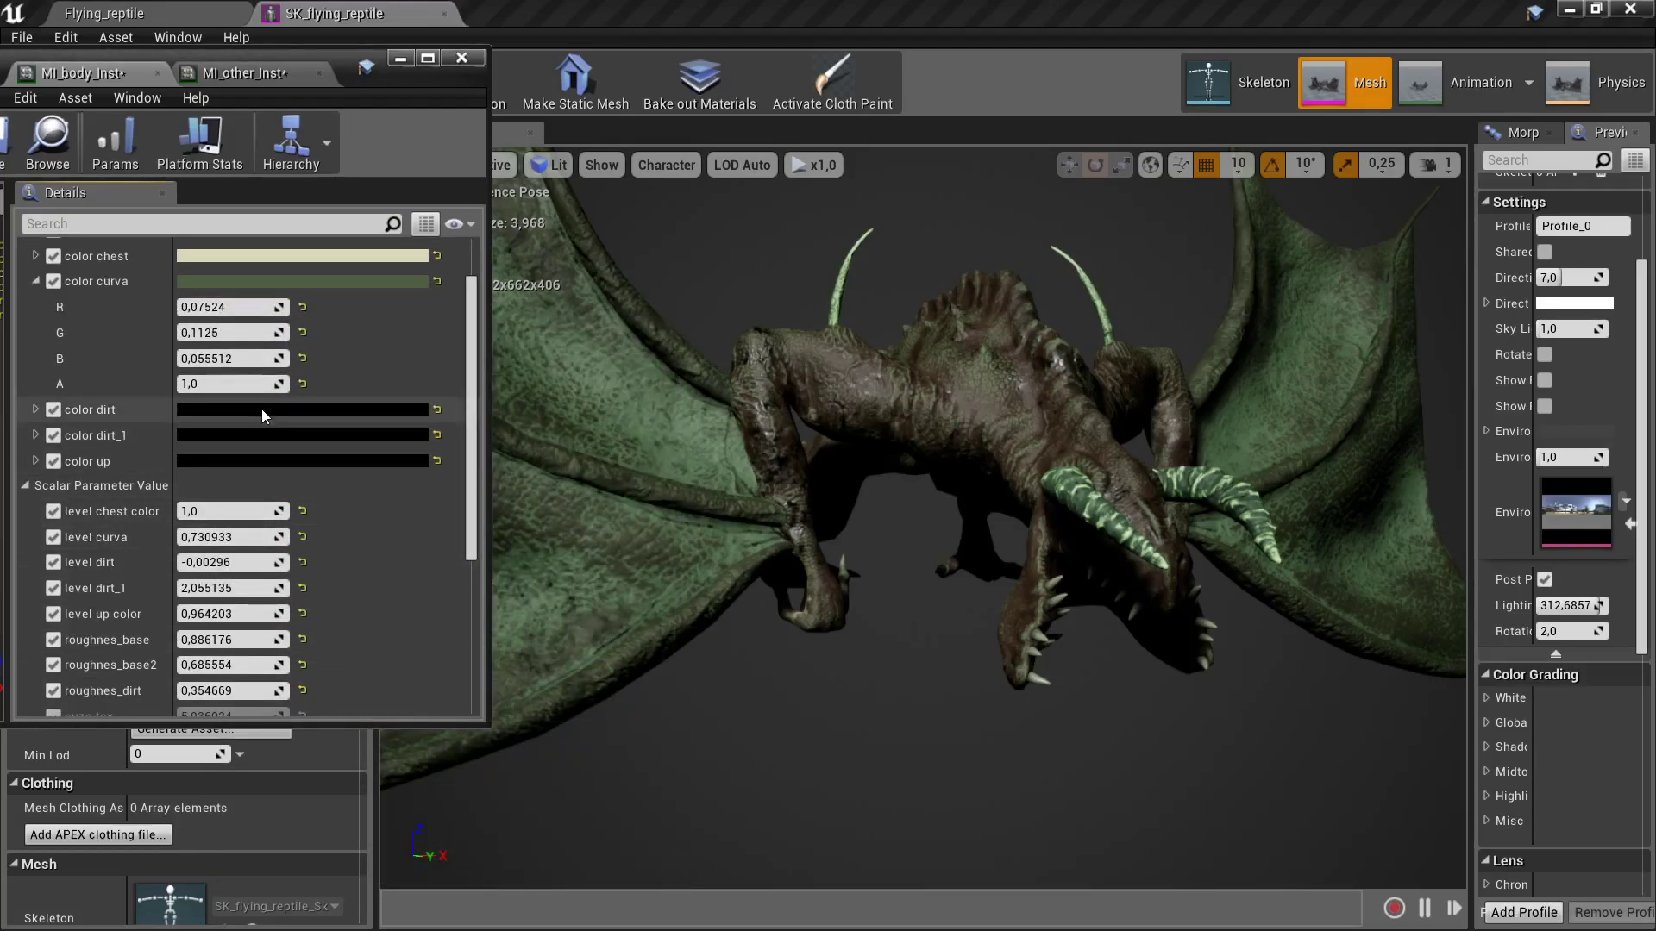
pyautogui.click(258, 437)
pyautogui.moveTo(578, 638)
pyautogui.mouseDown()
pyautogui.moveTo(579, 516)
pyautogui.moveTo(578, 619)
pyautogui.mouseUp()
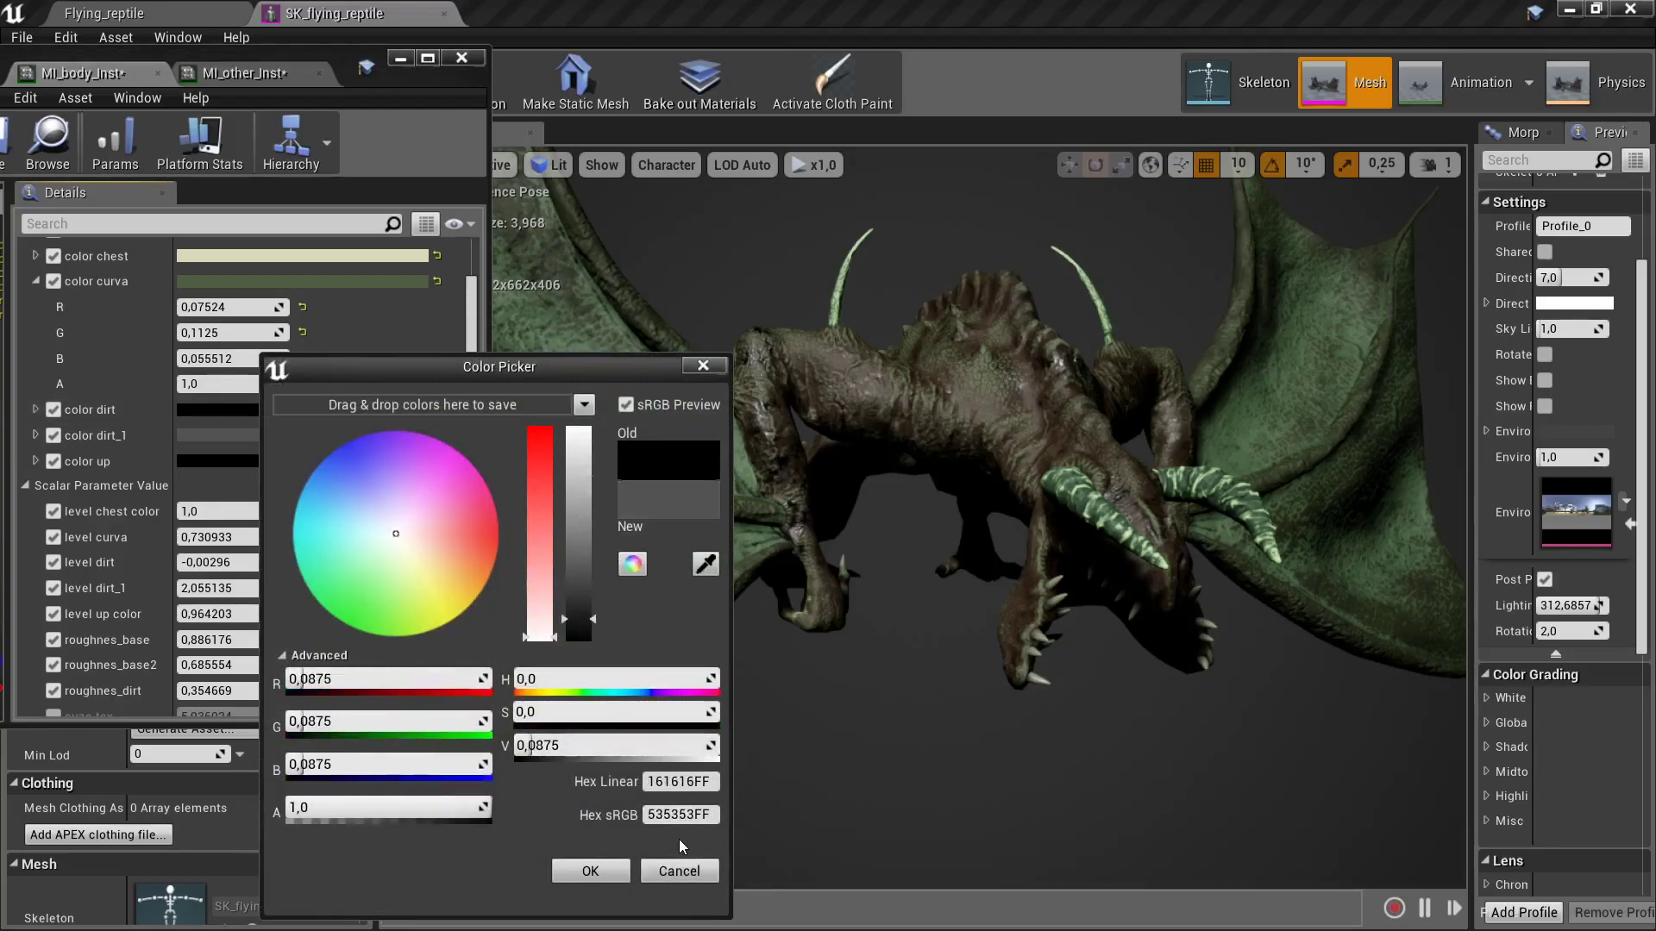
pyautogui.click(679, 870)
# - Make color up a dark olive green (sRGB 4B7321)
pyautogui.scroll(-2, 319, 530)
pyautogui.click(300, 391)
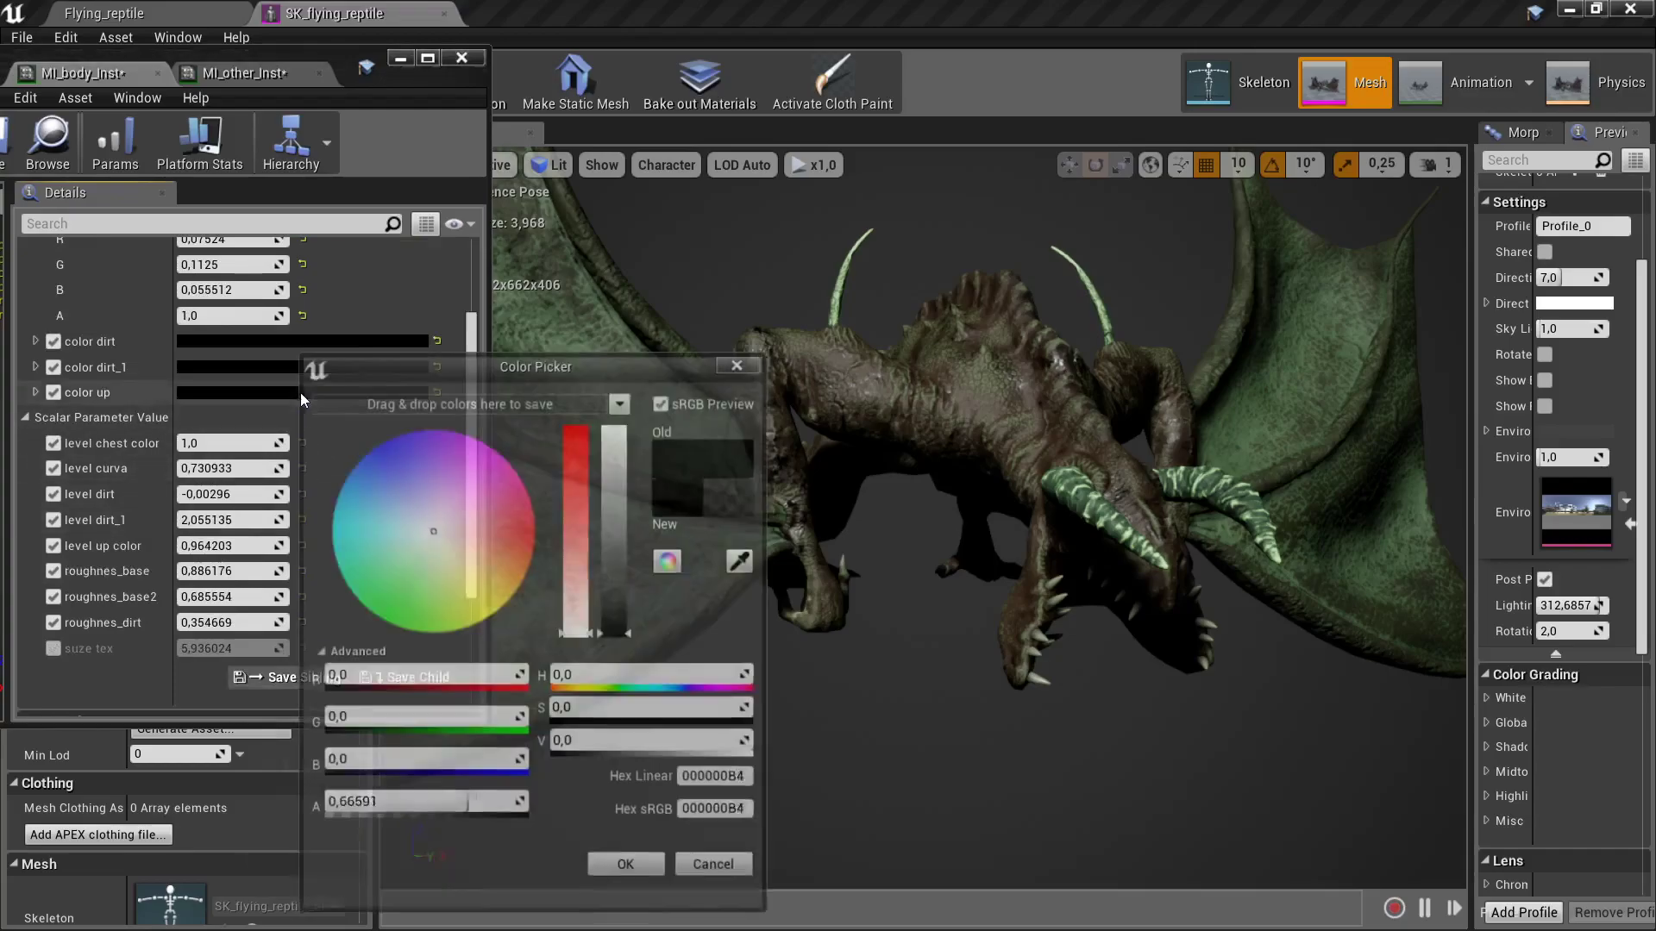
pyautogui.moveTo(618, 633); pyautogui.dragTo(617, 491)
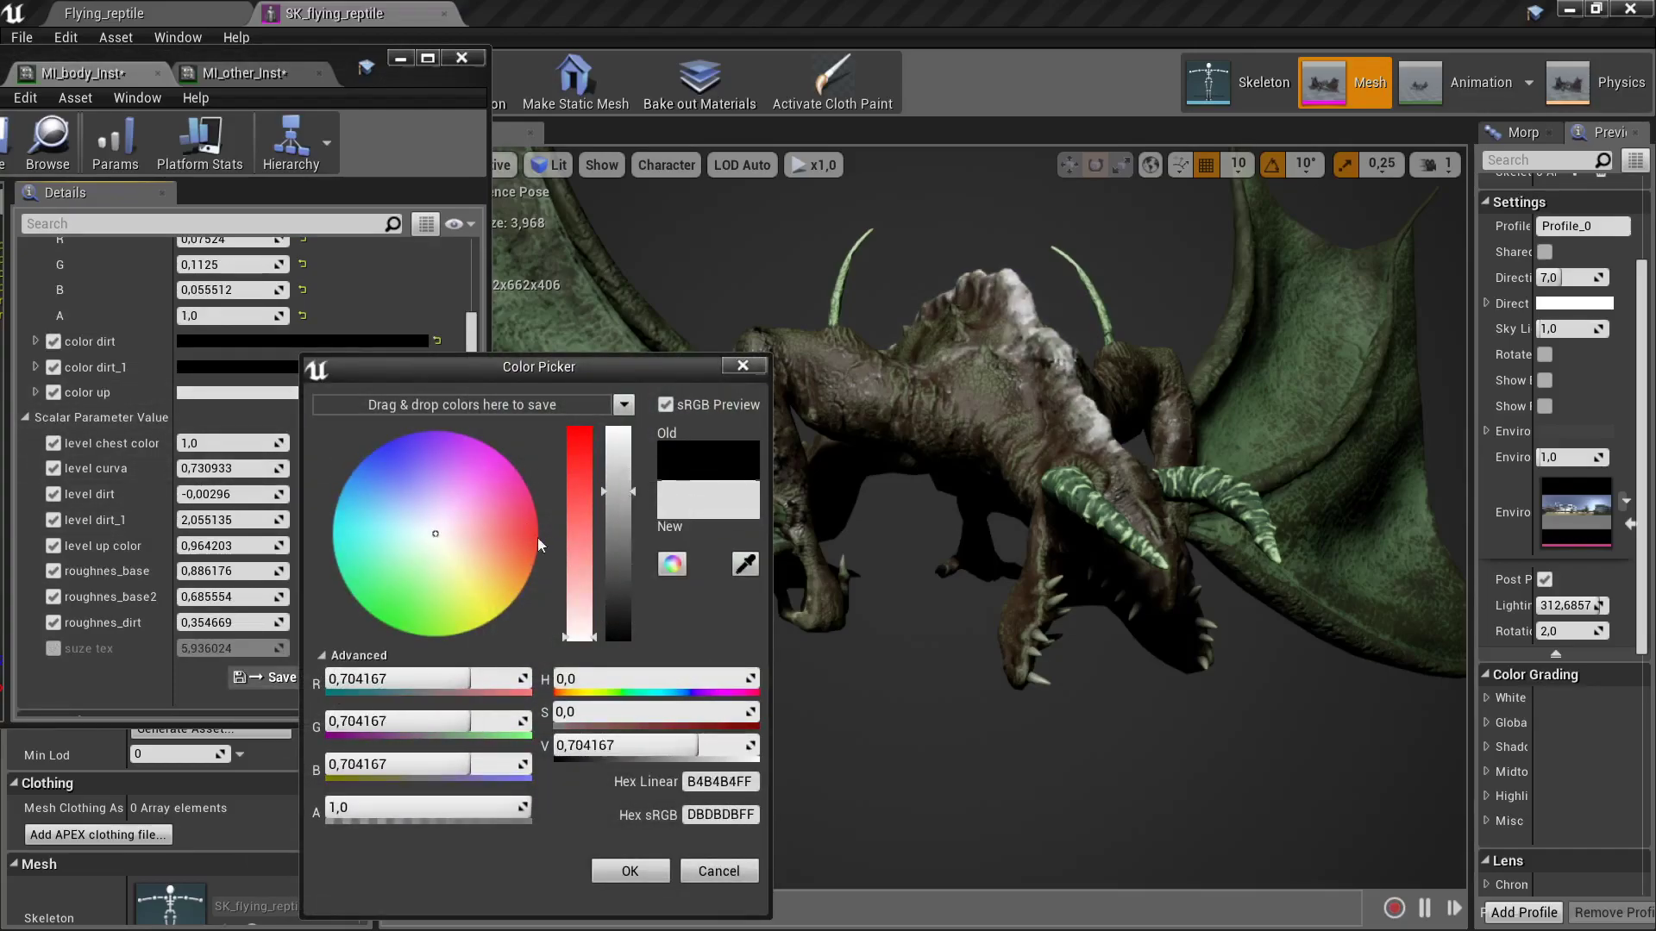
pyautogui.moveTo(435, 556); pyautogui.dragTo(421, 628)
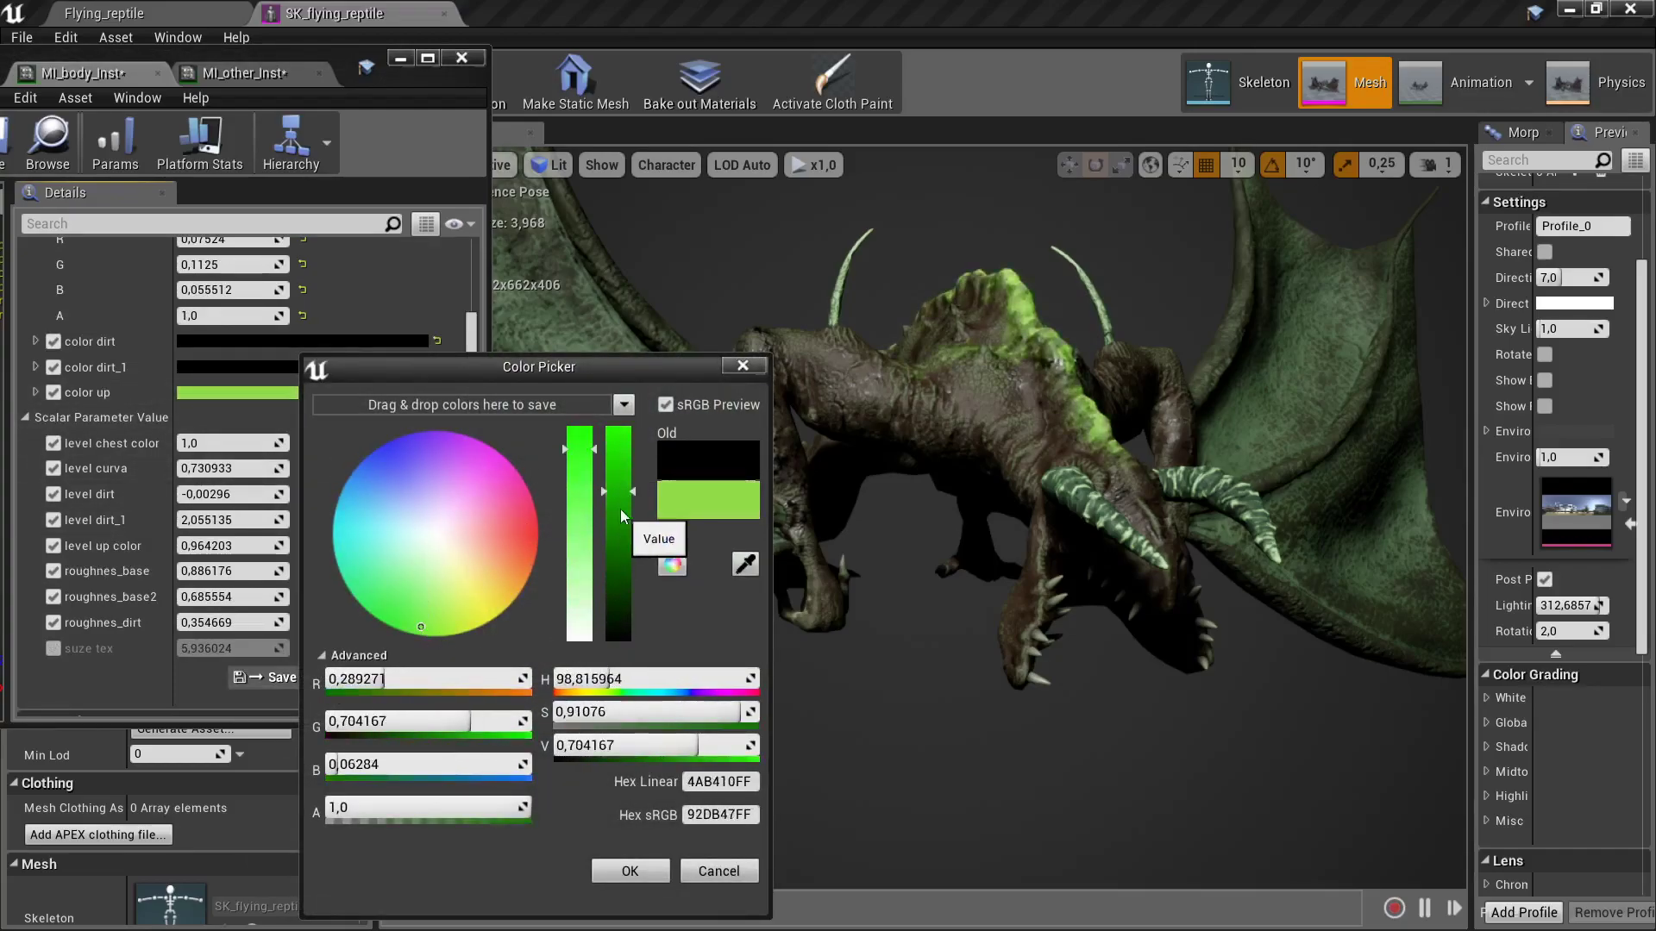
pyautogui.moveTo(621, 516); pyautogui.dragTo(603, 601)
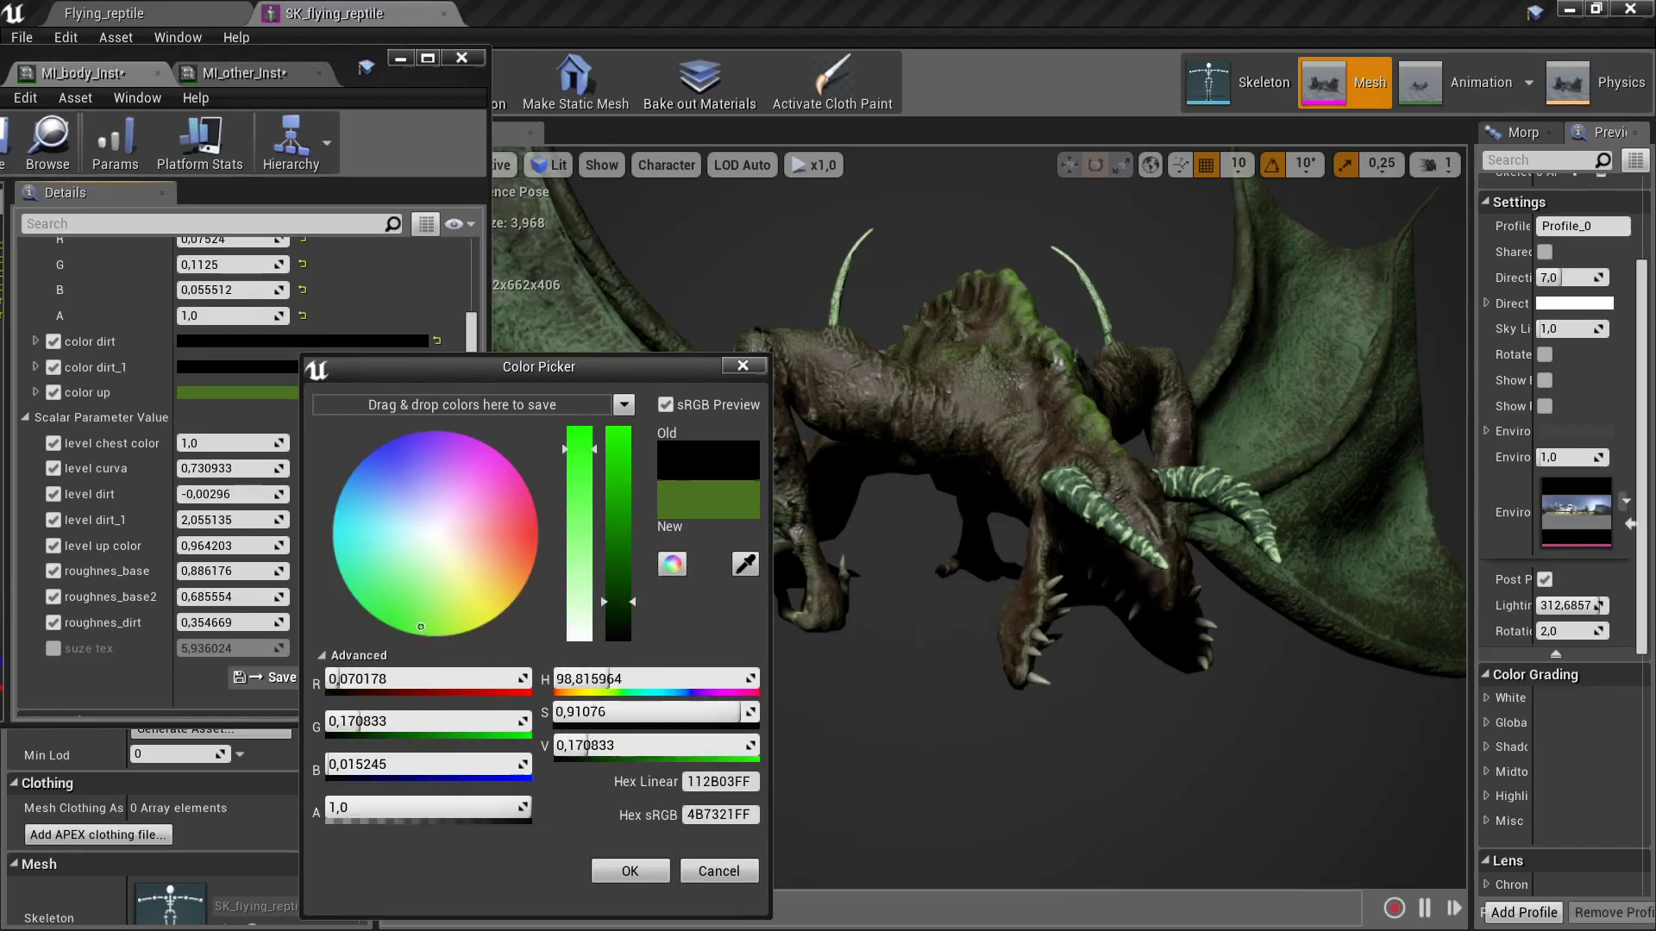
pyautogui.click(630, 872)
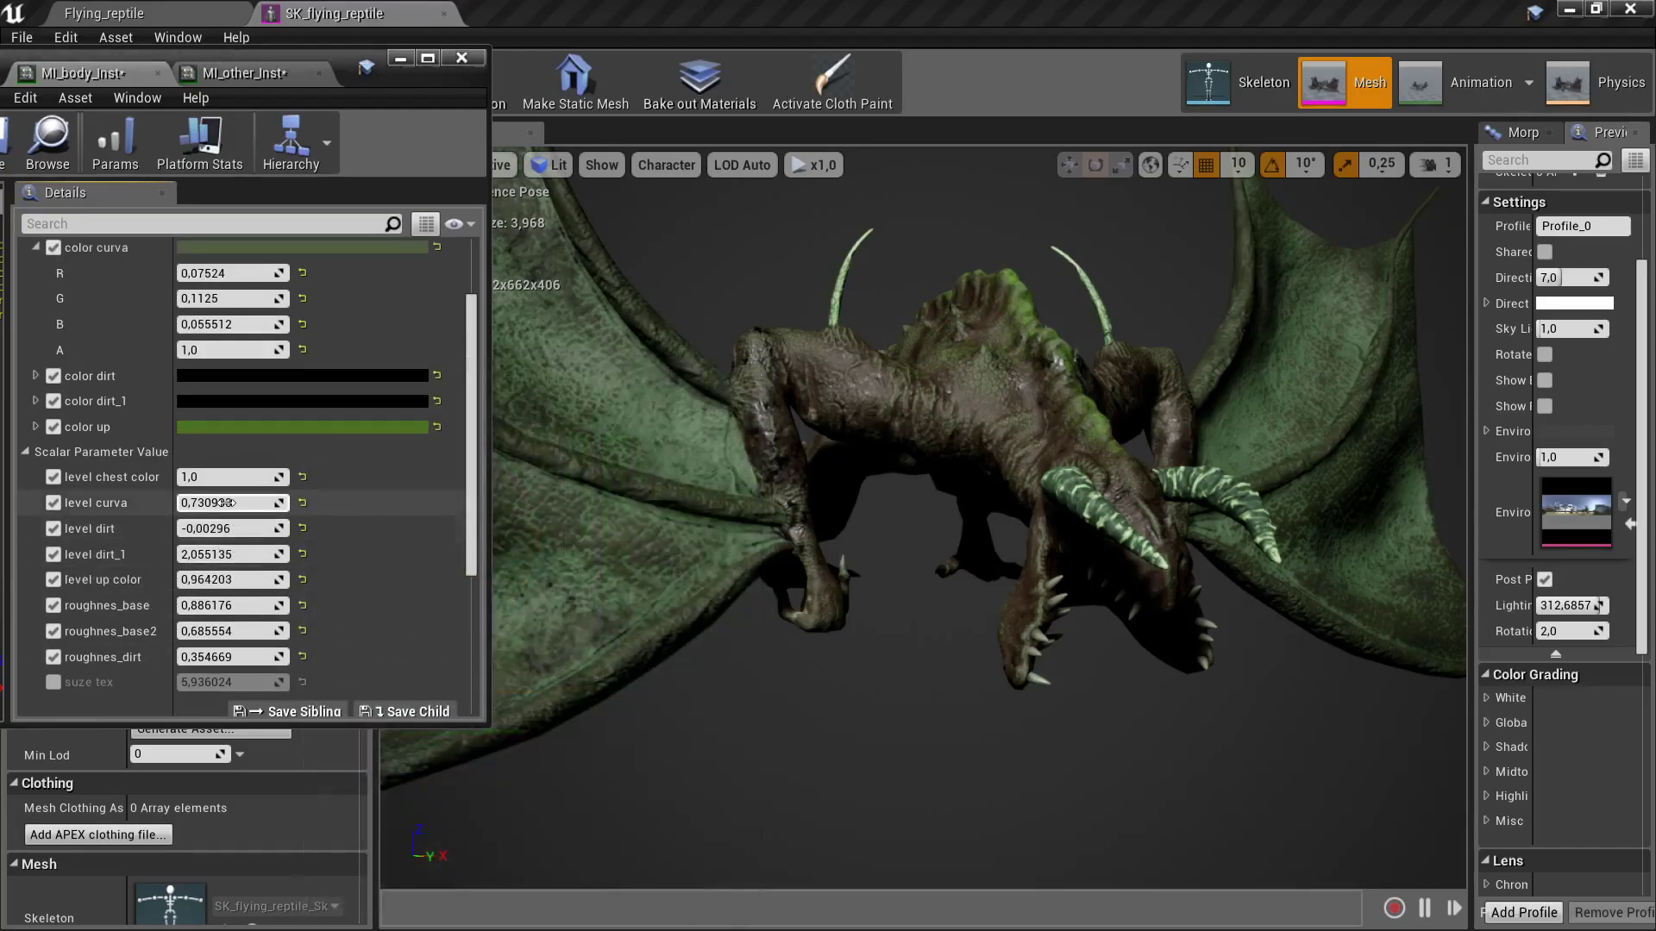
# - Tune the level curva value and raise level up color on the body material
pyautogui.moveTo(223, 502)
pyautogui.mouseDown()
pyautogui.moveTo(198, 503)
pyautogui.moveTo(259, 502)
pyautogui.mouseUp()
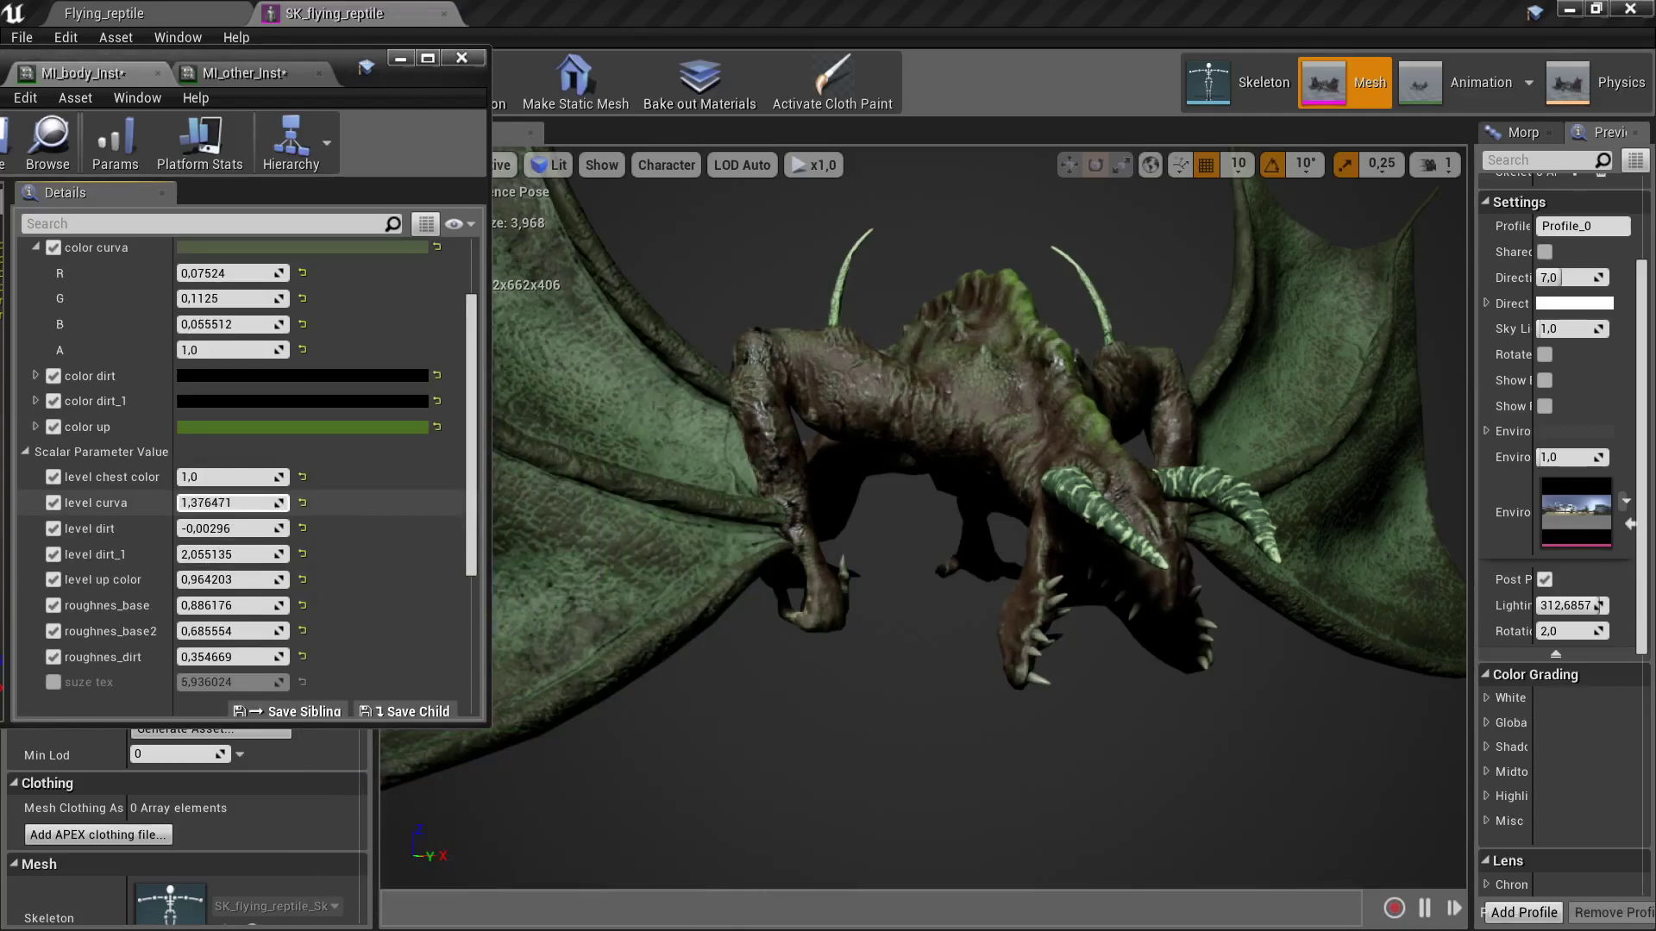
pyautogui.moveTo(914, 561)
pyautogui.mouseDown()
pyautogui.moveTo(940, 609)
pyautogui.moveTo(941, 561)
pyautogui.moveTo(914, 551)
pyautogui.mouseUp()
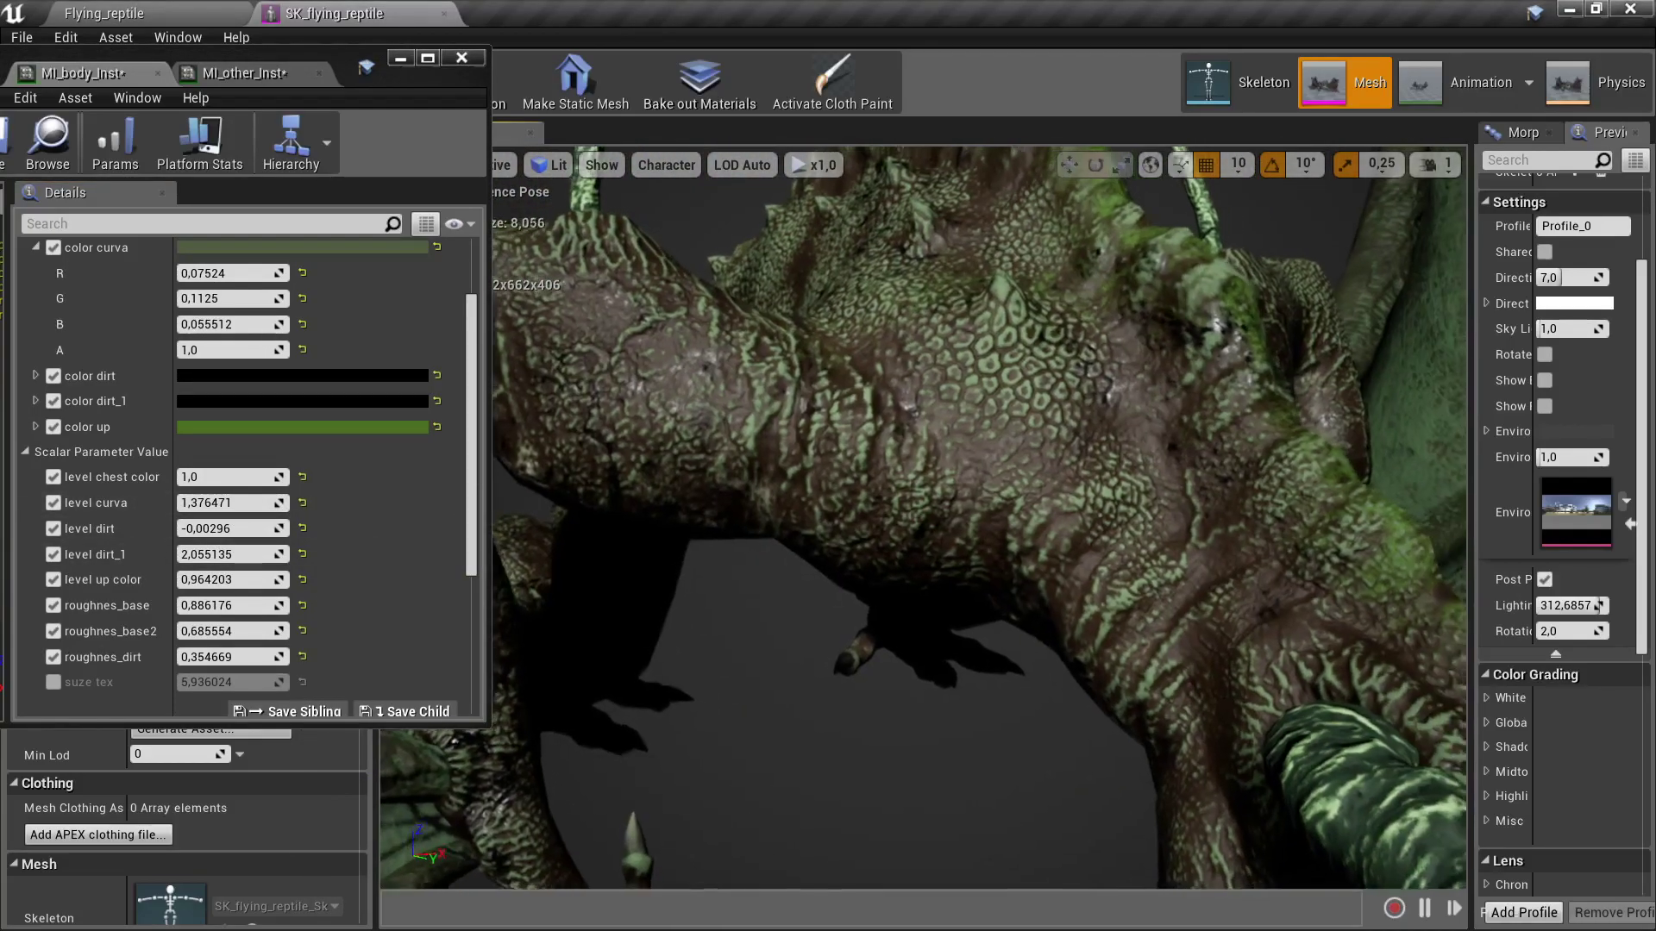
pyautogui.moveTo(229, 503)
pyautogui.mouseDown()
pyautogui.moveTo(200, 503)
pyautogui.moveTo(226, 502)
pyautogui.mouseUp()
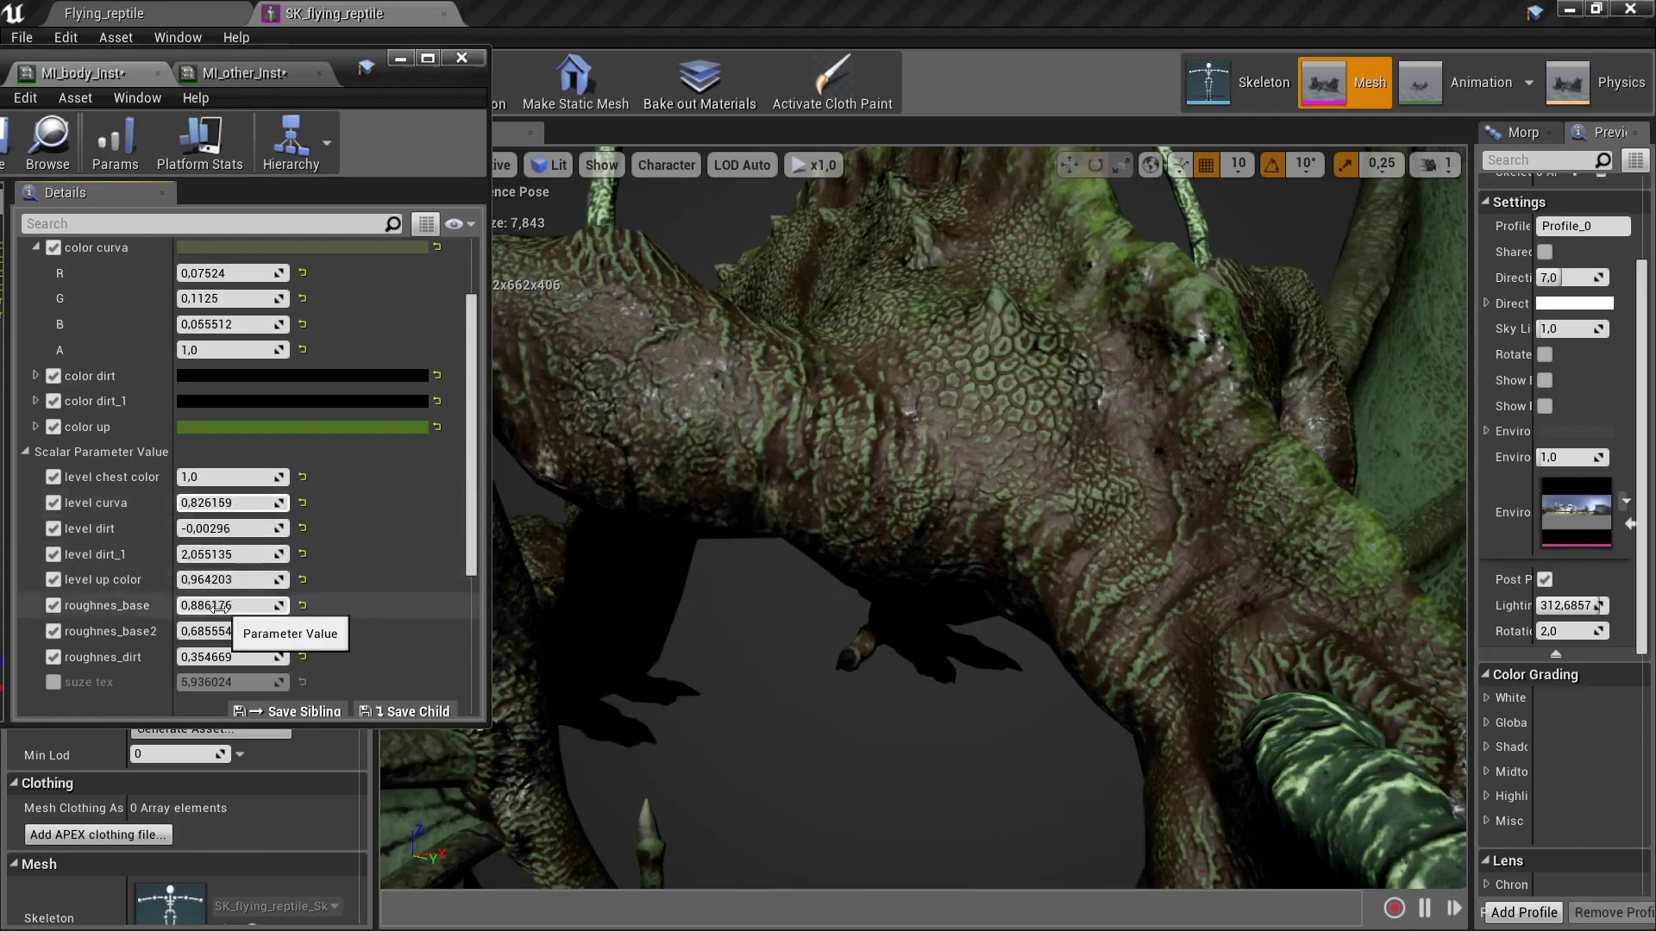
pyautogui.moveTo(220, 579); pyautogui.dragTo(241, 579)
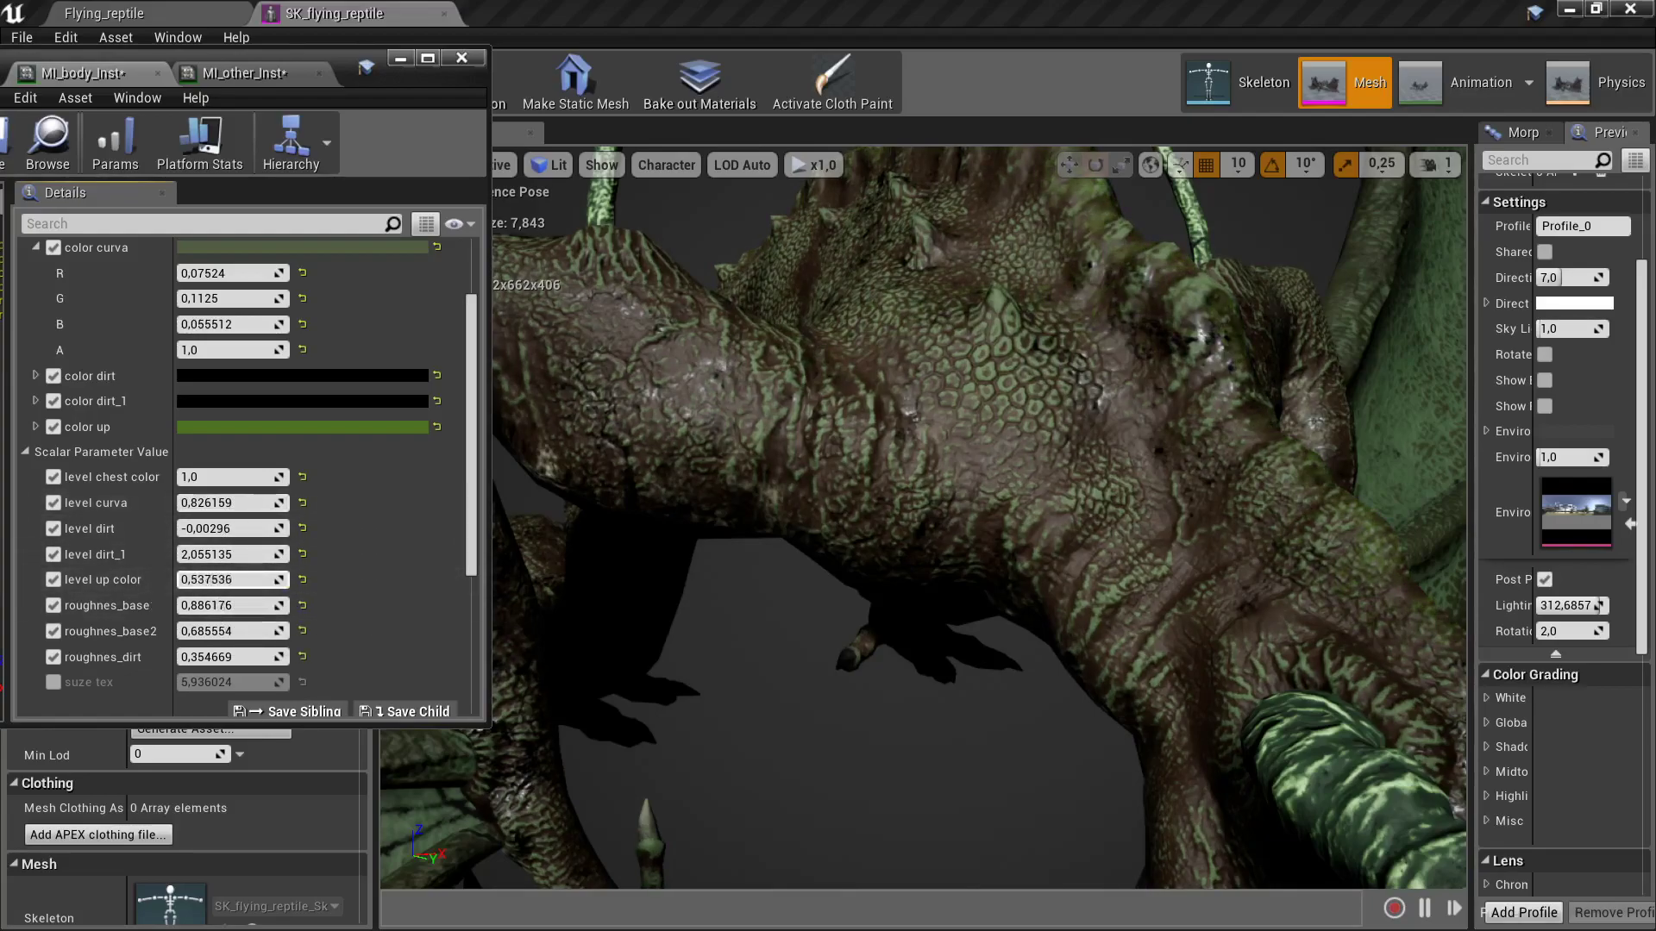
# - Enable the suze tex override and set it to 7,354646
pyautogui.click(54, 682)
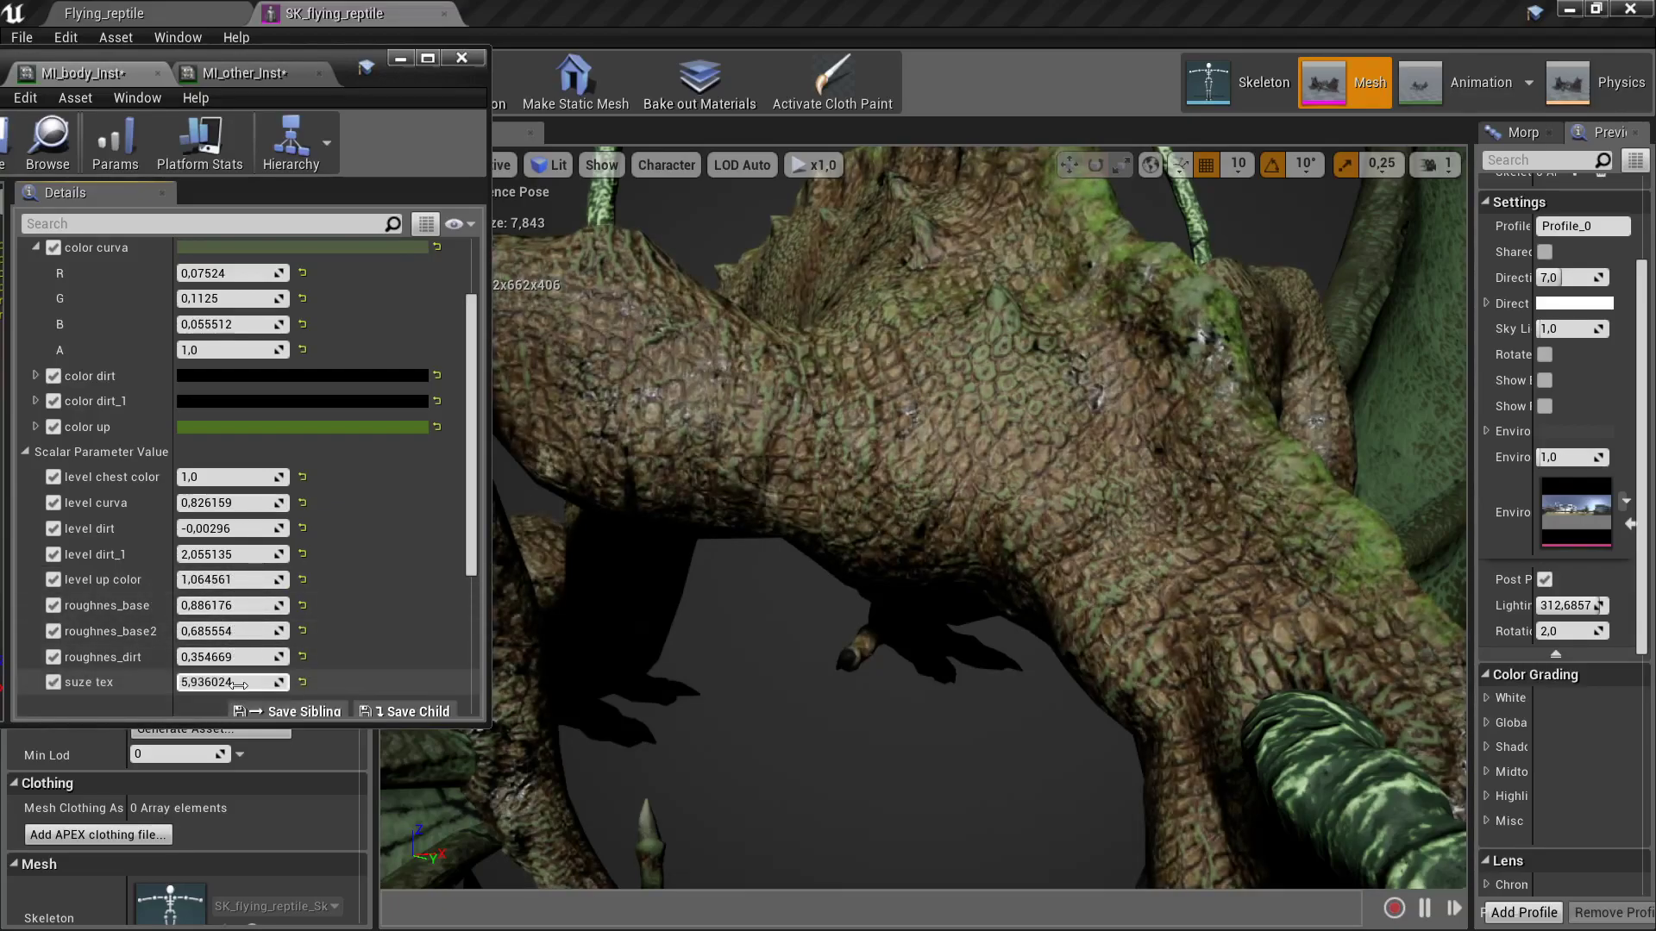
pyautogui.moveTo(238, 684)
pyautogui.mouseDown()
pyautogui.moveTo(207, 684)
pyautogui.moveTo(276, 682)
pyautogui.mouseUp()
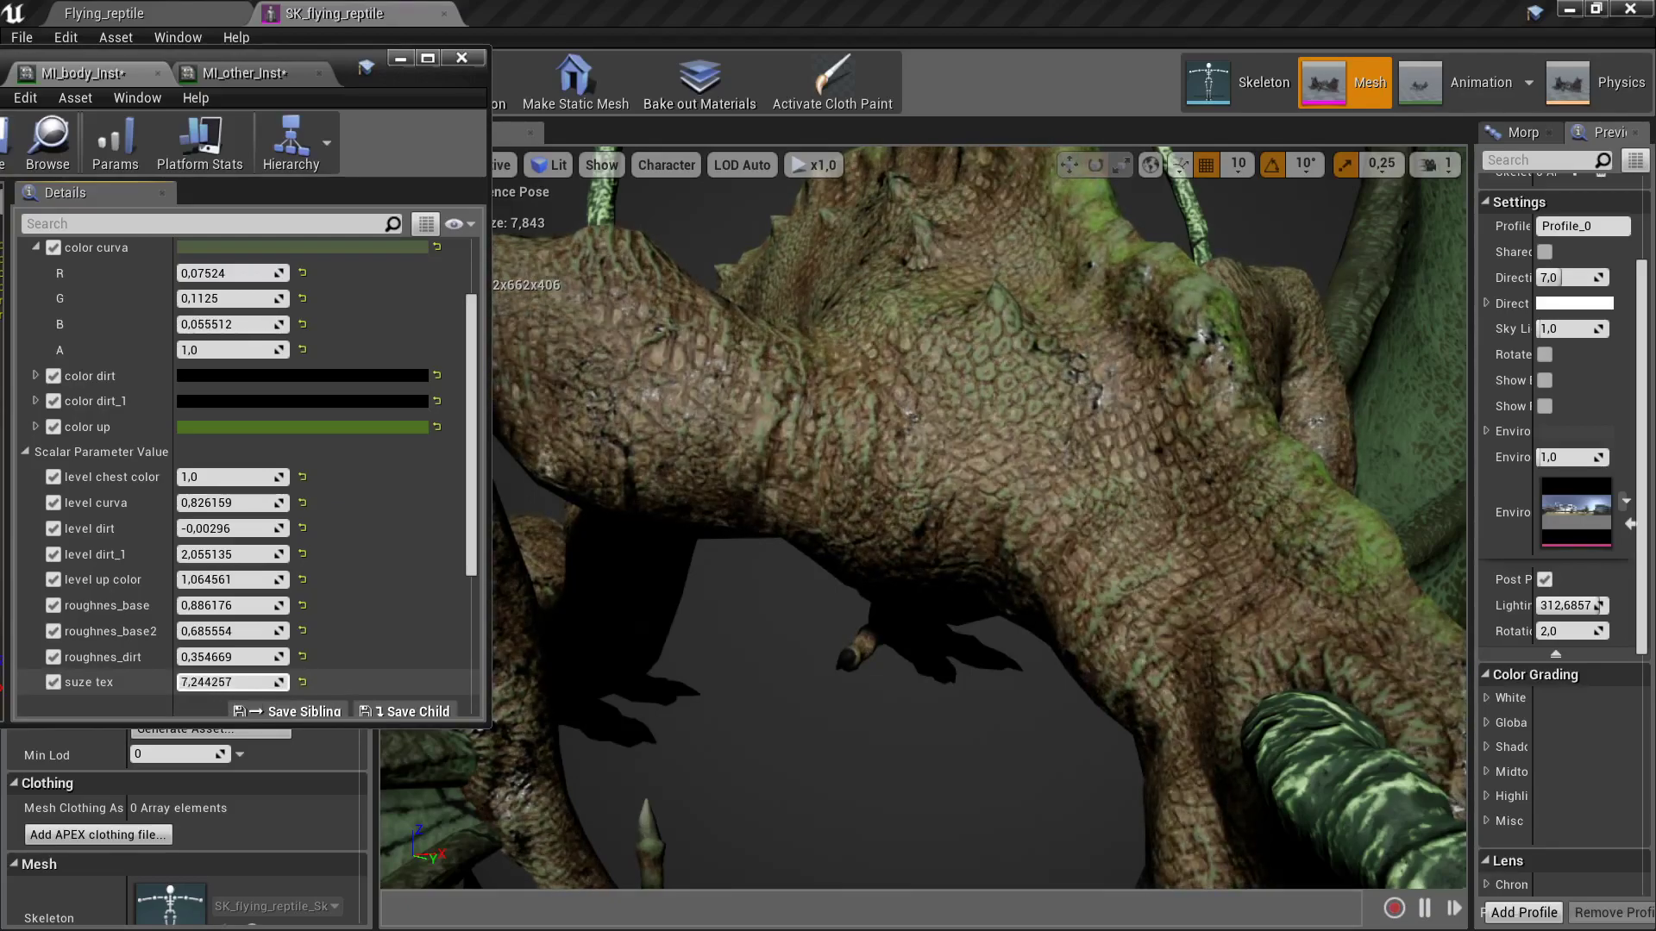
pyautogui.moveTo(276, 682); pyautogui.dragTo(281, 682)
pyautogui.moveTo(888, 621)
pyautogui.mouseDown()
pyautogui.moveTo(914, 655)
pyautogui.moveTo(908, 614)
pyautogui.mouseUp()
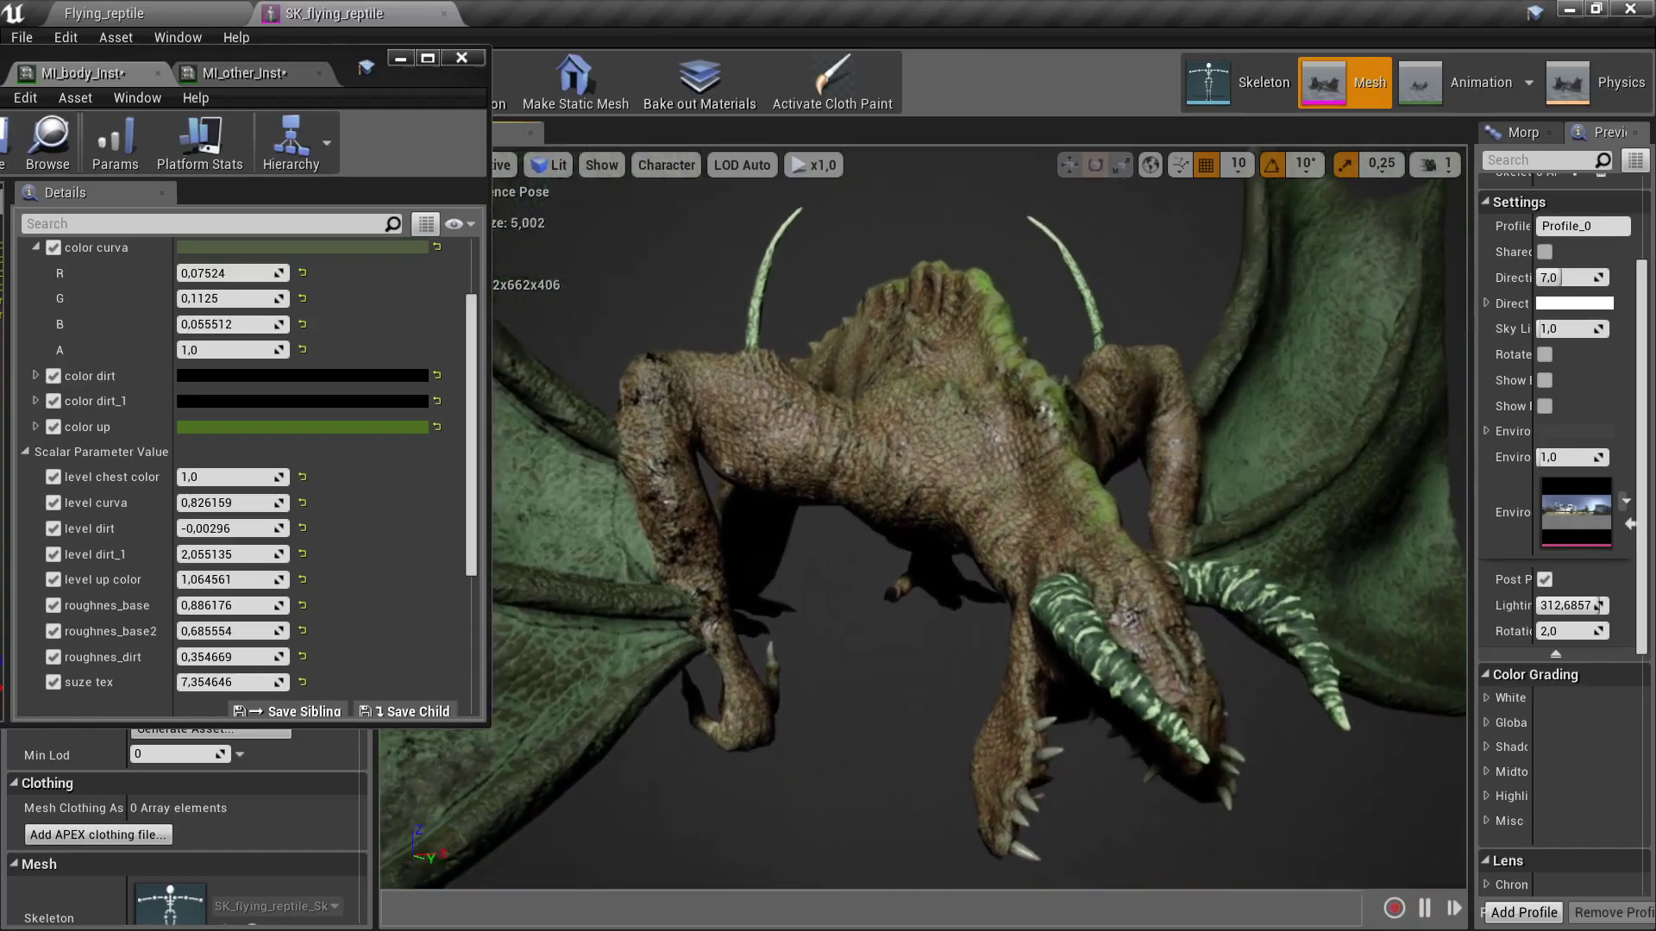
# - Tint color base reddish-brown (sRGB 705944)
pyautogui.scroll(2, 329, 485)
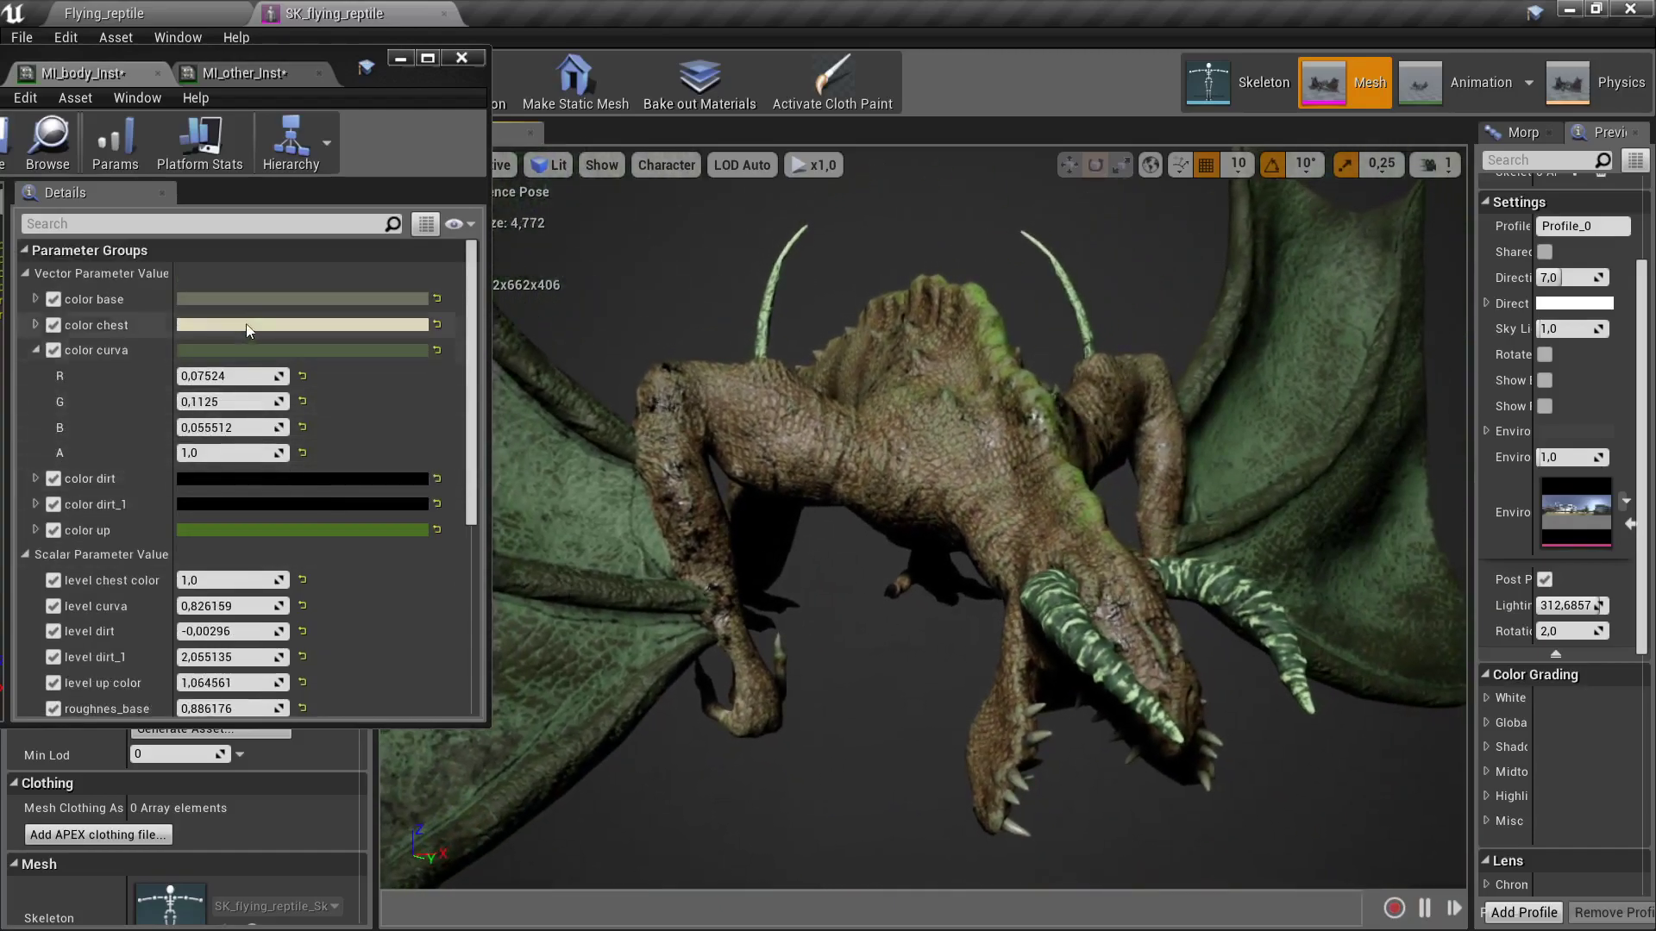
pyautogui.click(246, 299)
pyautogui.moveTo(392, 515); pyautogui.dragTo(446, 507)
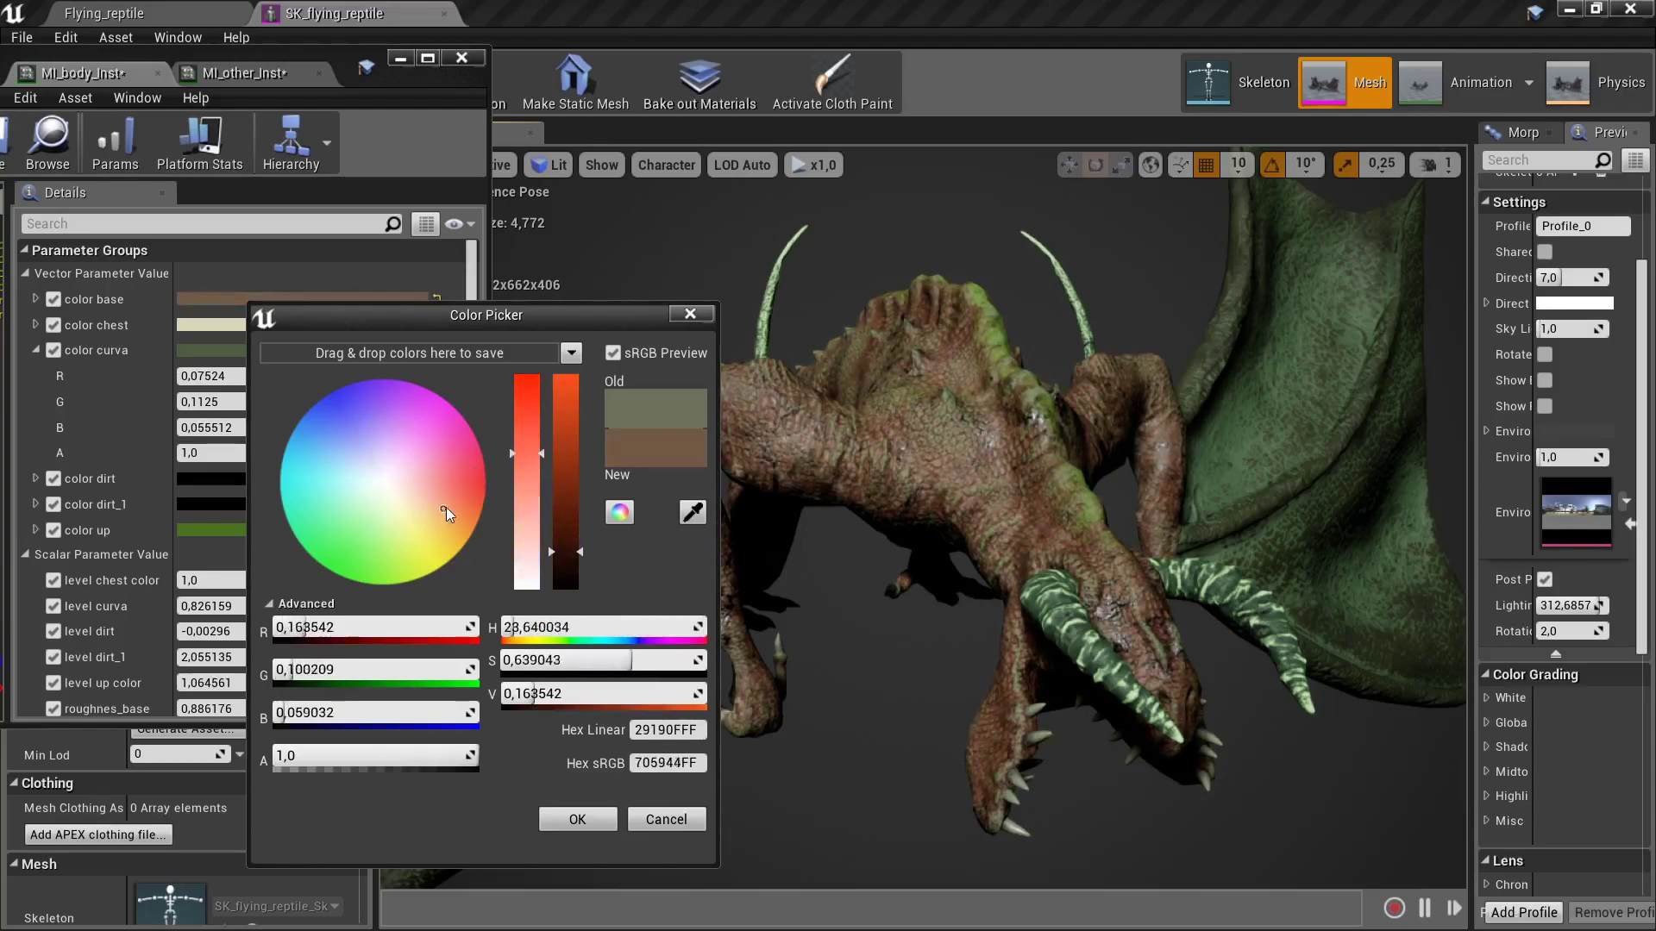
pyautogui.click(576, 821)
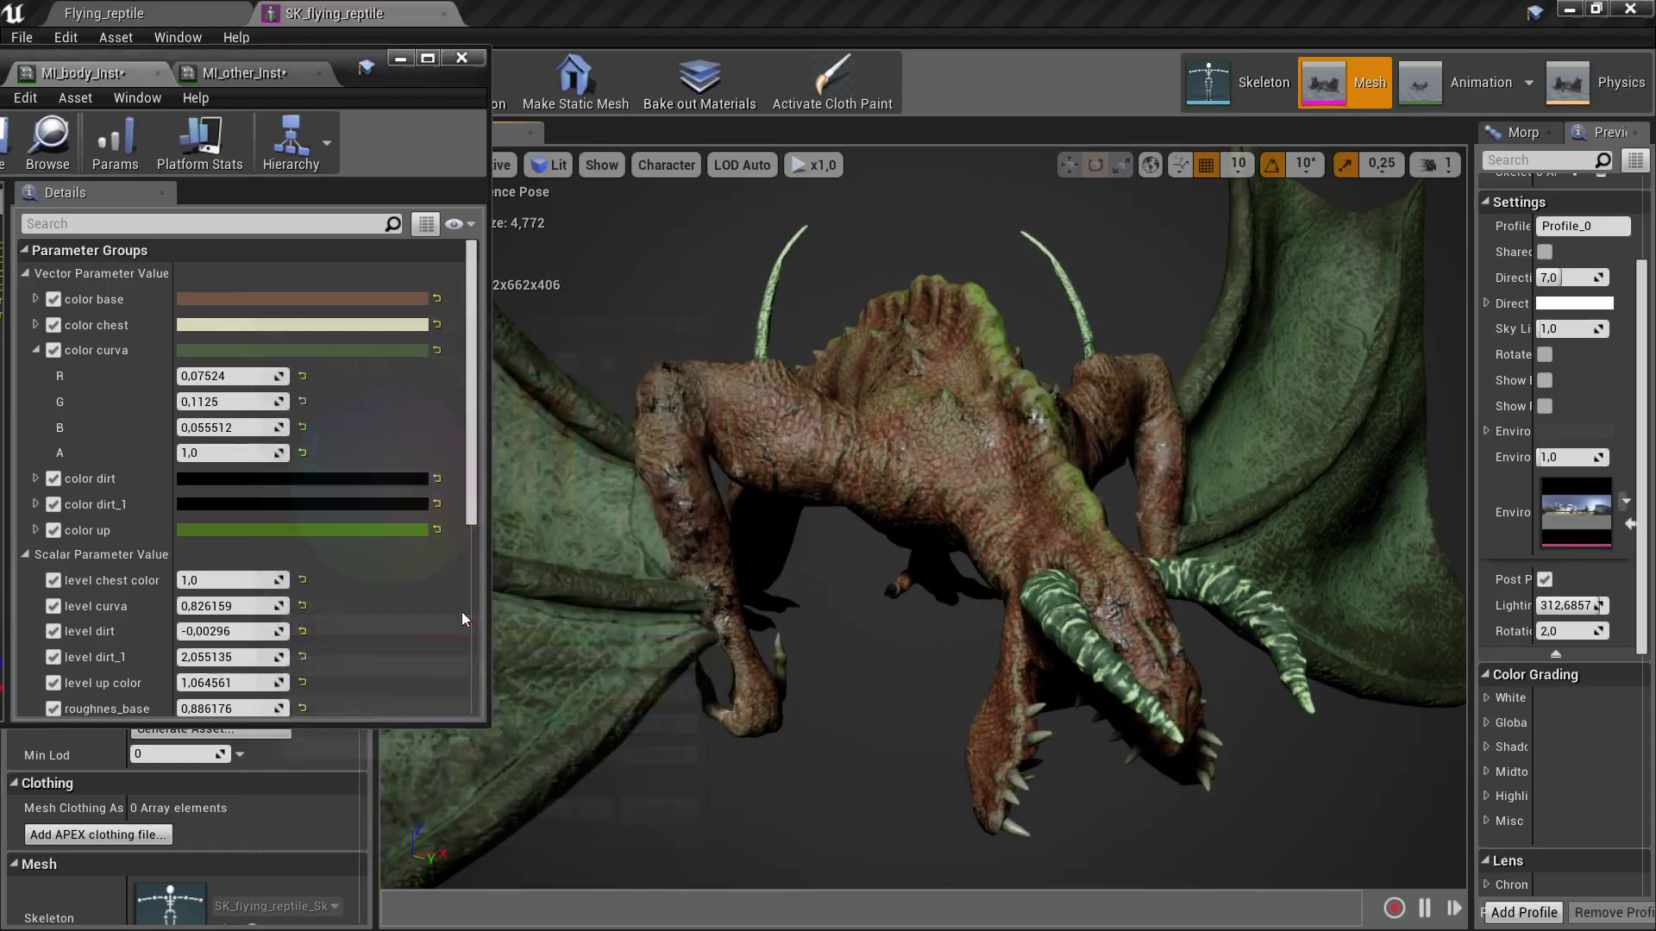
# - On MI_other_Inst, set suze tex to about 4.75, roughnes_base to 0,960897 and roughnes_base2 to 1,493342
pyautogui.click(248, 78)
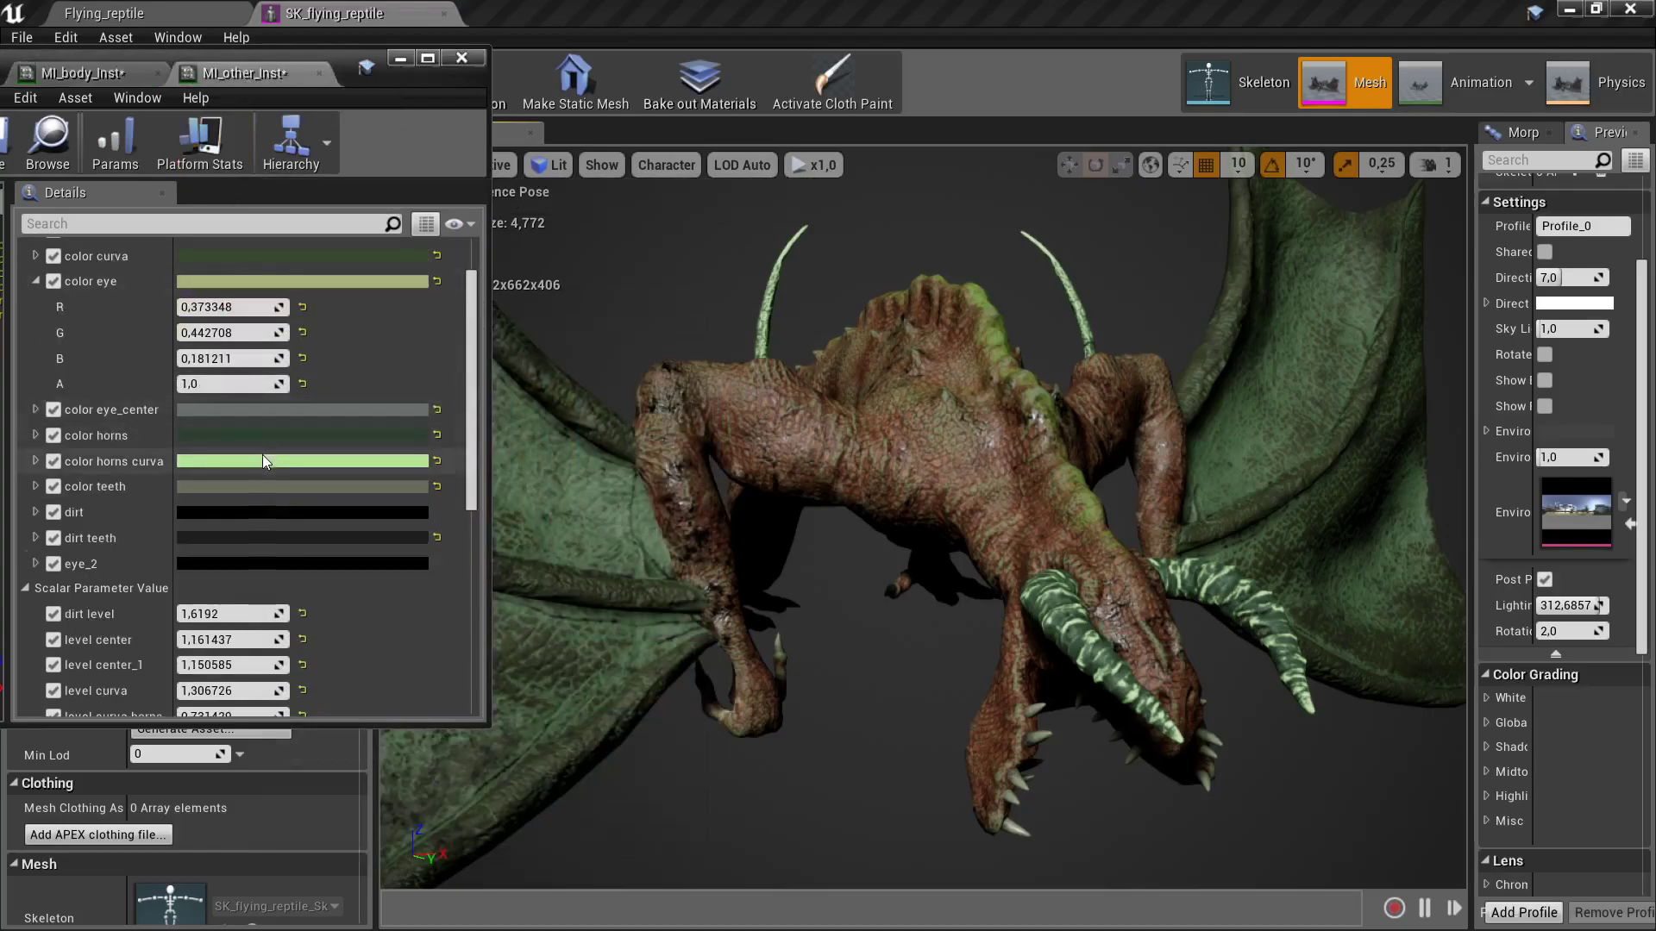
pyautogui.scroll(-5, 119, 564)
pyautogui.click(53, 561)
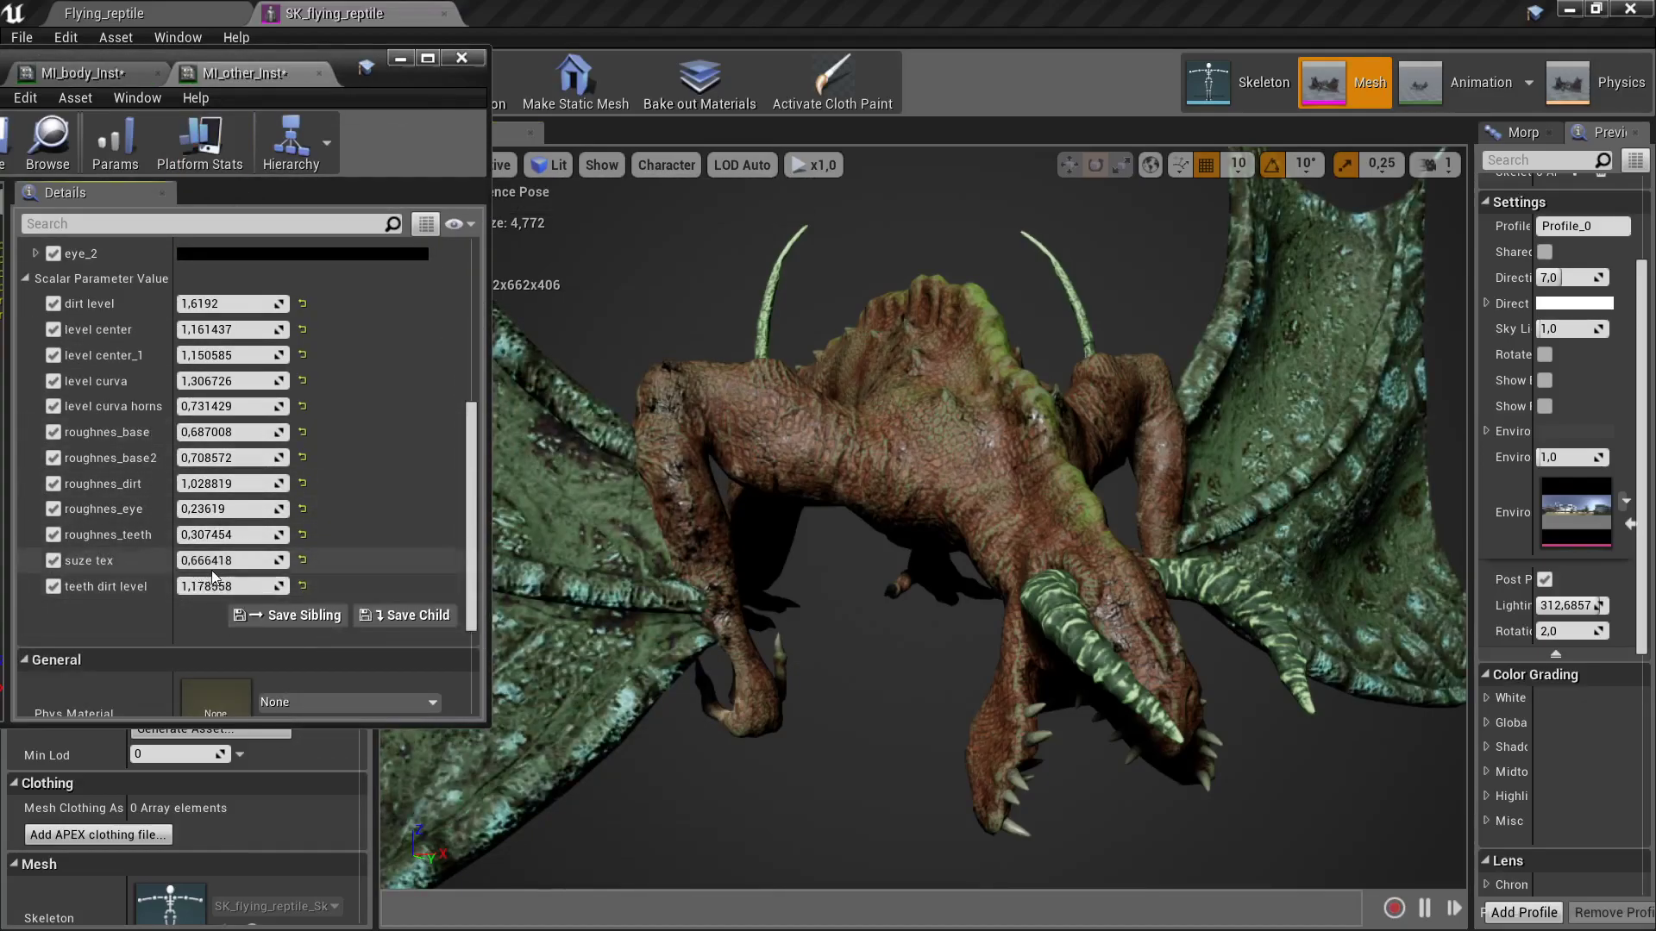
pyautogui.moveTo(207, 561)
pyautogui.mouseDown()
pyautogui.moveTo(276, 560)
pyautogui.moveTo(233, 561)
pyautogui.mouseUp()
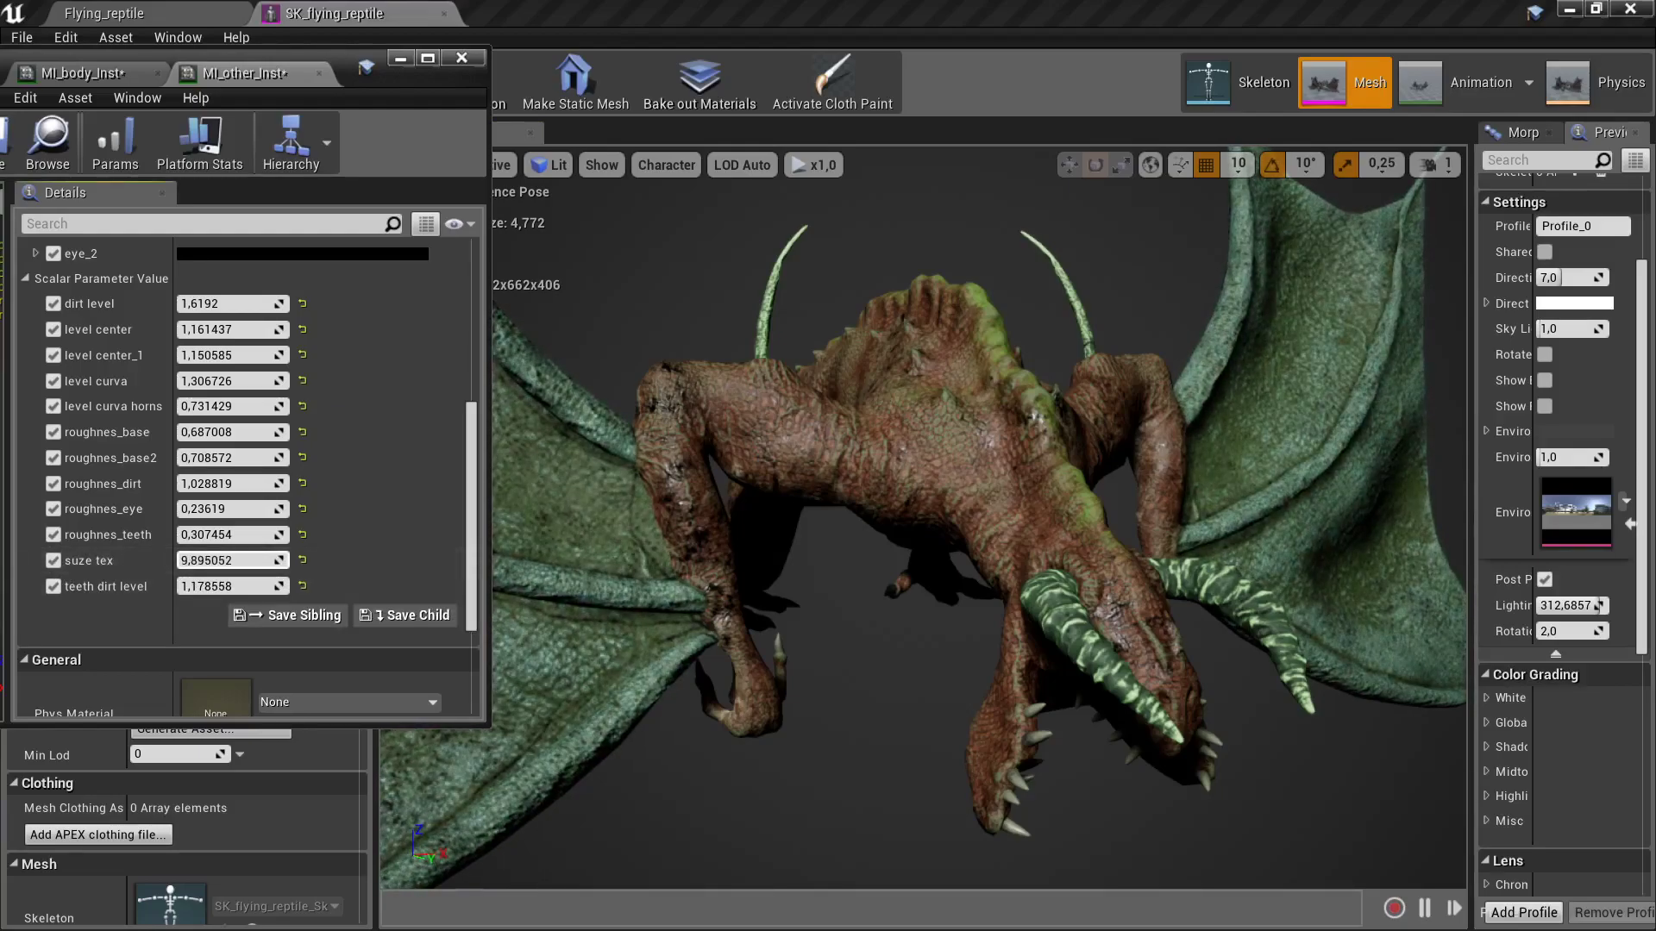
pyautogui.moveTo(835, 571); pyautogui.dragTo(776, 518)
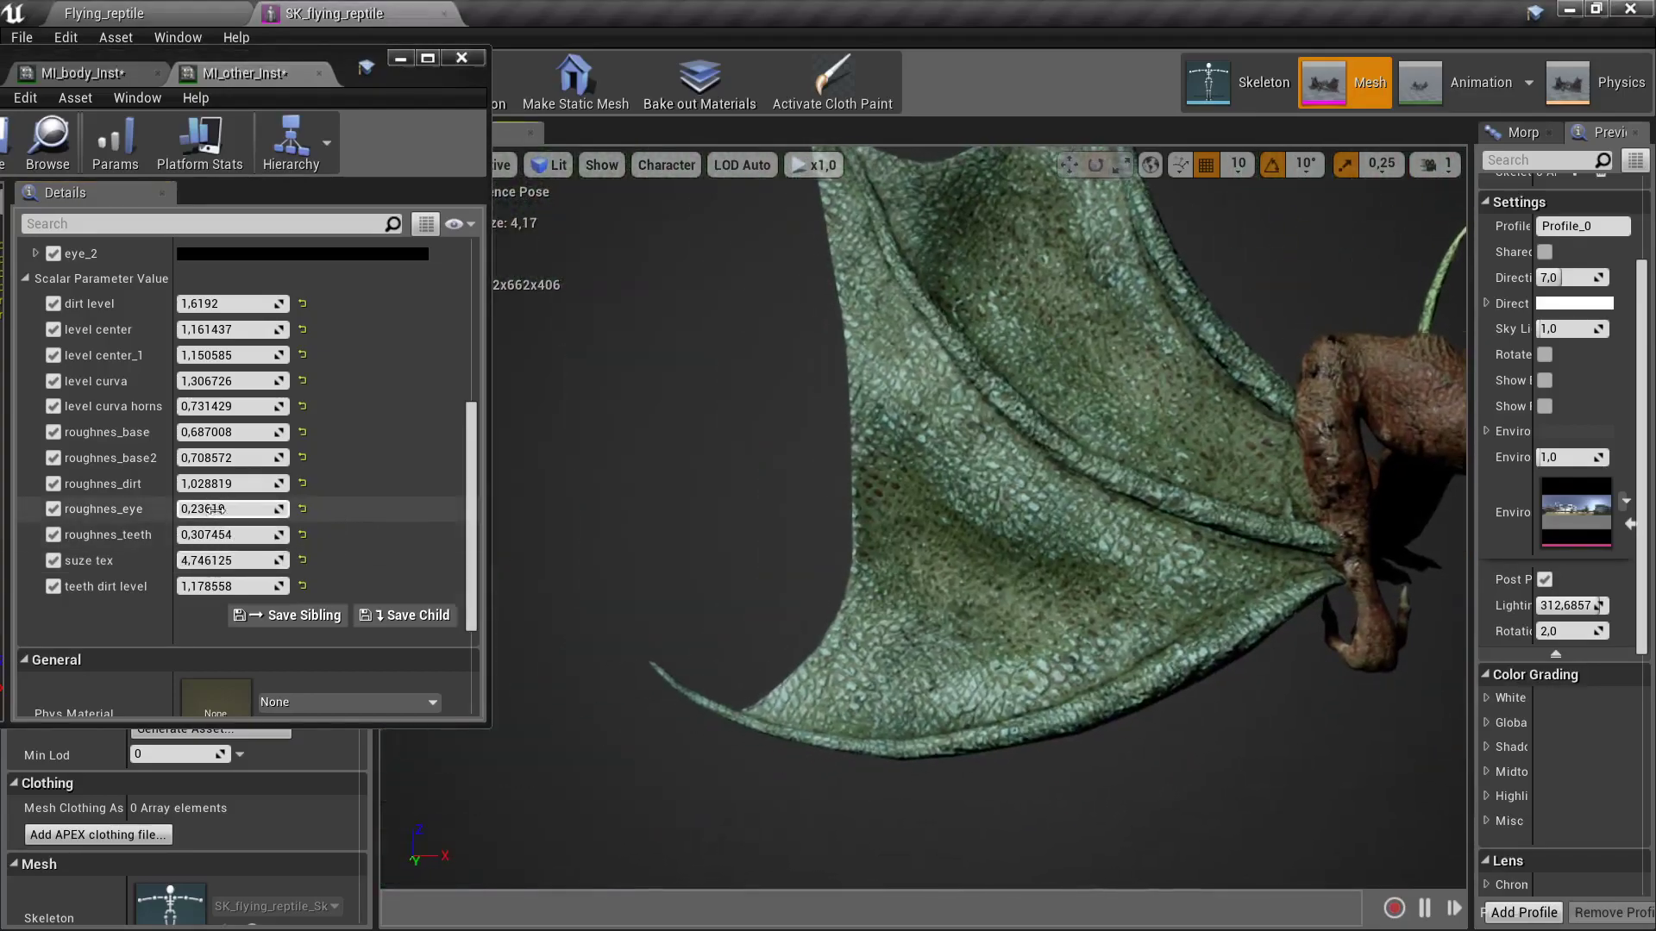
pyautogui.moveTo(224, 432); pyautogui.dragTo(220, 458)
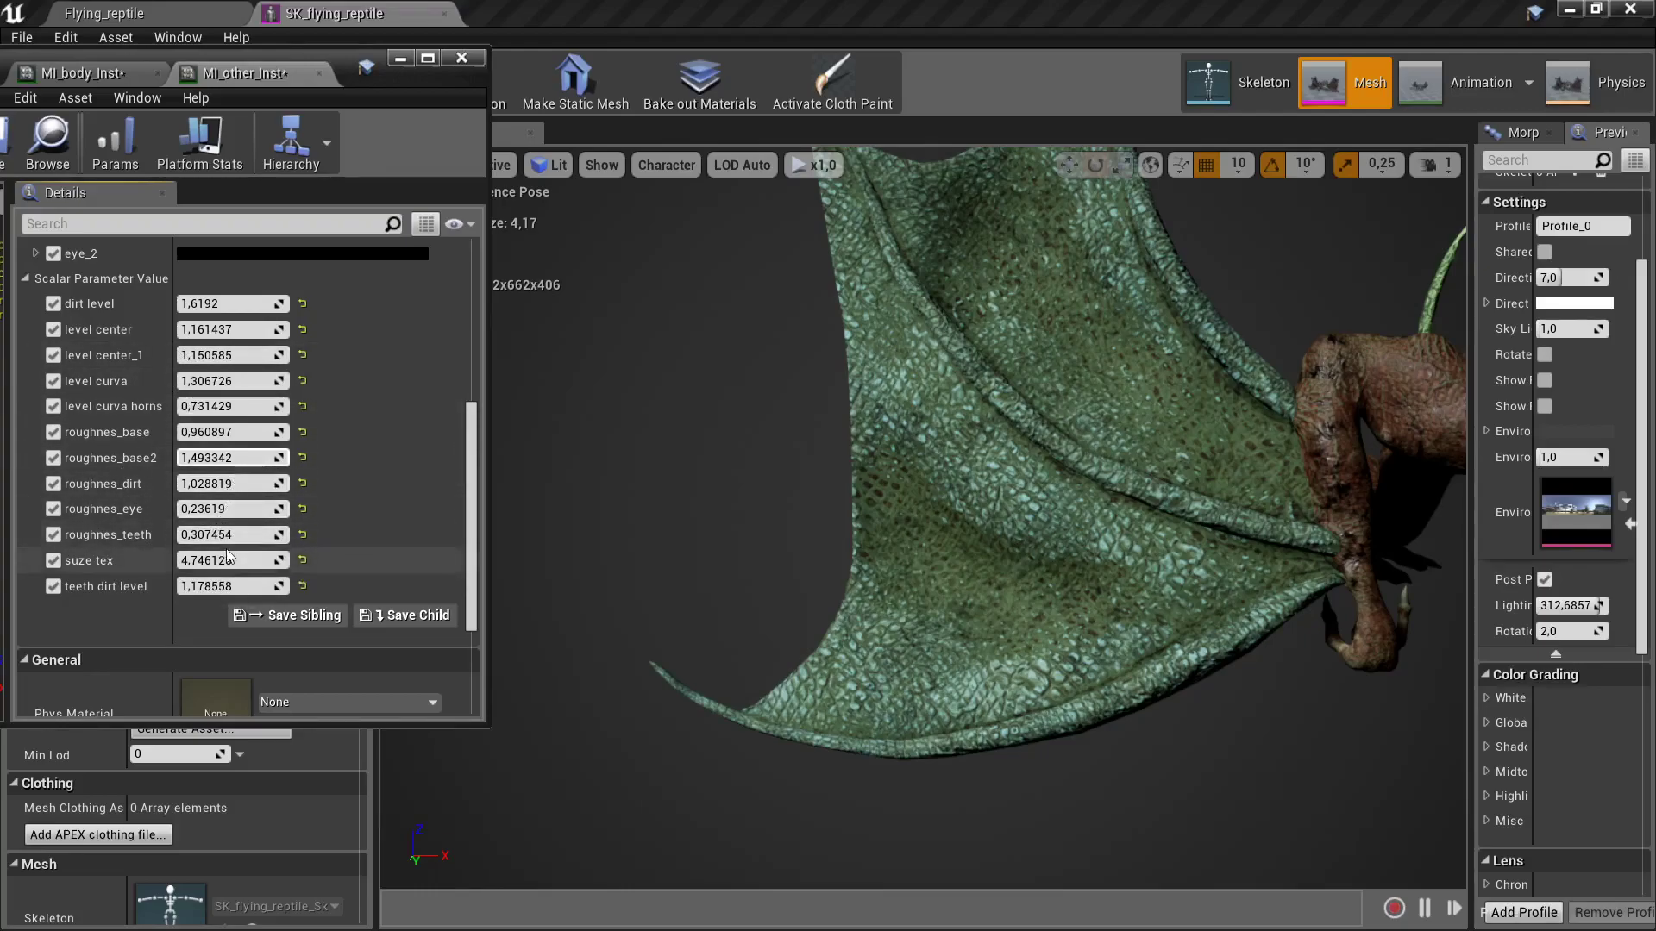
pyautogui.moveTo(863, 517); pyautogui.dragTo(1035, 517)
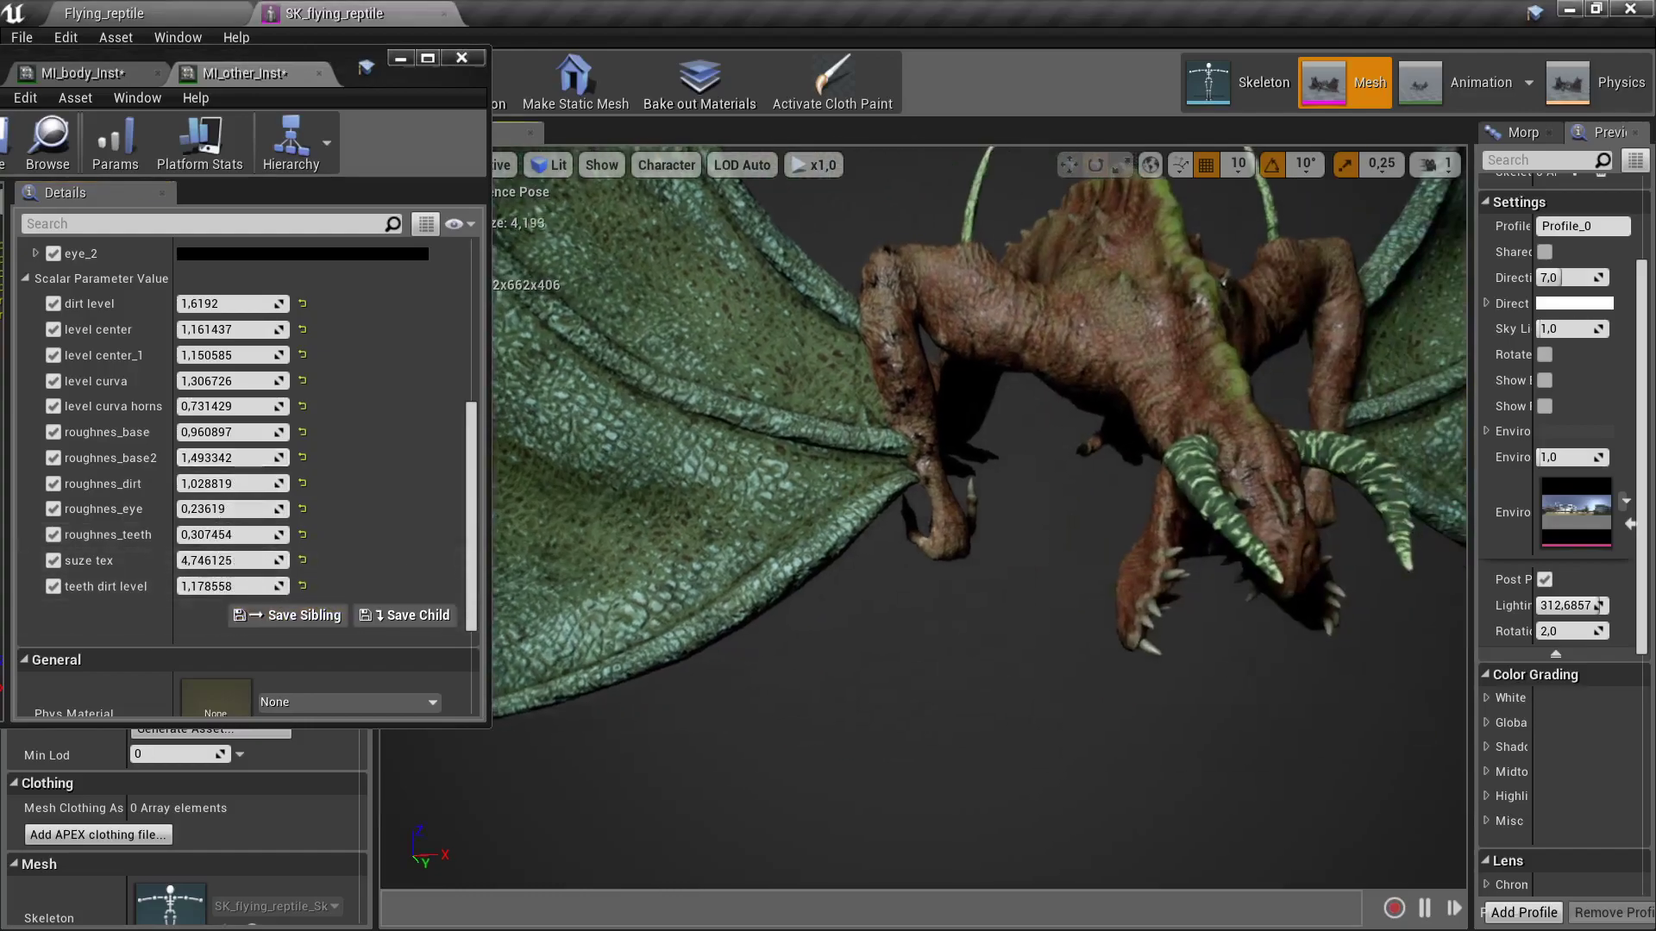
# - Darken MI_other_Inst's color base colour
pyautogui.scroll(5, 164, 327)
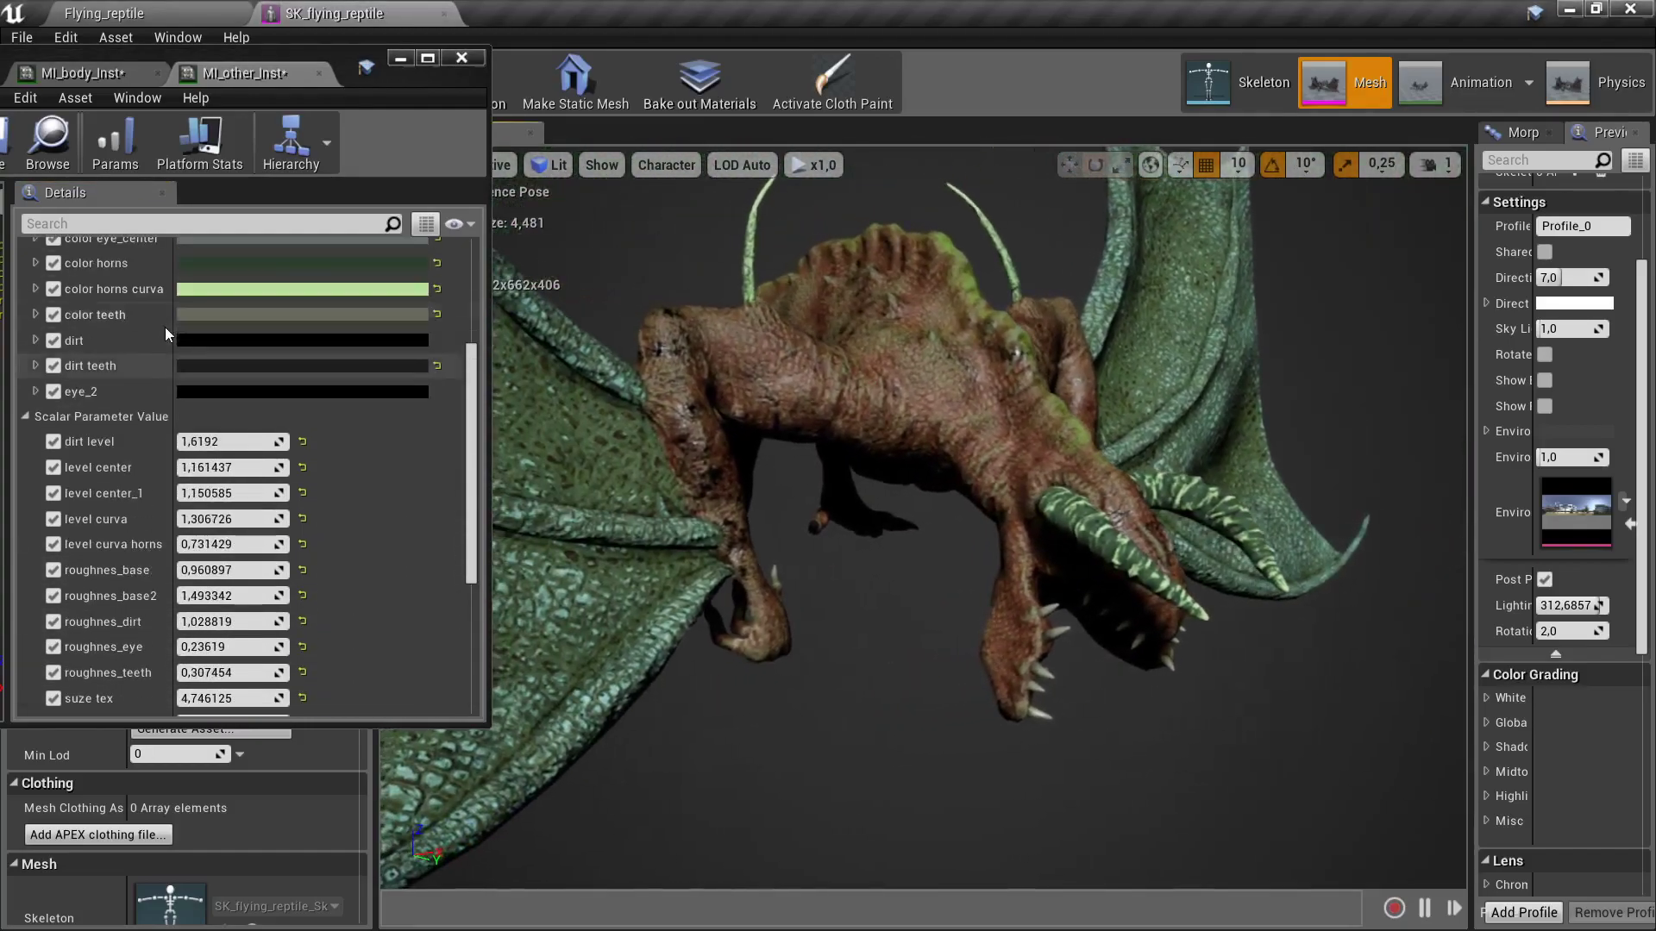
pyautogui.doubleClick(164, 329)
pyautogui.scroll(1, 190, 301)
pyautogui.click(219, 299)
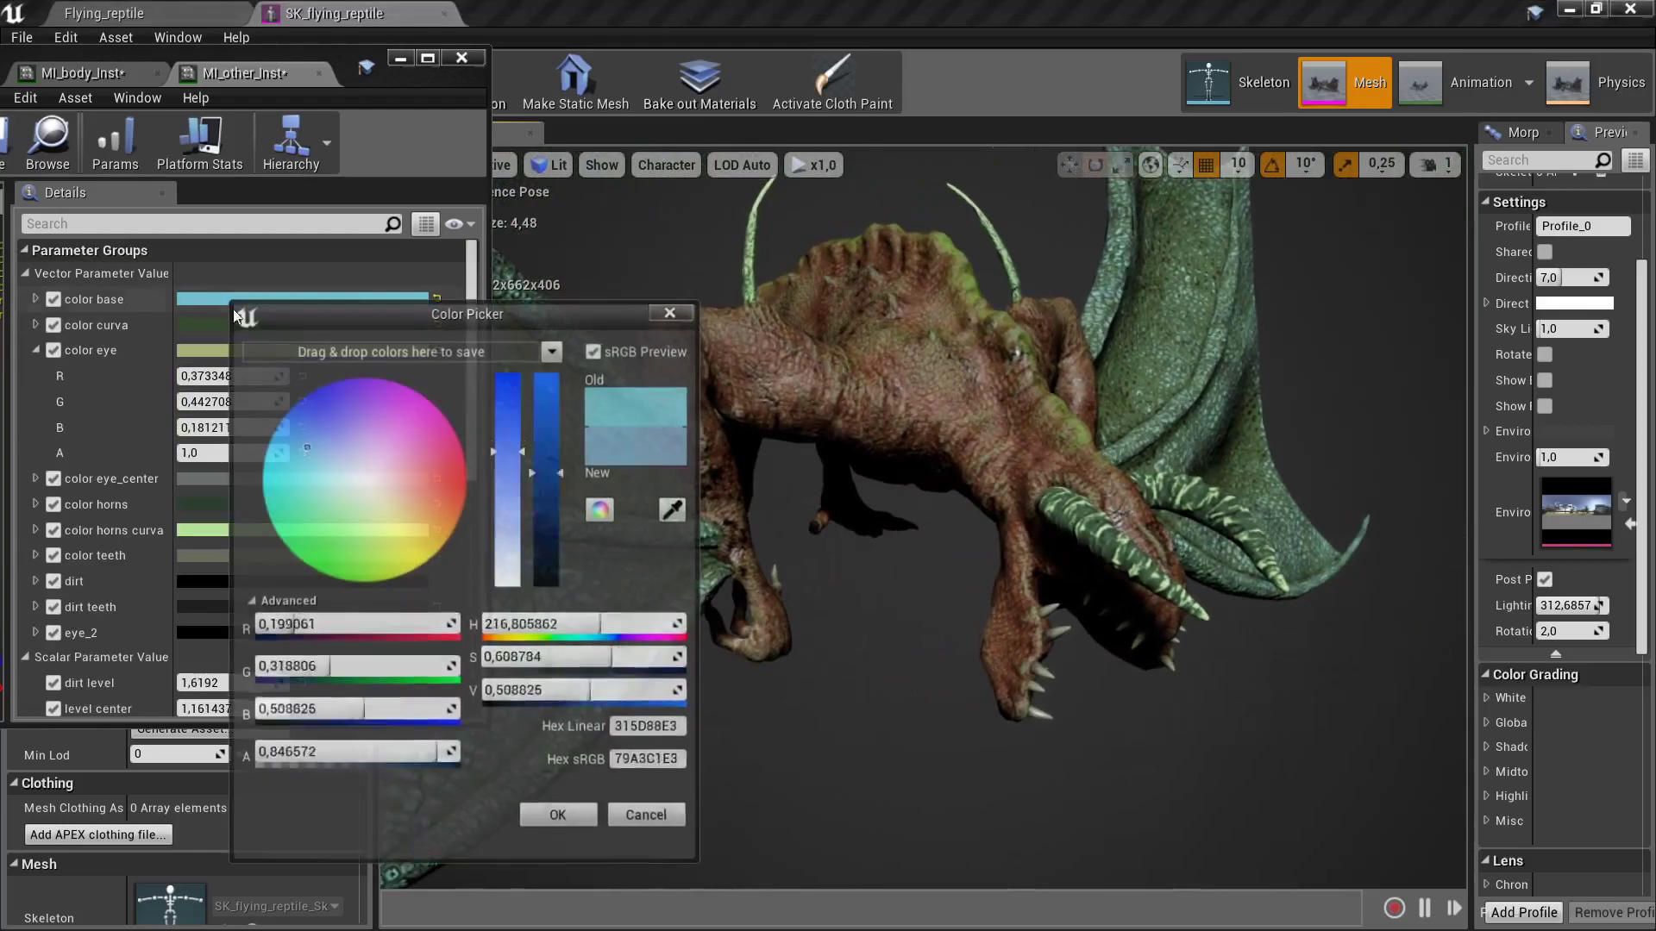
pyautogui.moveTo(552, 468); pyautogui.dragTo(552, 521)
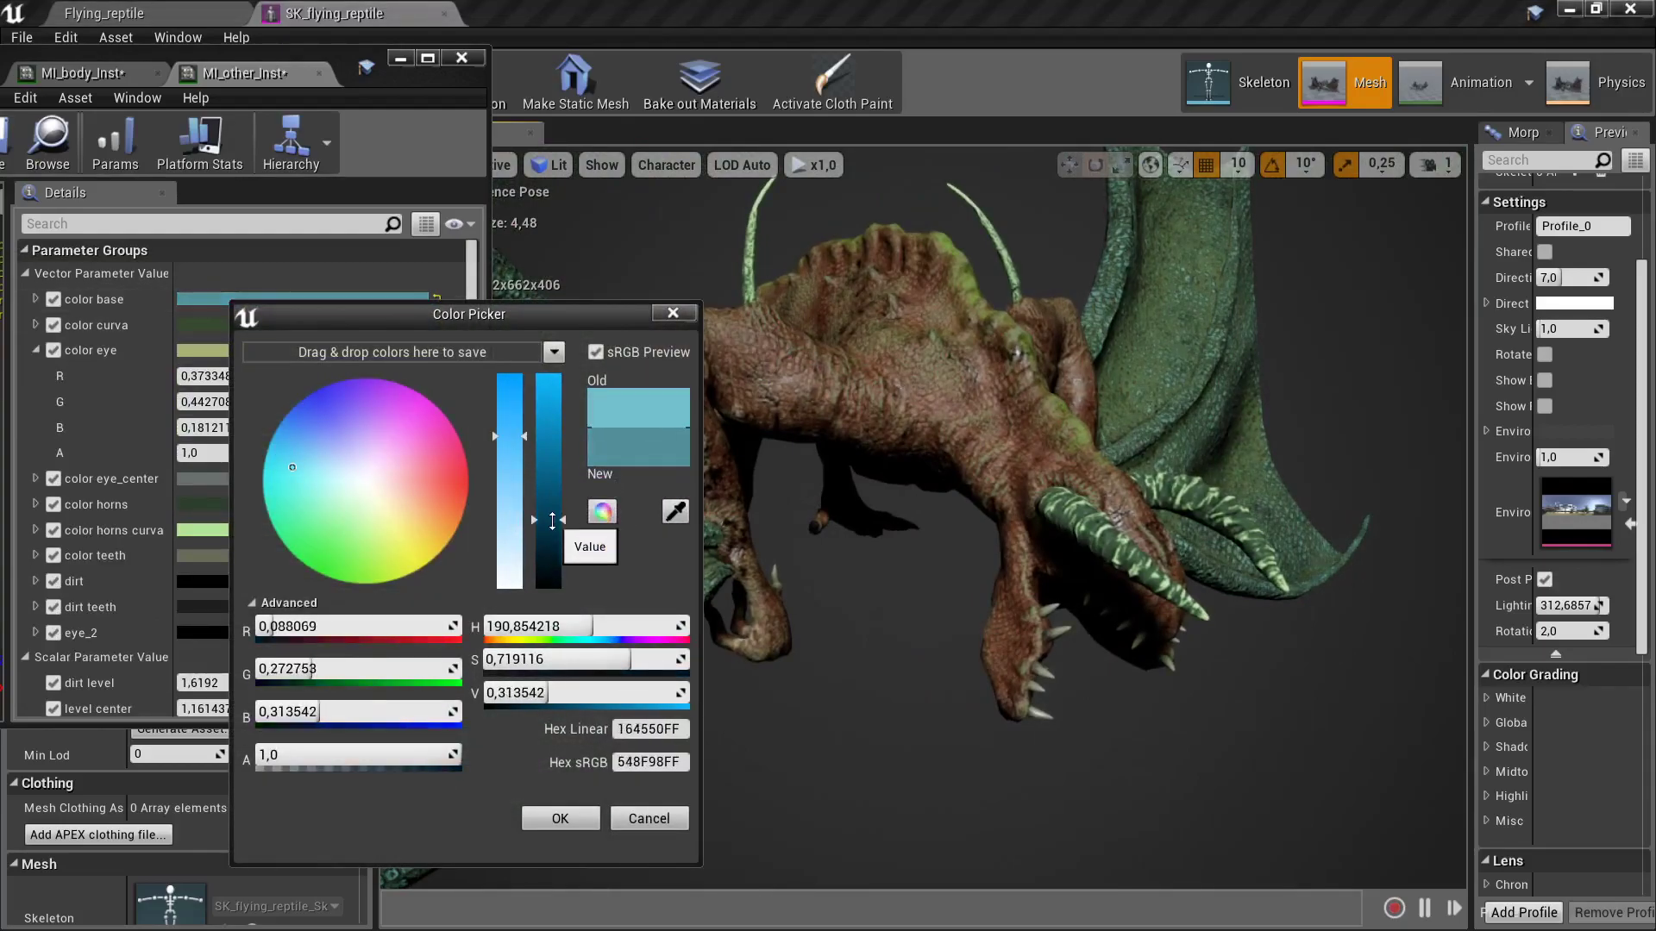
pyautogui.moveTo(922, 507)
pyautogui.mouseDown()
pyautogui.moveTo(1121, 517)
pyautogui.moveTo(948, 518)
pyautogui.mouseUp()
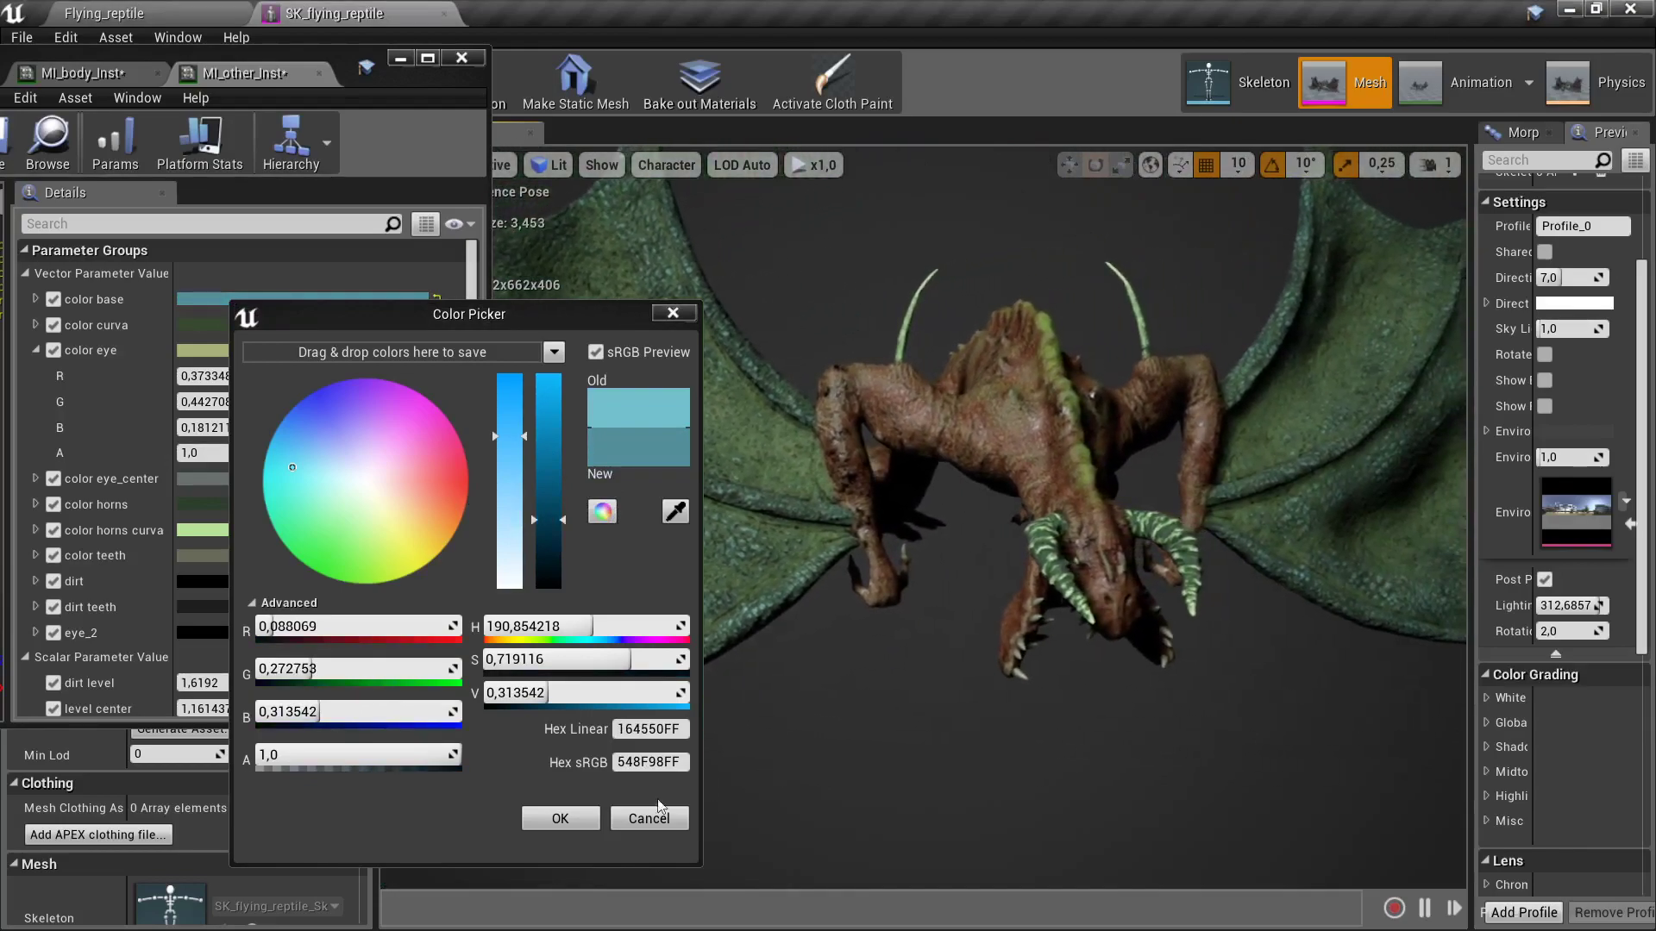
pyautogui.click(556, 821)
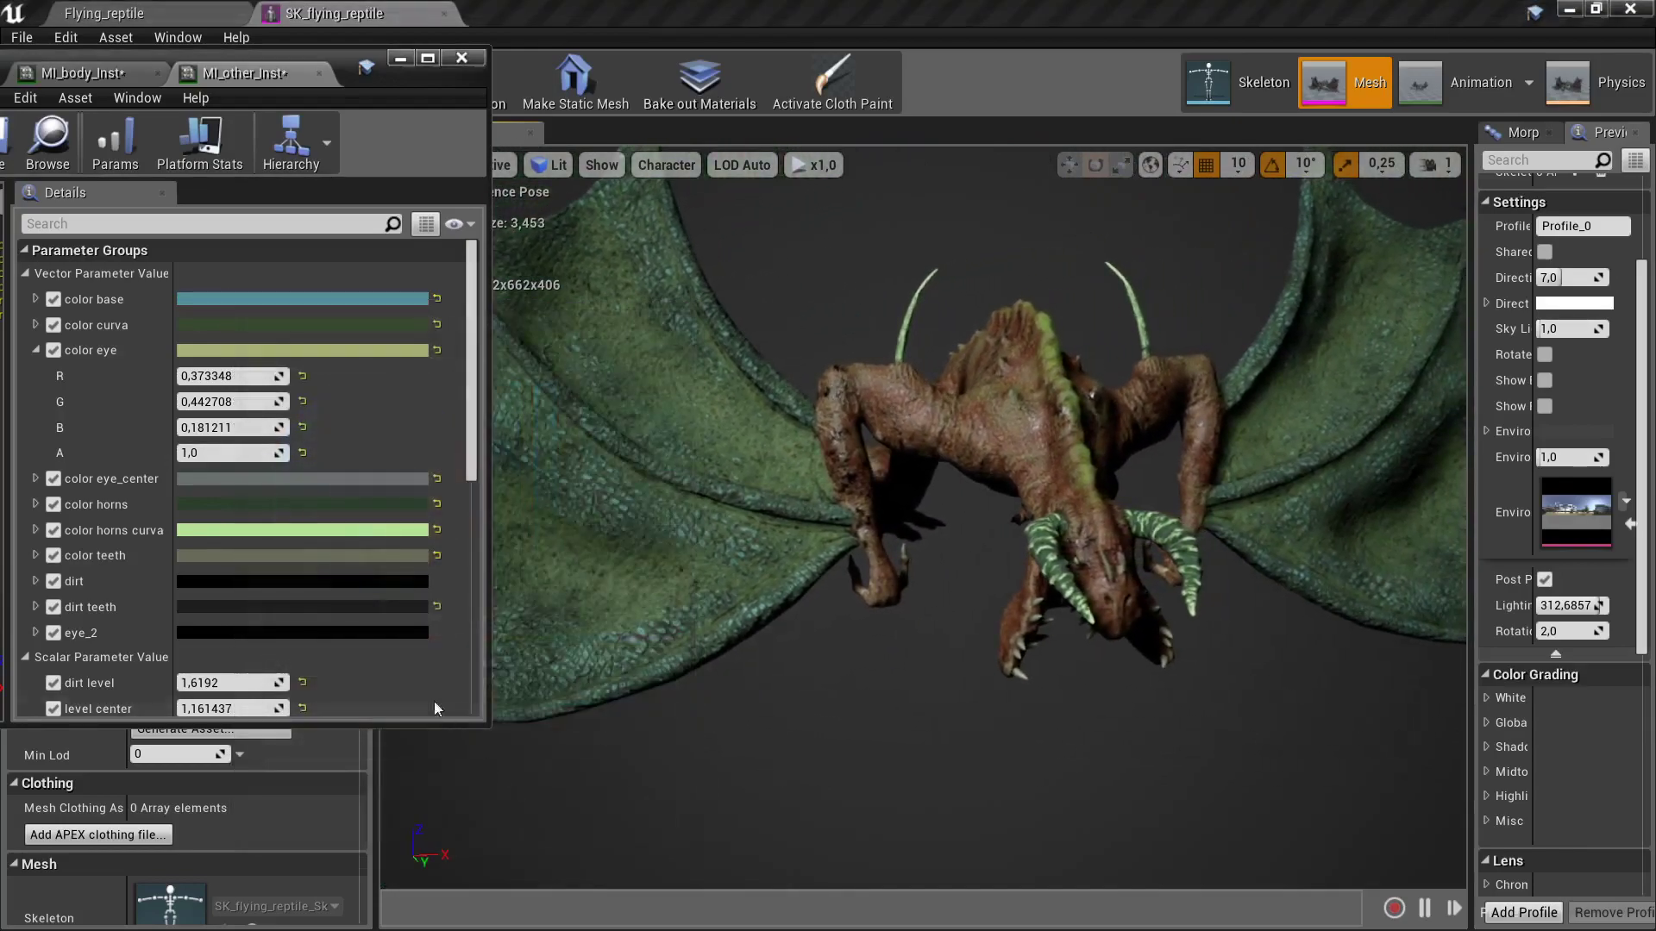
# - Darken color horns curva to a muted green (sRGB 556F47)
pyautogui.click(241, 532)
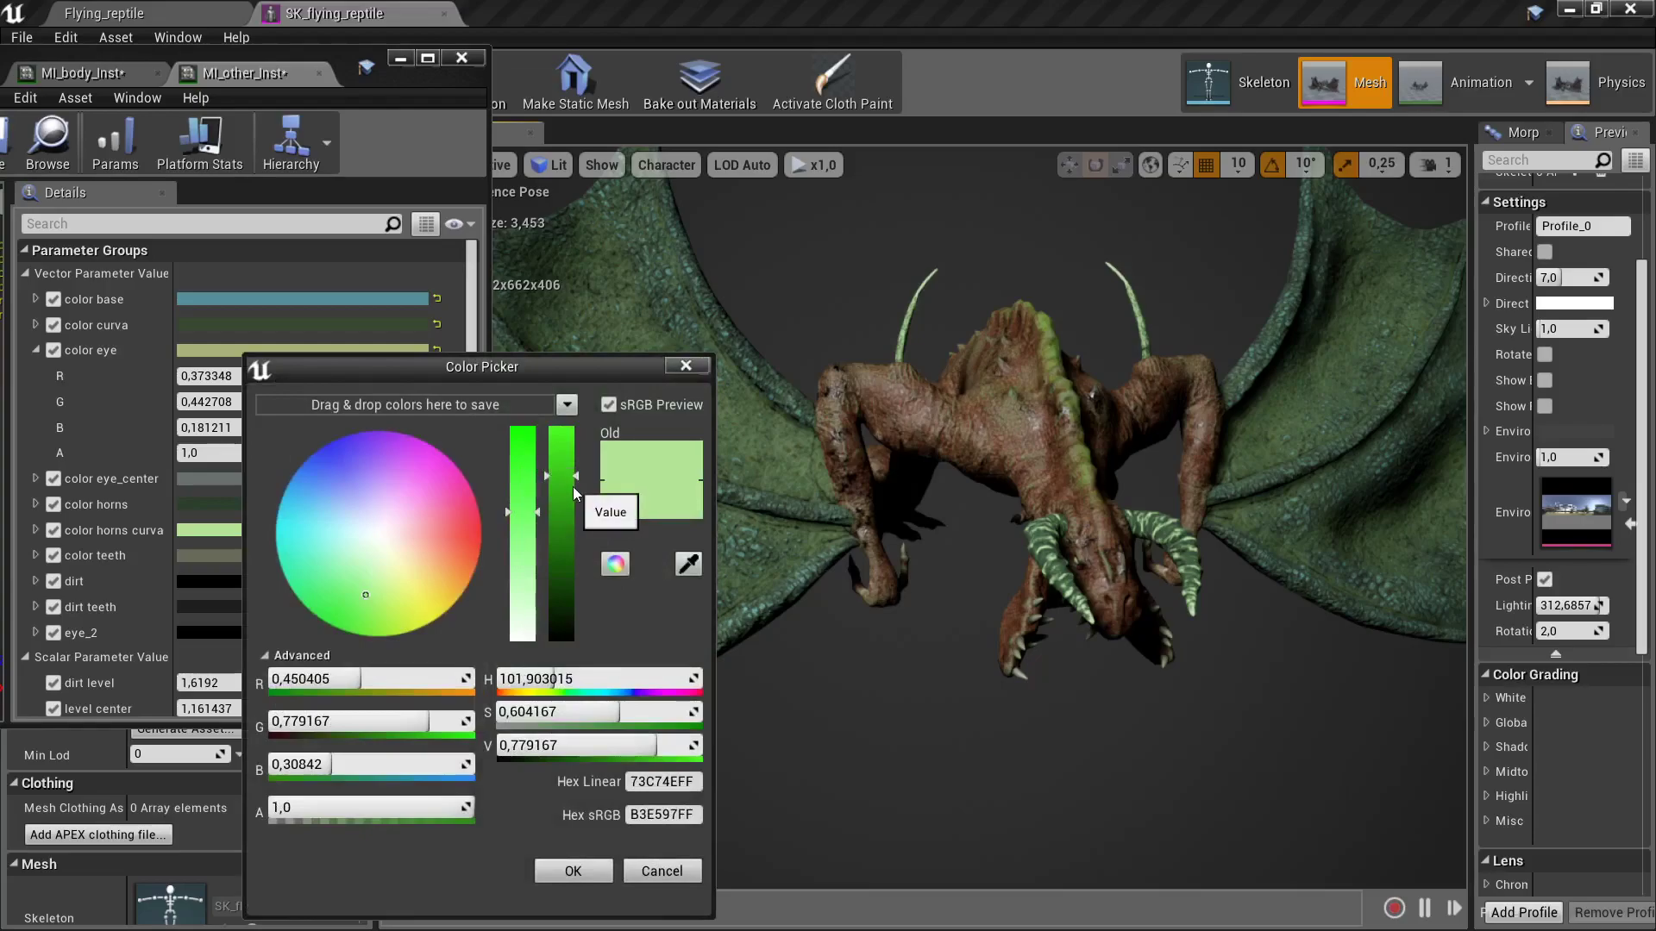
pyautogui.moveTo(573, 486); pyautogui.dragTo(580, 601)
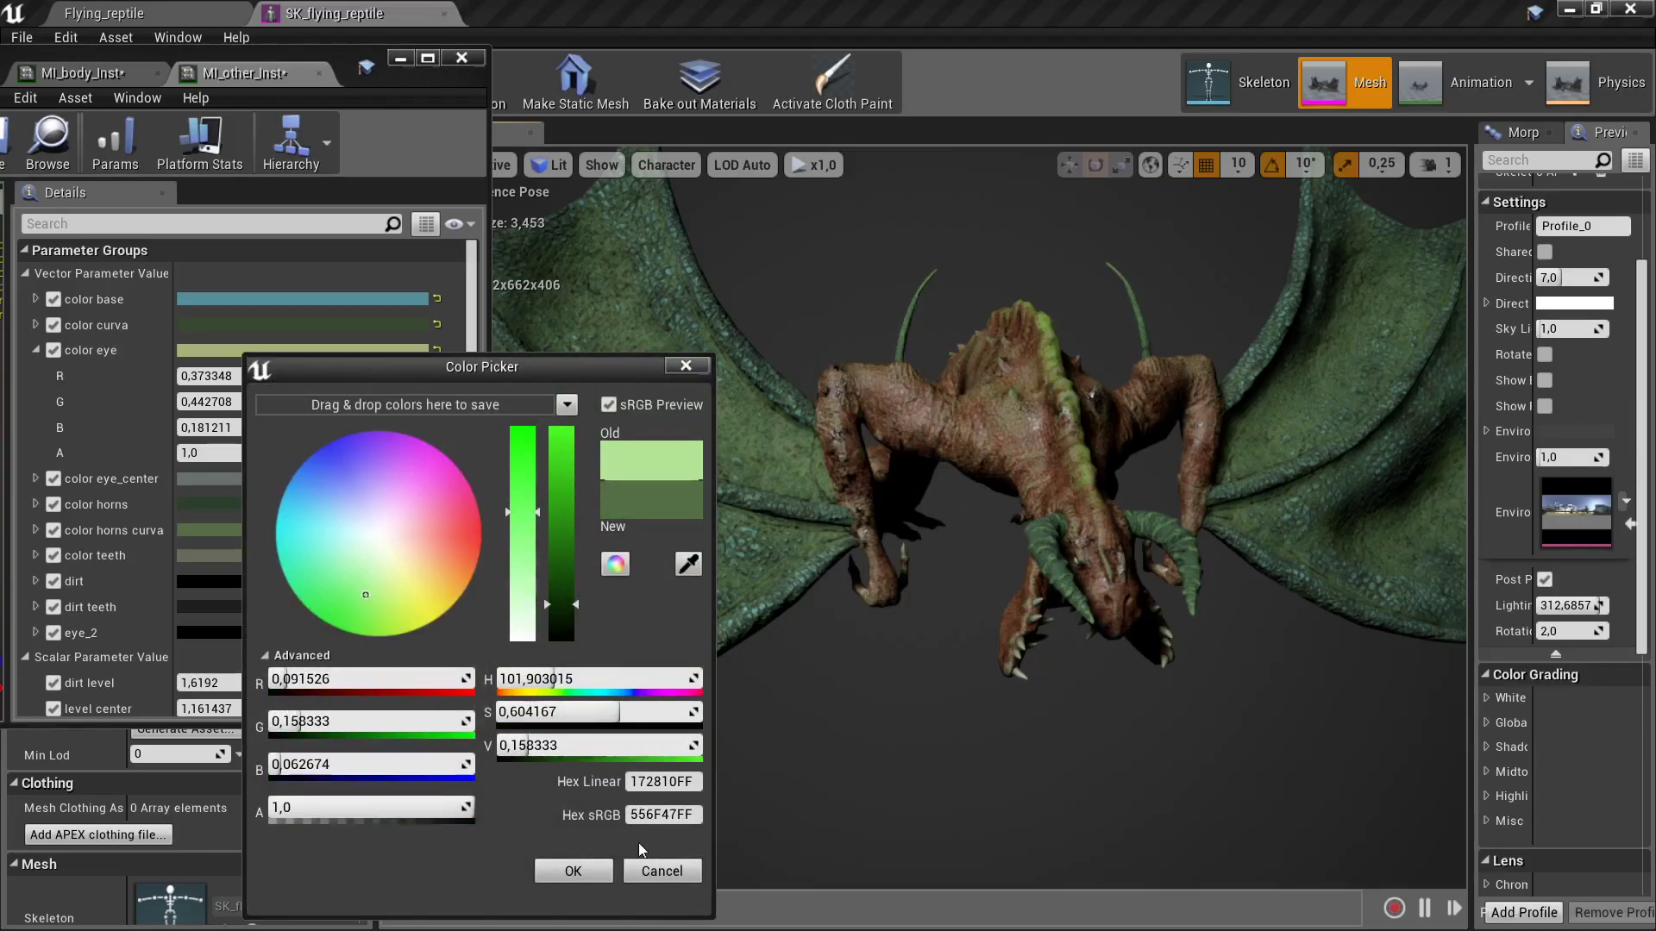
pyautogui.click(589, 865)
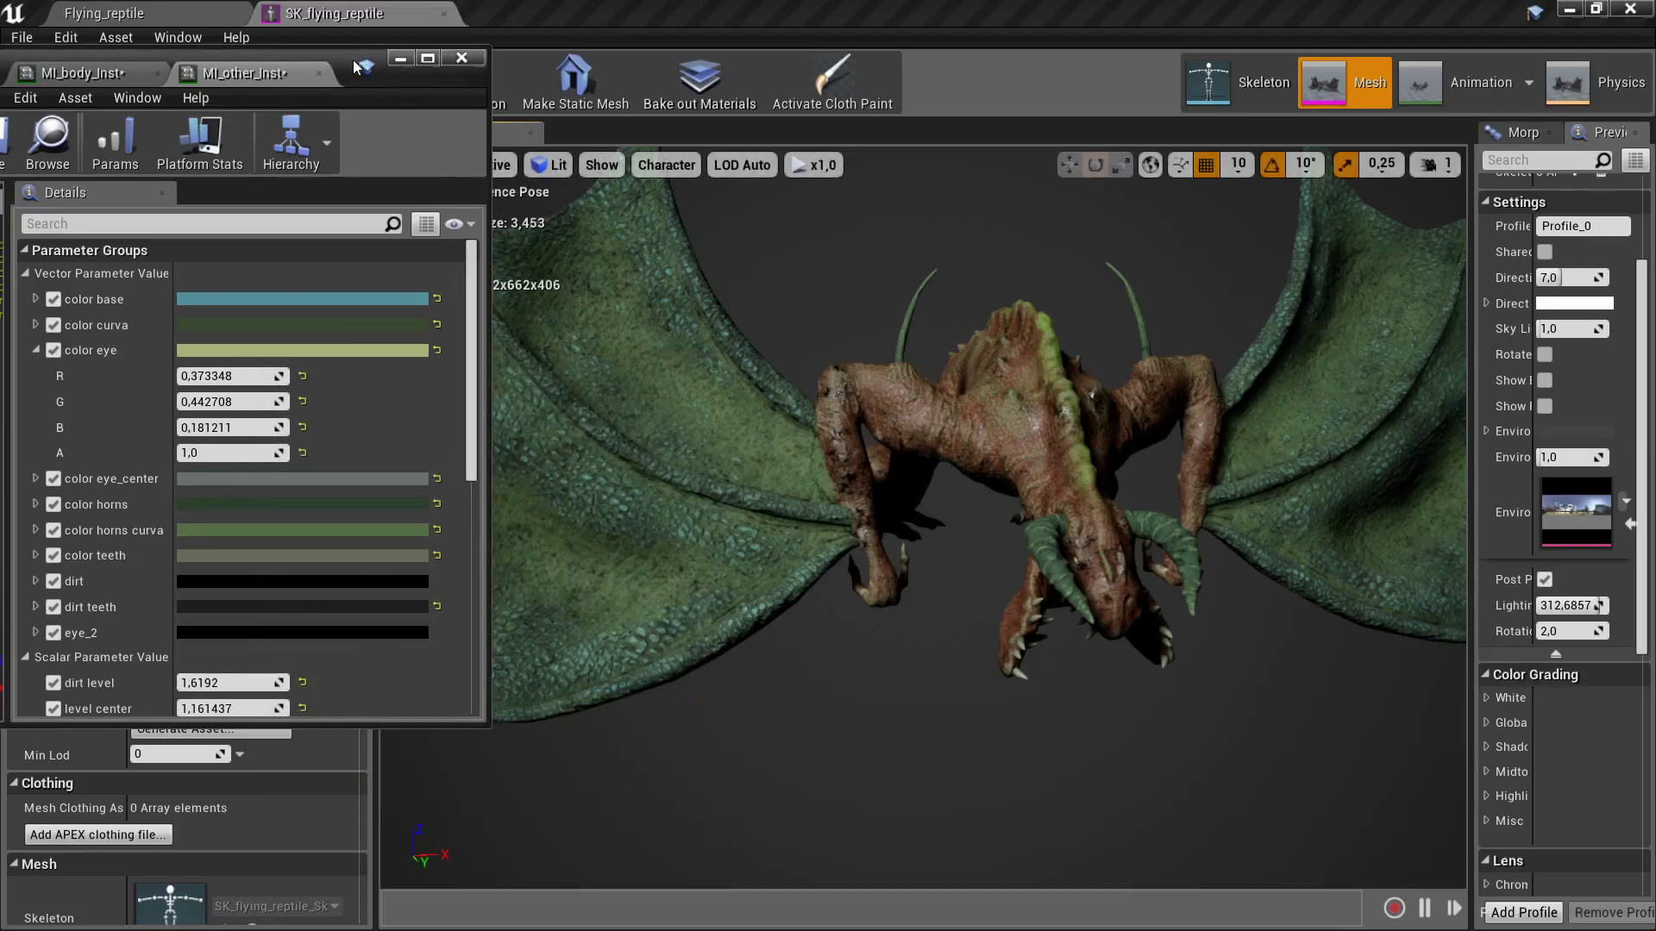
# - Play anim_eat on the flying reptile preview and orbit around it while it eats
pyautogui.moveTo(356, 65); pyautogui.dragTo(211, 330)
pyautogui.click(211, 86)
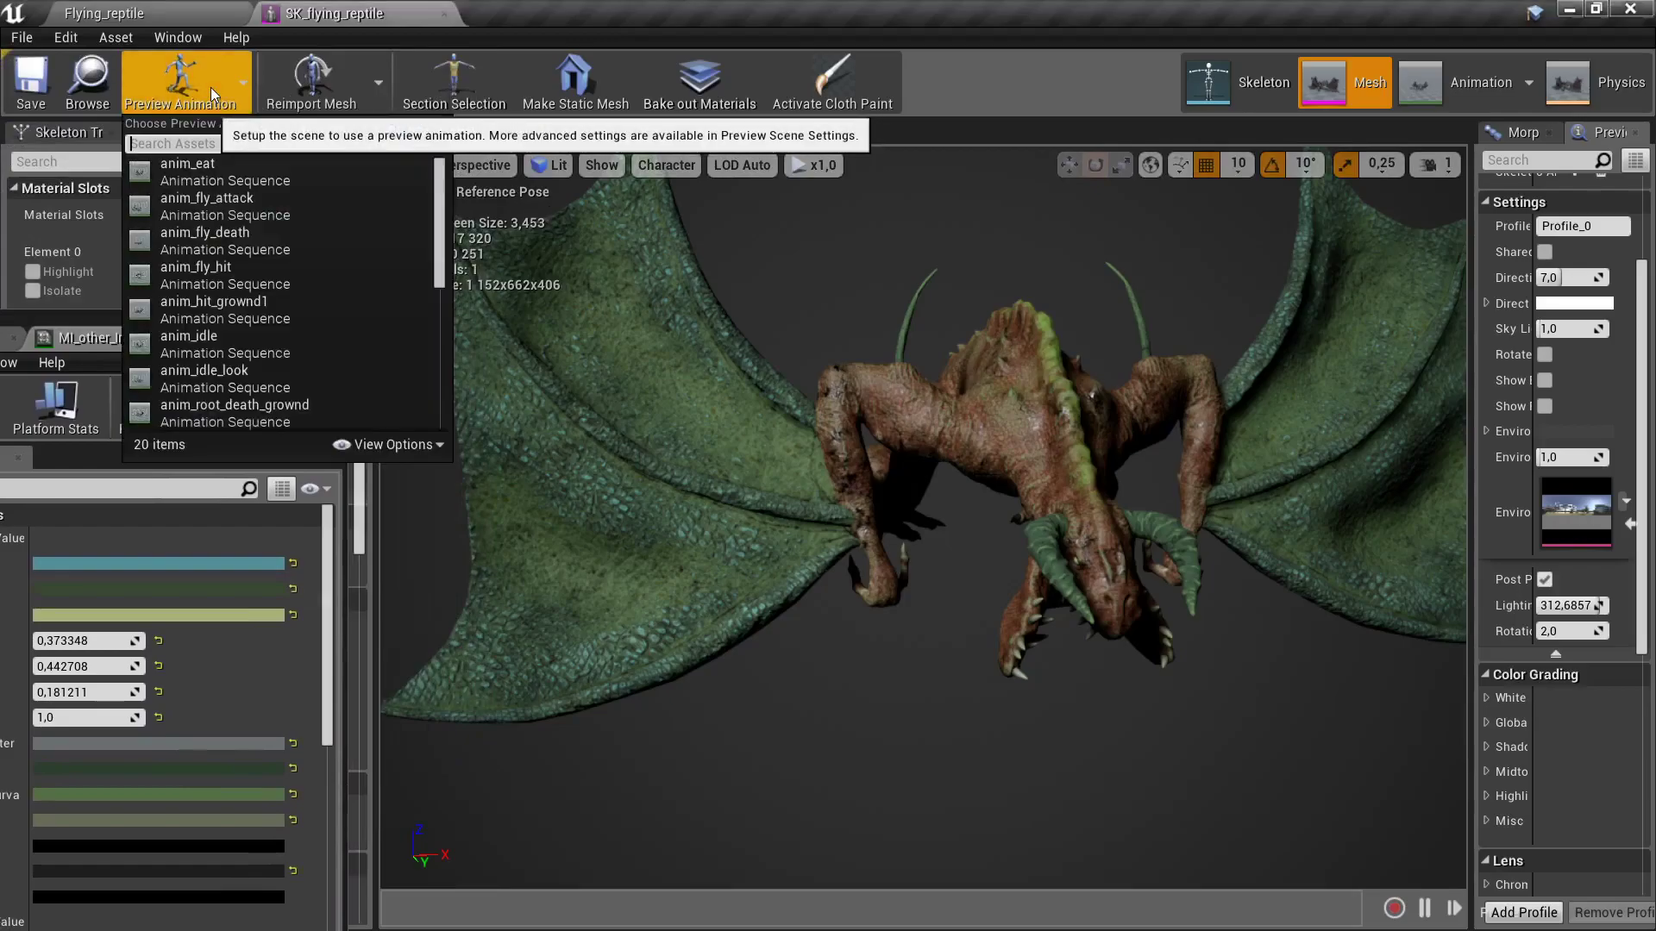
pyautogui.click(187, 168)
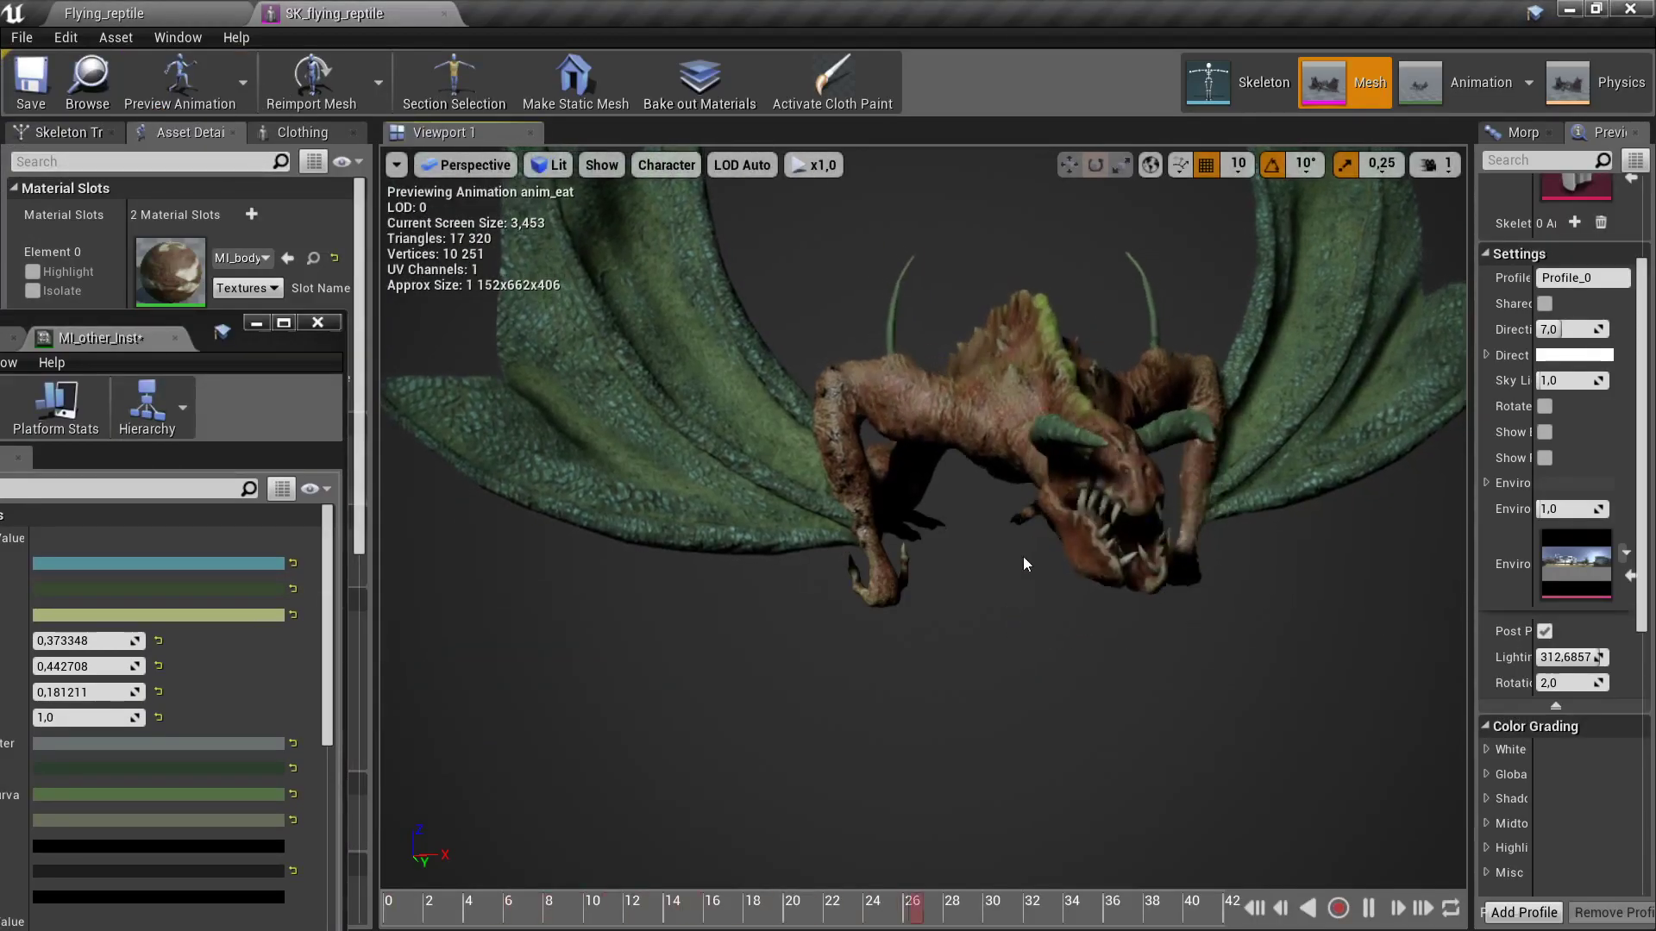
pyautogui.moveTo(1026, 564); pyautogui.dragTo(948, 564)
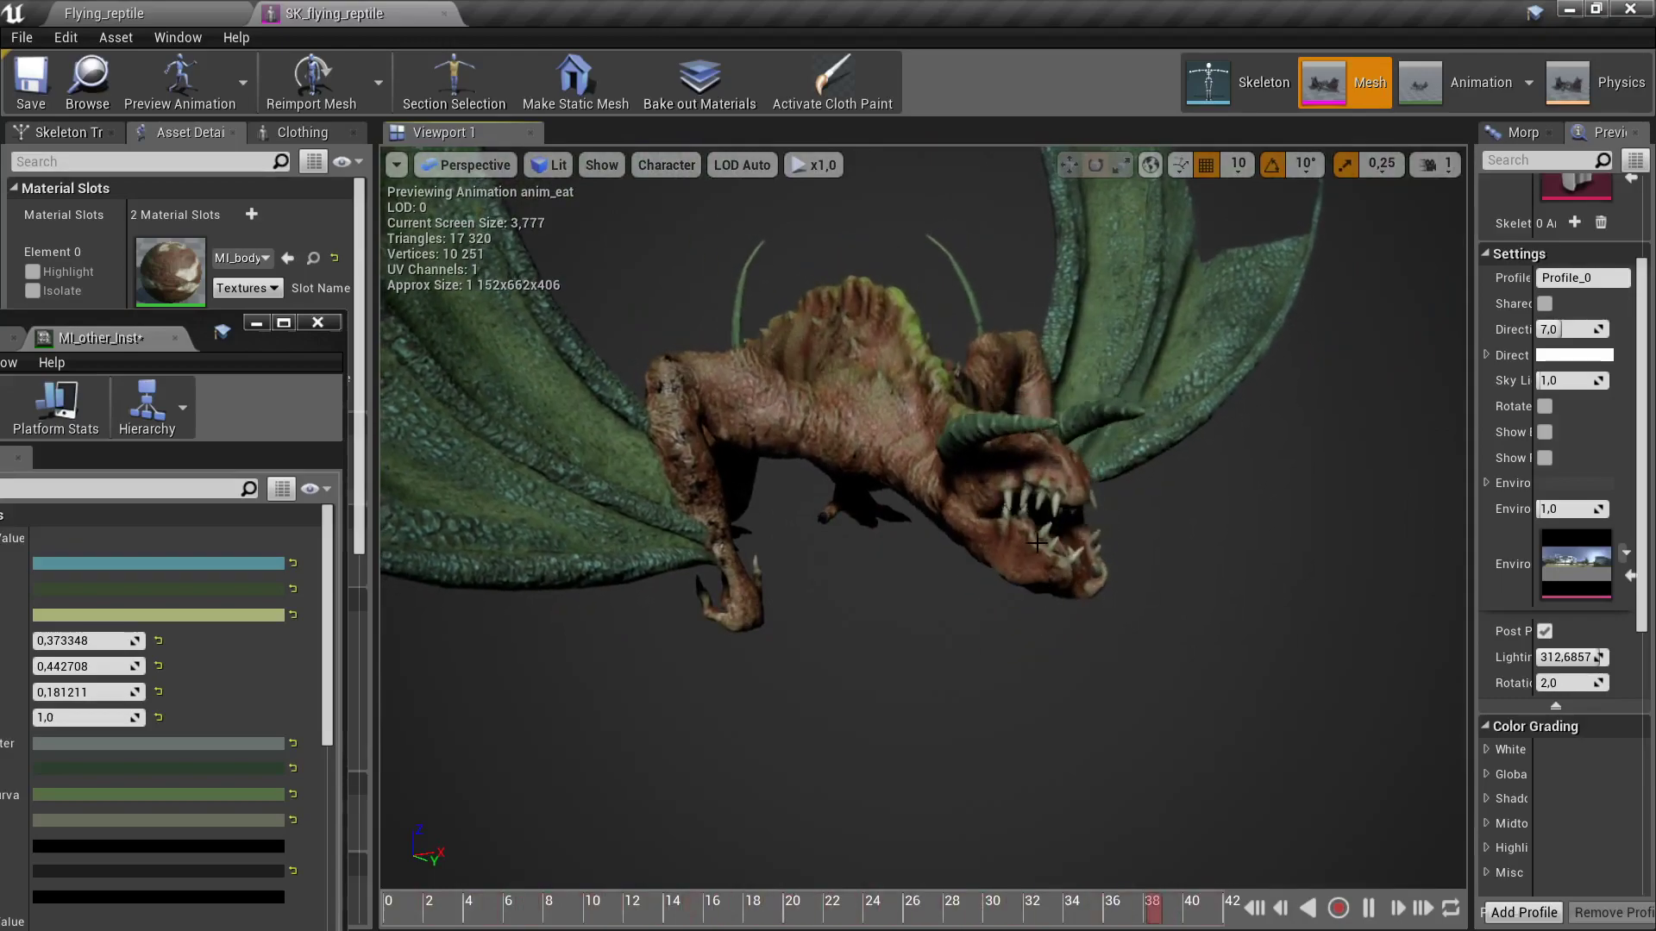
pyautogui.moveTo(204, 318); pyautogui.dragTo(409, 156)
pyautogui.scroll(-5, 406, 569)
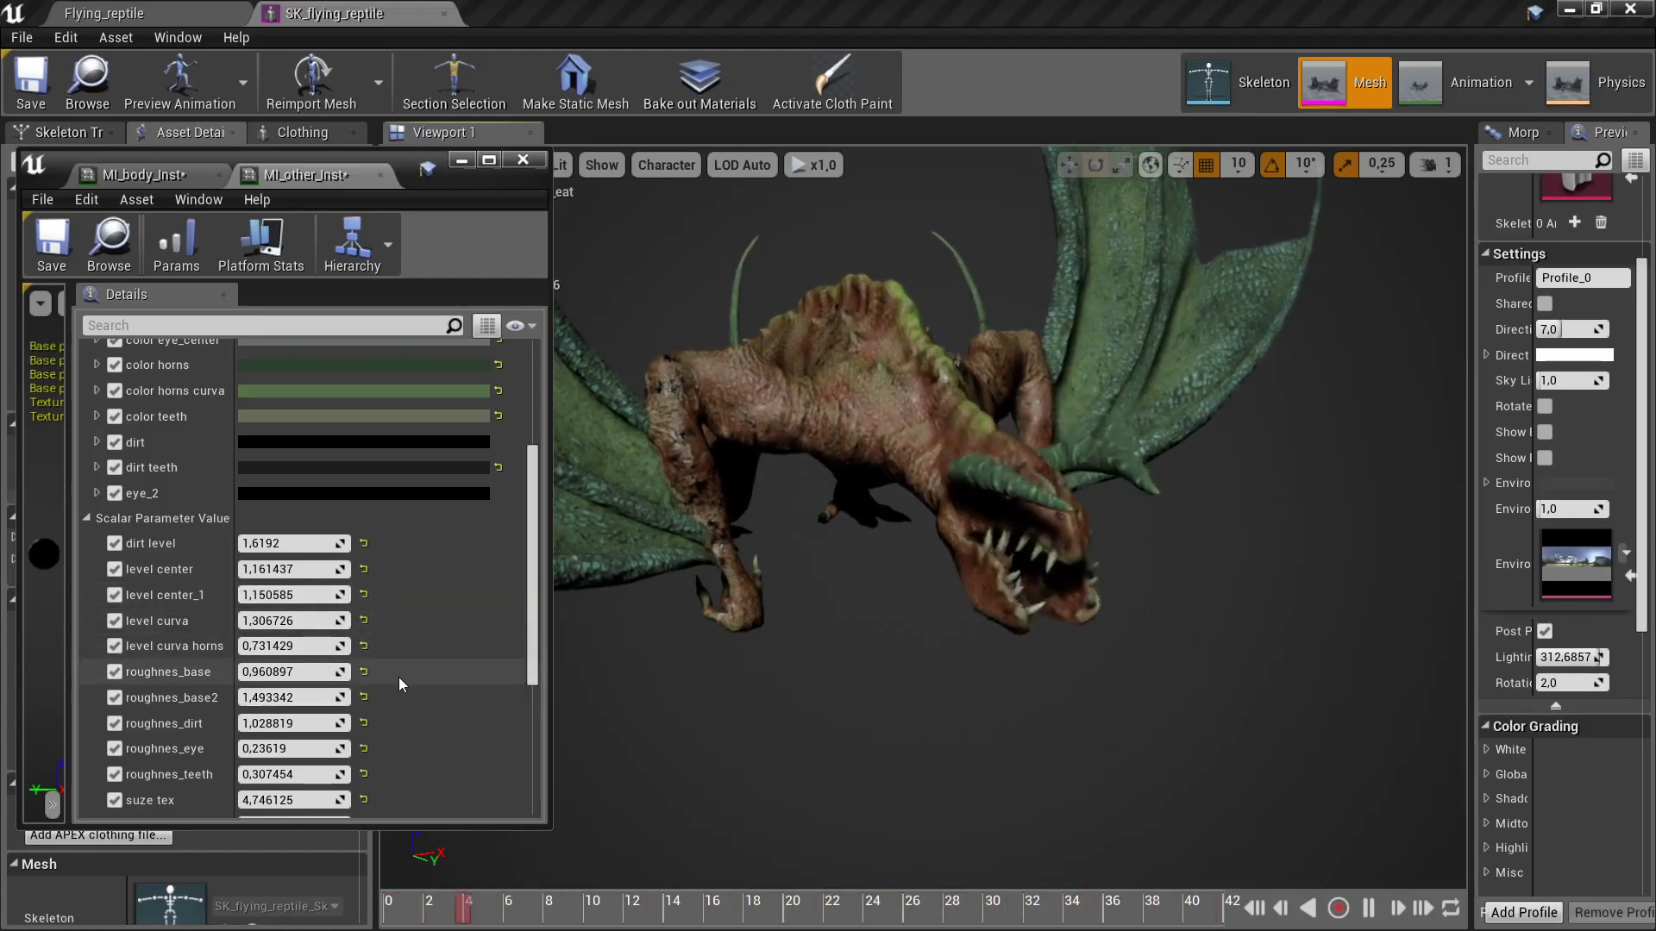
# - Switch the reptile preview to the anim_idle animation
pyautogui.click(171, 76)
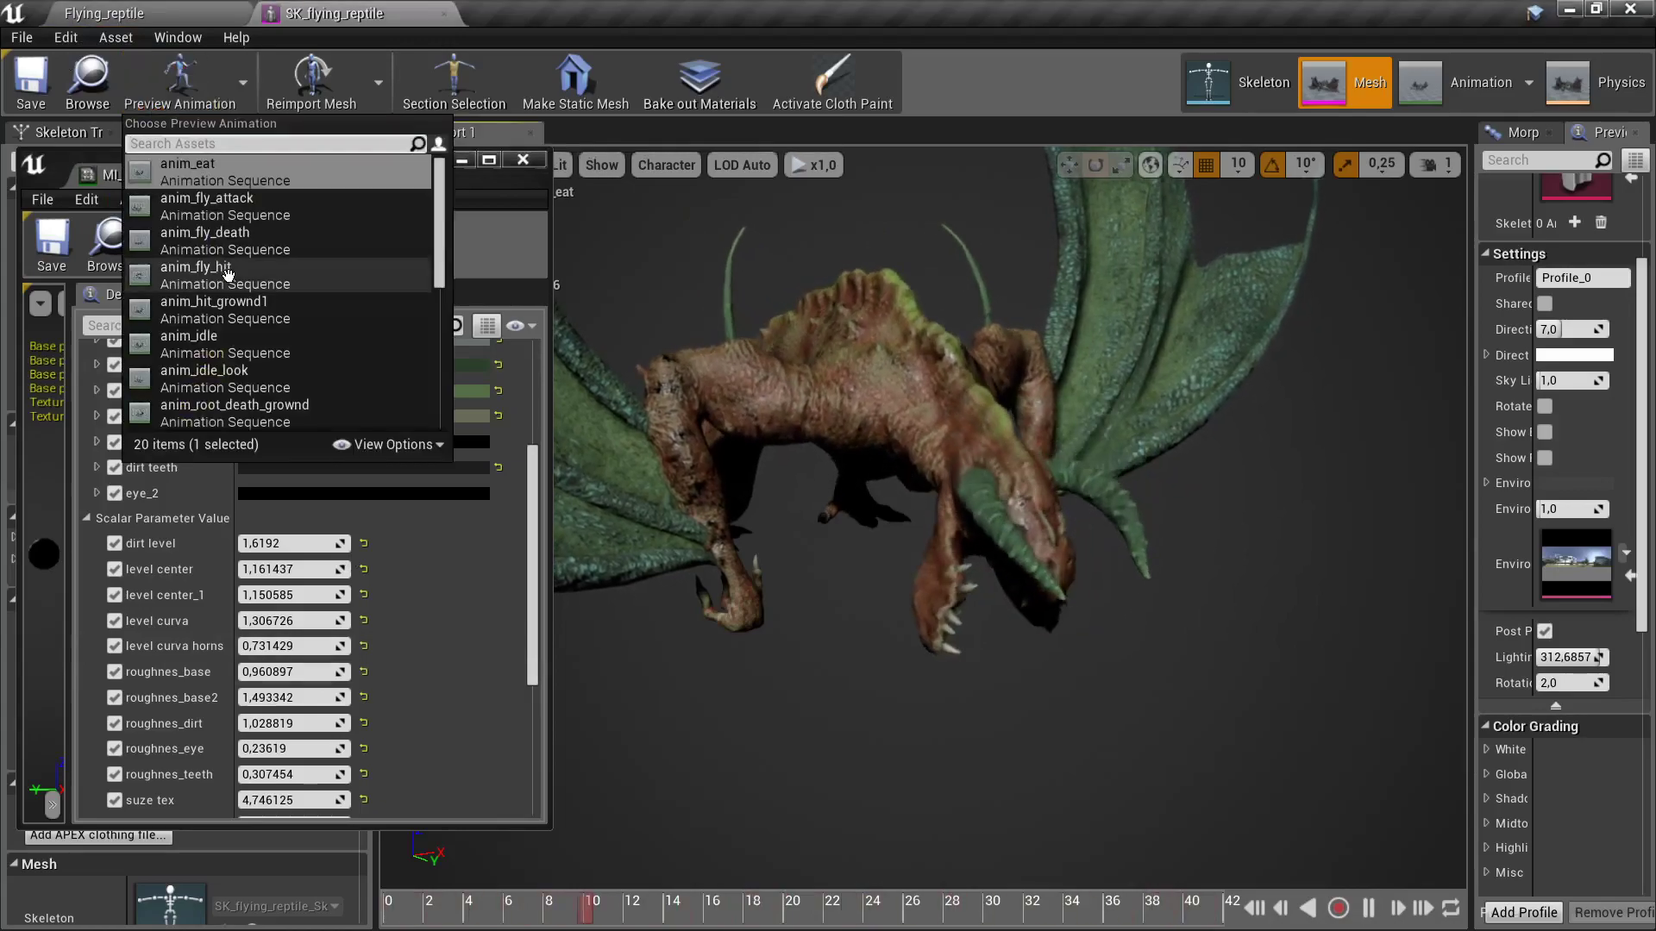
pyautogui.click(230, 349)
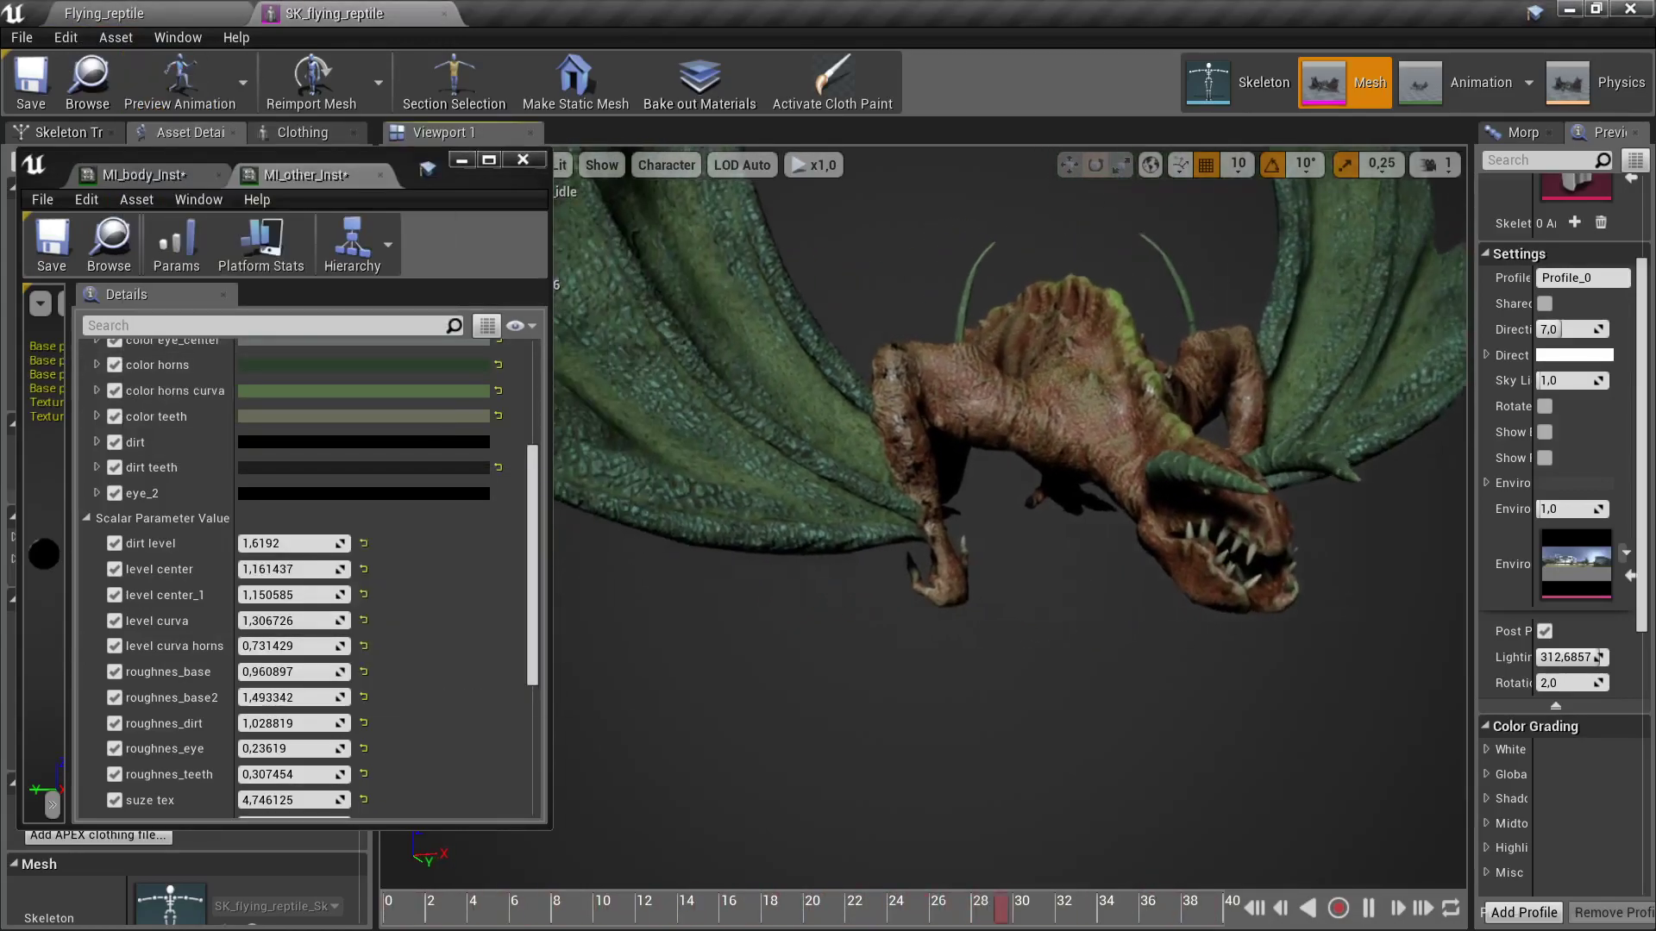
pyautogui.scroll(8, 893, 517)
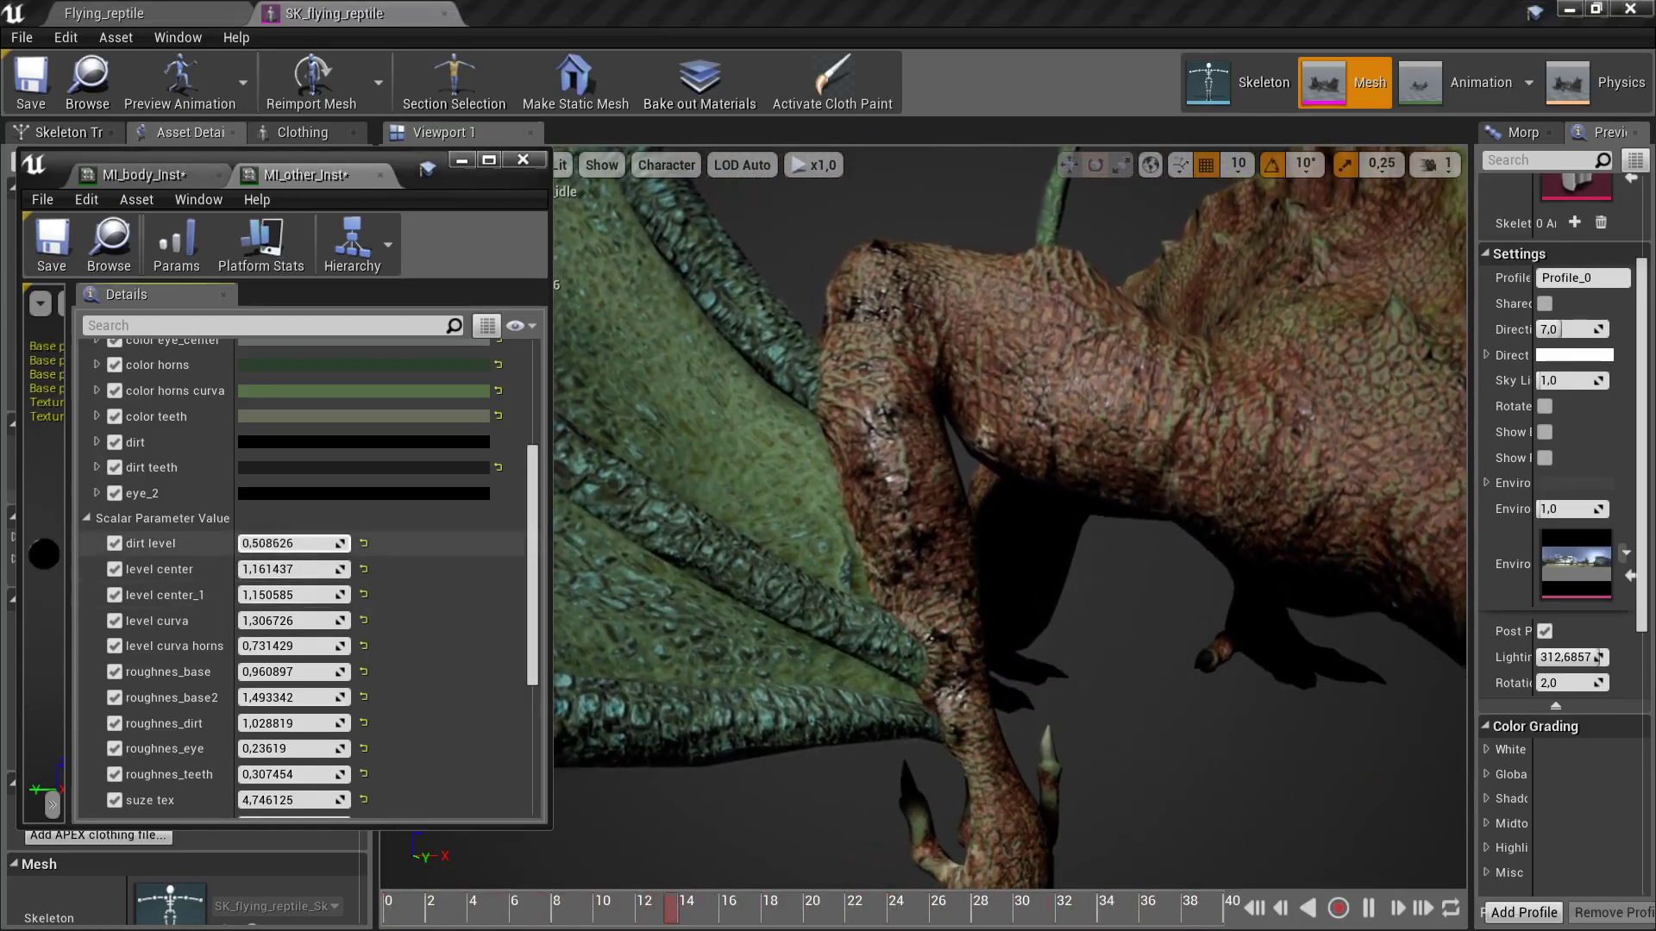
# - On MI_body_Inst, raise level dirt to 1,845282 and roughnes_dirt to 0,397635
pyautogui.click(145, 179)
pyautogui.scroll(-5, 335, 535)
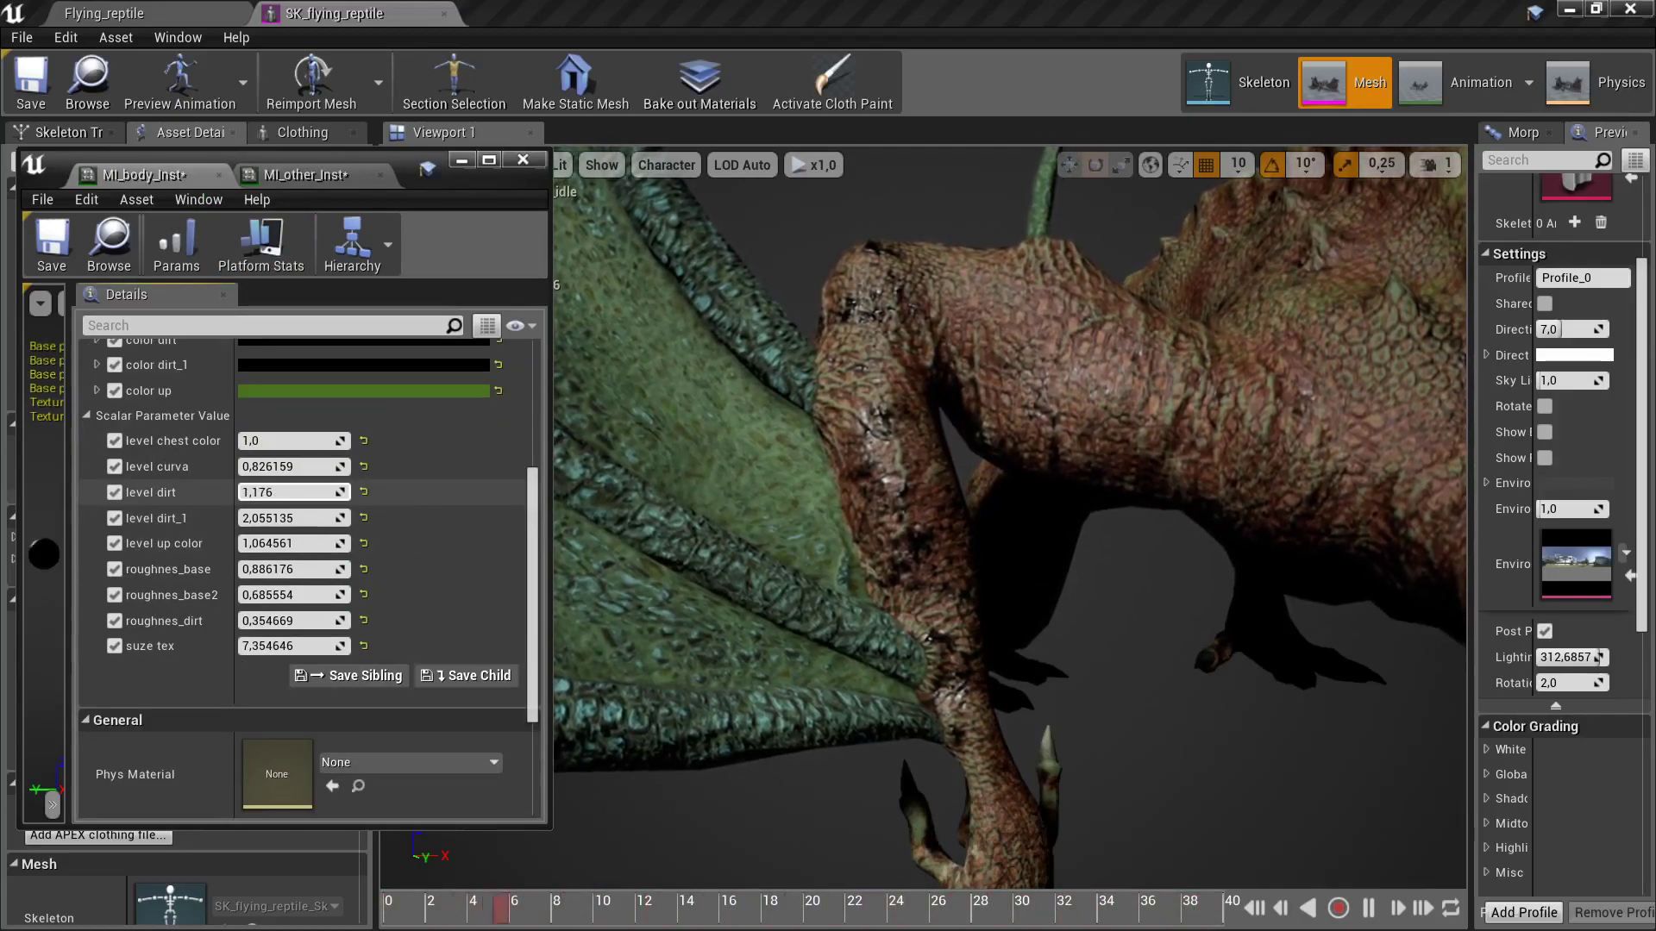
pyautogui.moveTo(293, 491)
pyautogui.mouseDown()
pyautogui.moveTo(345, 491)
pyautogui.moveTo(288, 492)
pyautogui.mouseUp()
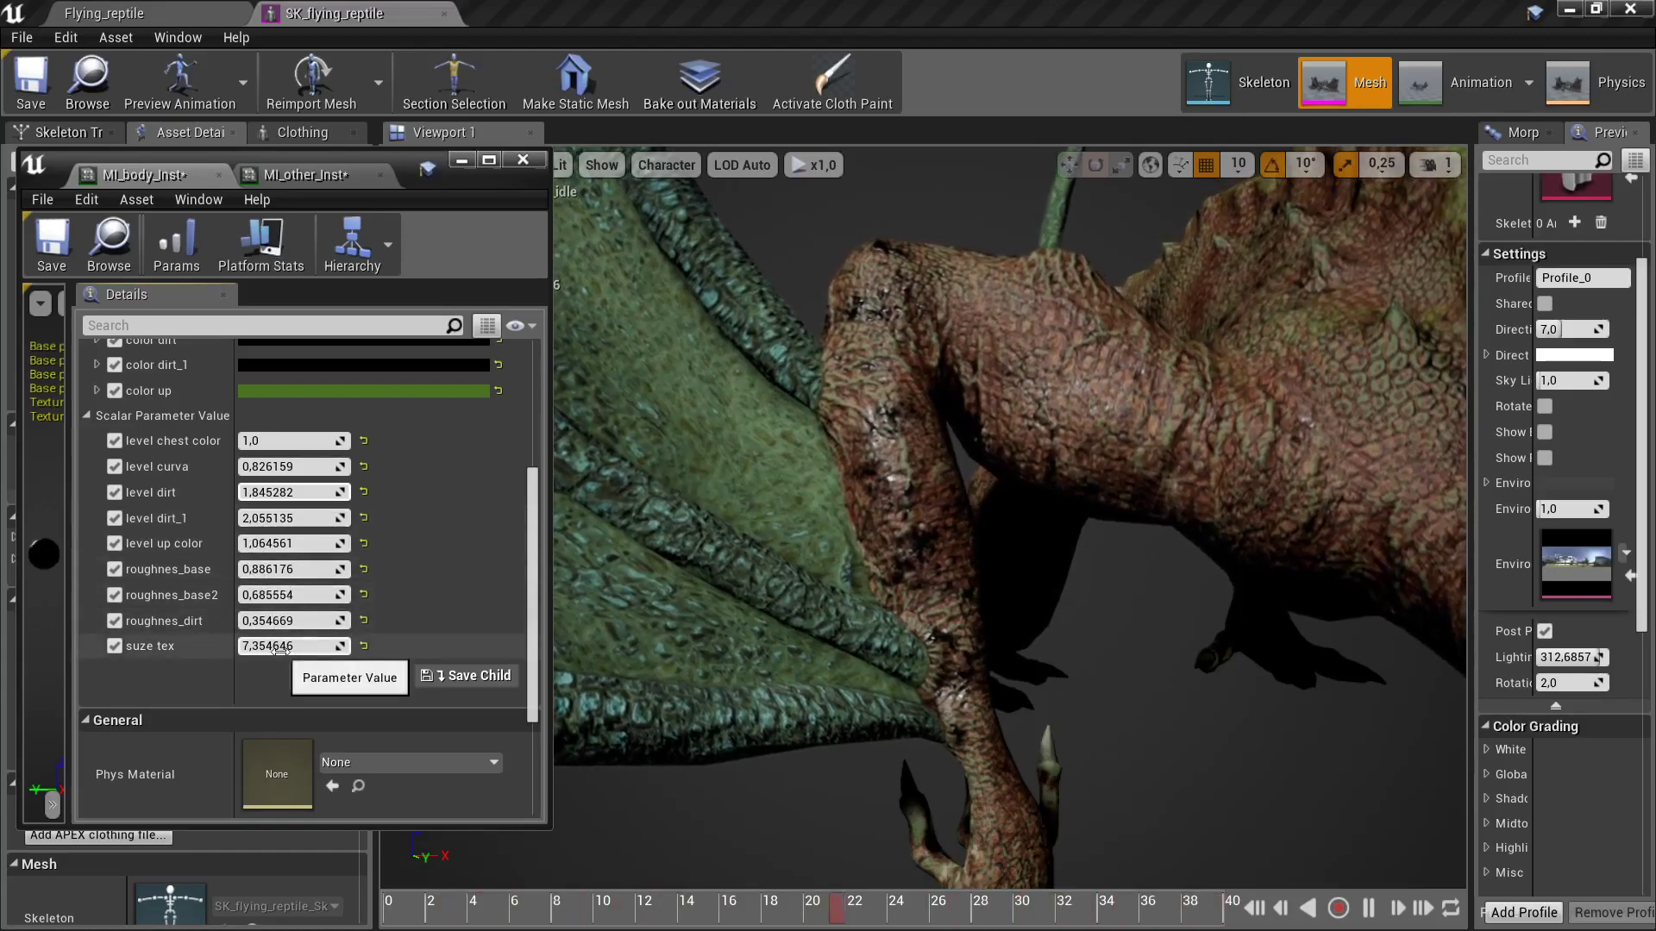
pyautogui.moveTo(285, 621)
pyautogui.mouseDown()
pyautogui.moveTo(319, 621)
pyautogui.moveTo(268, 621)
pyautogui.mouseUp()
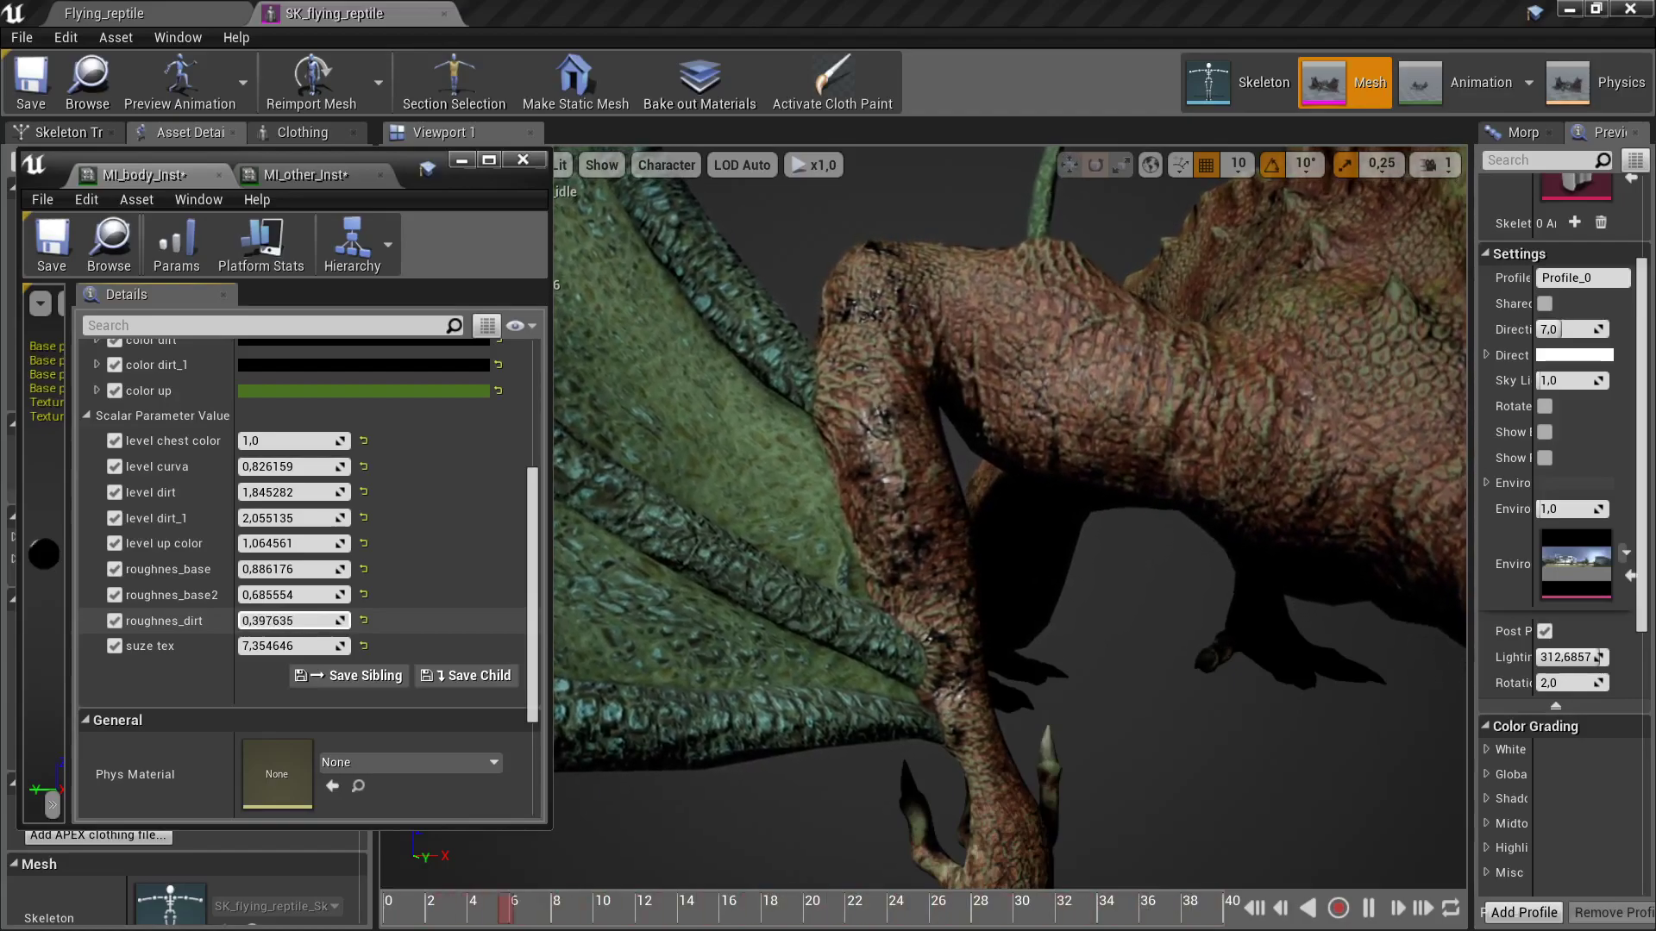
pyautogui.scroll(3, 272, 514)
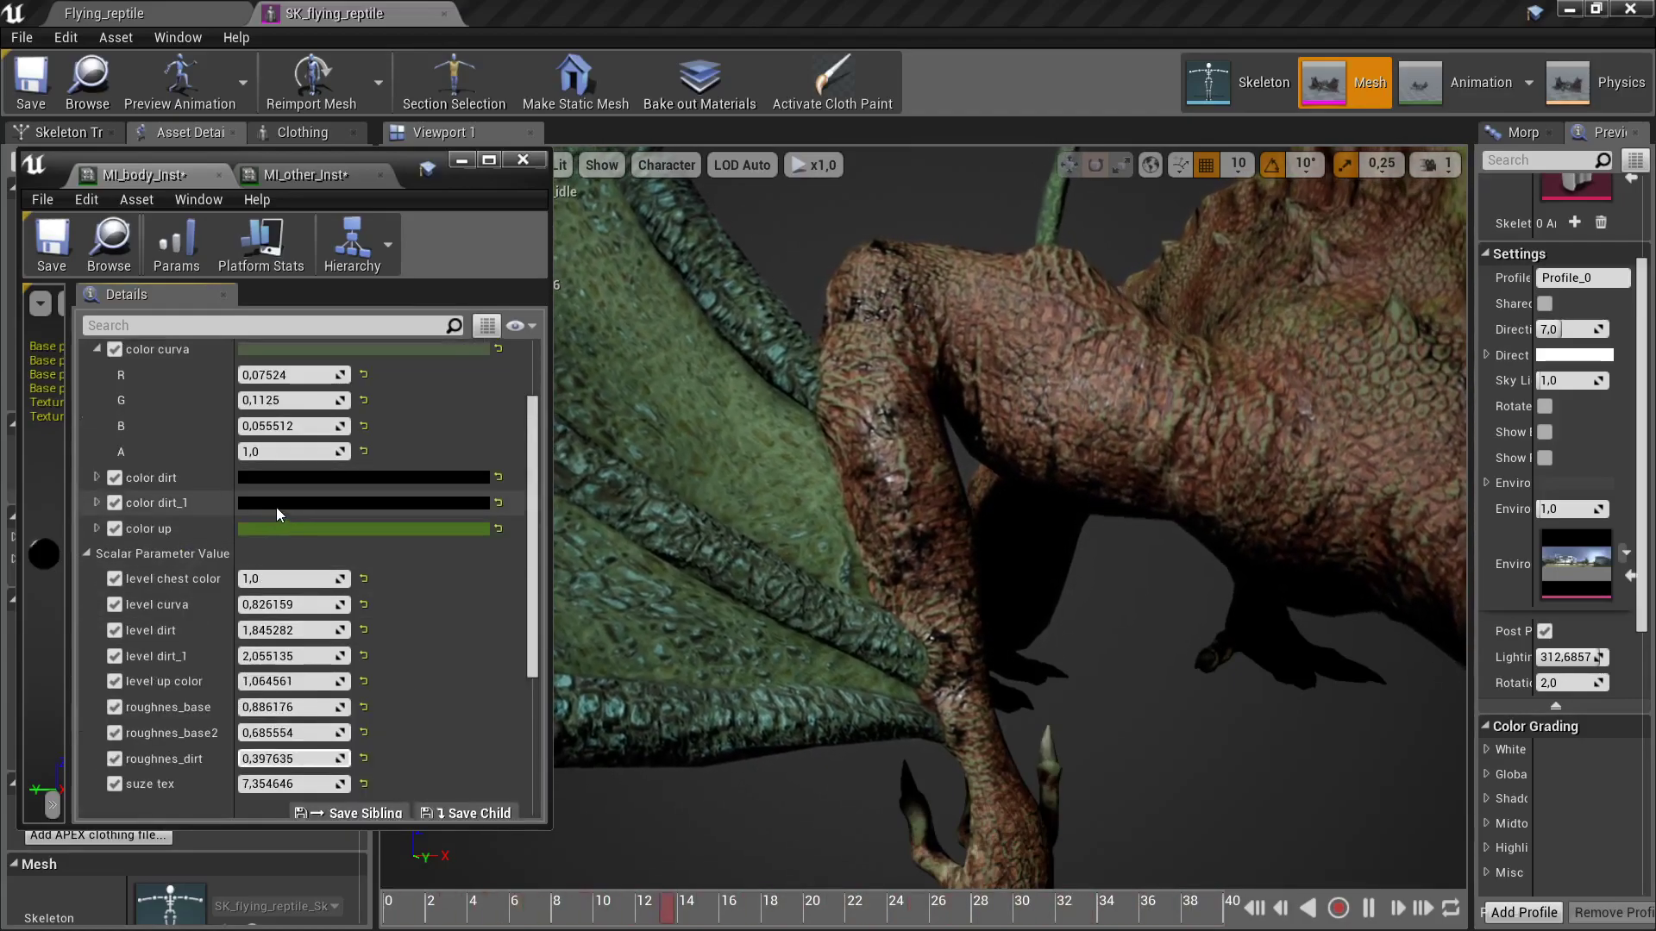
# - Try bright red for color dirt_1, then set it back to black
pyautogui.click(282, 499)
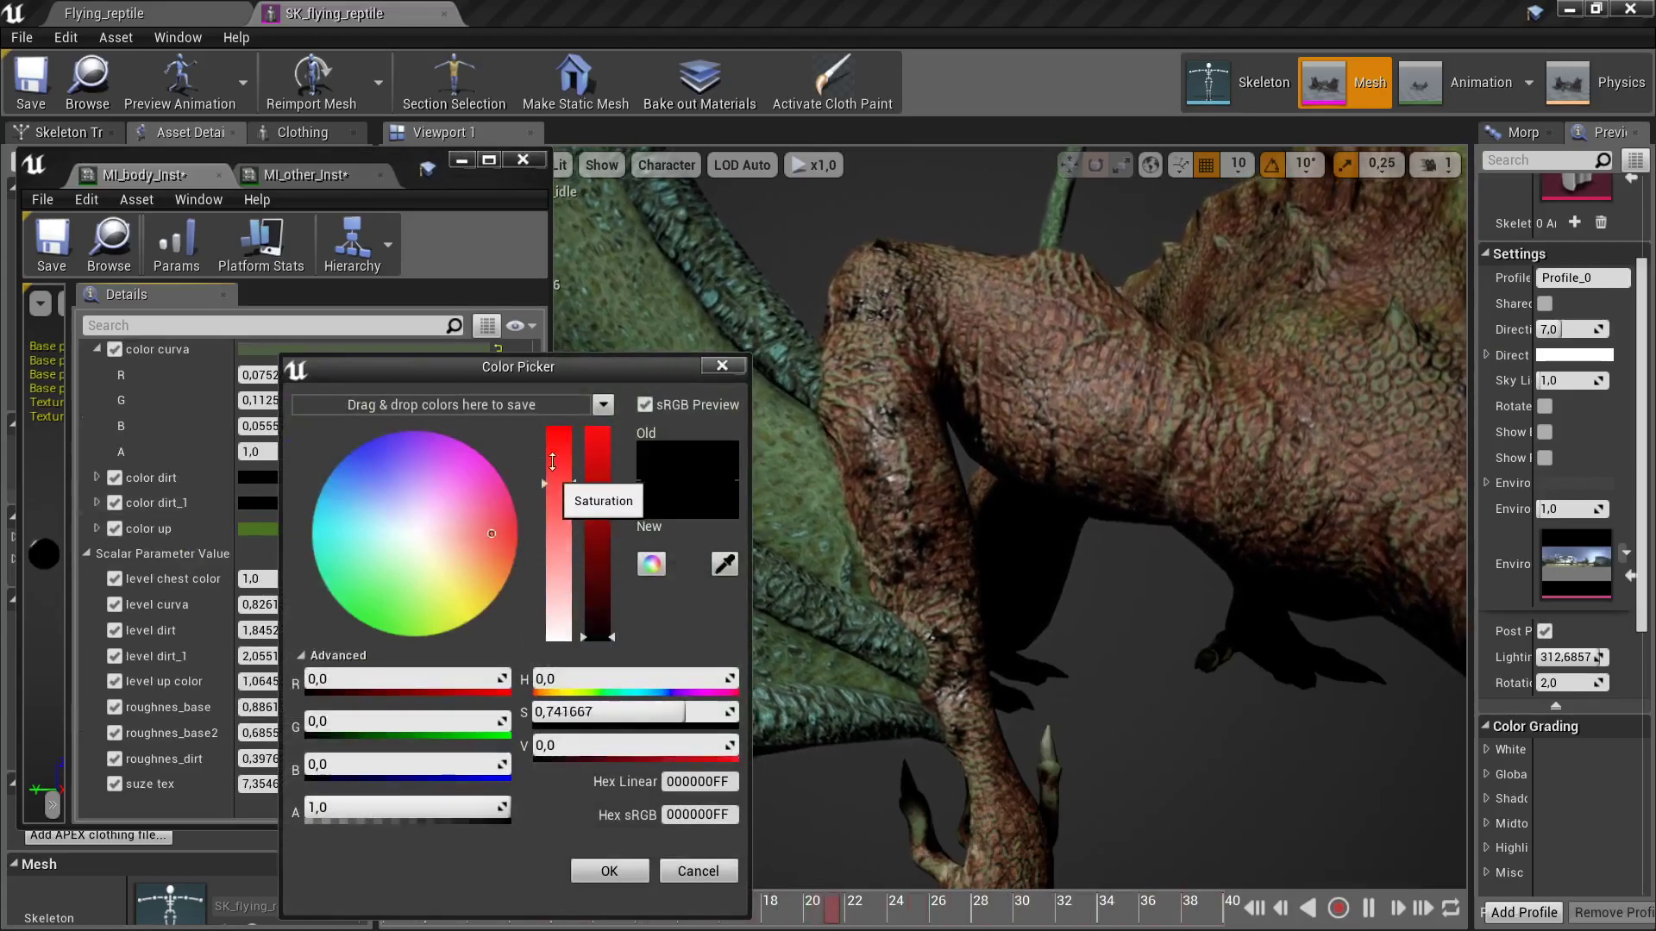
pyautogui.moveTo(600, 566); pyautogui.dragTo(586, 348)
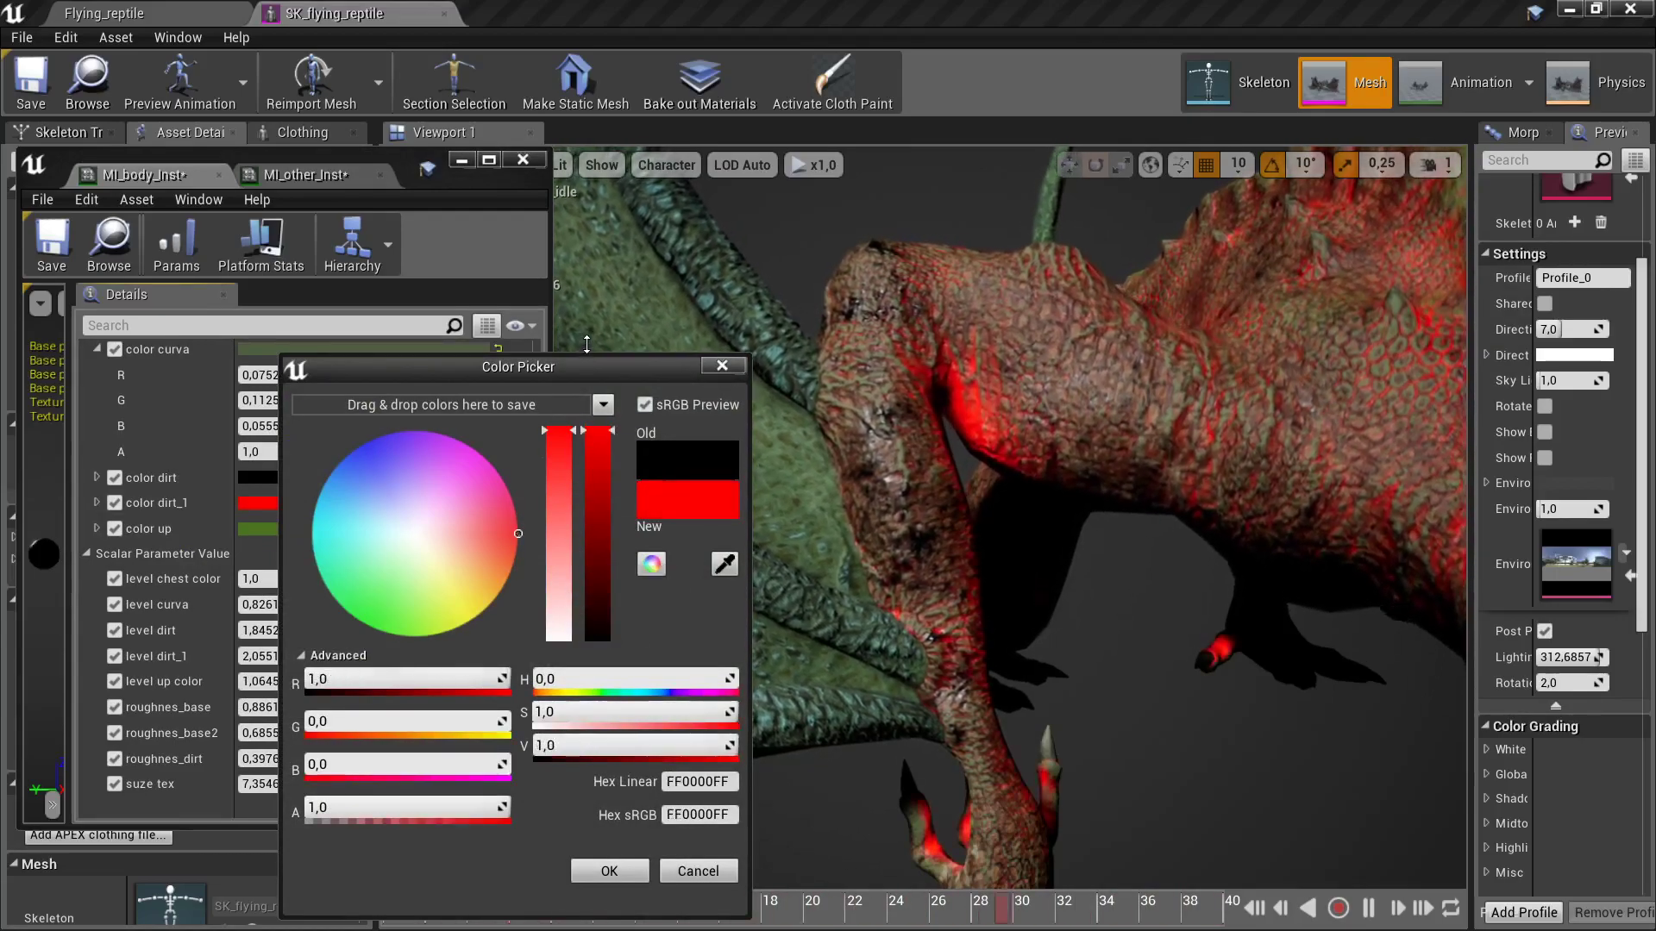
pyautogui.moveTo(591, 498); pyautogui.dragTo(602, 685)
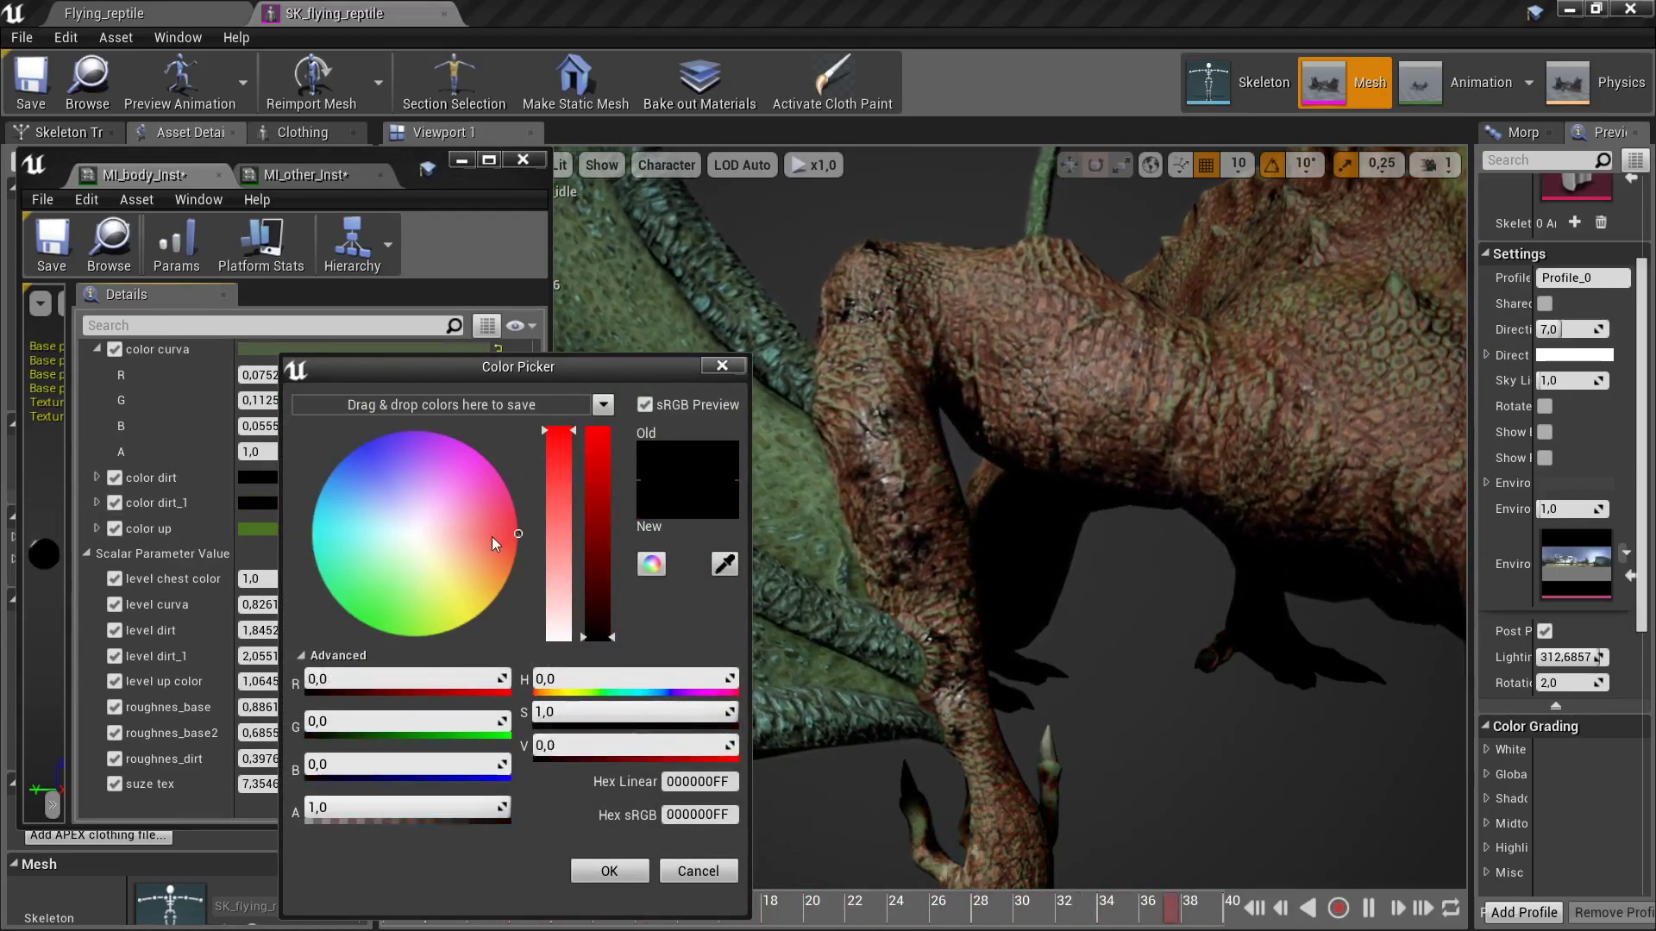
pyautogui.click(721, 369)
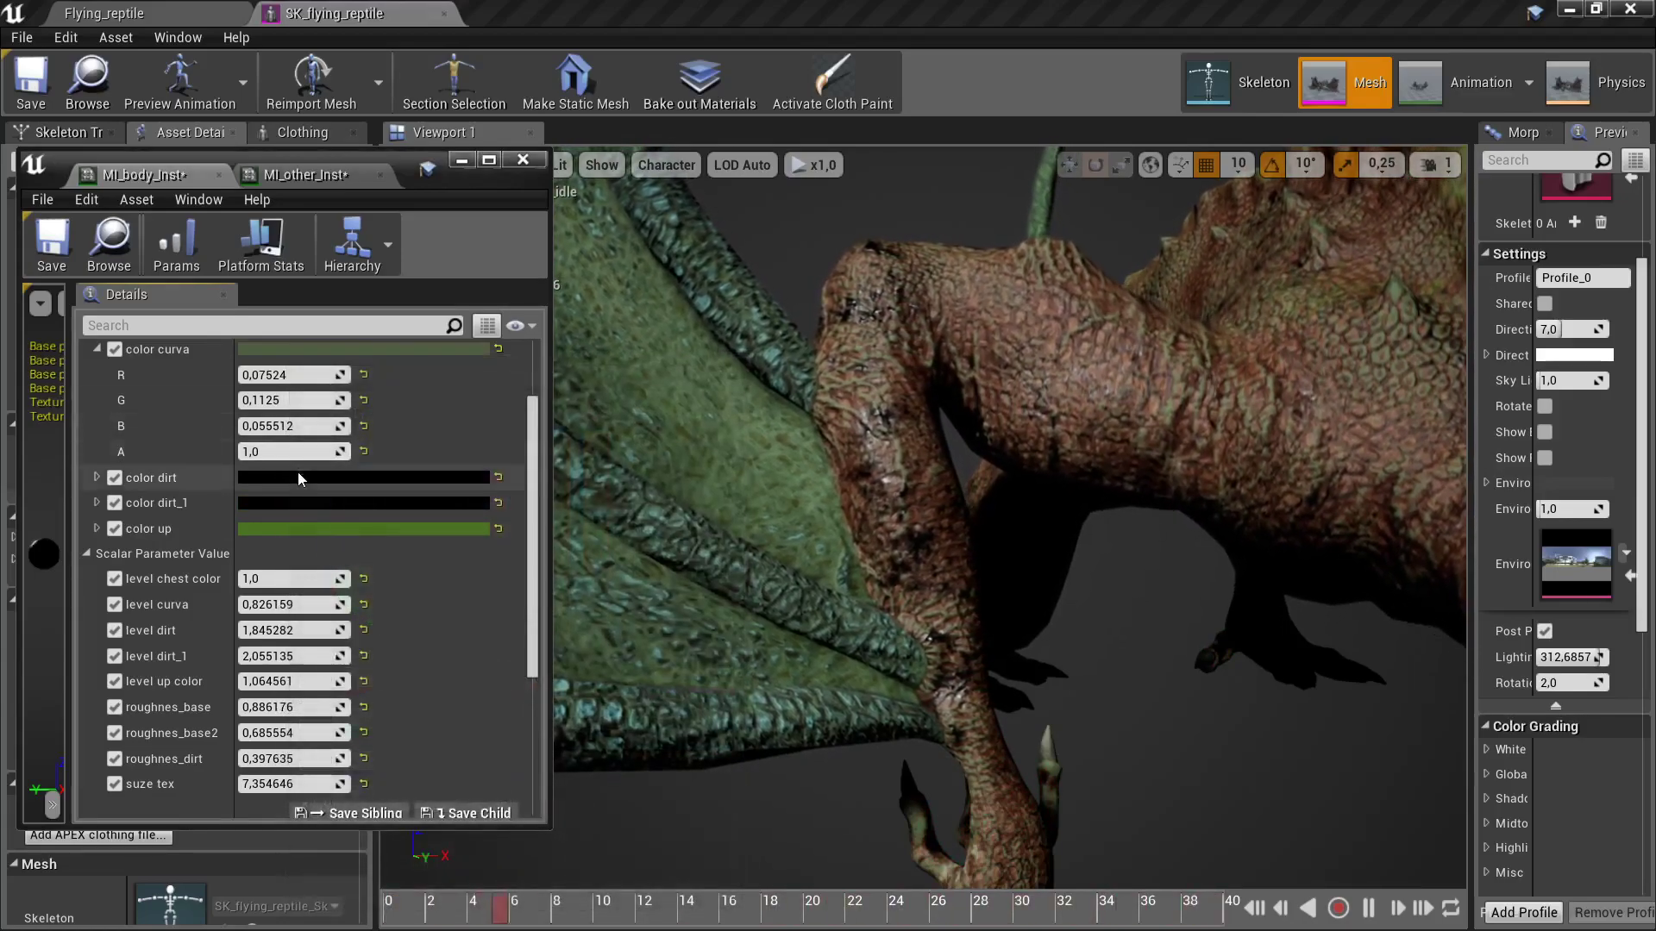
# - Try a saturated red color dirt, then settle on pure black
pyautogui.click(293, 479)
pyautogui.moveTo(607, 587); pyautogui.dragTo(616, 460)
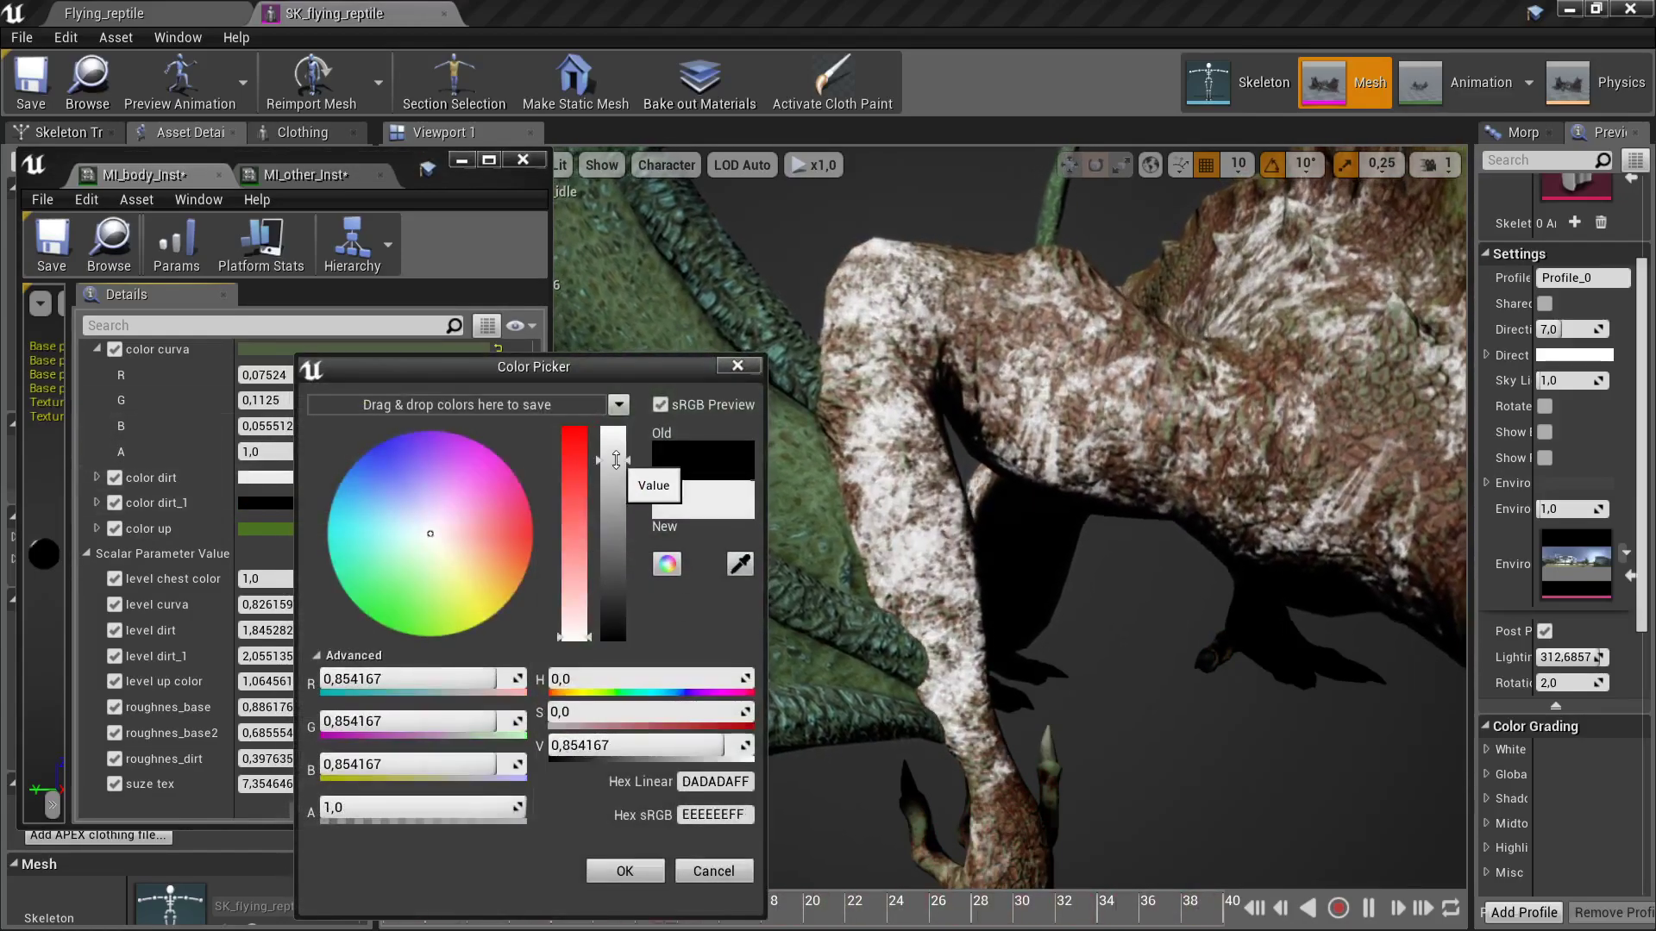
pyautogui.moveTo(574, 633); pyautogui.dragTo(571, 454)
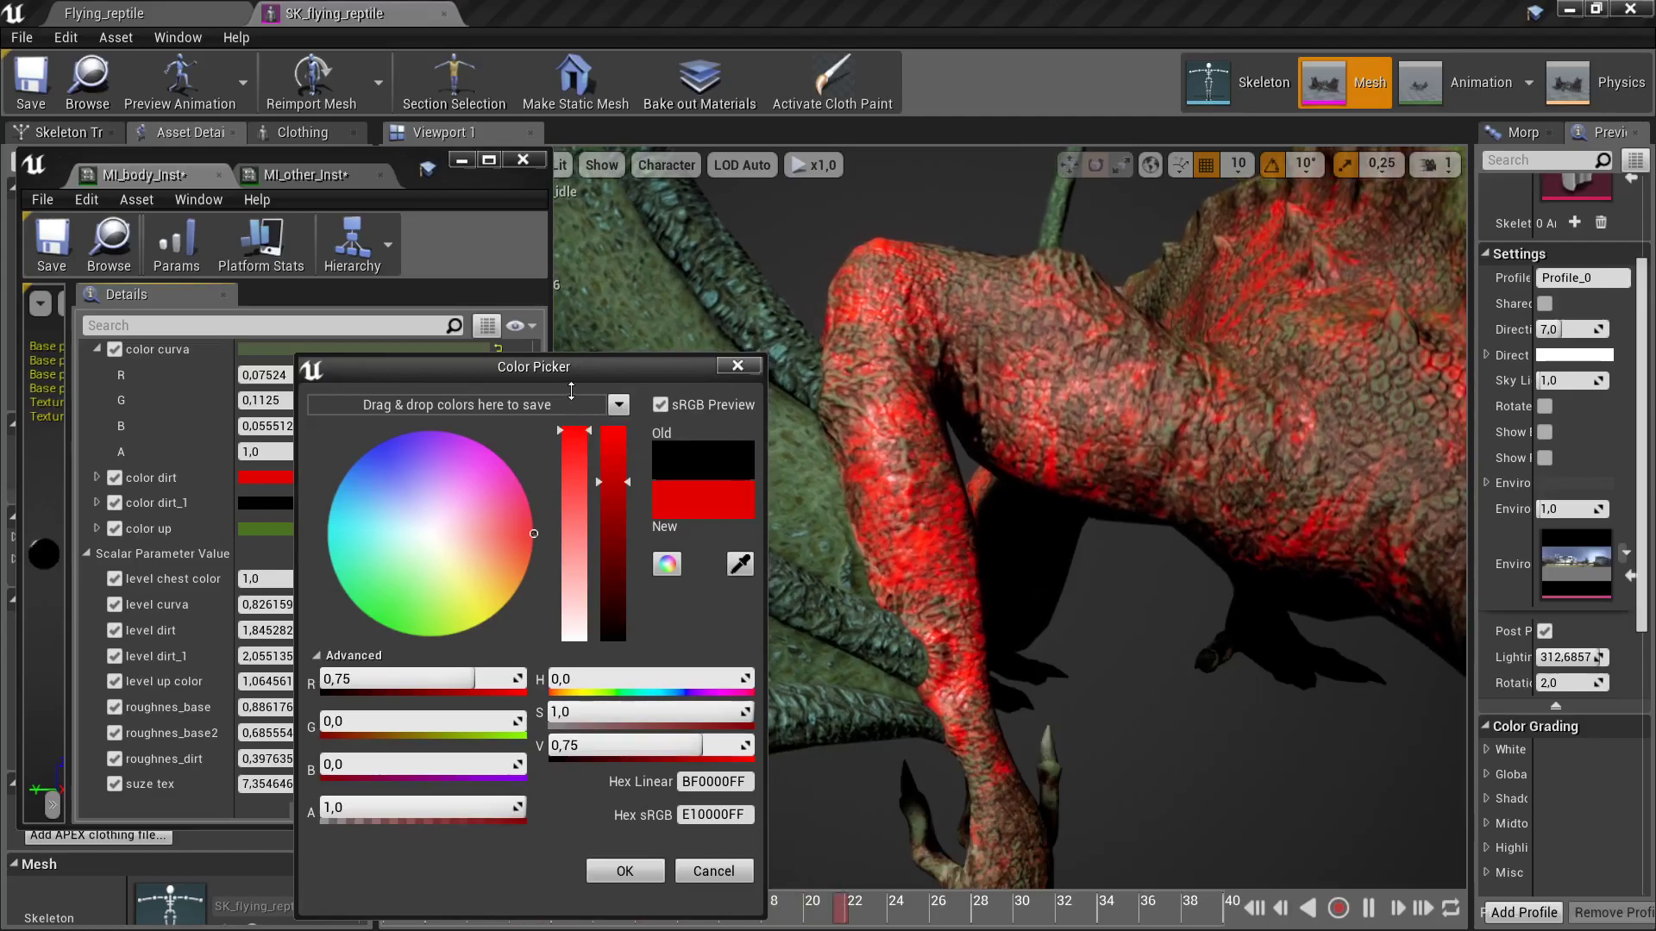
pyautogui.moveTo(607, 431); pyautogui.dragTo(625, 670)
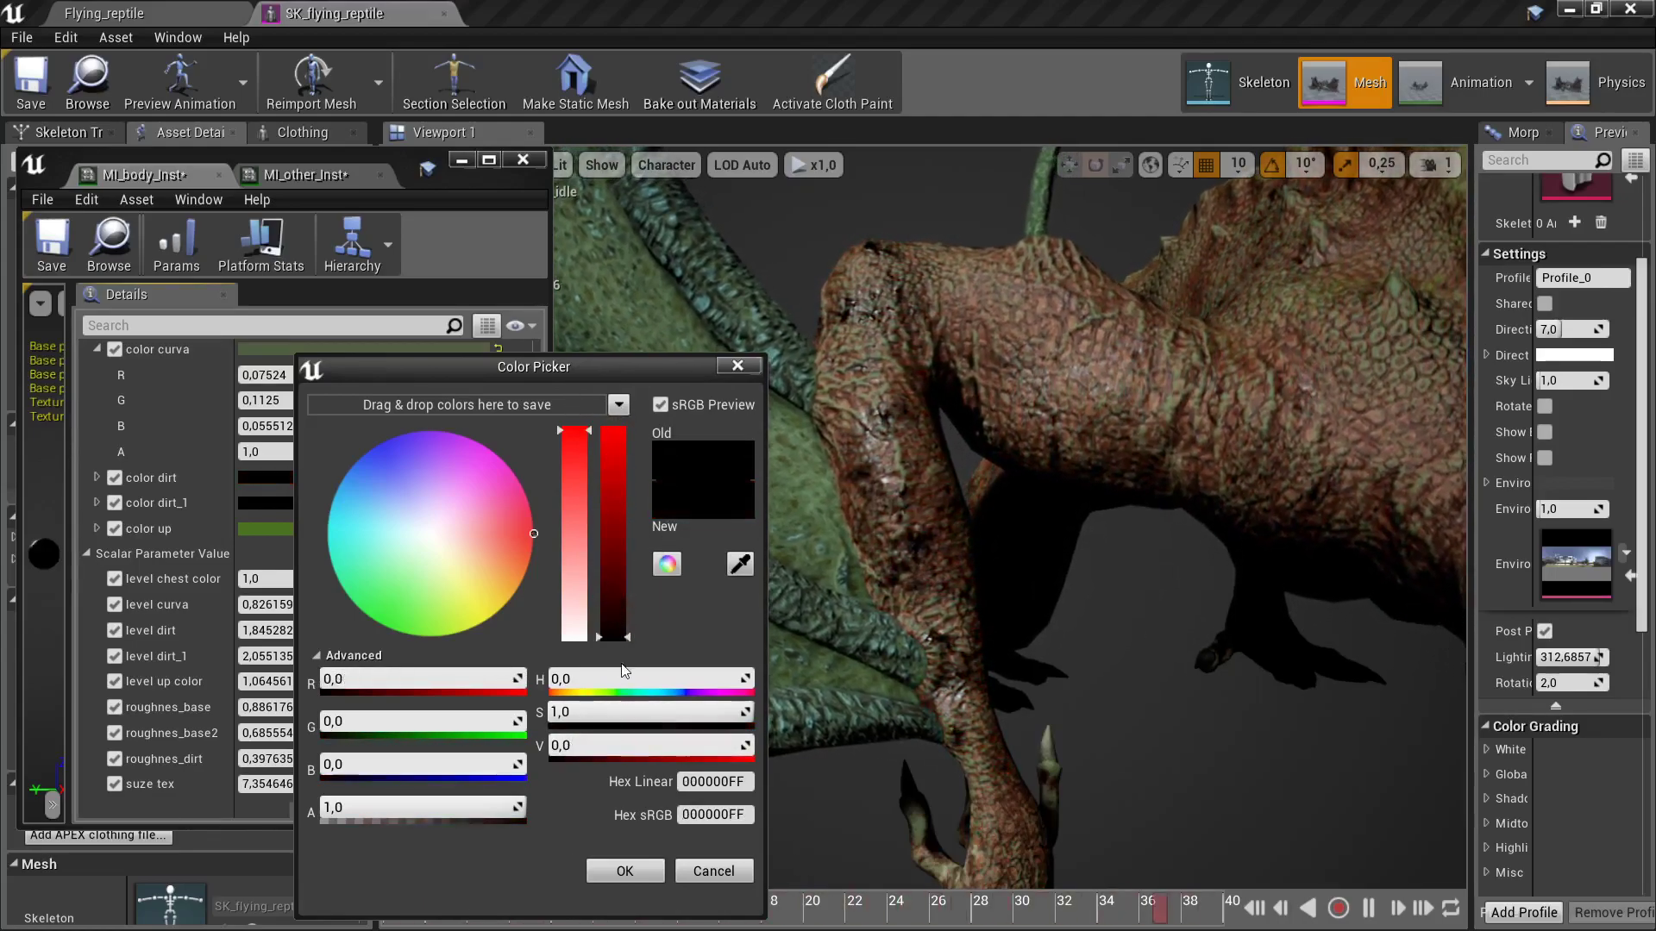
pyautogui.click(609, 865)
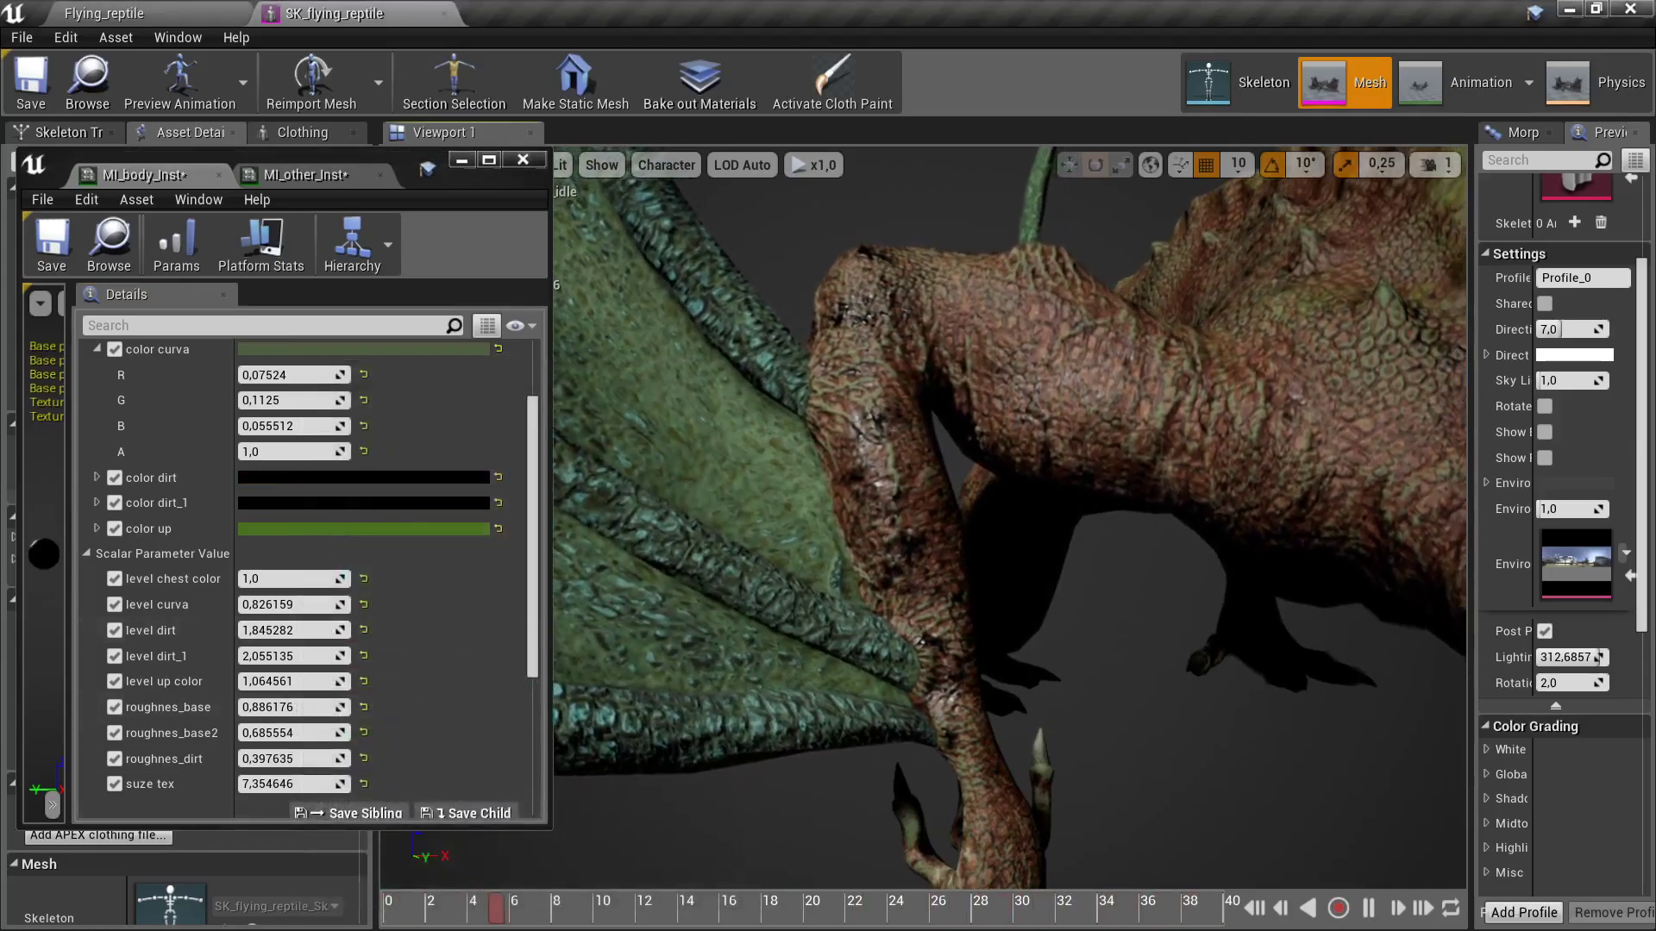
# - Rotate the preview sky lighting around the reptile
pyautogui.moveTo(828, 604)
pyautogui.mouseDown()
pyautogui.moveTo(876, 619)
pyautogui.moveTo(875, 673)
pyautogui.mouseUp()
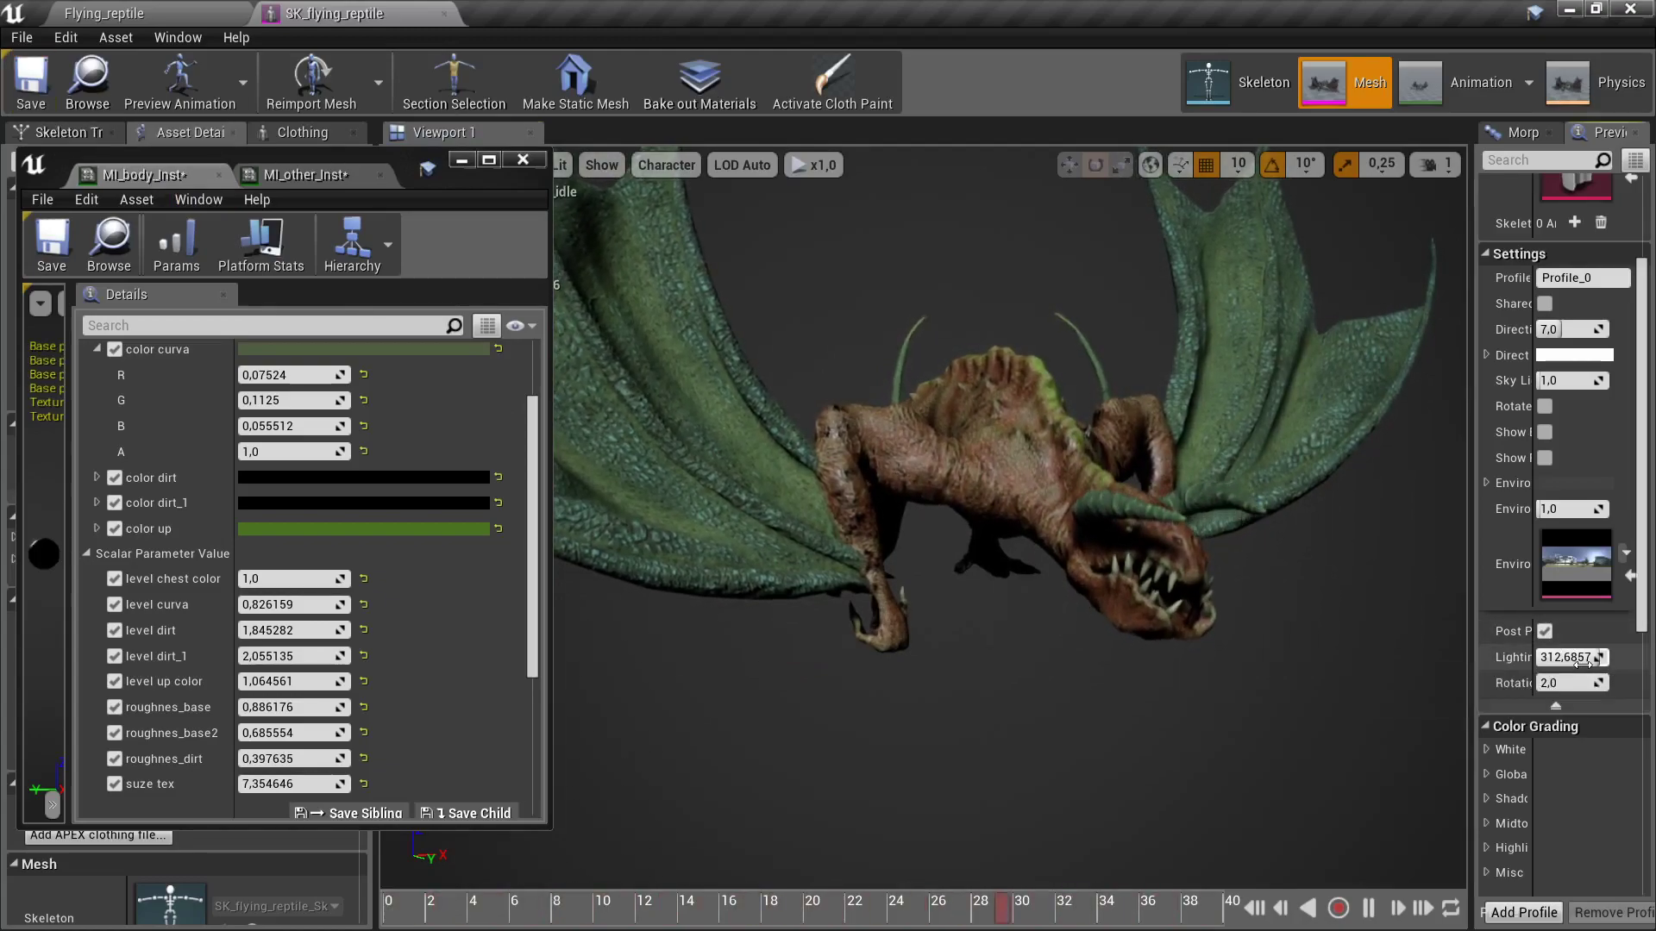
pyautogui.moveTo(1565, 657); pyautogui.dragTo(1504, 657)
pyautogui.moveTo(864, 532); pyautogui.dragTo(864, 532)
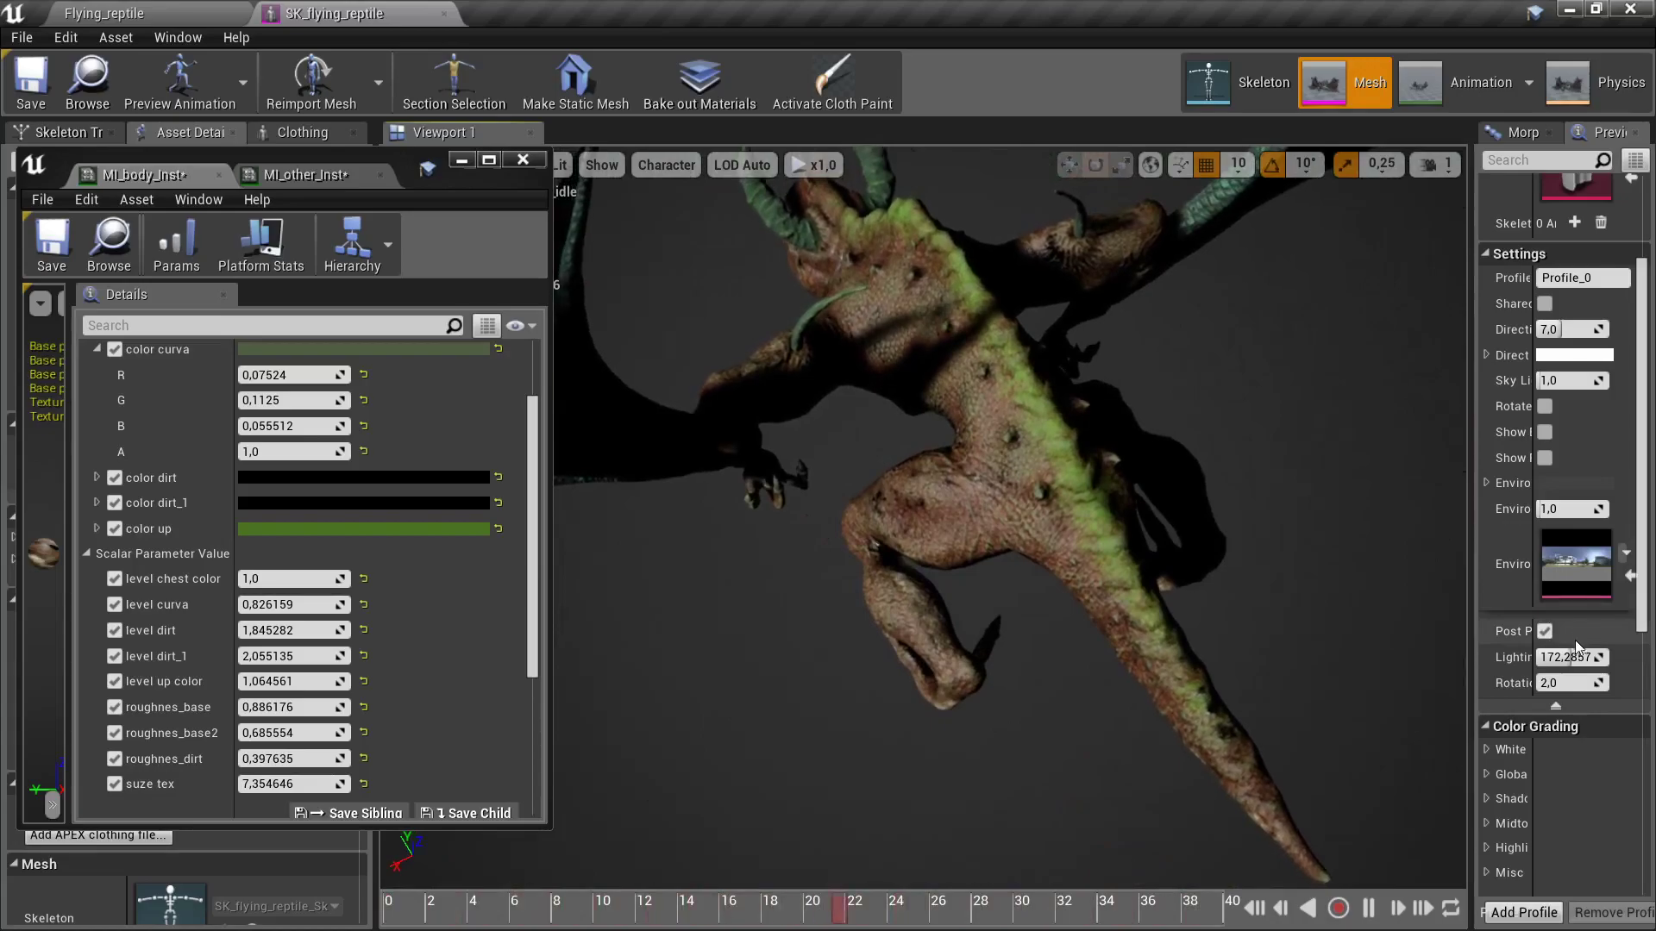
pyautogui.moveTo(1574, 655)
pyautogui.mouseDown()
pyautogui.moveTo(1517, 656)
pyautogui.moveTo(1563, 657)
pyautogui.mouseUp()
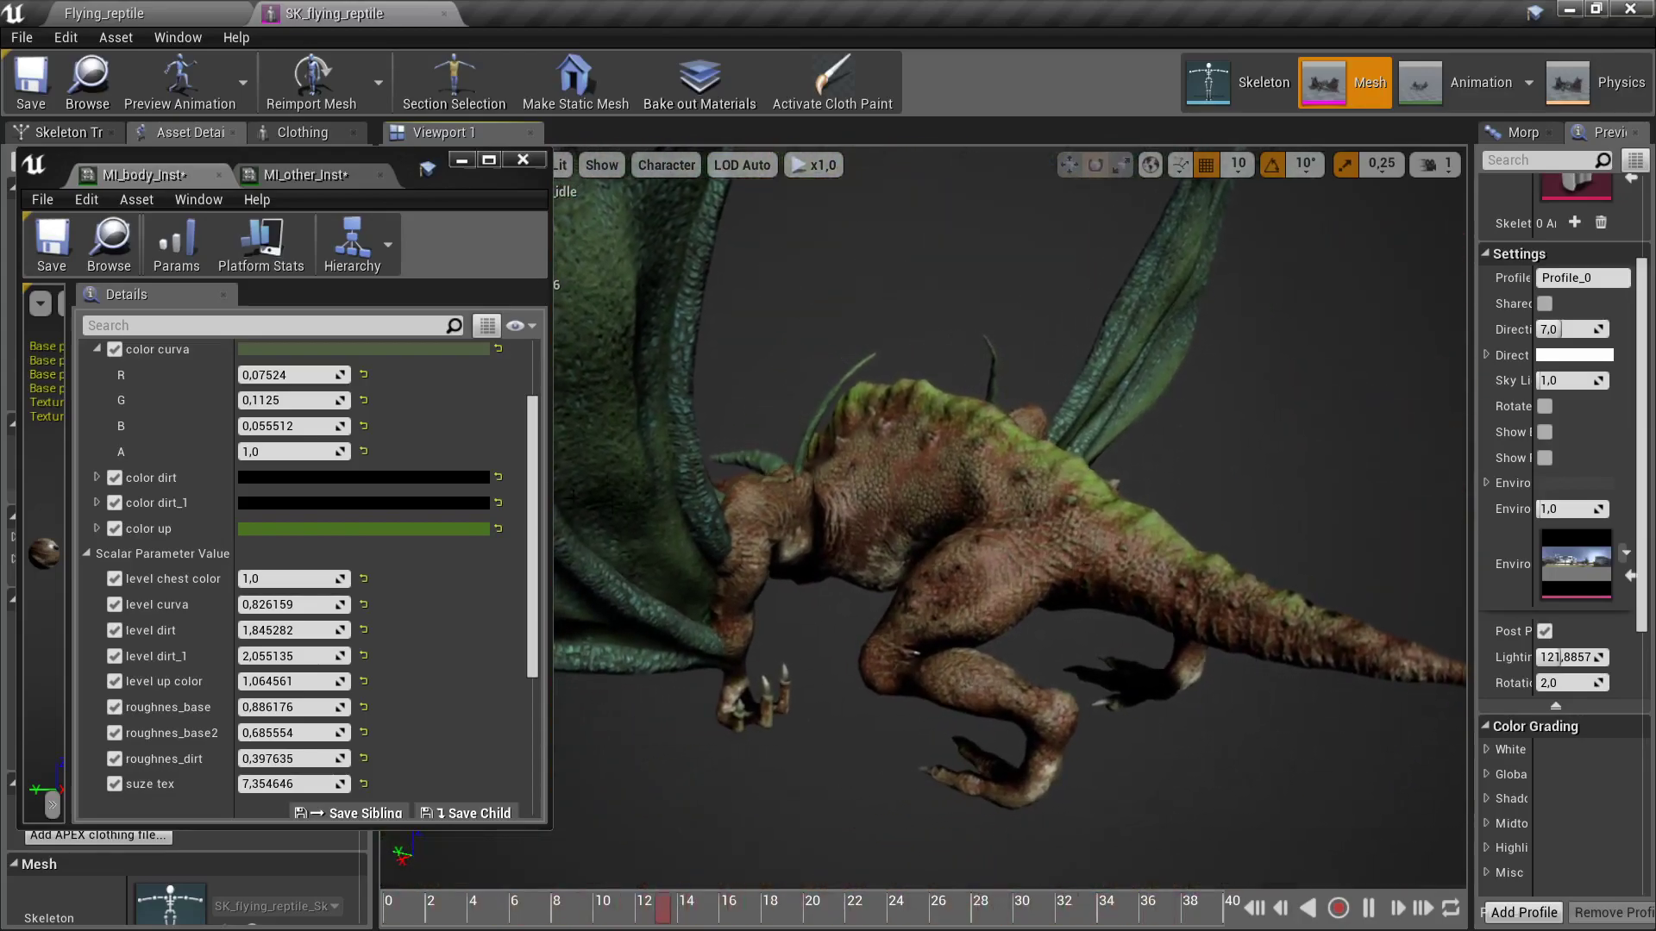
pyautogui.scroll(2, 284, 442)
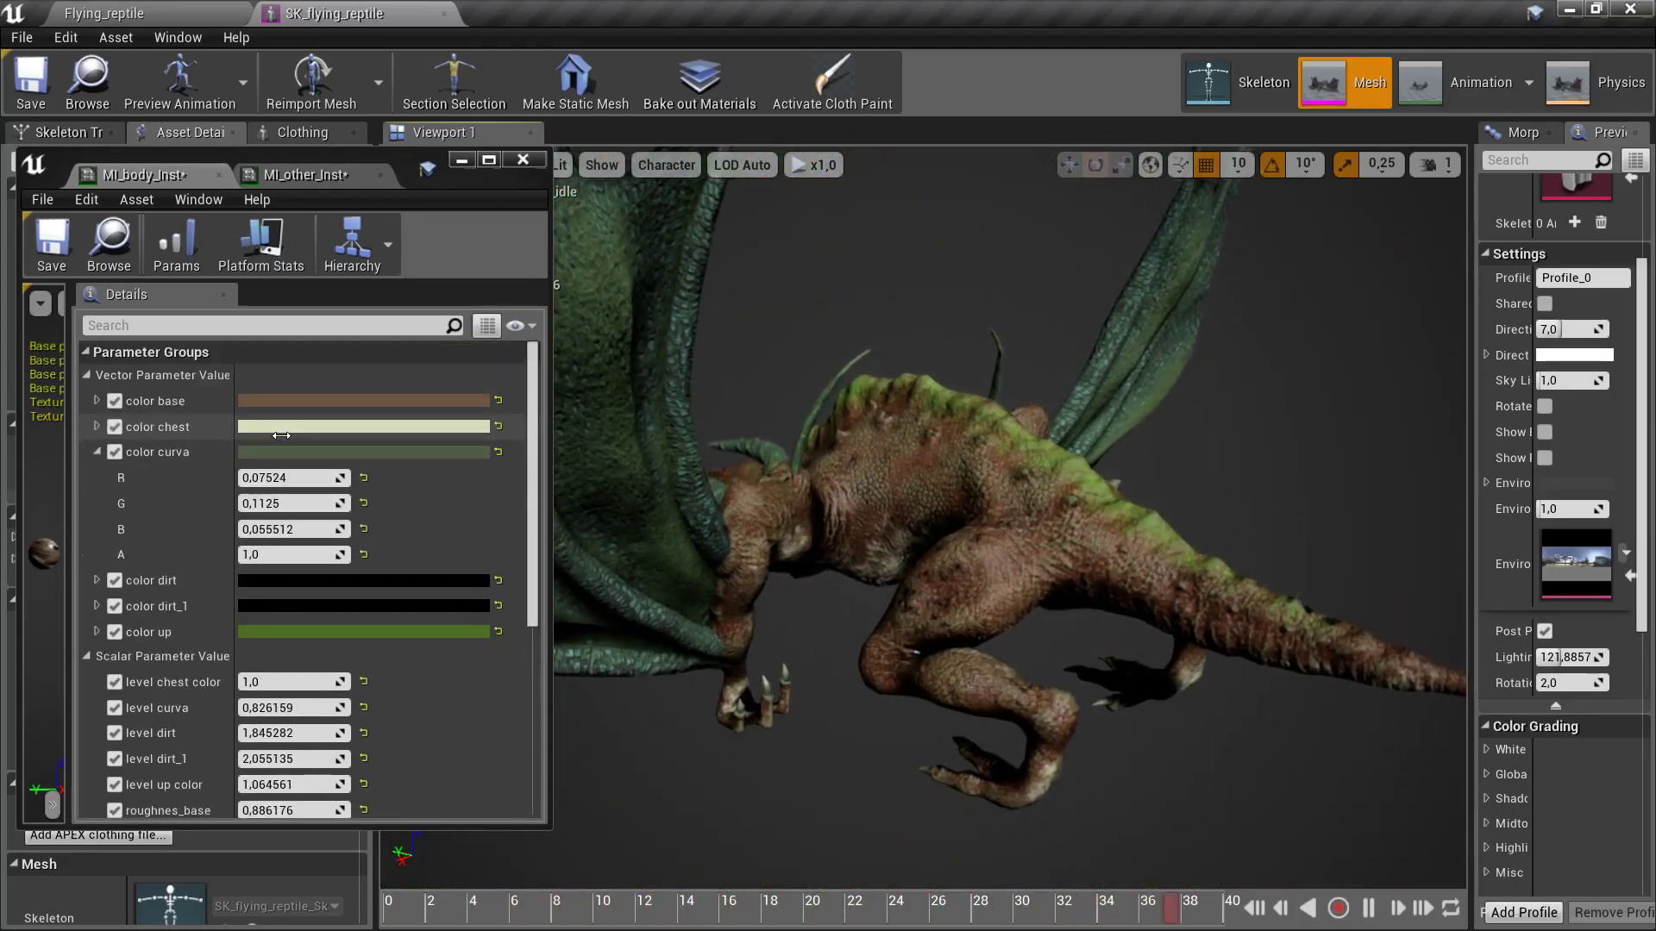
# - Darken the color up green to sRGB 314D13 and close the MI_body_Inst editor
pyautogui.click(267, 632)
pyautogui.moveTo(587, 606); pyautogui.dragTo(582, 621)
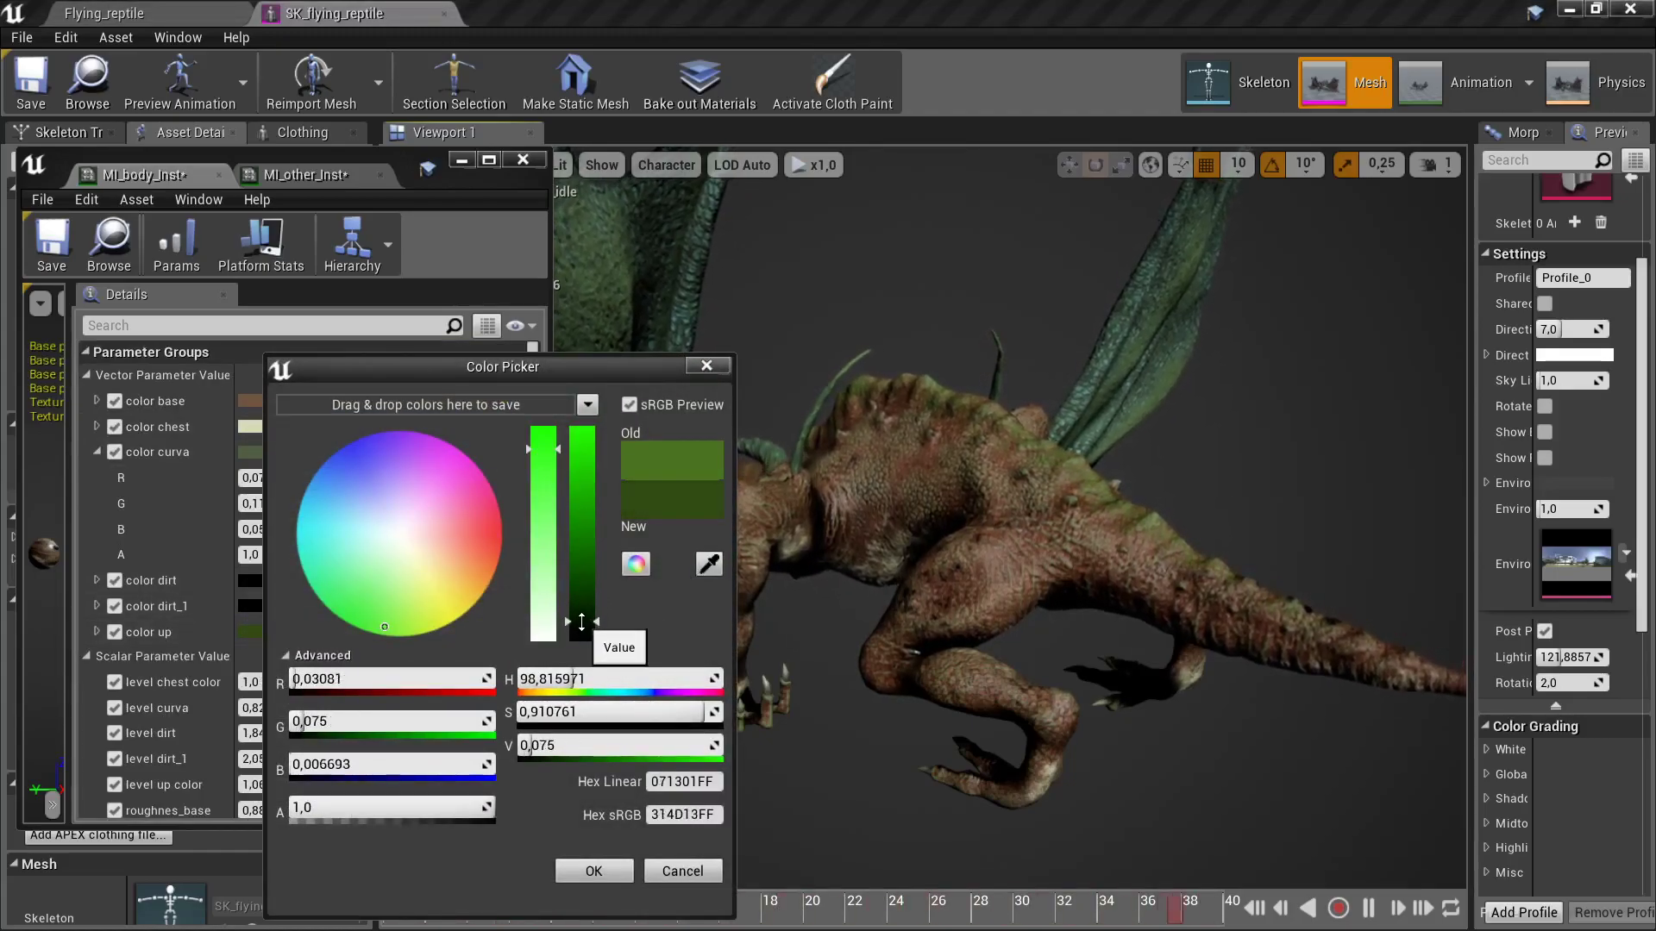
pyautogui.click(597, 862)
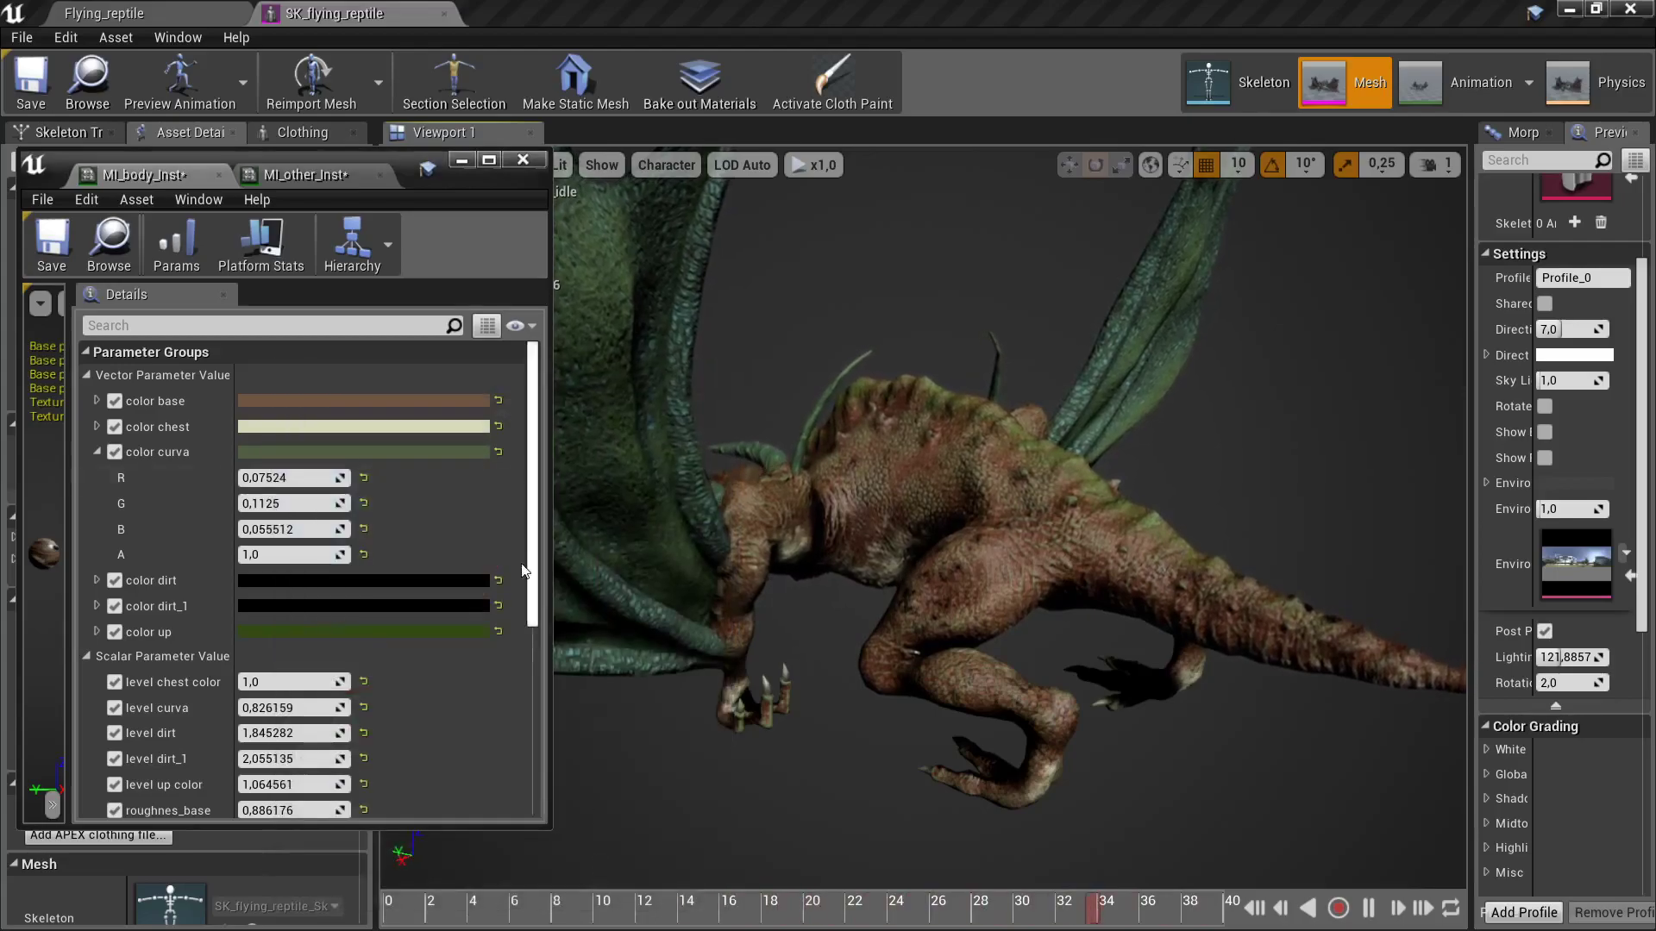
pyautogui.click(530, 155)
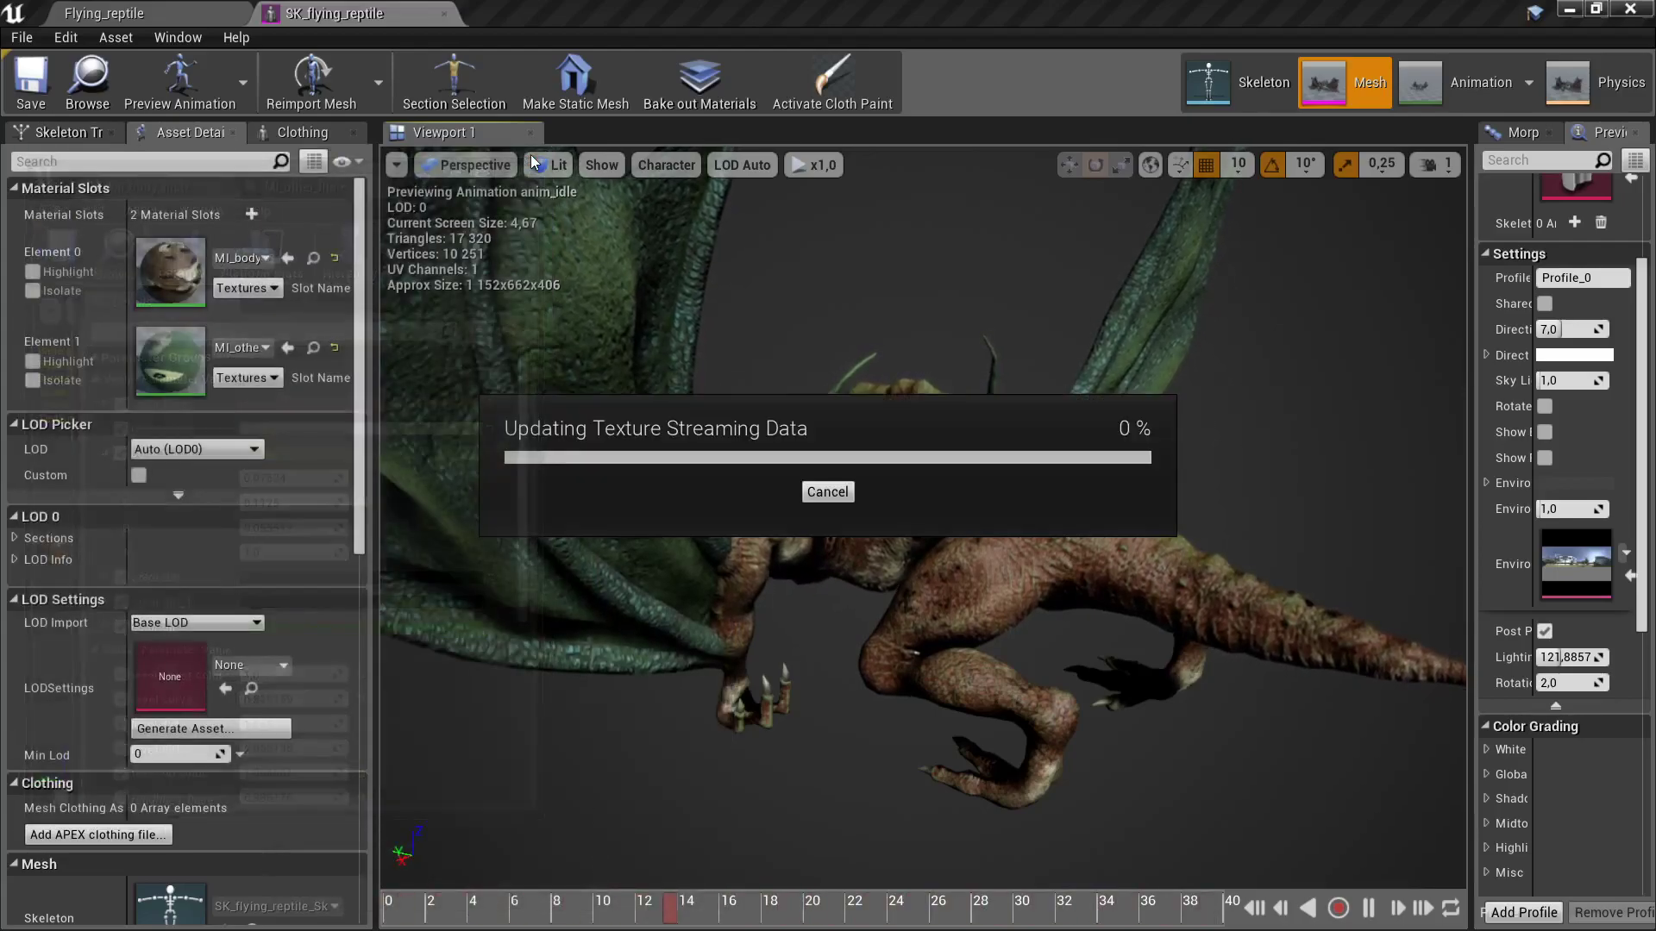
# - Close the SK_flying_reptile editor and view the animations folder
pyautogui.click(445, 14)
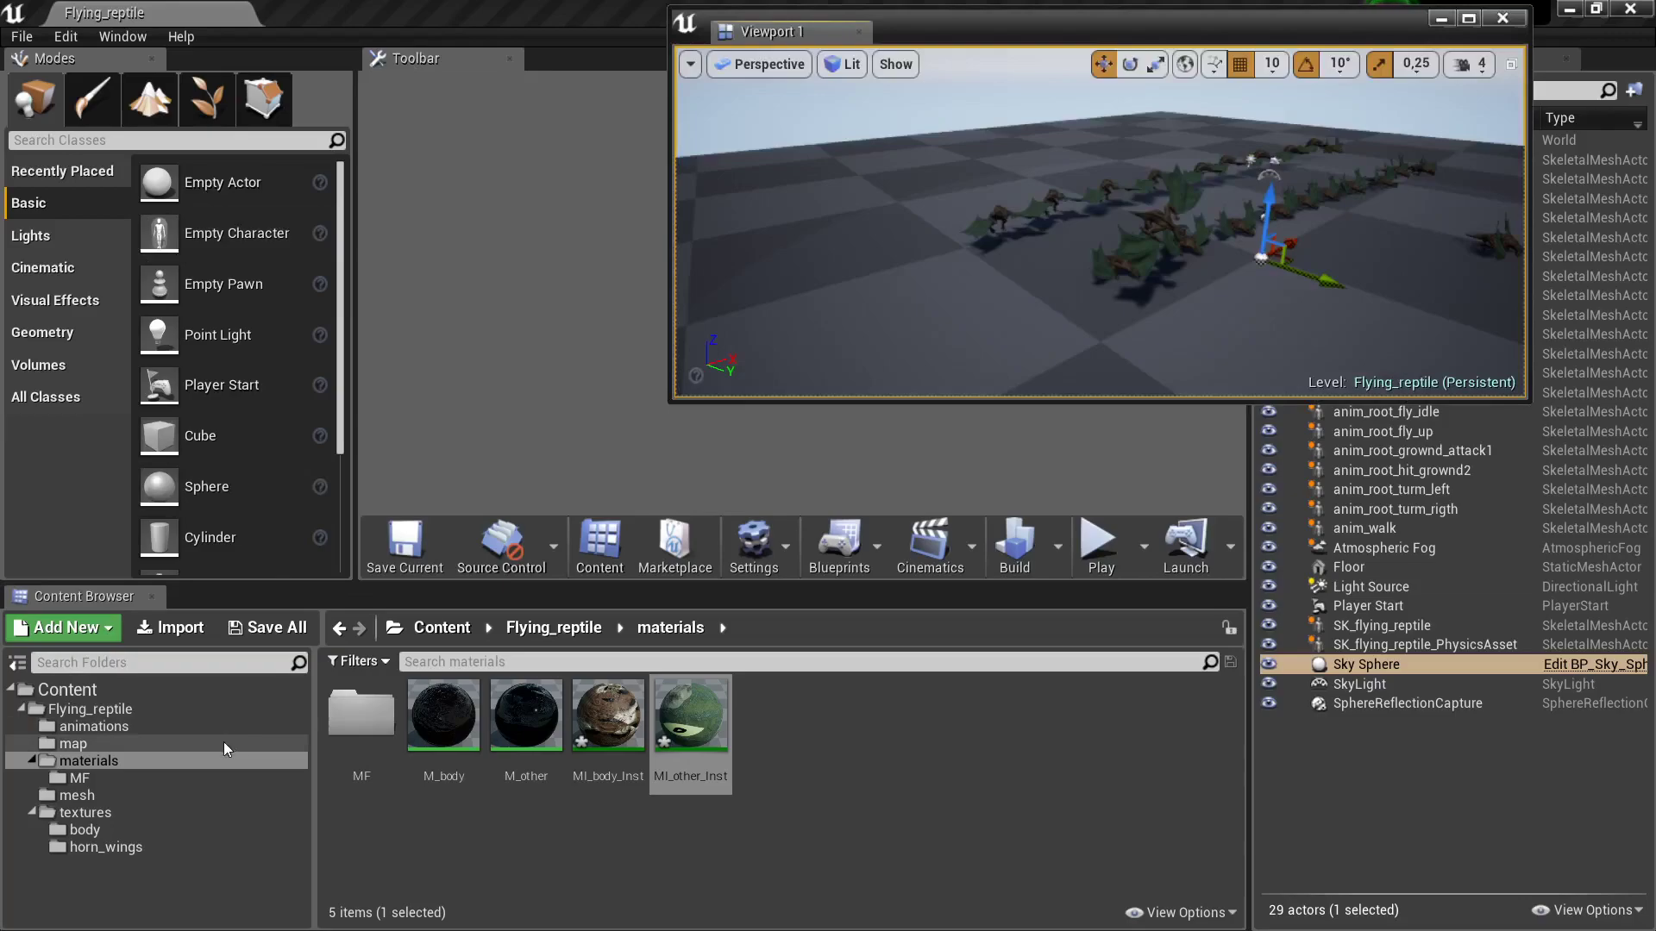
pyautogui.click(100, 726)
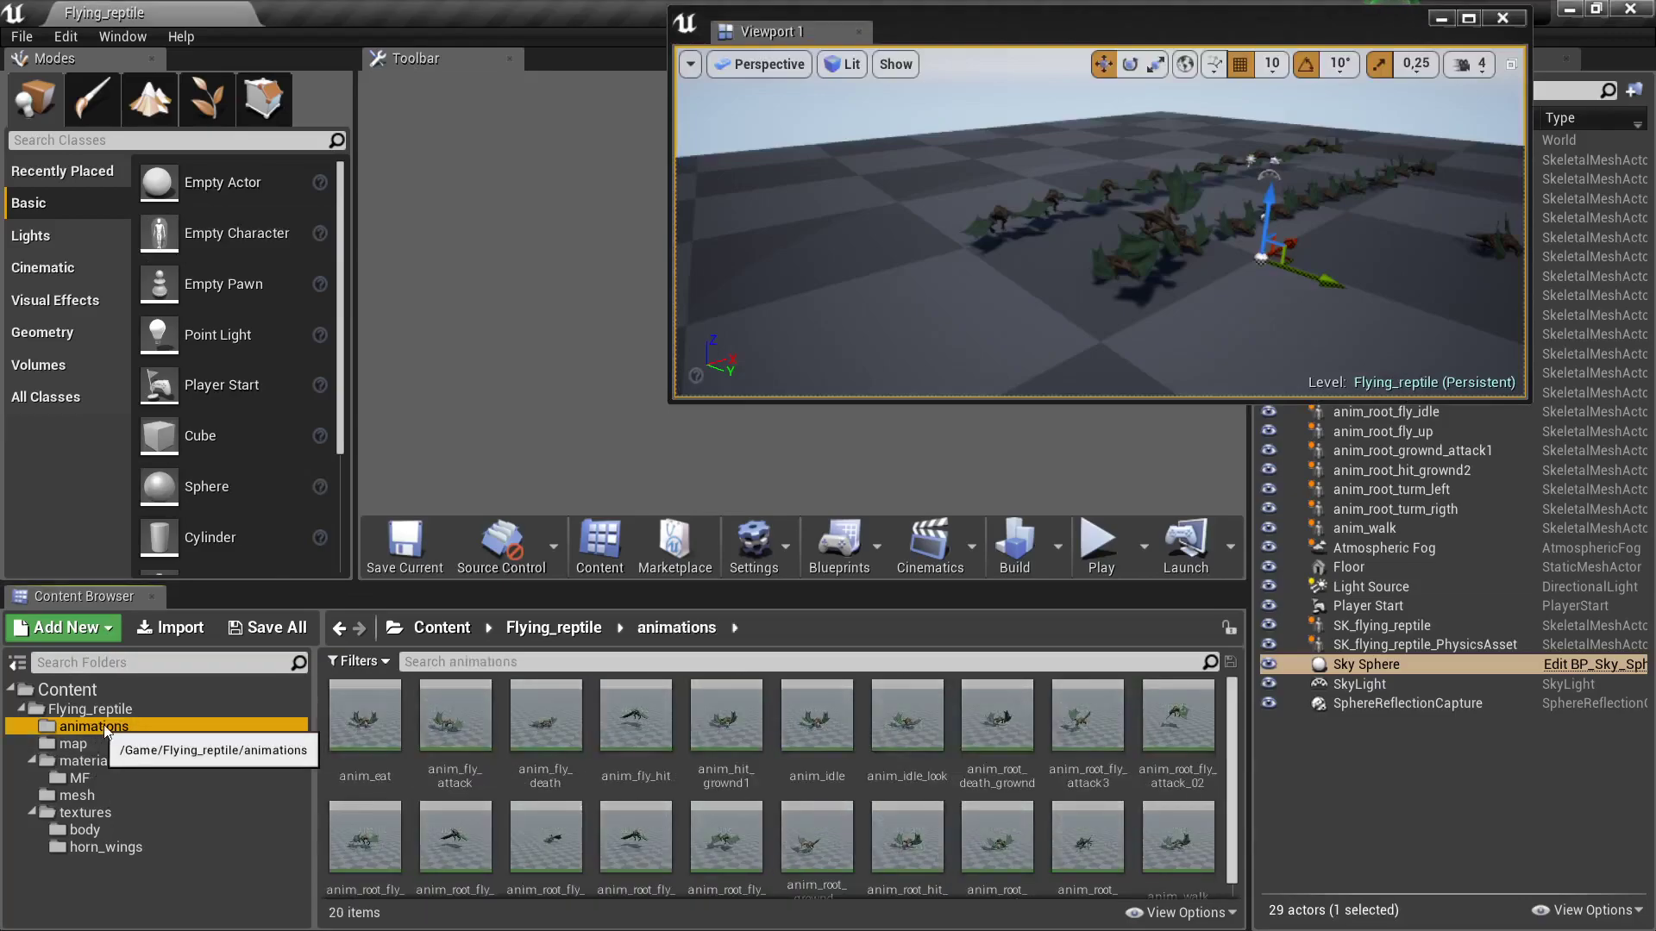
pyautogui.moveTo(1232, 785); pyautogui.dragTo(1242, 864)
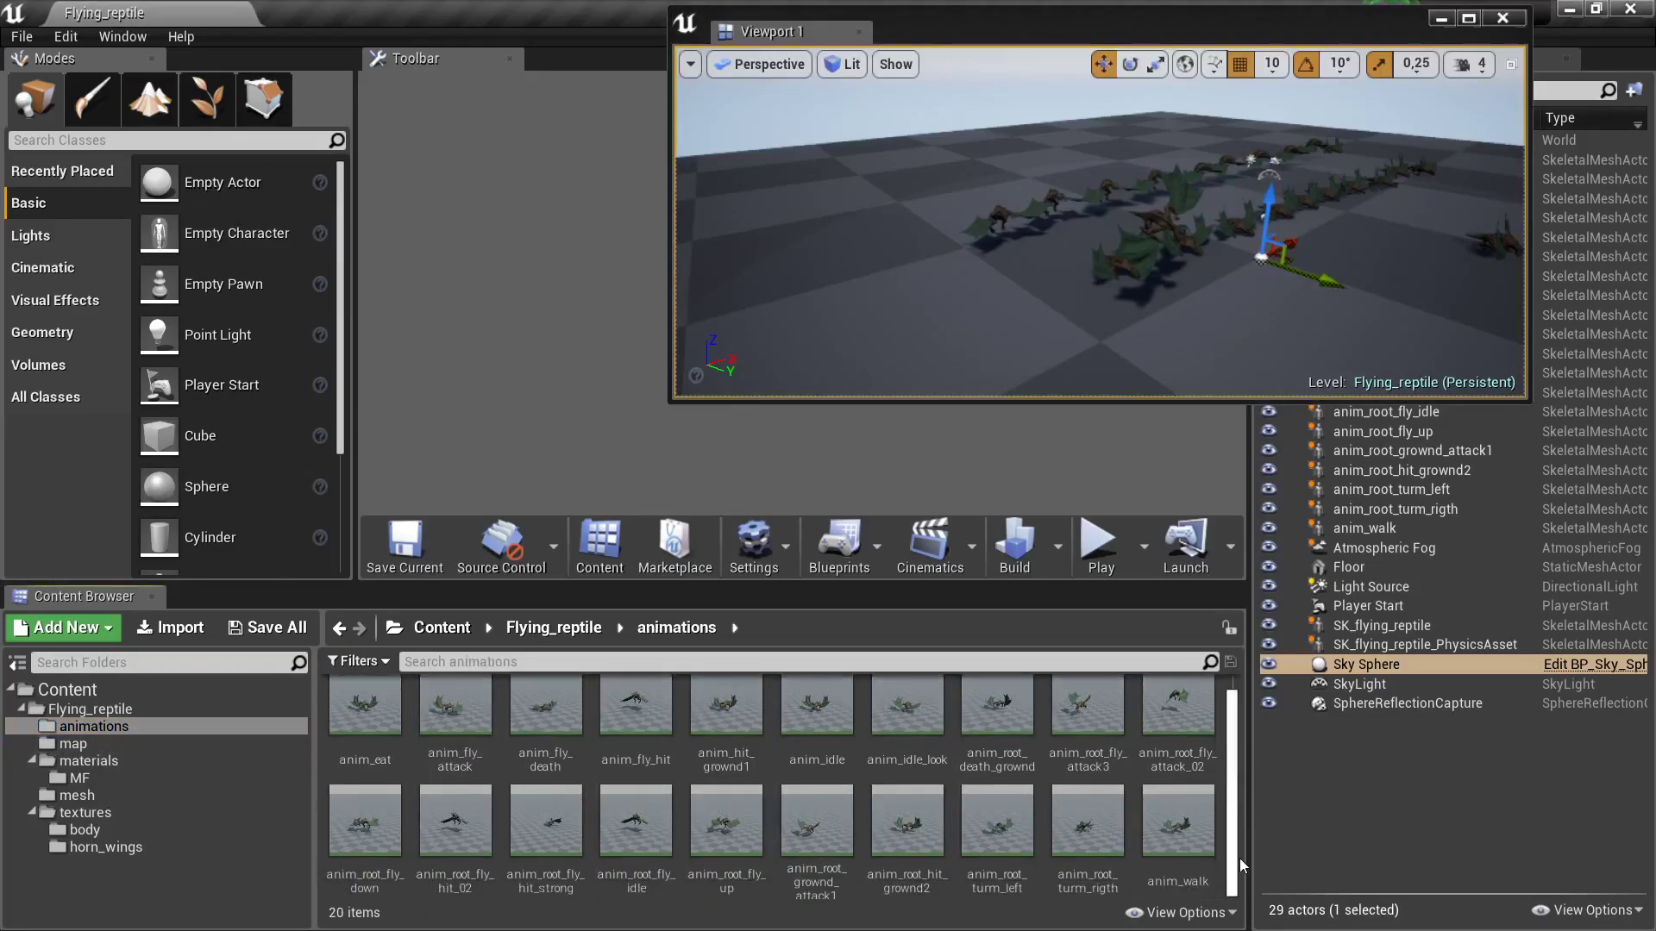
# - Browse the materials, MF, mesh, textures/body and textures/horn_wings folders
pyautogui.click(87, 762)
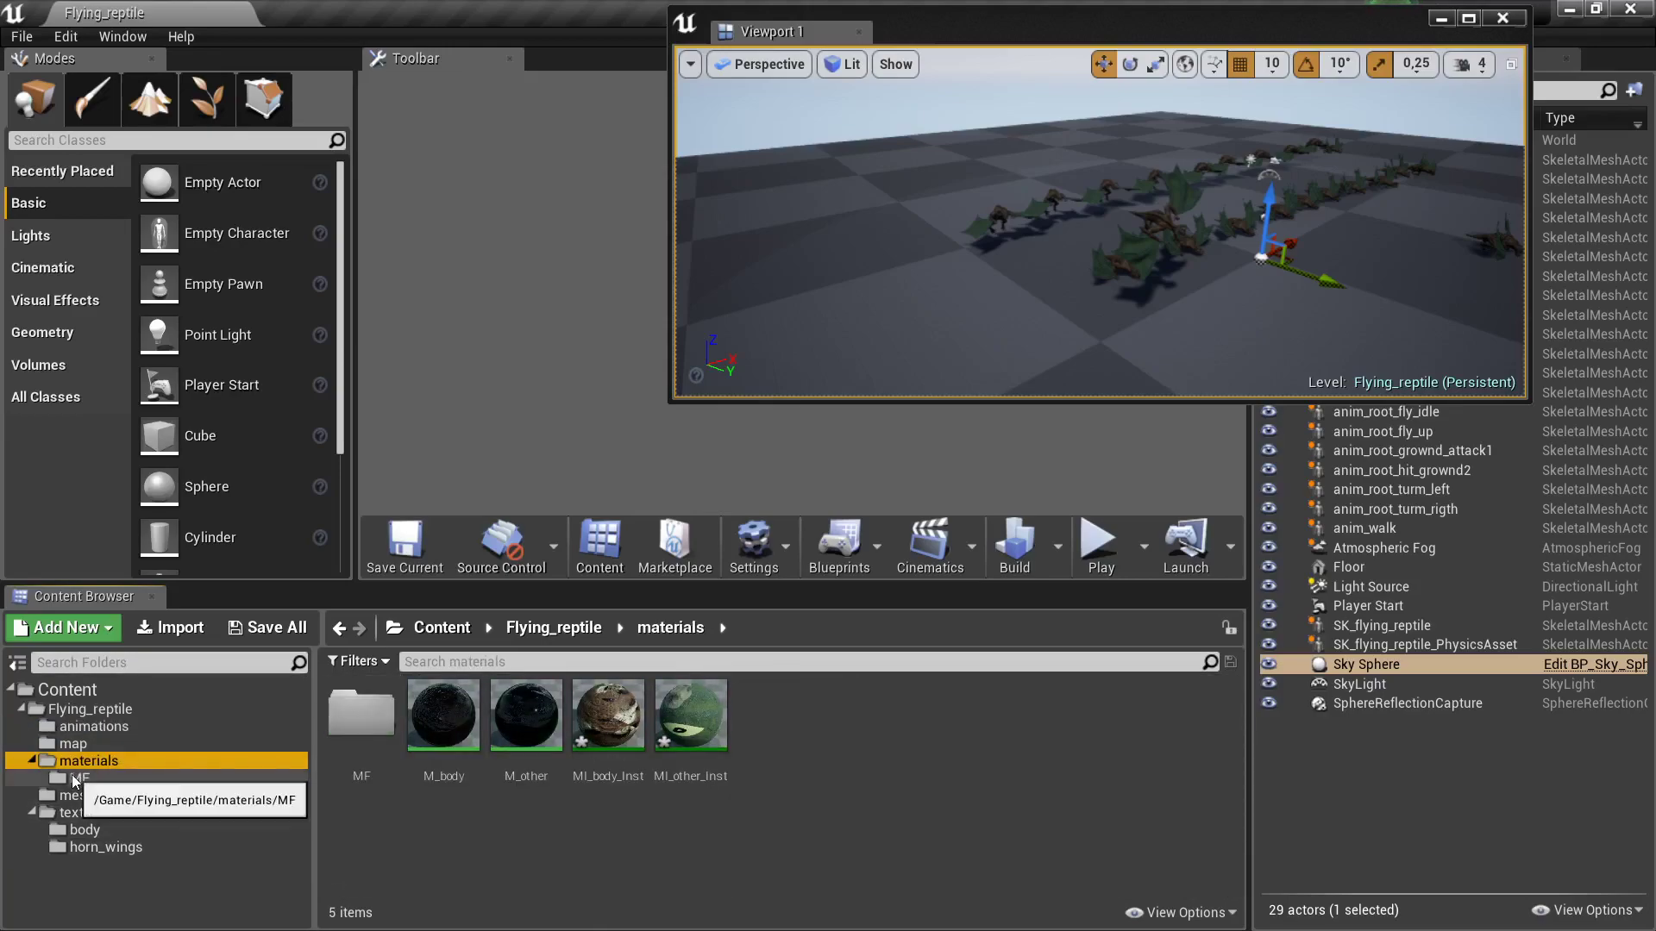
pyautogui.click(75, 778)
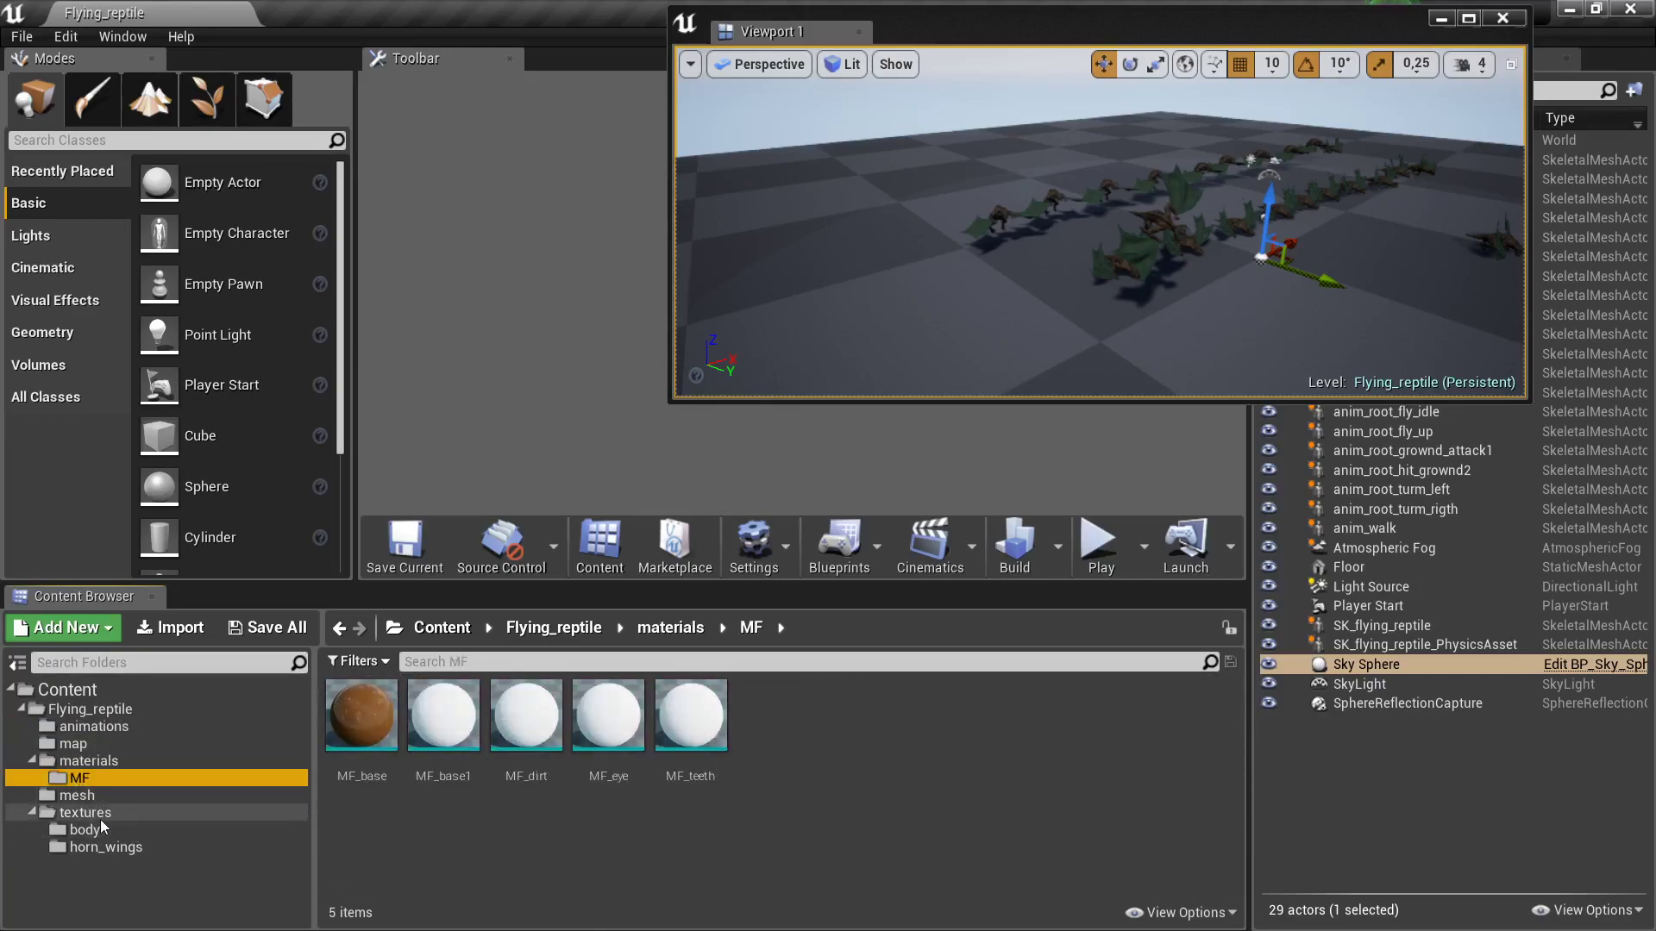
pyautogui.click(106, 795)
pyautogui.click(137, 817)
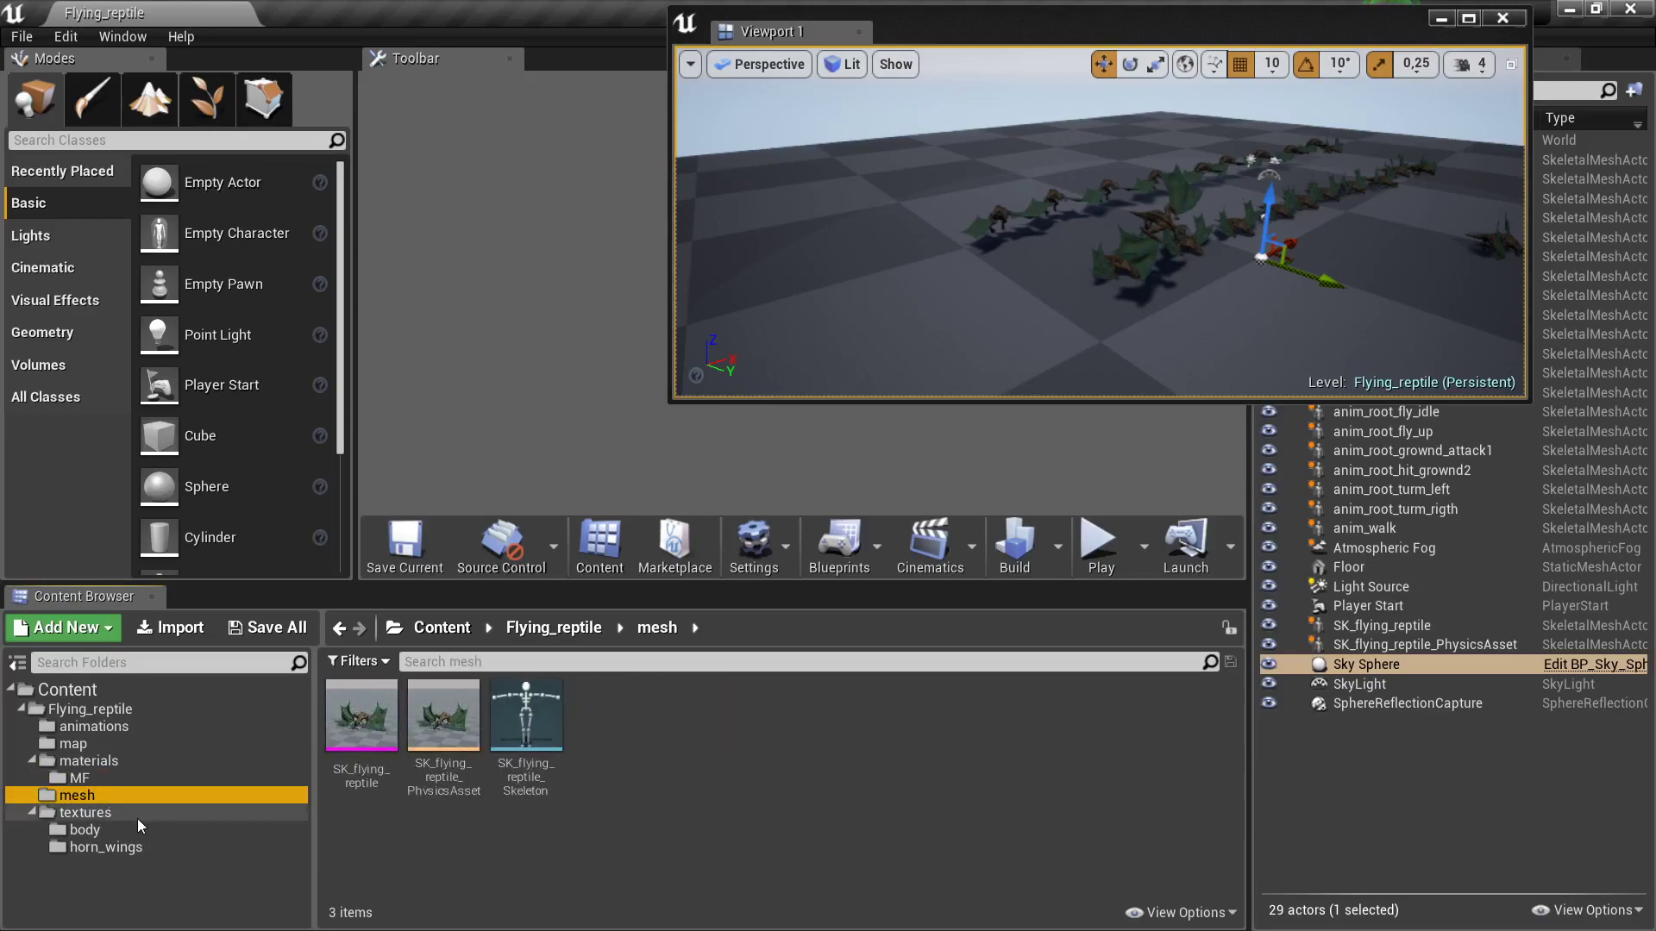
pyautogui.click(135, 824)
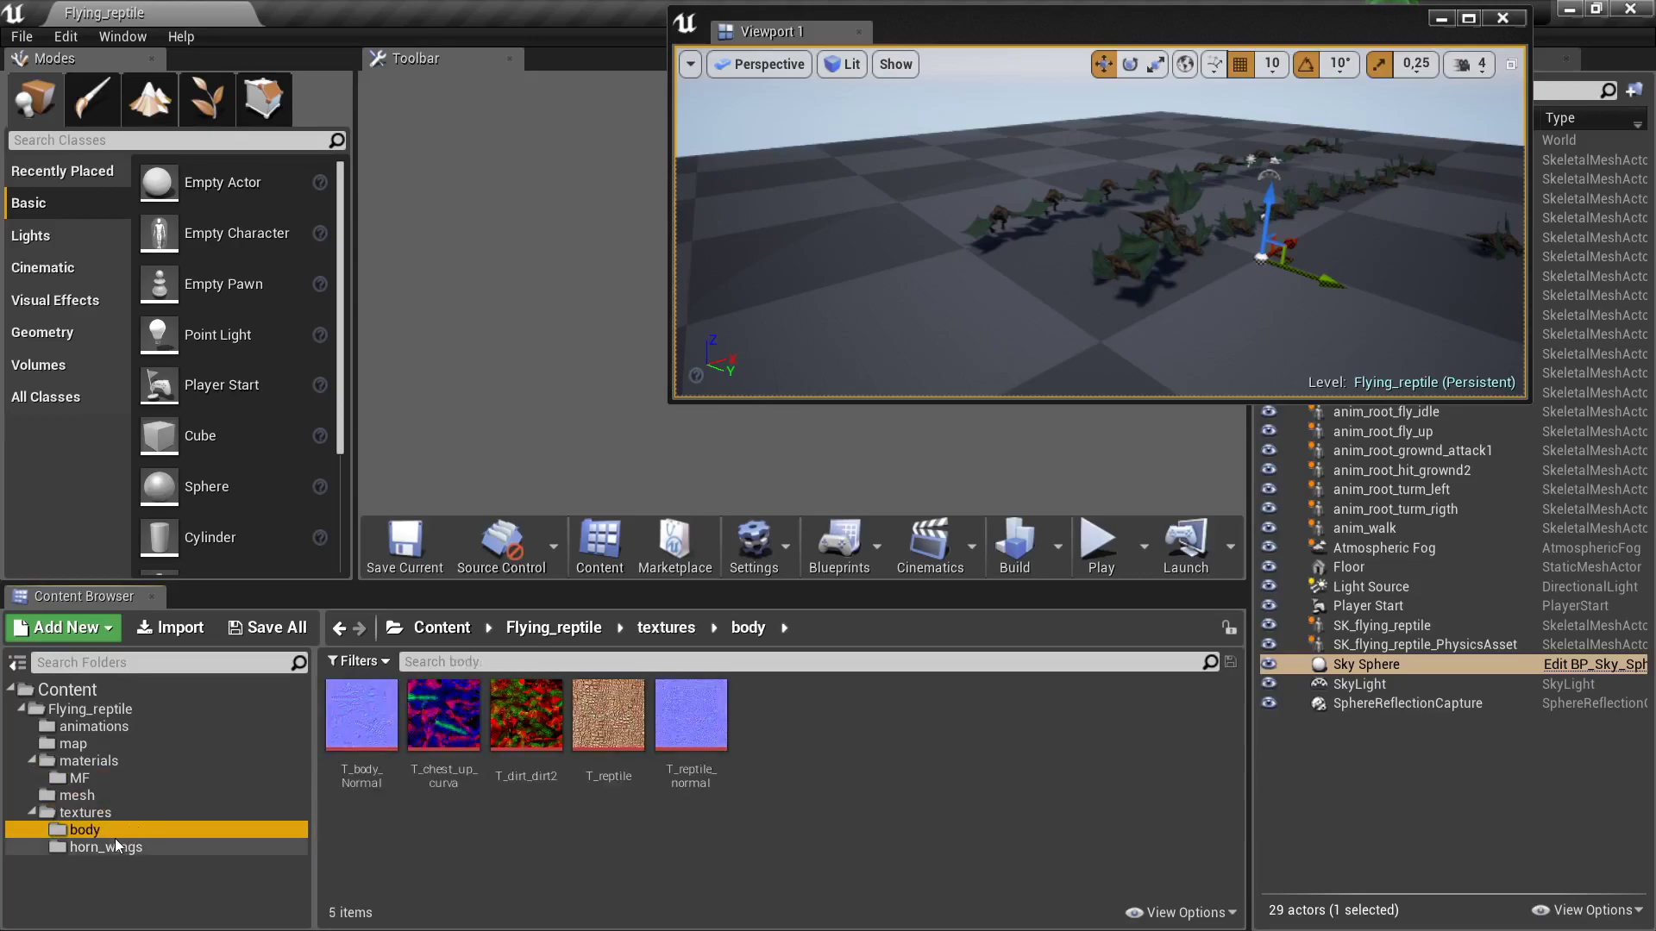
pyautogui.click(110, 849)
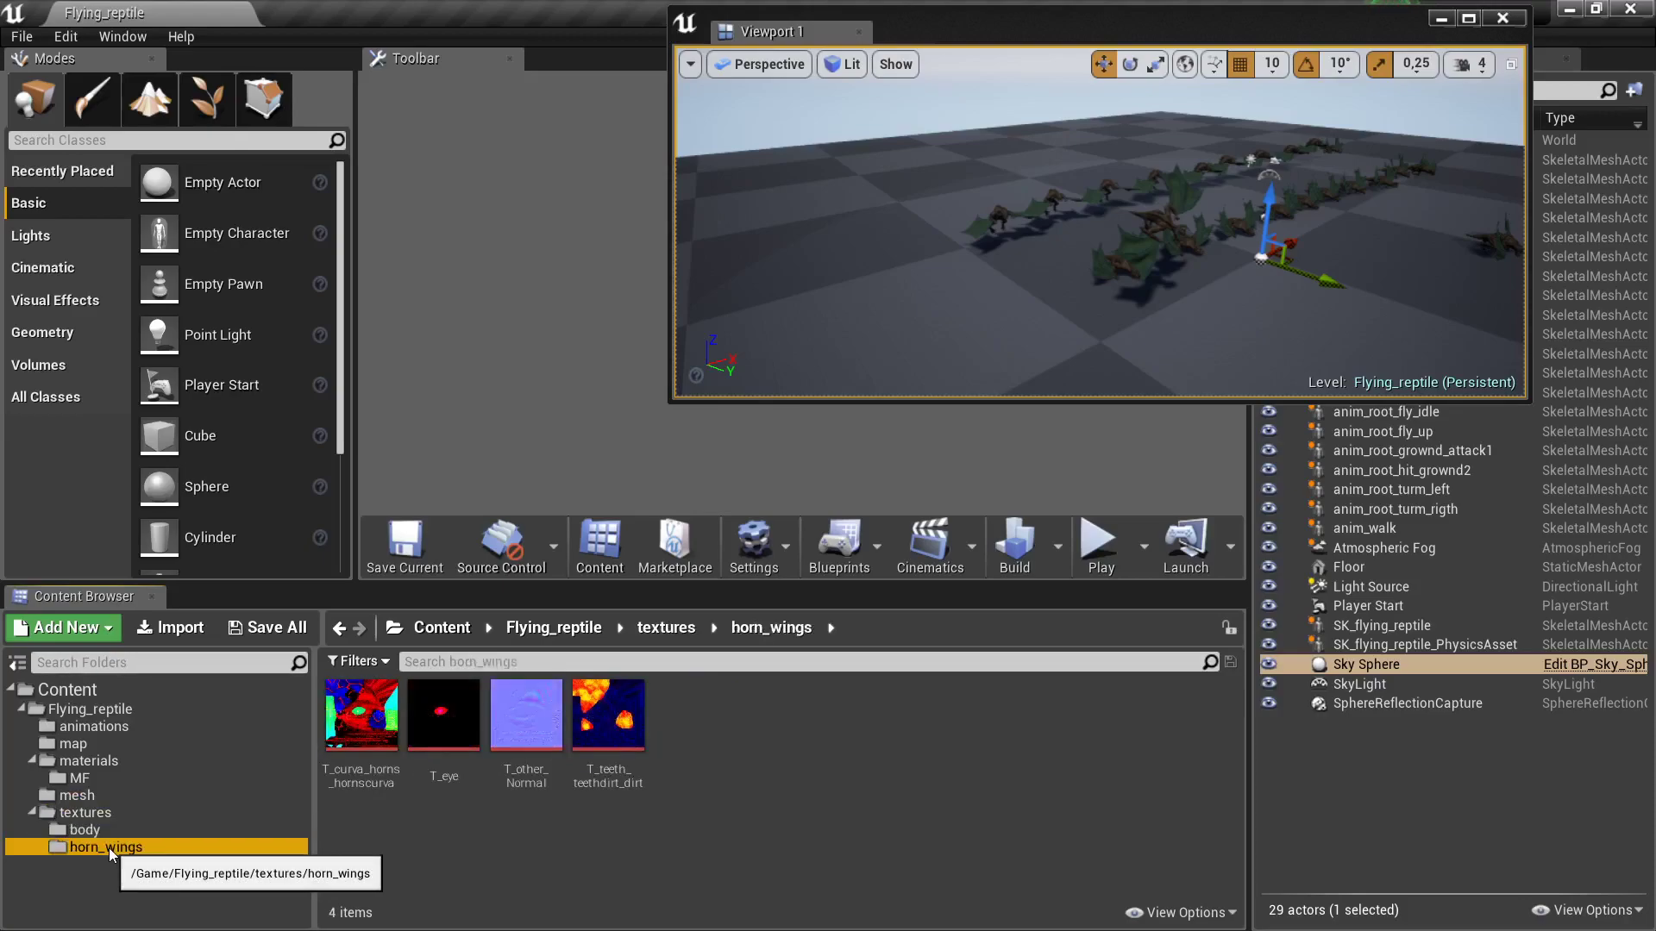
# - Play the level and maximize the game window to watch the green-winged dragons fly
pyautogui.click(1095, 546)
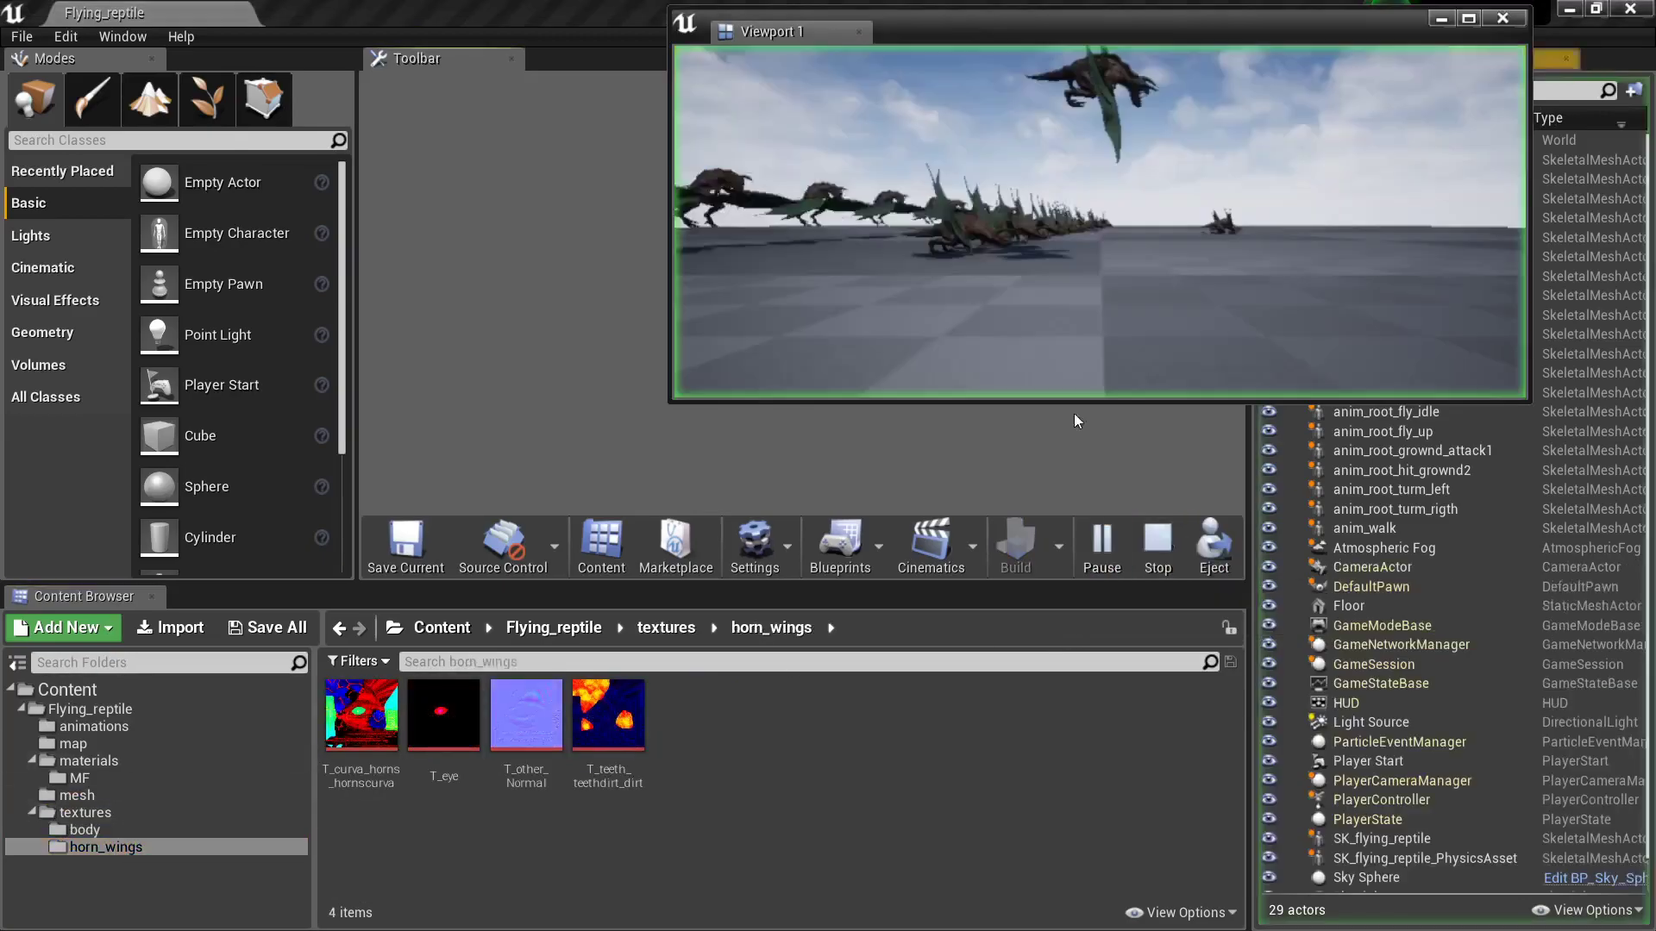
pyautogui.click(1478, 19)
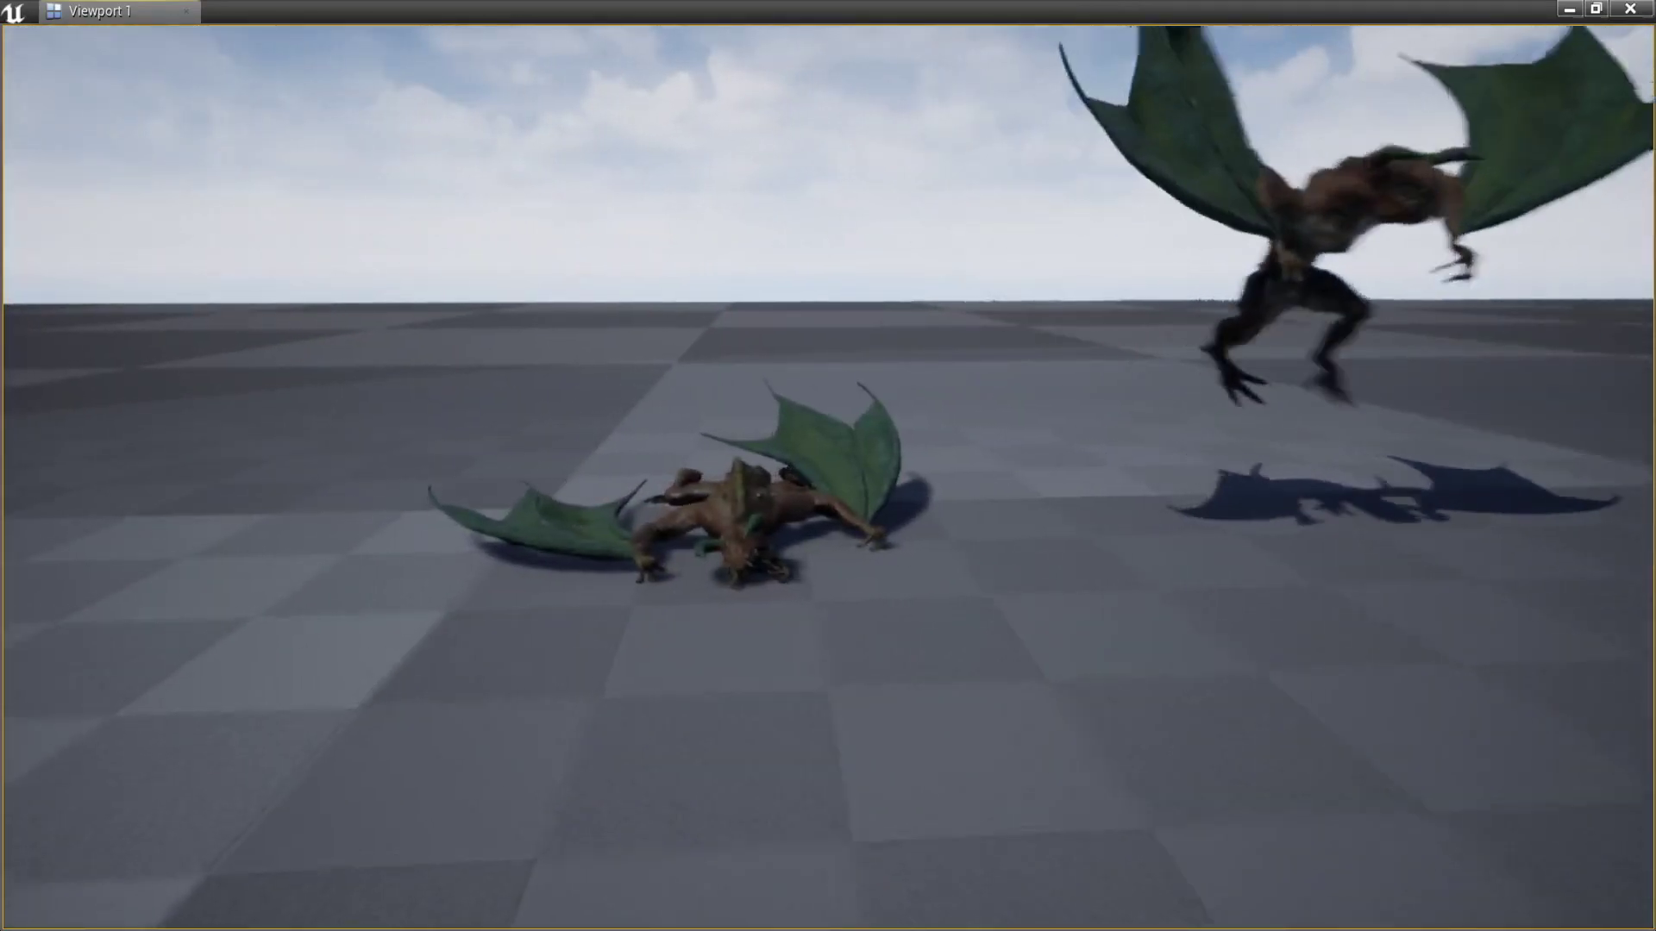
# - Stop the game, move the camera among the dragons, and open MI_body_Inst from the materials folder
pyautogui.press('Escape')
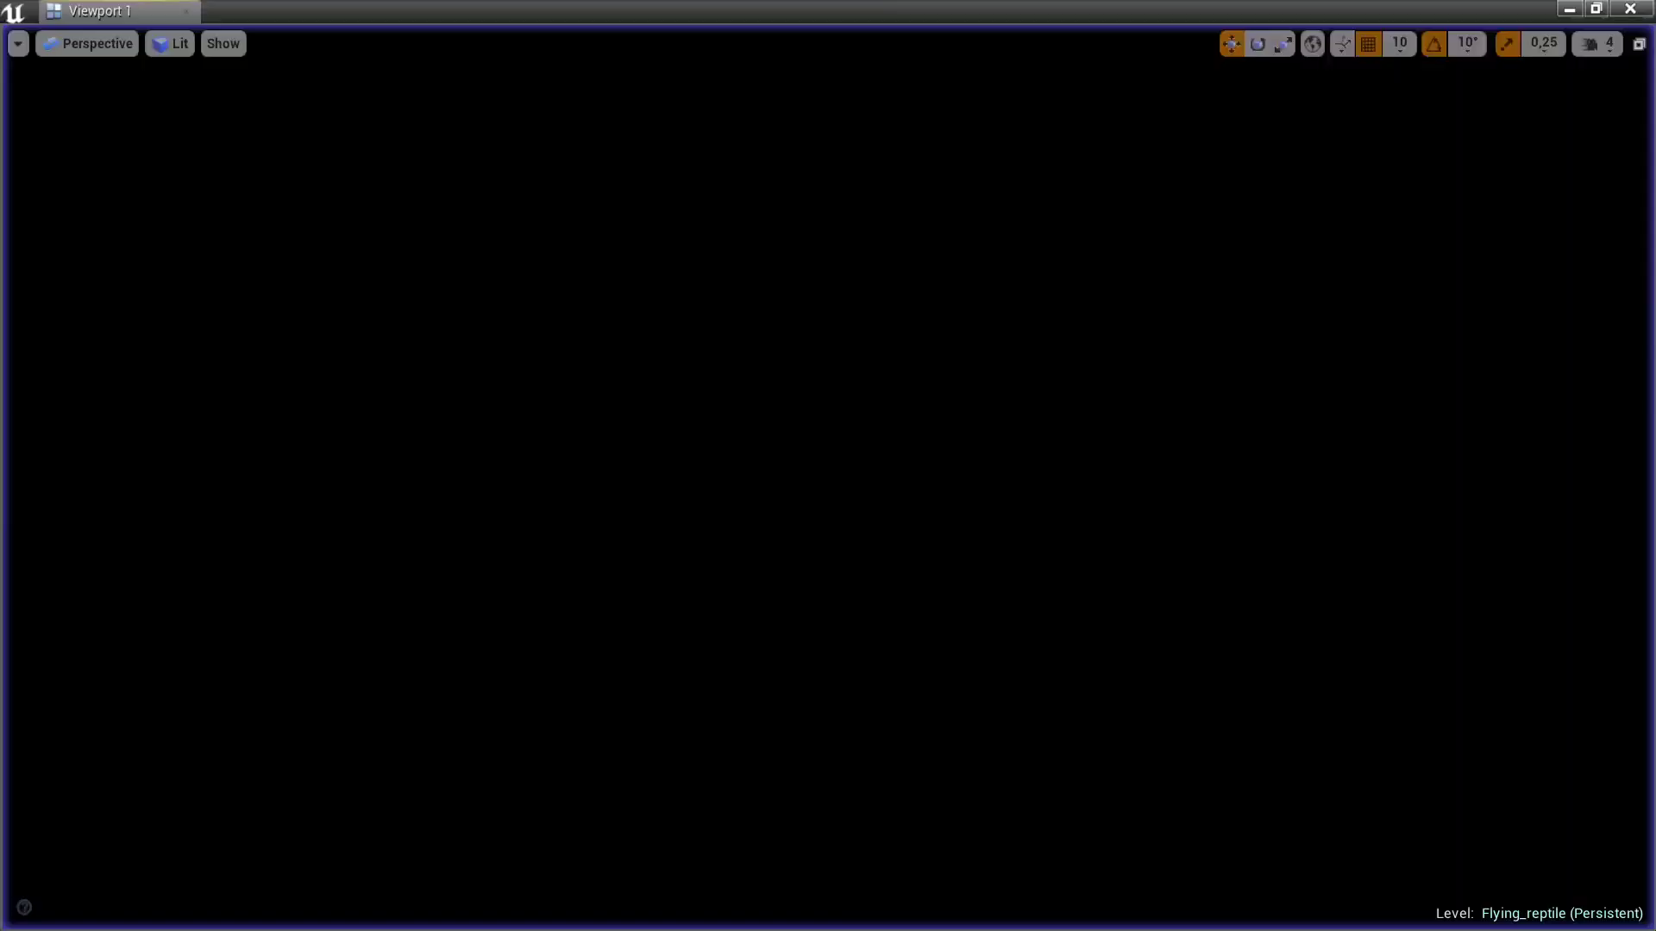
pyautogui.moveTo(642, 610); pyautogui.dragTo(642, 655, button='right')
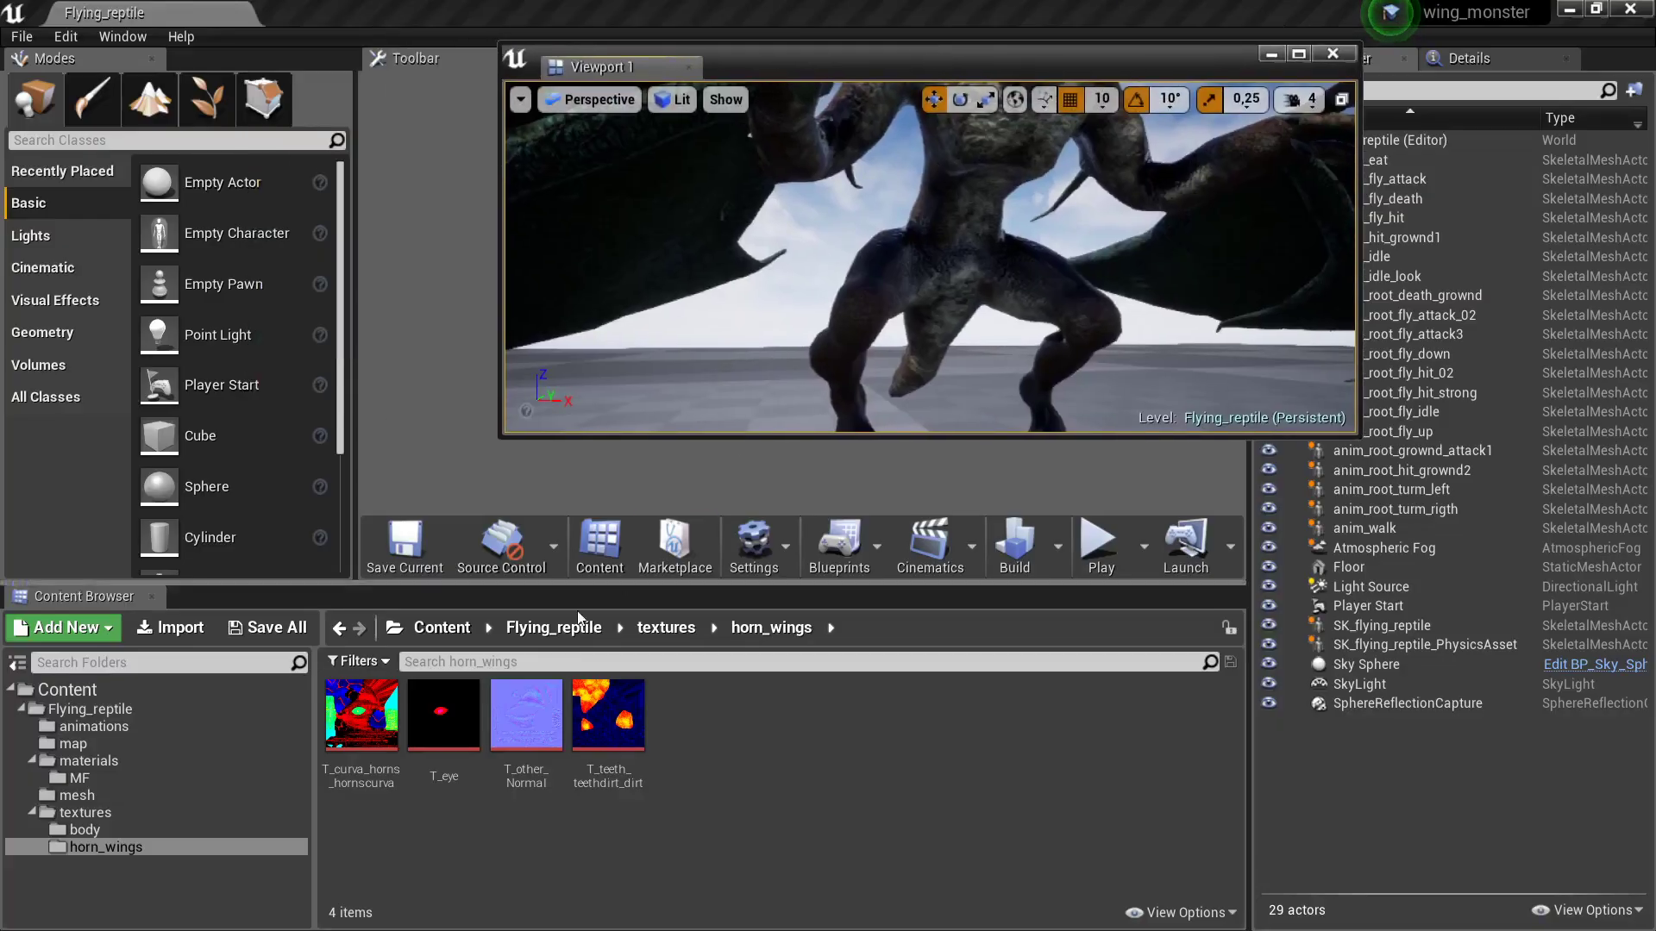
pyautogui.click(133, 762)
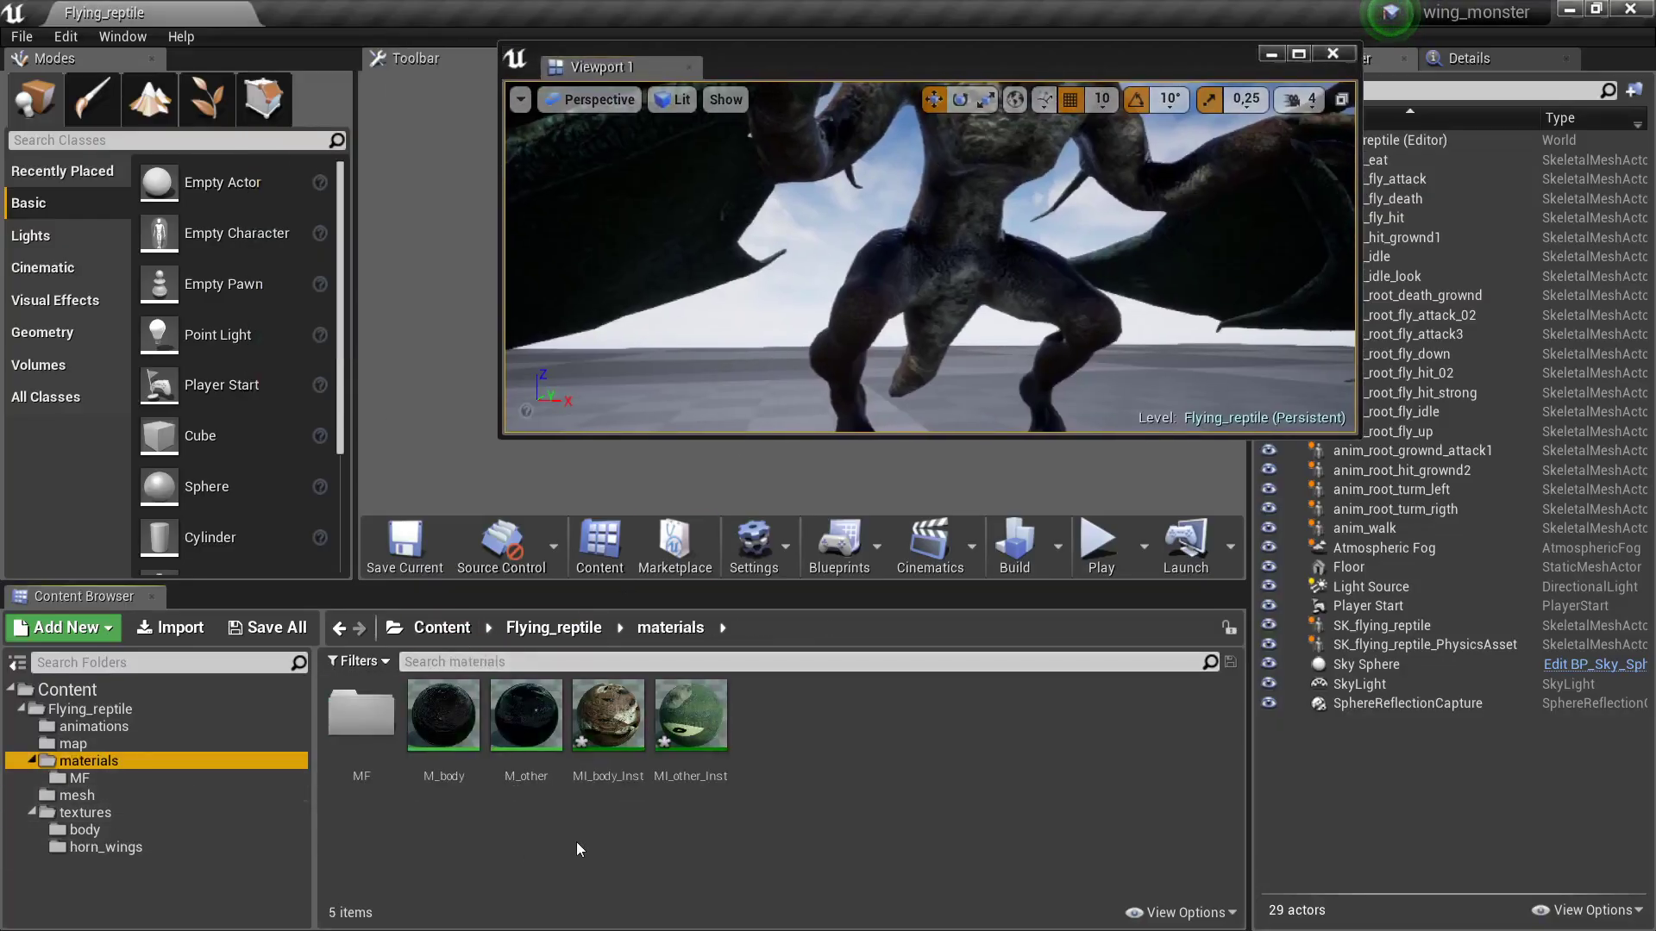
pyautogui.doubleClick(614, 727)
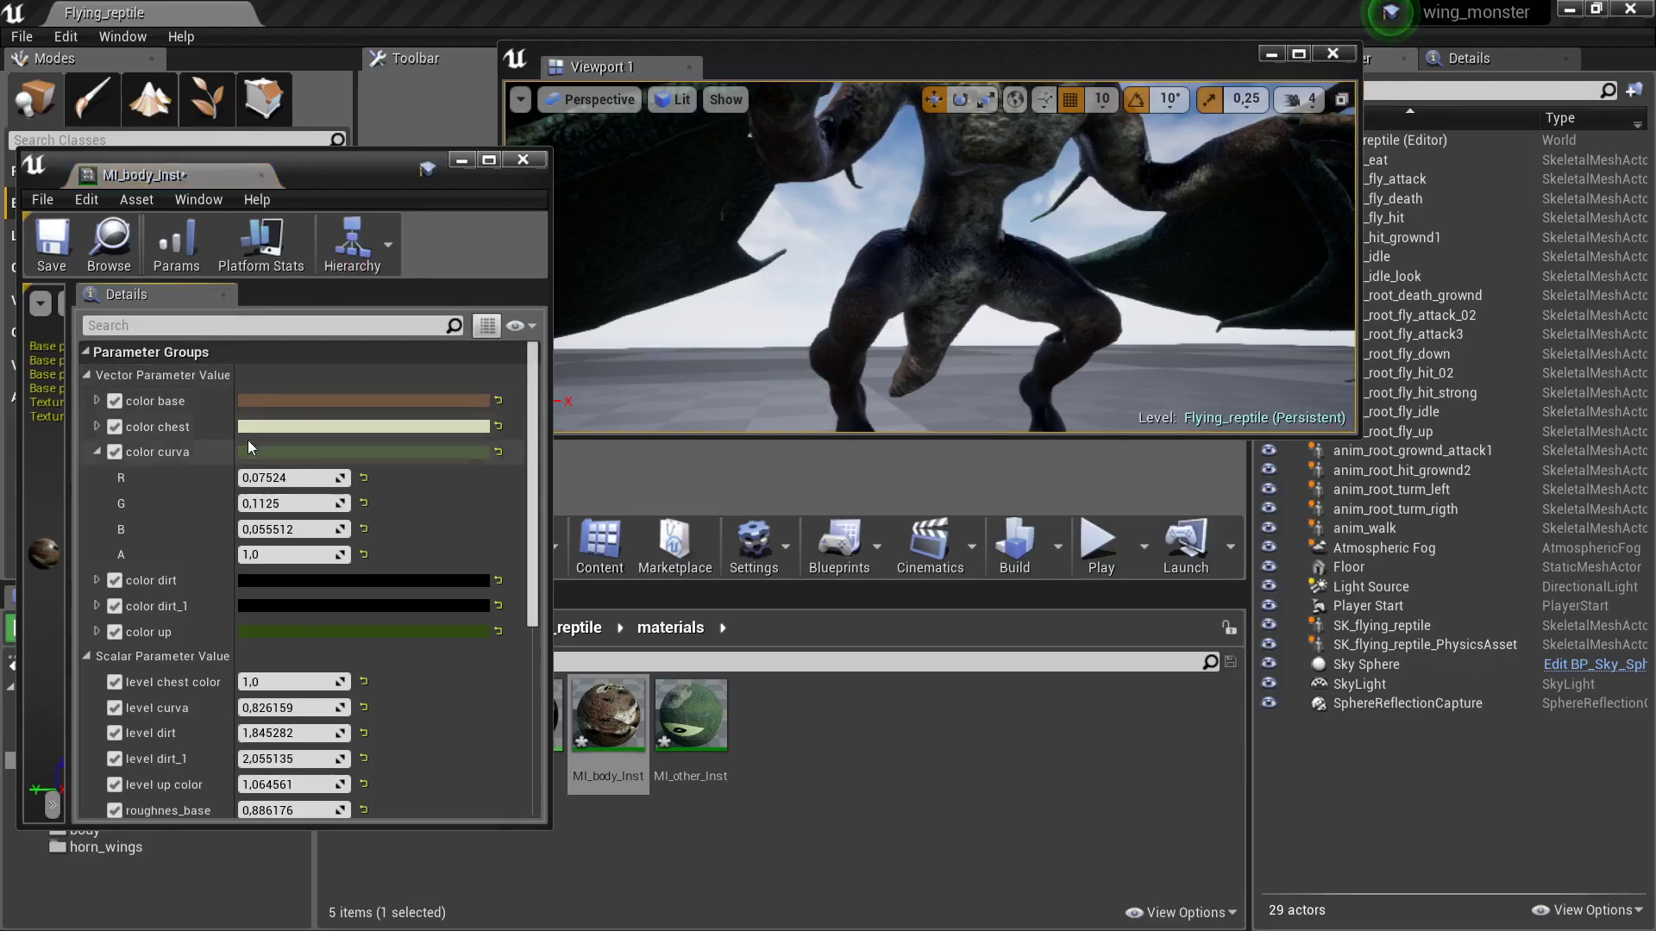
# - Darken MI_body_Inst's color chest colour to a greyish cream by lowering its Value
pyautogui.click(294, 421)
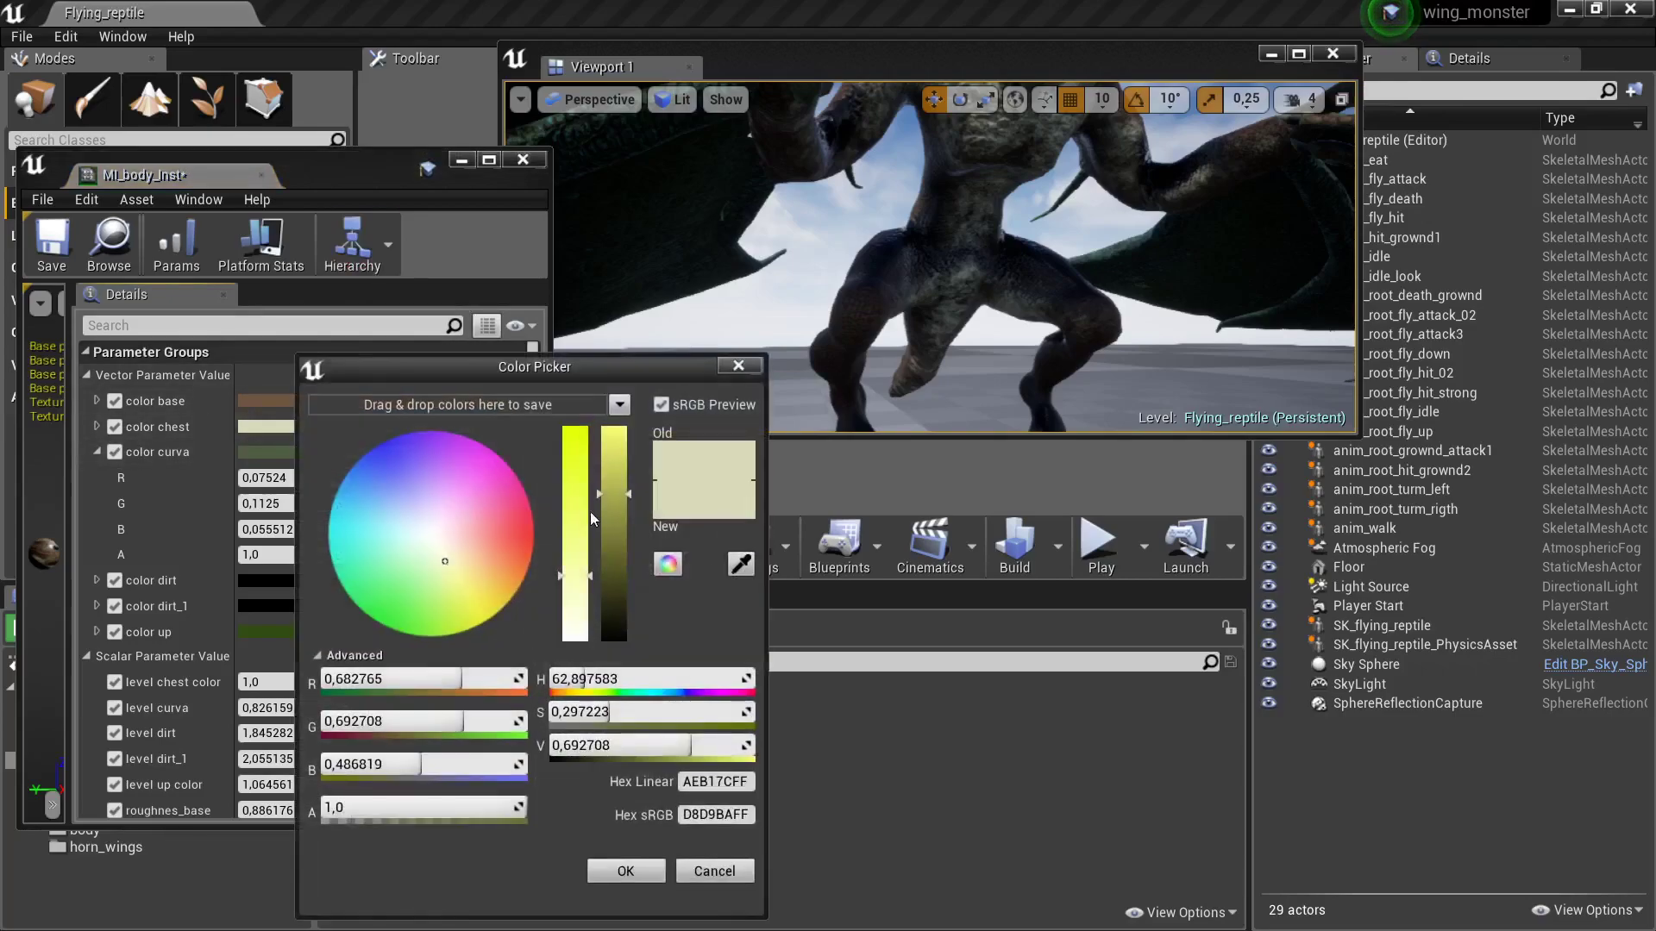
pyautogui.moveTo(614, 519); pyautogui.dragTo(614, 534)
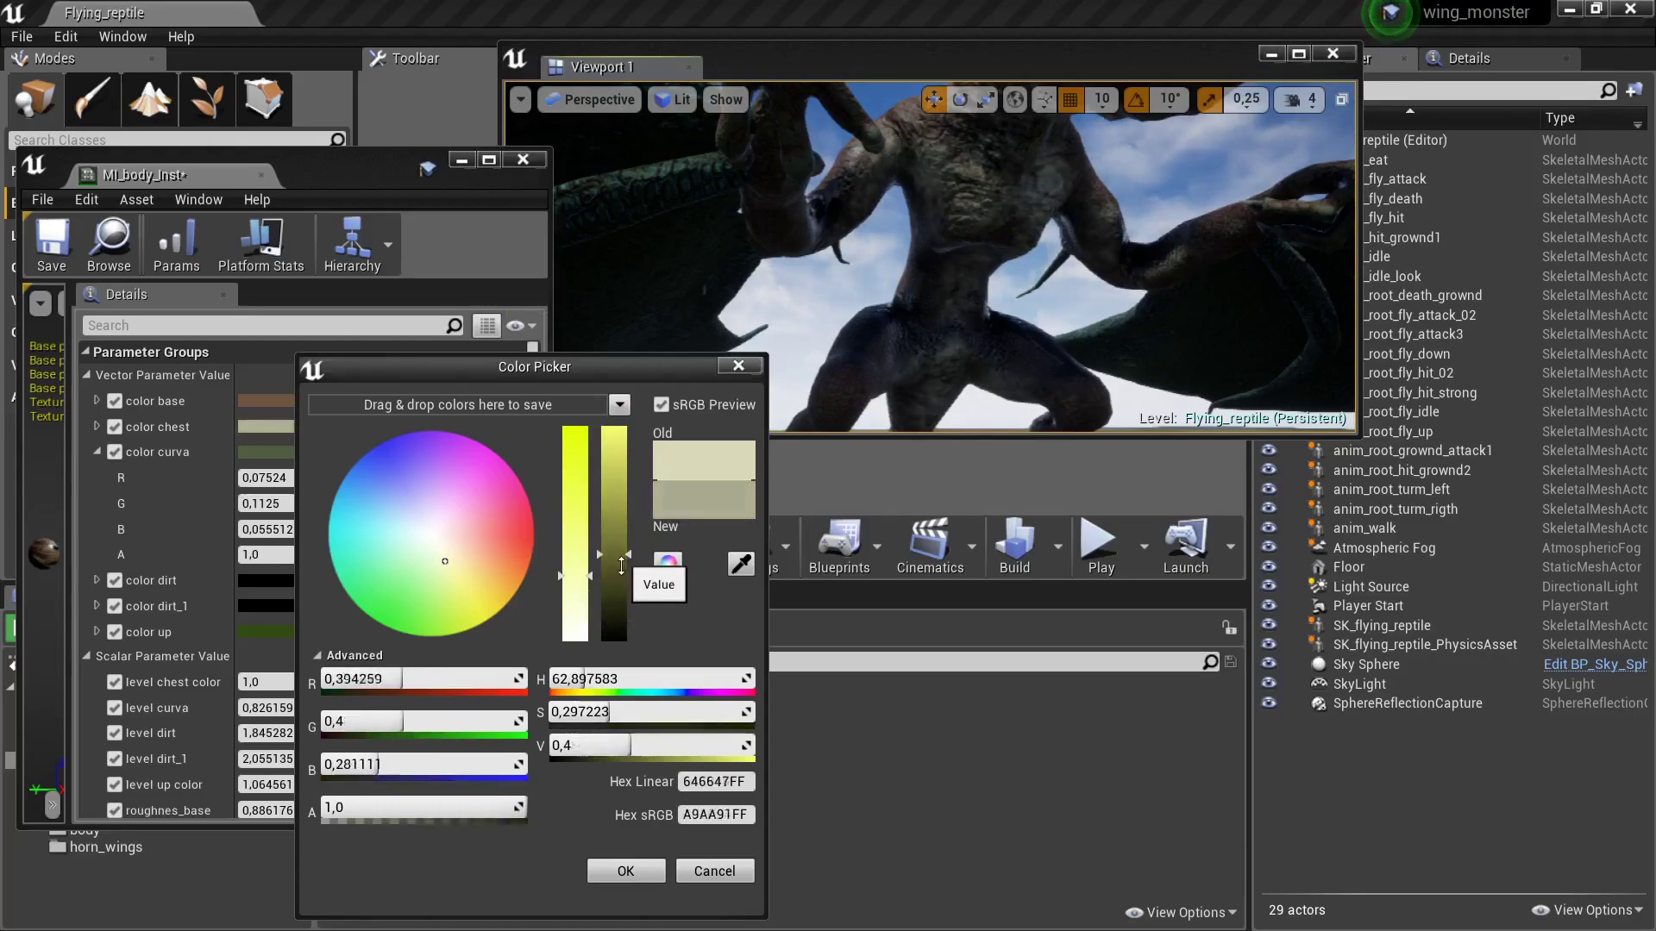
pyautogui.click(614, 872)
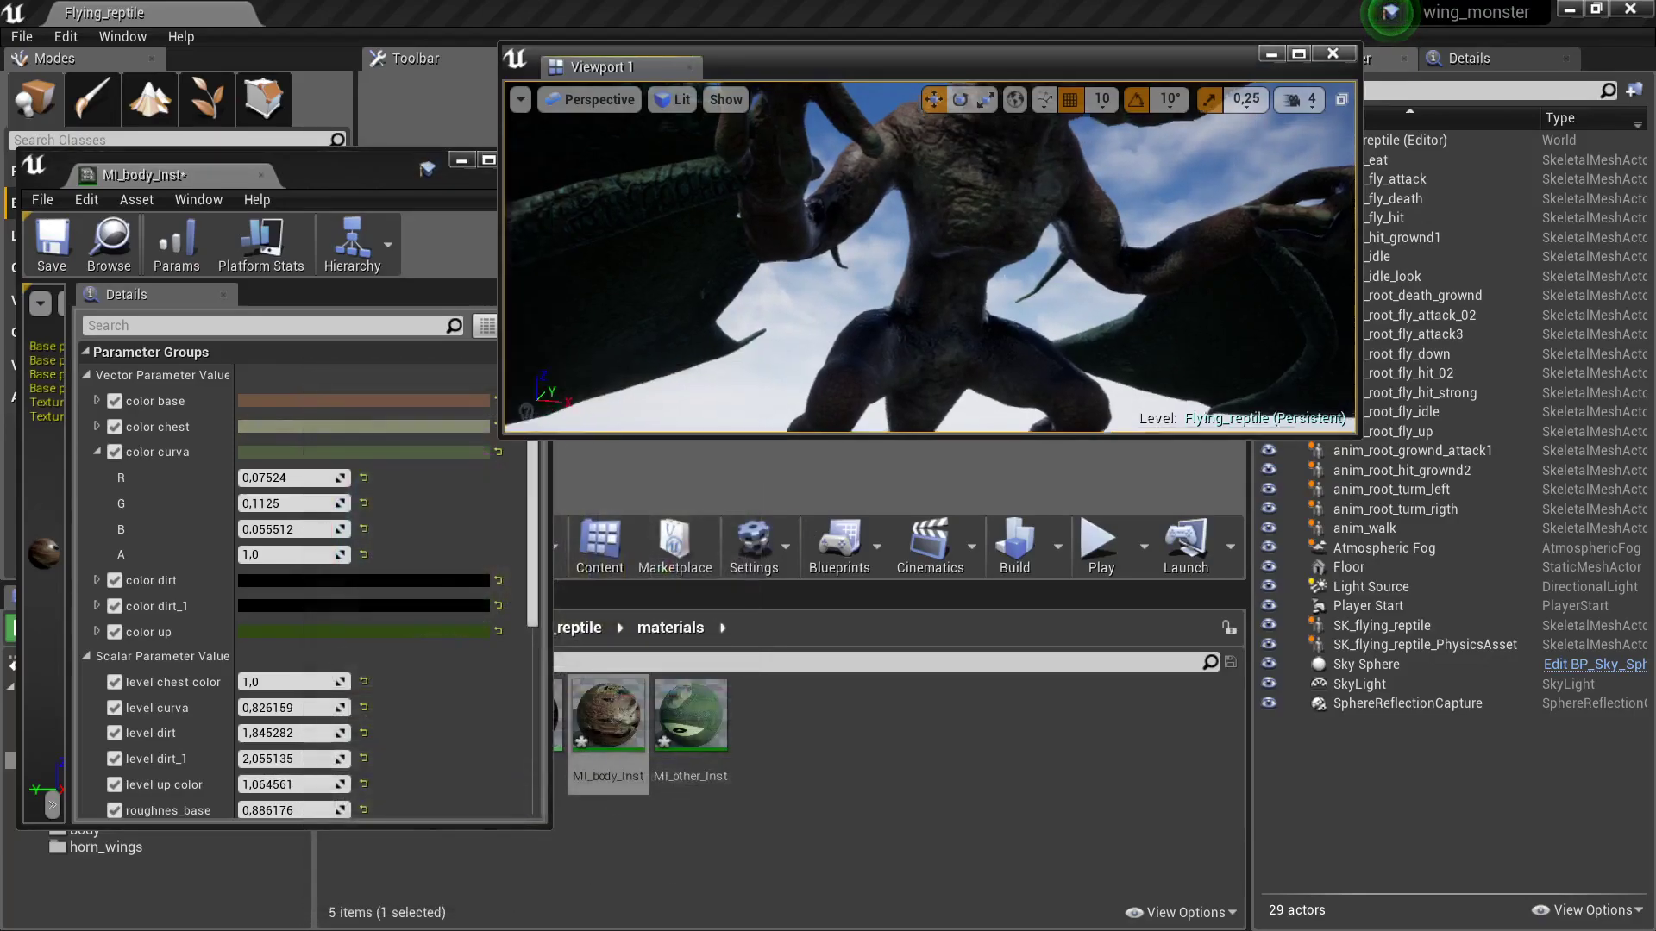